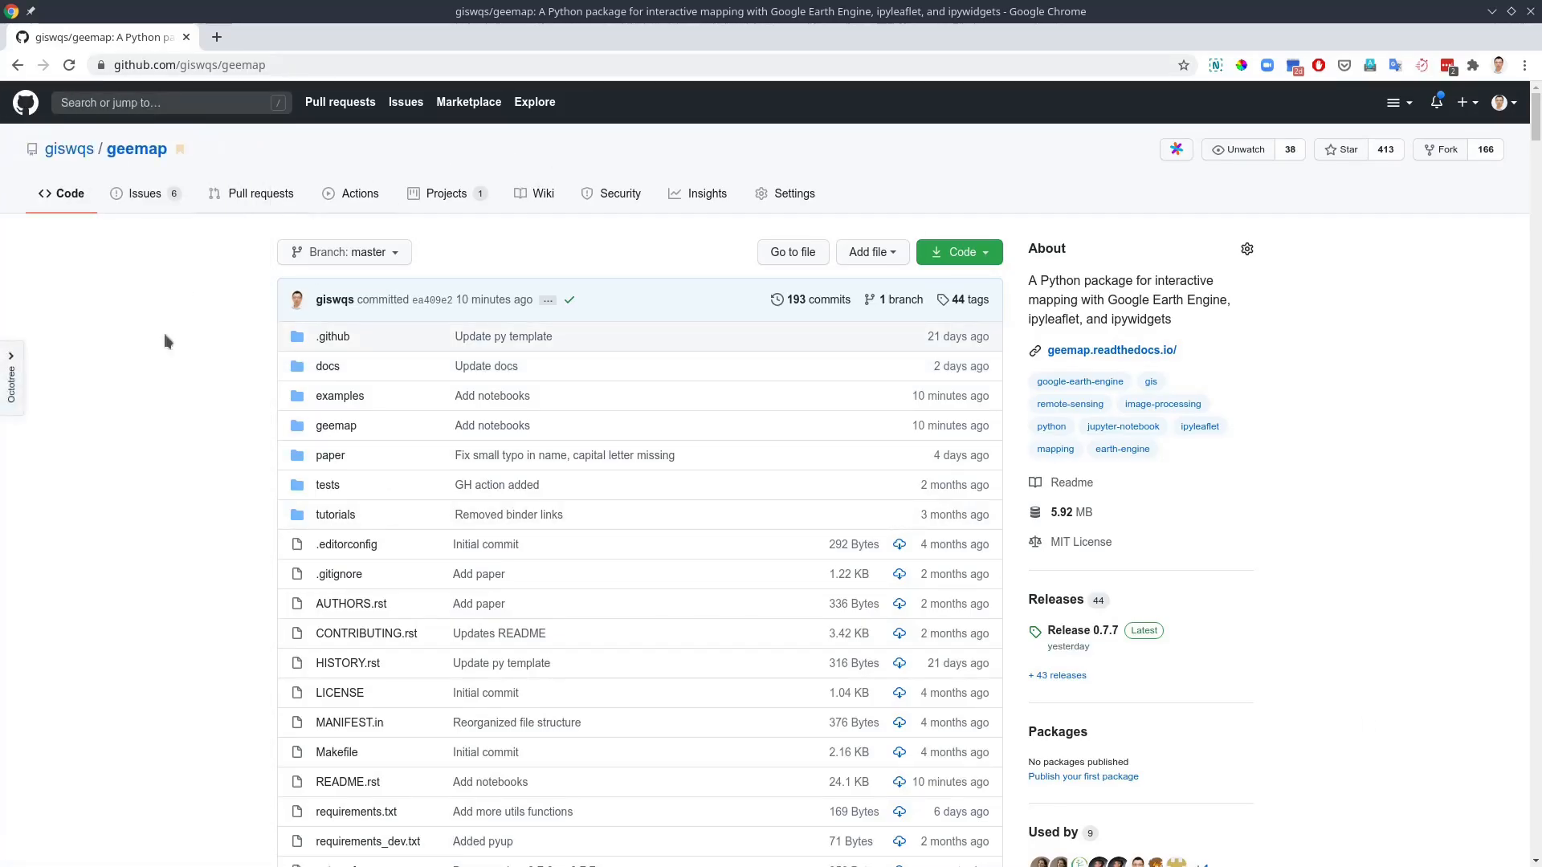
{"action": "scroll", "coordinate": [184, 413], "scroll_direction": "down", "scroll_amount": 1}
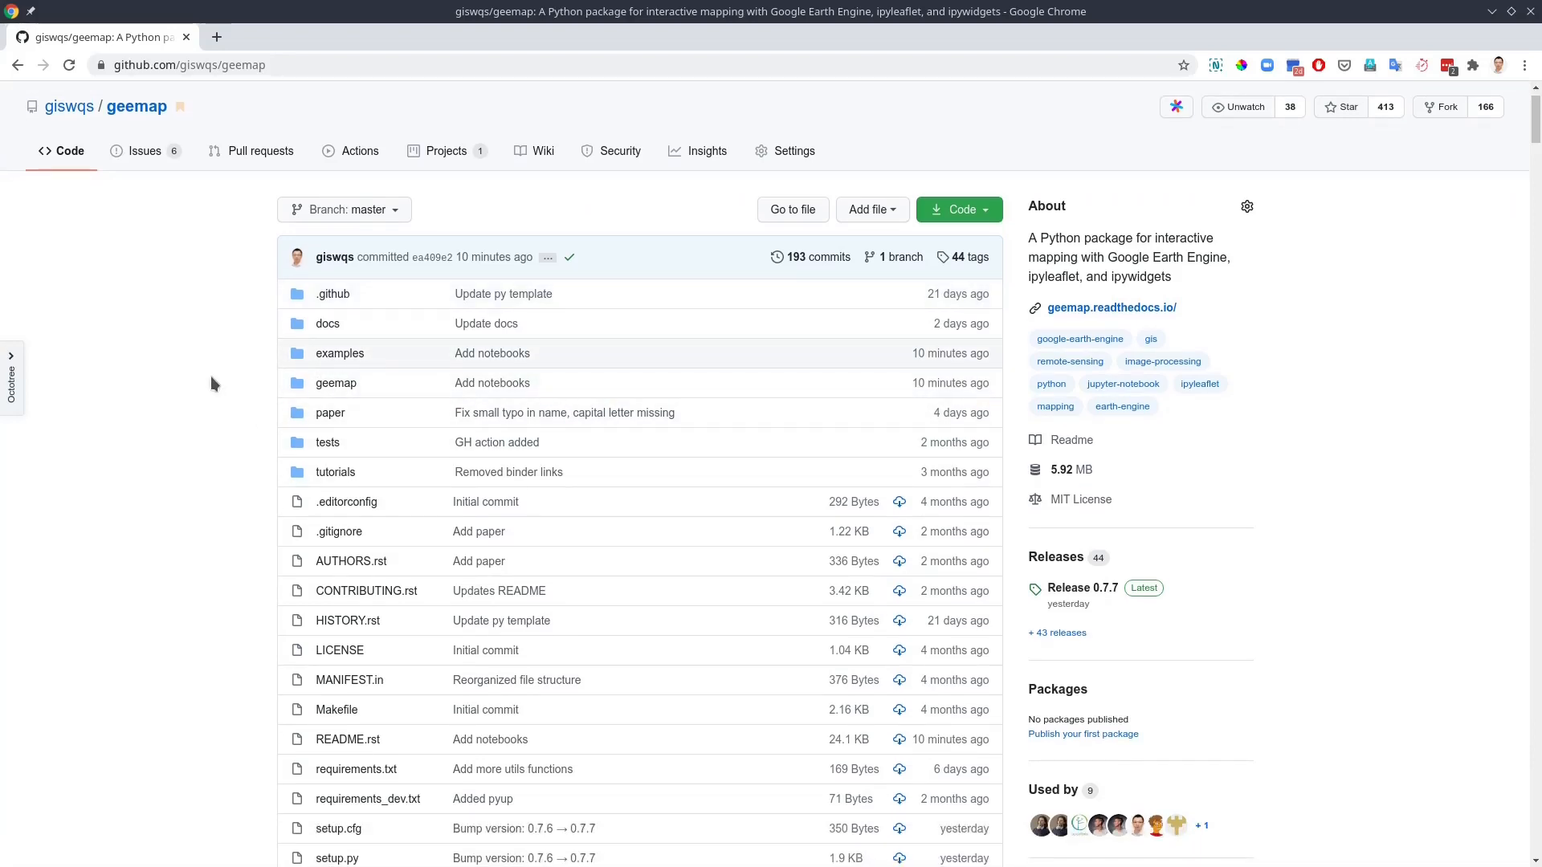
{"action": "scroll", "coordinate": [200, 392], "scroll_direction": "up", "scroll_amount": 1}
{"action": "scroll", "coordinate": [200, 391], "scroll_direction": "up", "scroll_amount": 1}
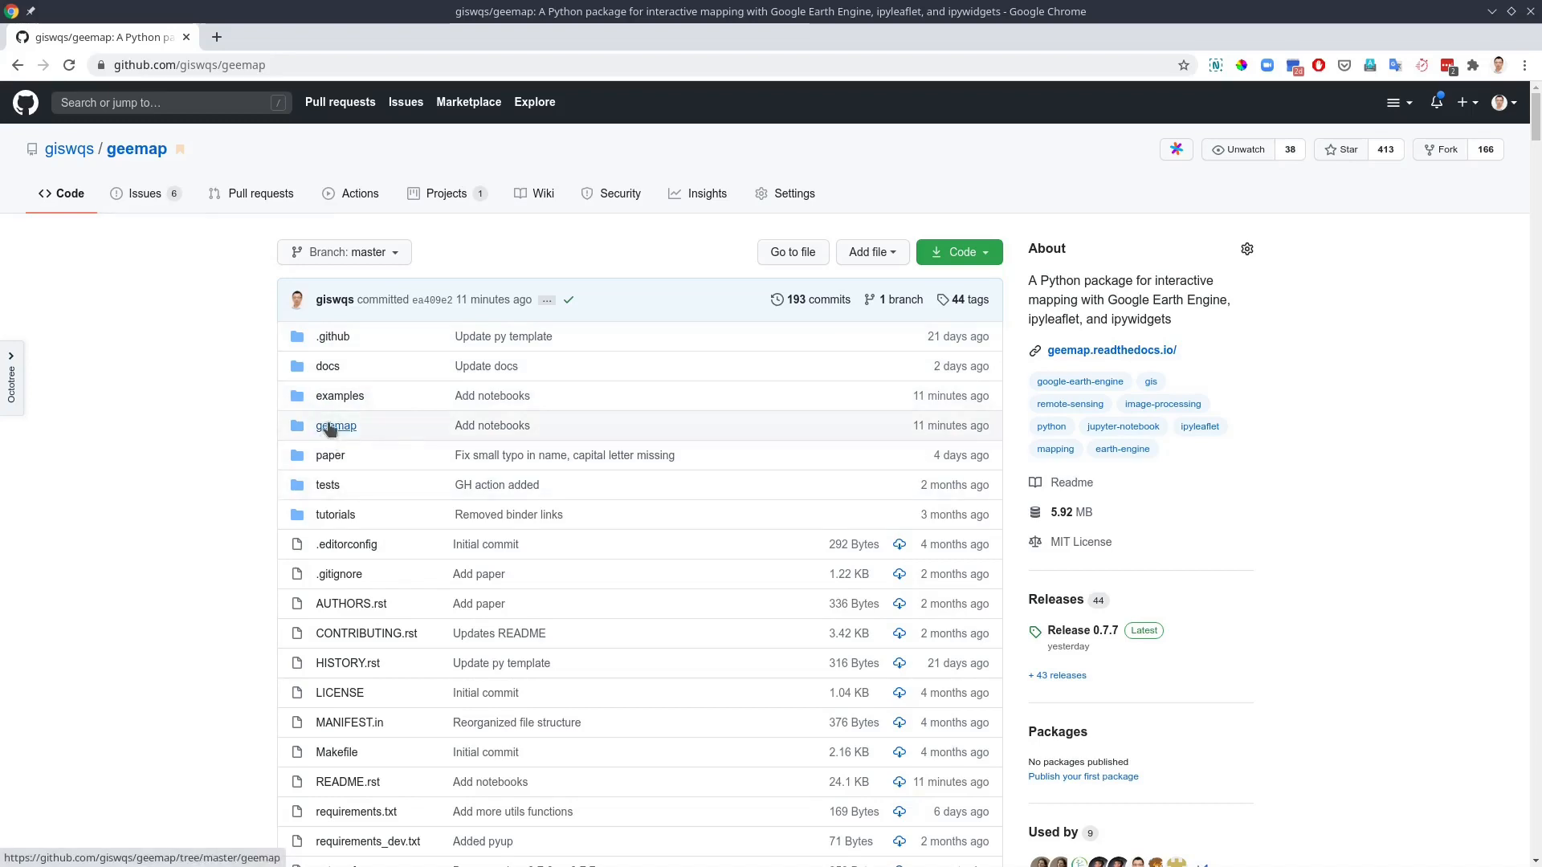
- Navigate to examples/notebooks/25_load_rasters.ipynb and view its raw JSON source
{"action": "left_click", "coordinate": [339, 396]}
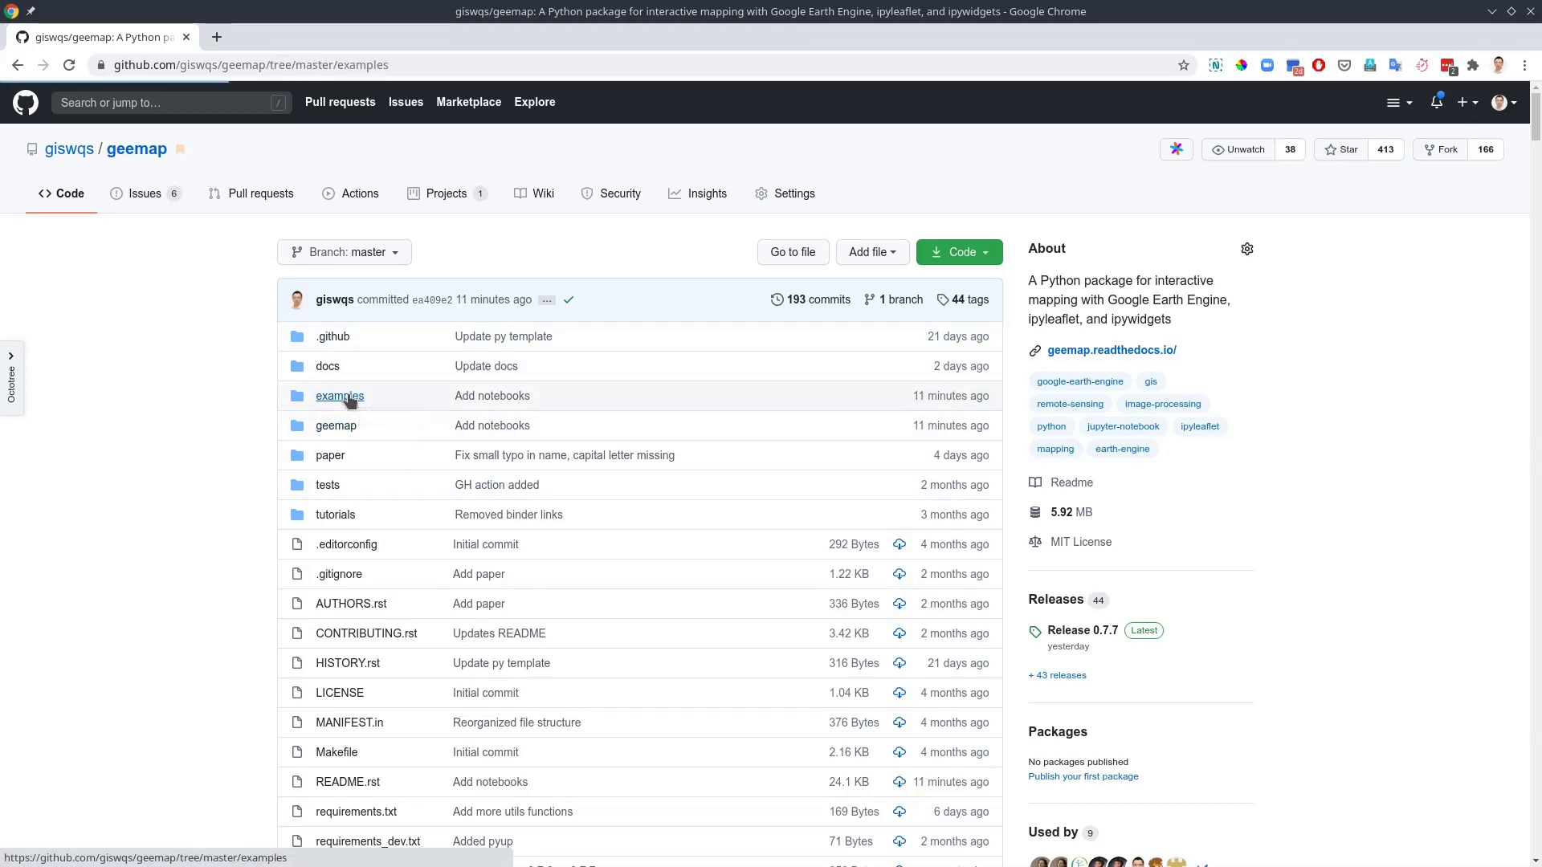
{"action": "left_click", "coordinate": [341, 425]}
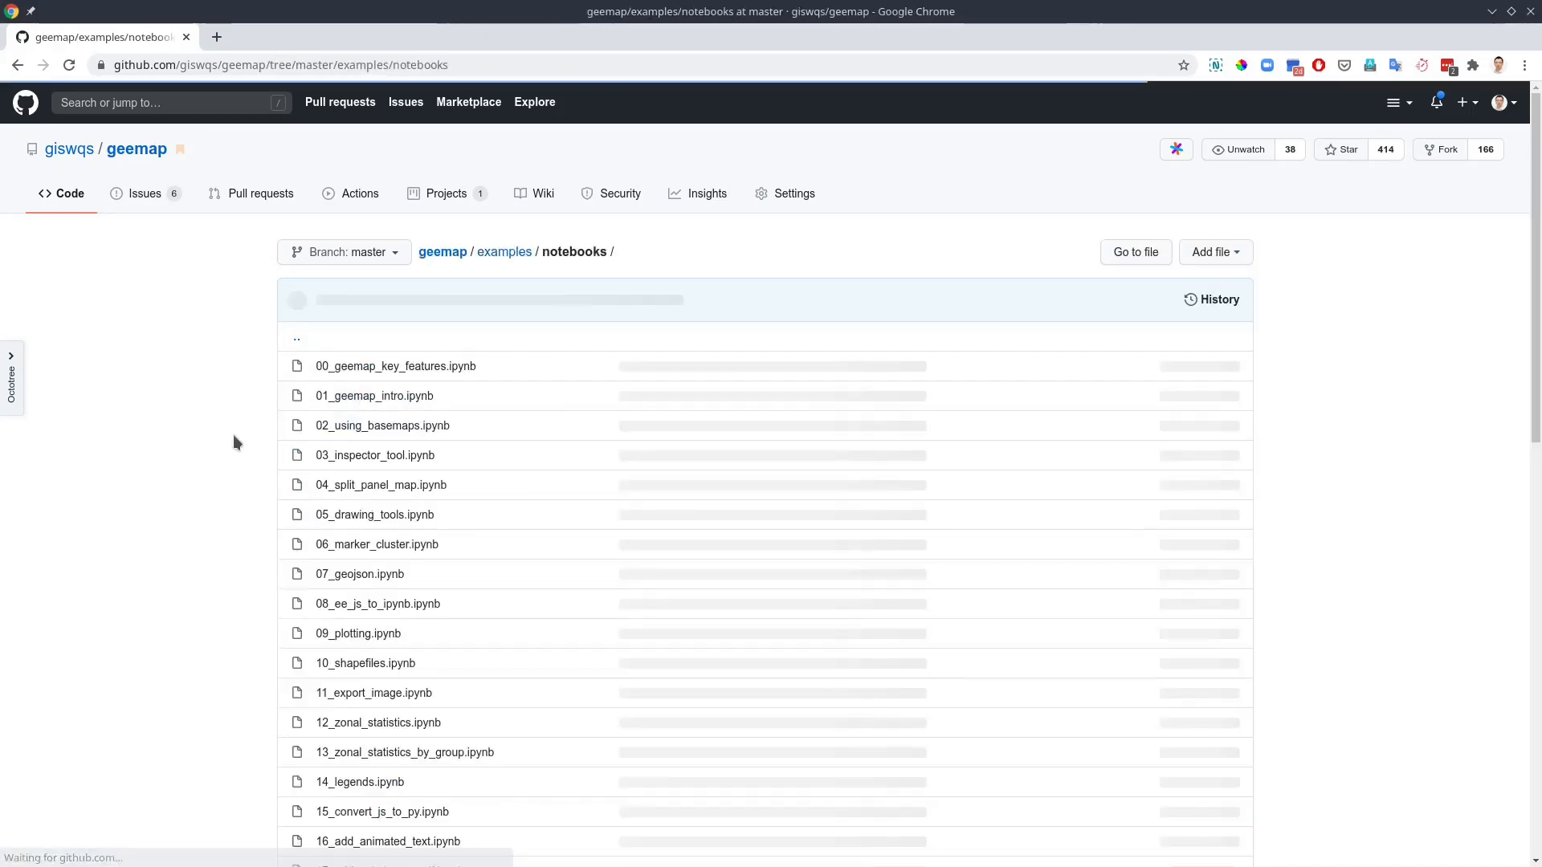
{"action": "scroll", "coordinate": [232, 436], "scroll_direction": "down", "scroll_amount": 5}
{"action": "scroll", "coordinate": [374, 517], "scroll_direction": "down", "scroll_amount": 1}
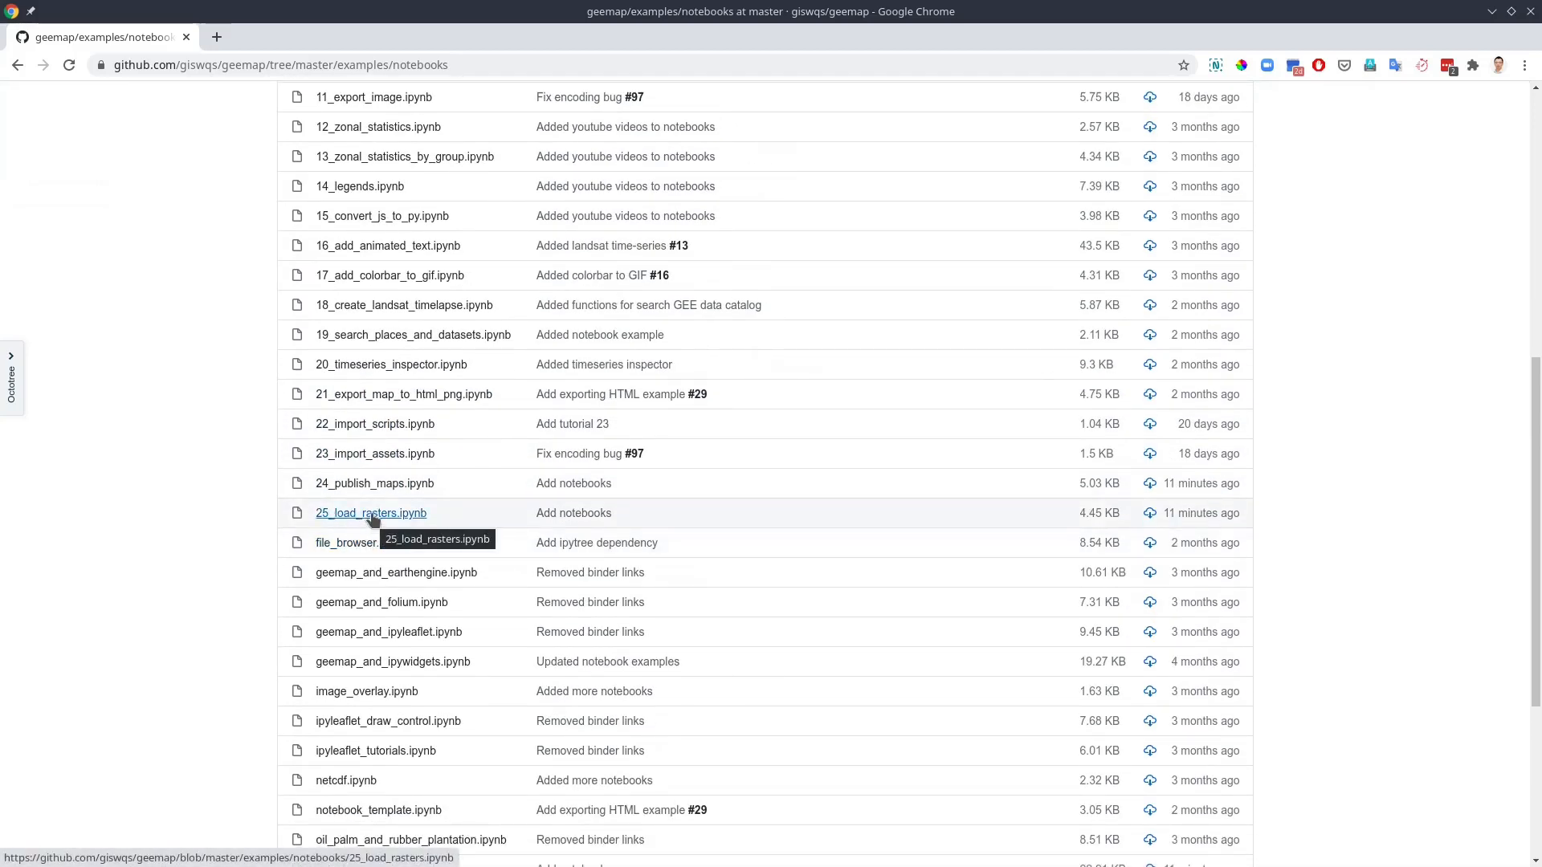
{"action": "left_click", "coordinate": [371, 513]}
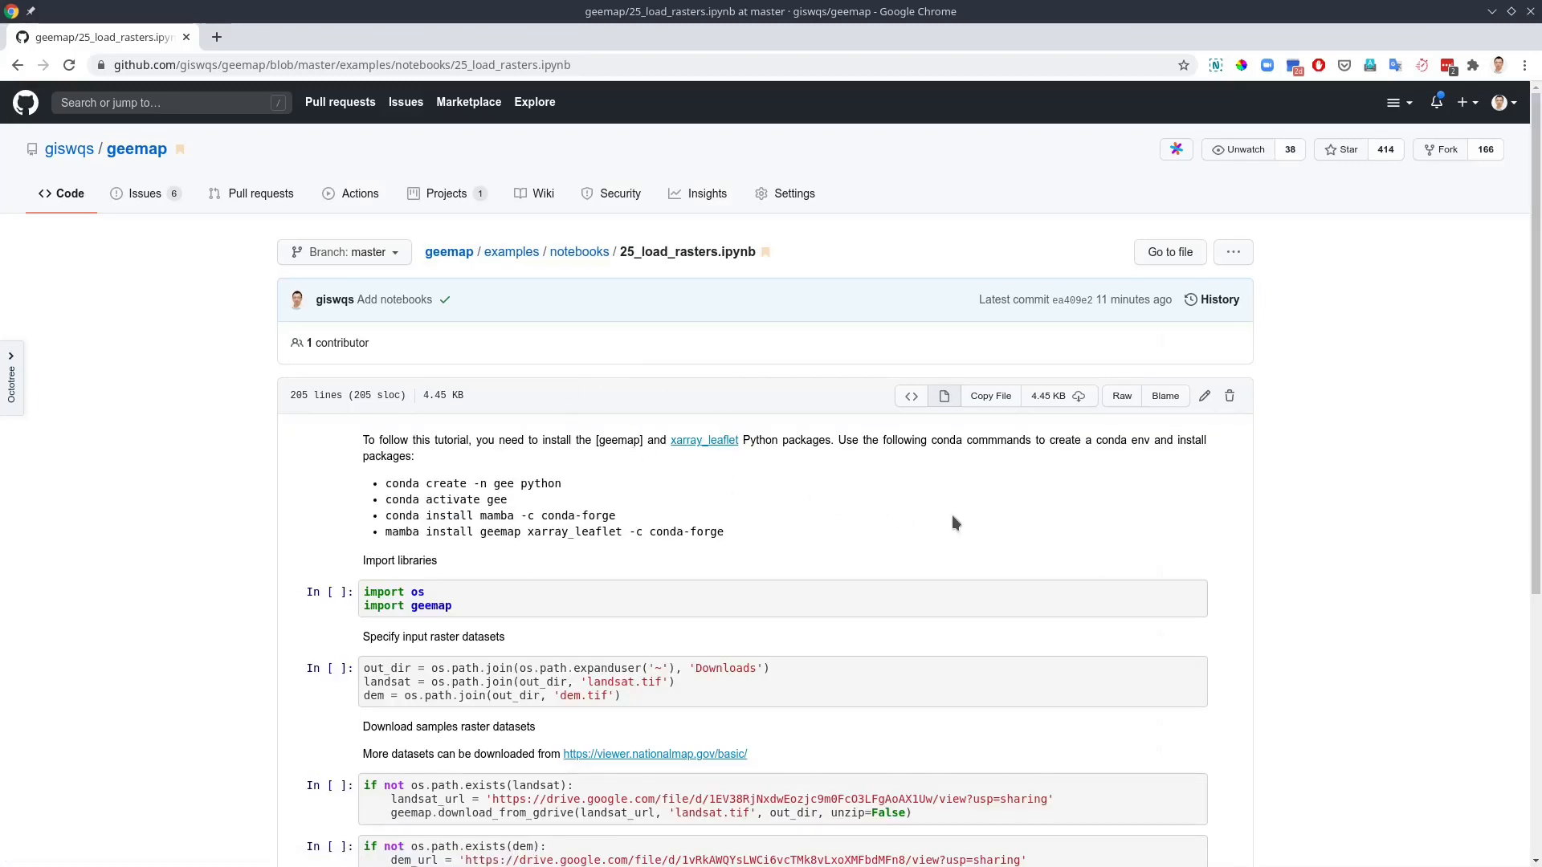
{"action": "left_click", "coordinate": [1120, 398]}
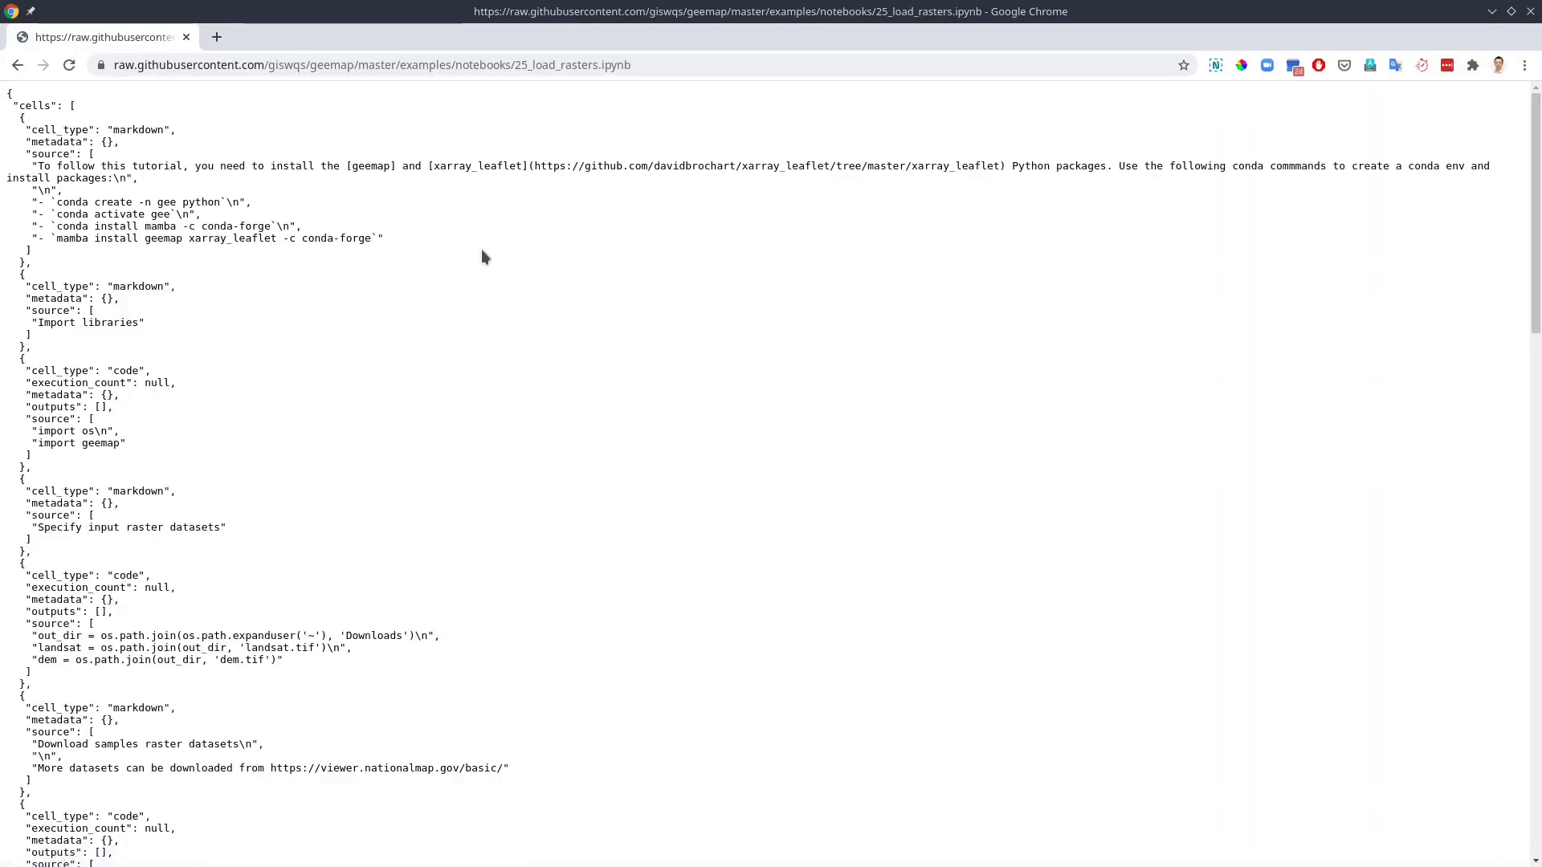
- Save the raw 25_load_rasters.ipynb file into the Downloads folder
{"action": "right_click", "coordinate": [510, 243]}
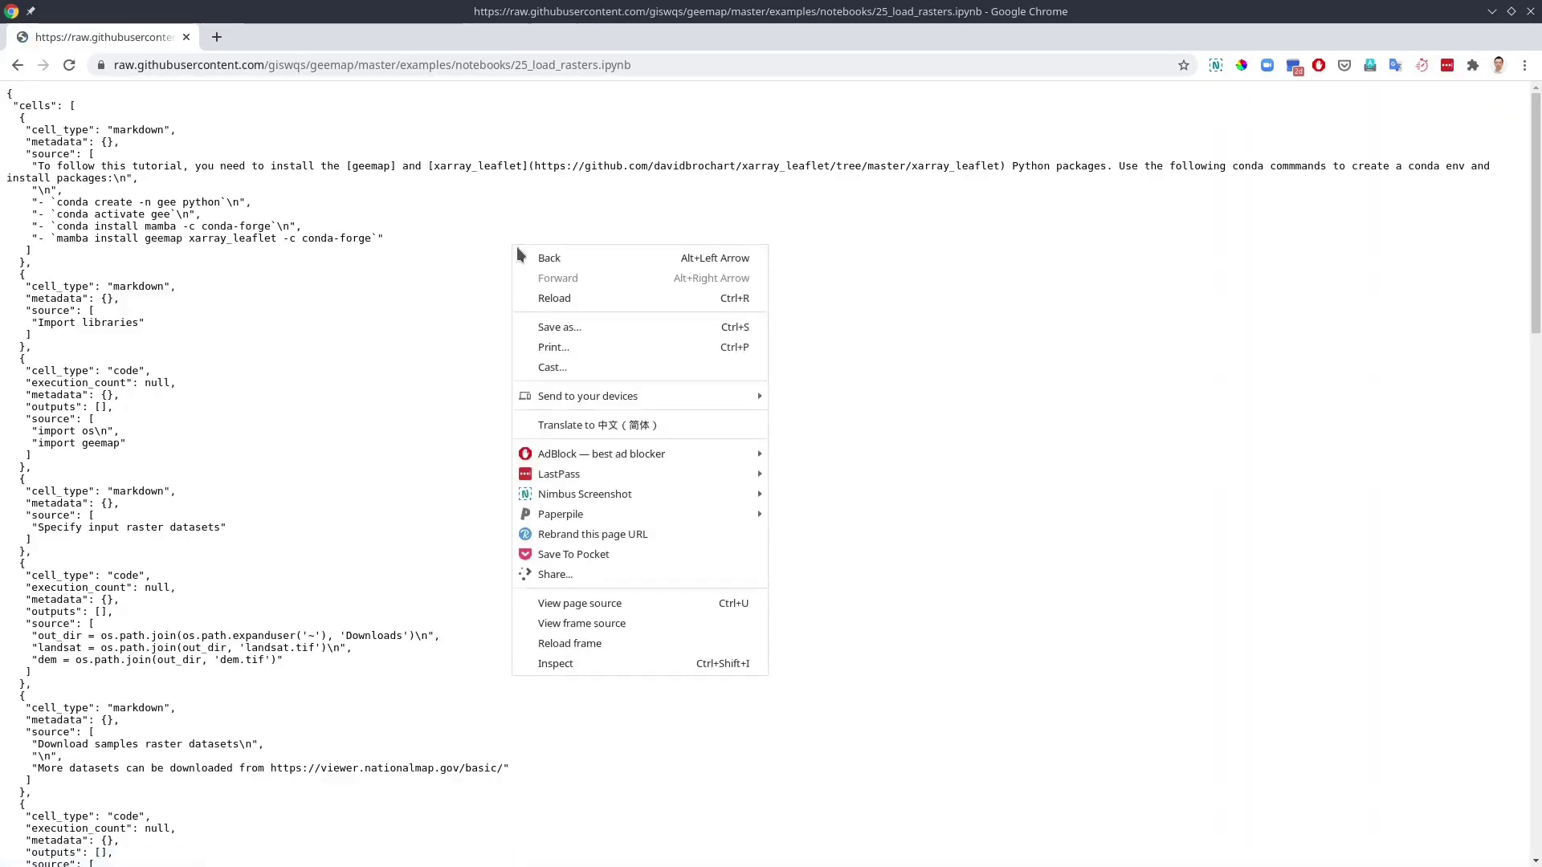
{"action": "left_click", "coordinate": [566, 323]}
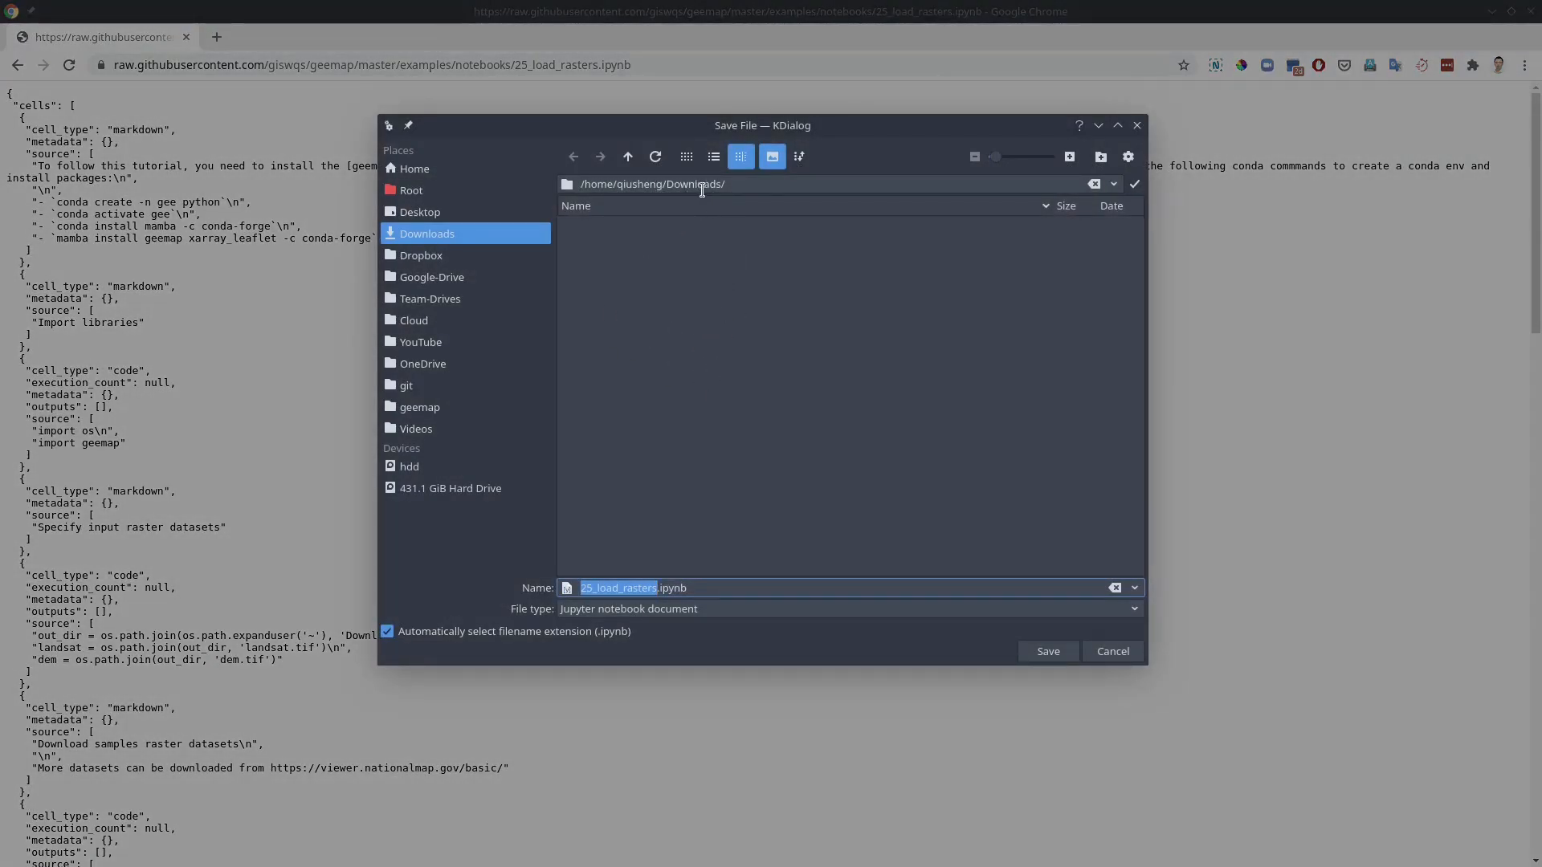
{"action": "left_click", "coordinate": [1048, 650]}
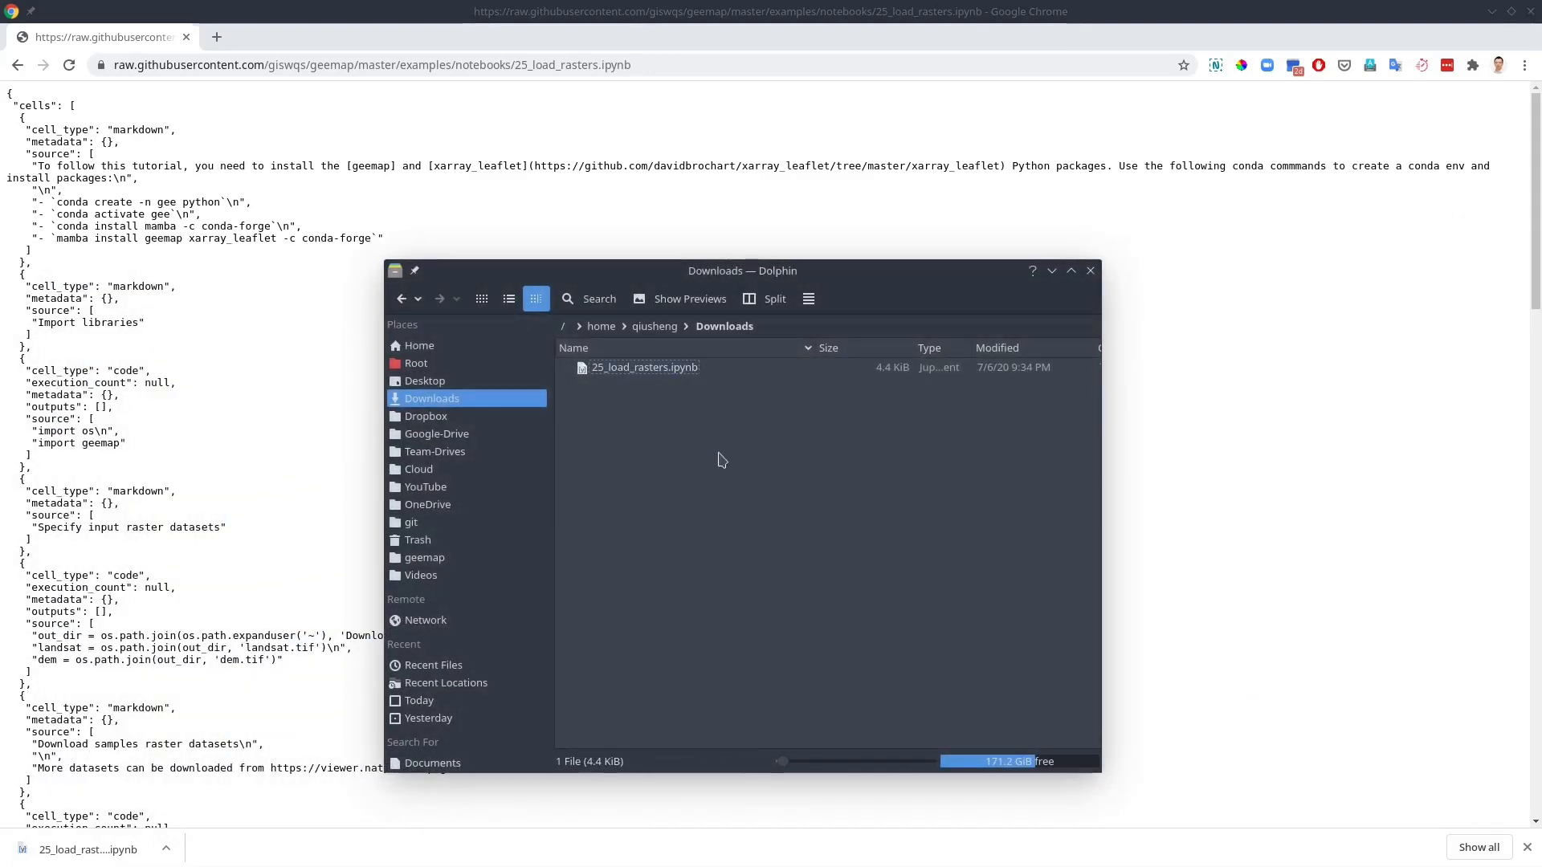
- Back on the rendered notebook, highlight the conda create and conda activate gee setup commands
{"action": "left_click", "coordinate": [17, 64]}
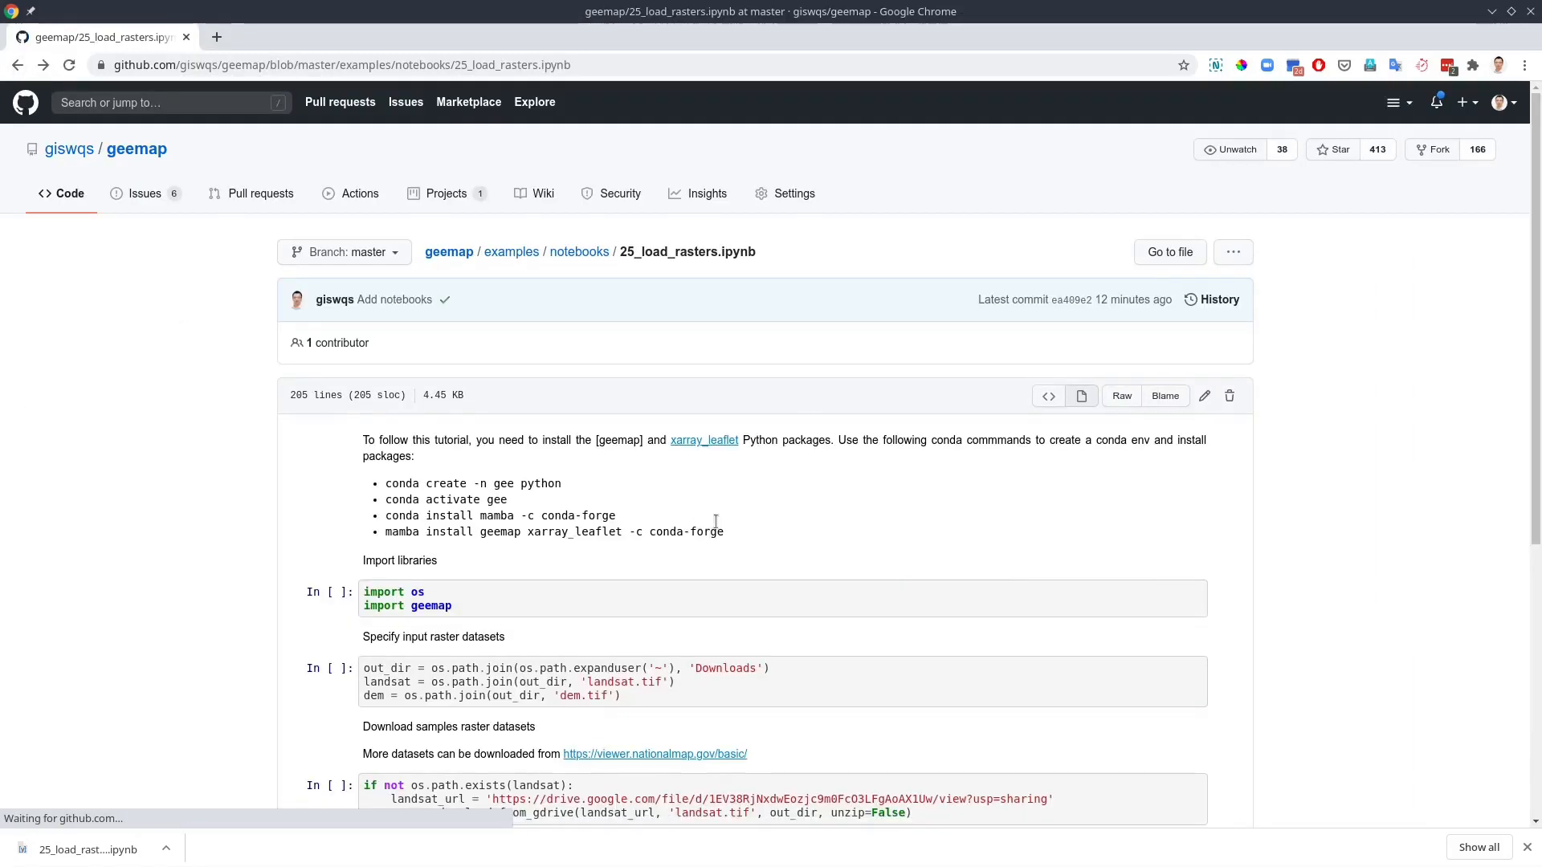
{"action": "scroll", "coordinate": [608, 428], "scroll_direction": "down", "scroll_amount": 2}
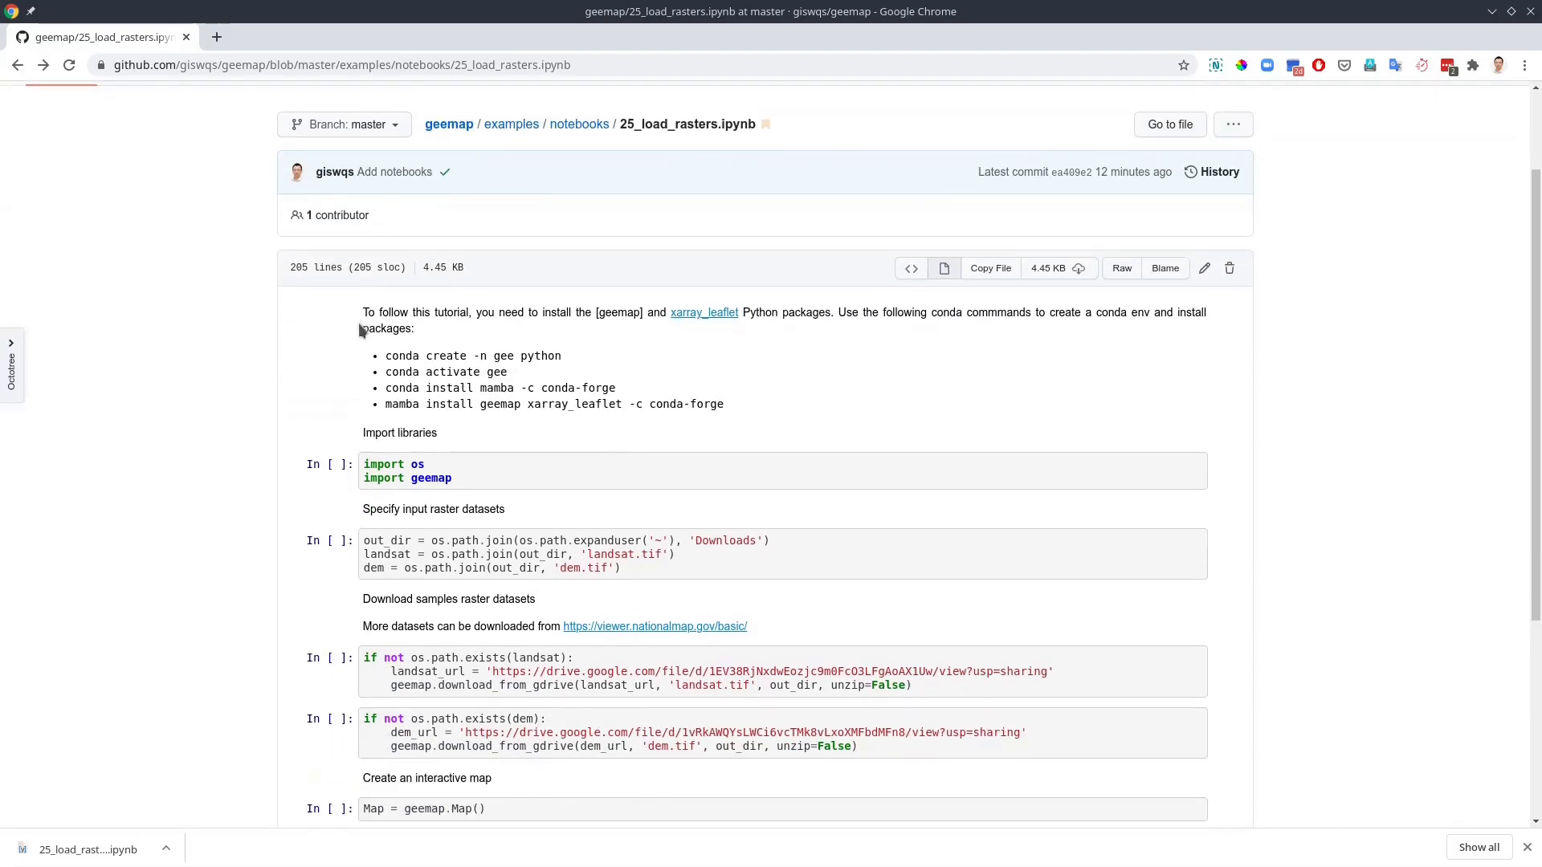
{"action": "left_click_drag", "start_coordinate": [364, 357], "coordinate": [746, 407]}
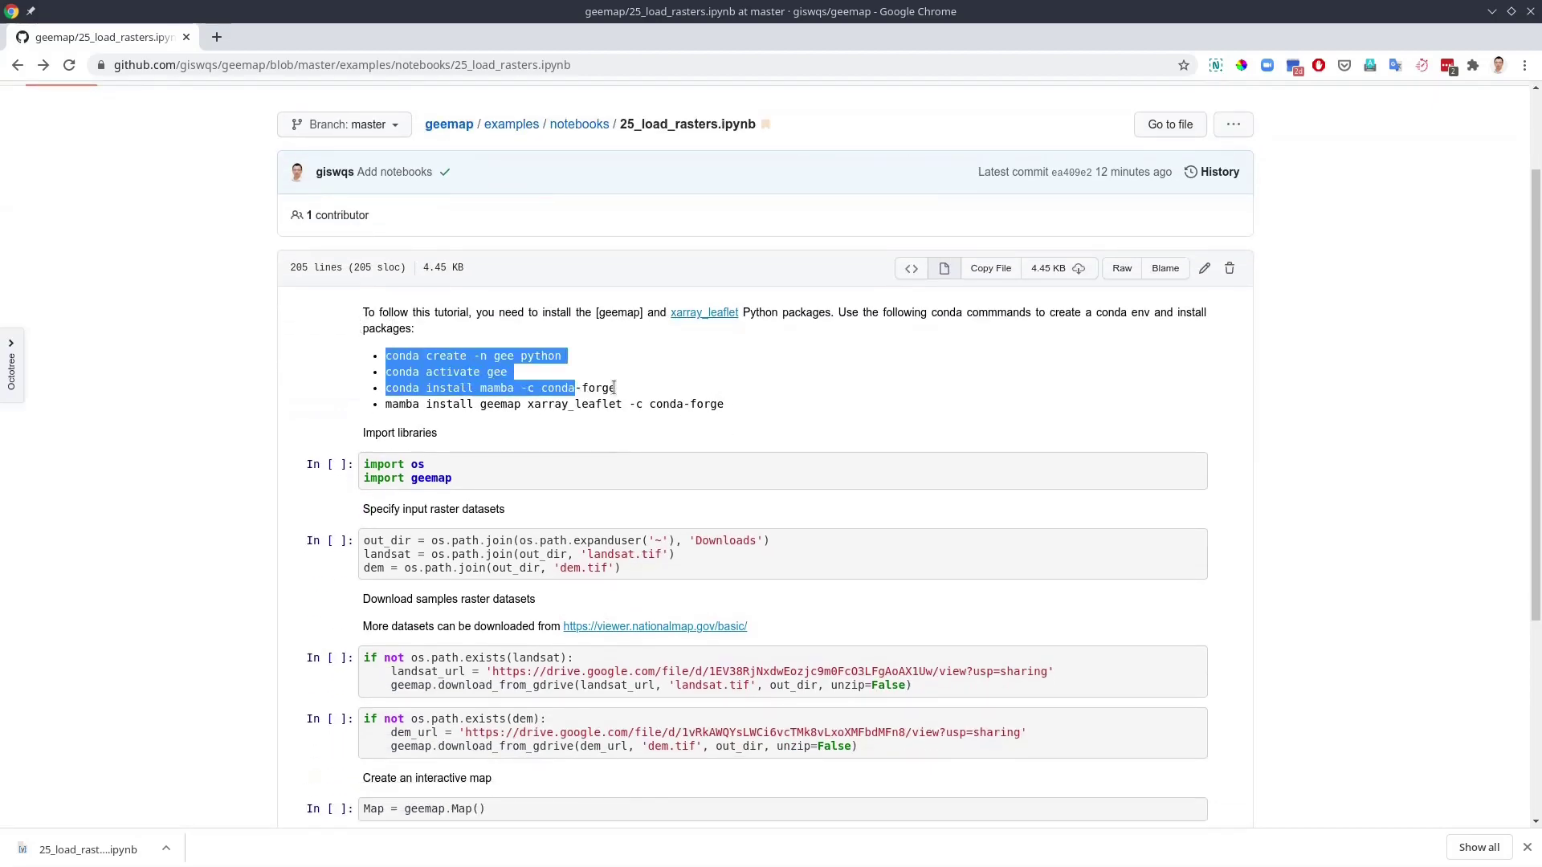
{"action": "left_click", "coordinate": [761, 403]}
{"action": "left_click_drag", "start_coordinate": [725, 405], "coordinate": [368, 354]}
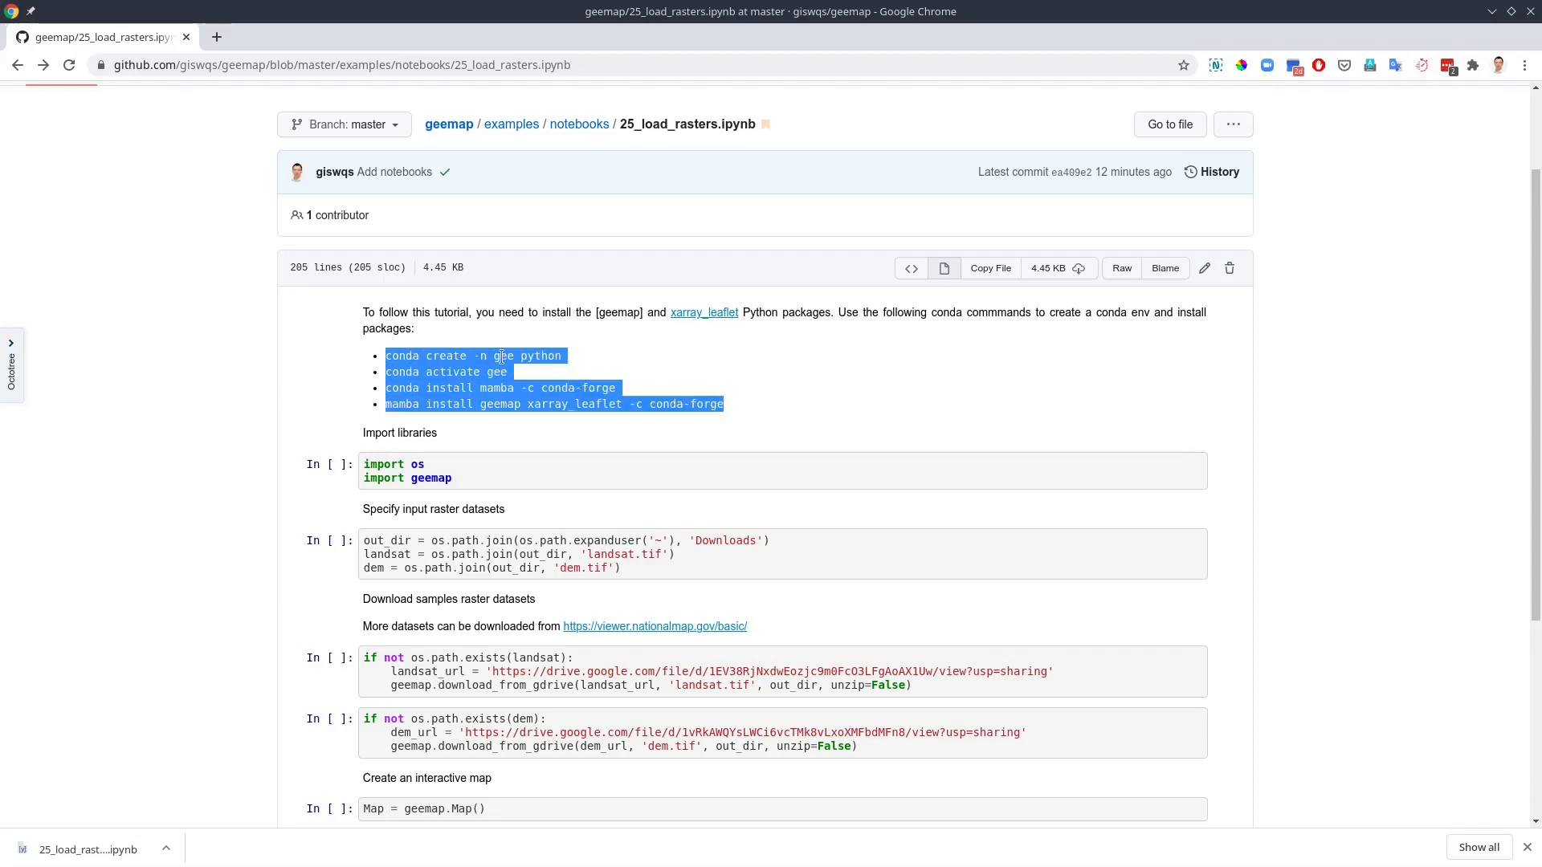
{"action": "left_click", "coordinate": [470, 357]}
{"action": "left_click_drag", "start_coordinate": [386, 356], "coordinate": [562, 357]}
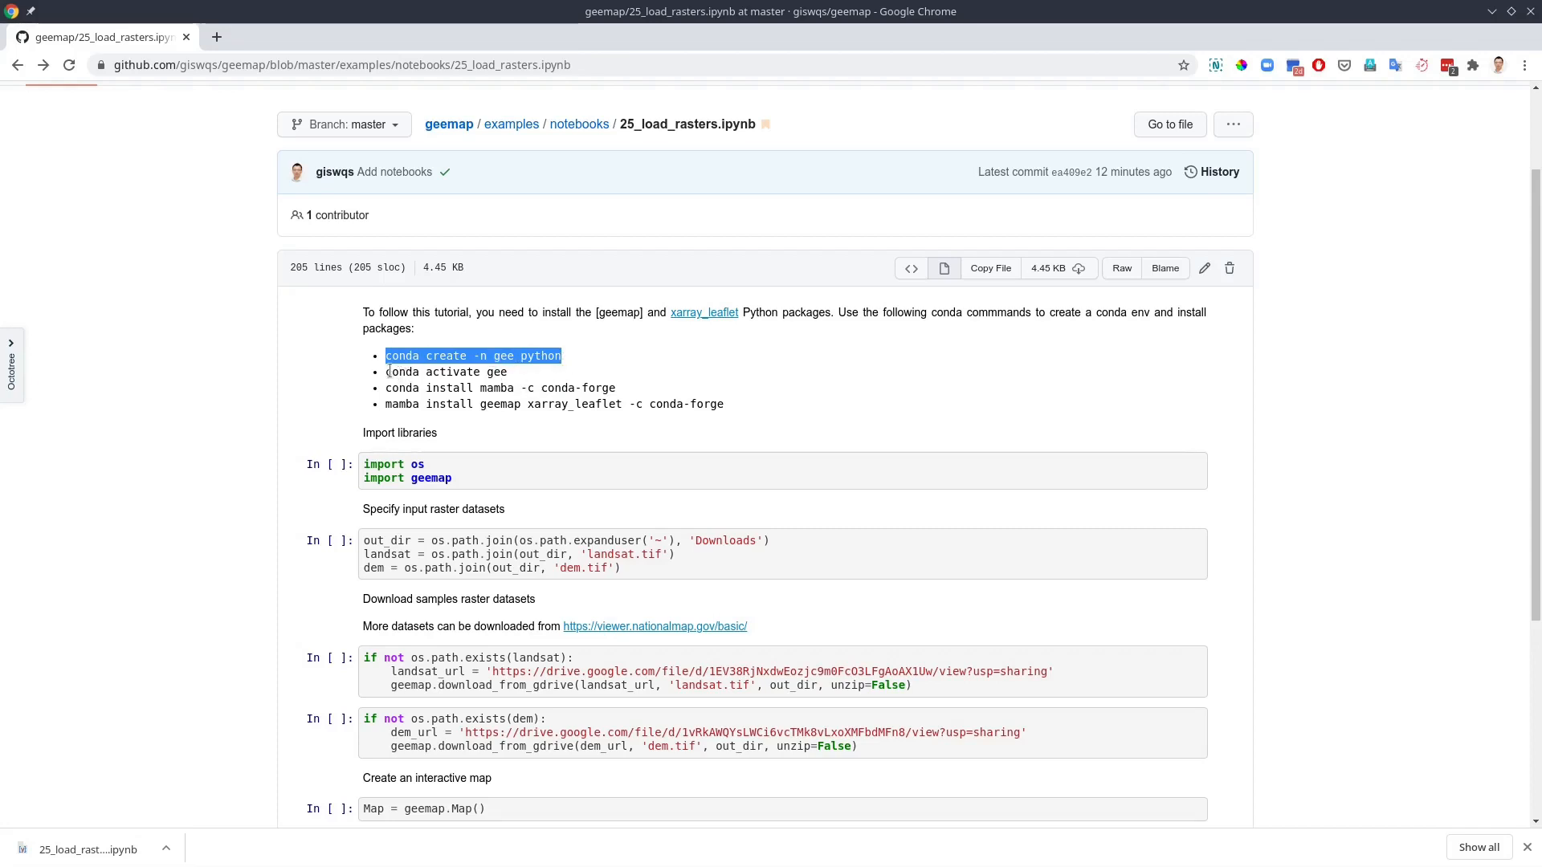
{"action": "left_click_drag", "start_coordinate": [385, 373], "coordinate": [509, 372]}
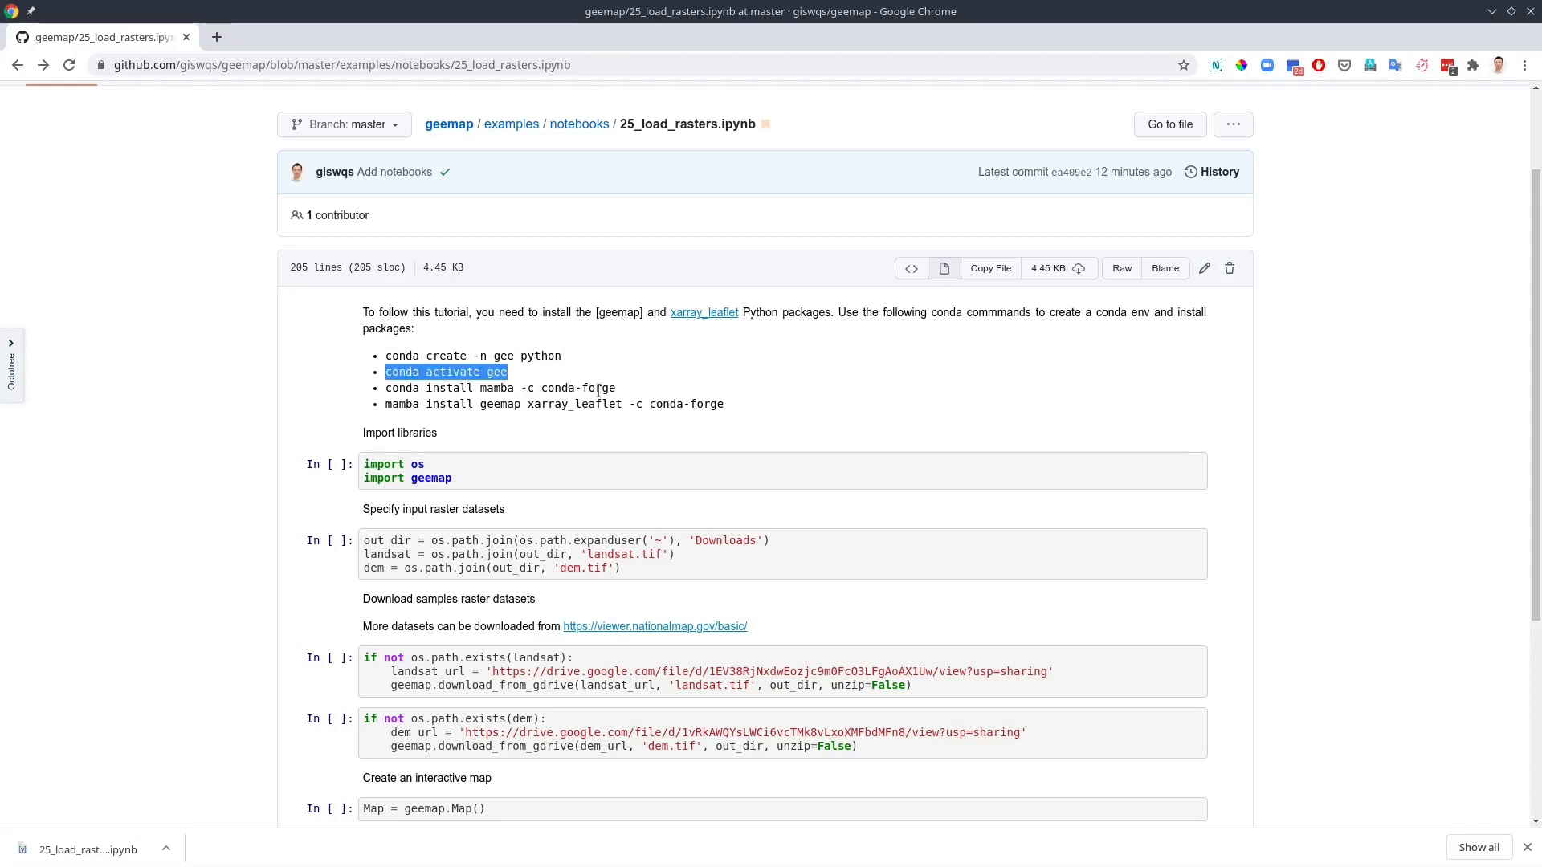
- Highlight the conda install mamba and mamba install geemap commands while reviewing setup
{"action": "left_click_drag", "start_coordinate": [618, 388], "coordinate": [436, 388]}
{"action": "left_click", "coordinate": [501, 391]}
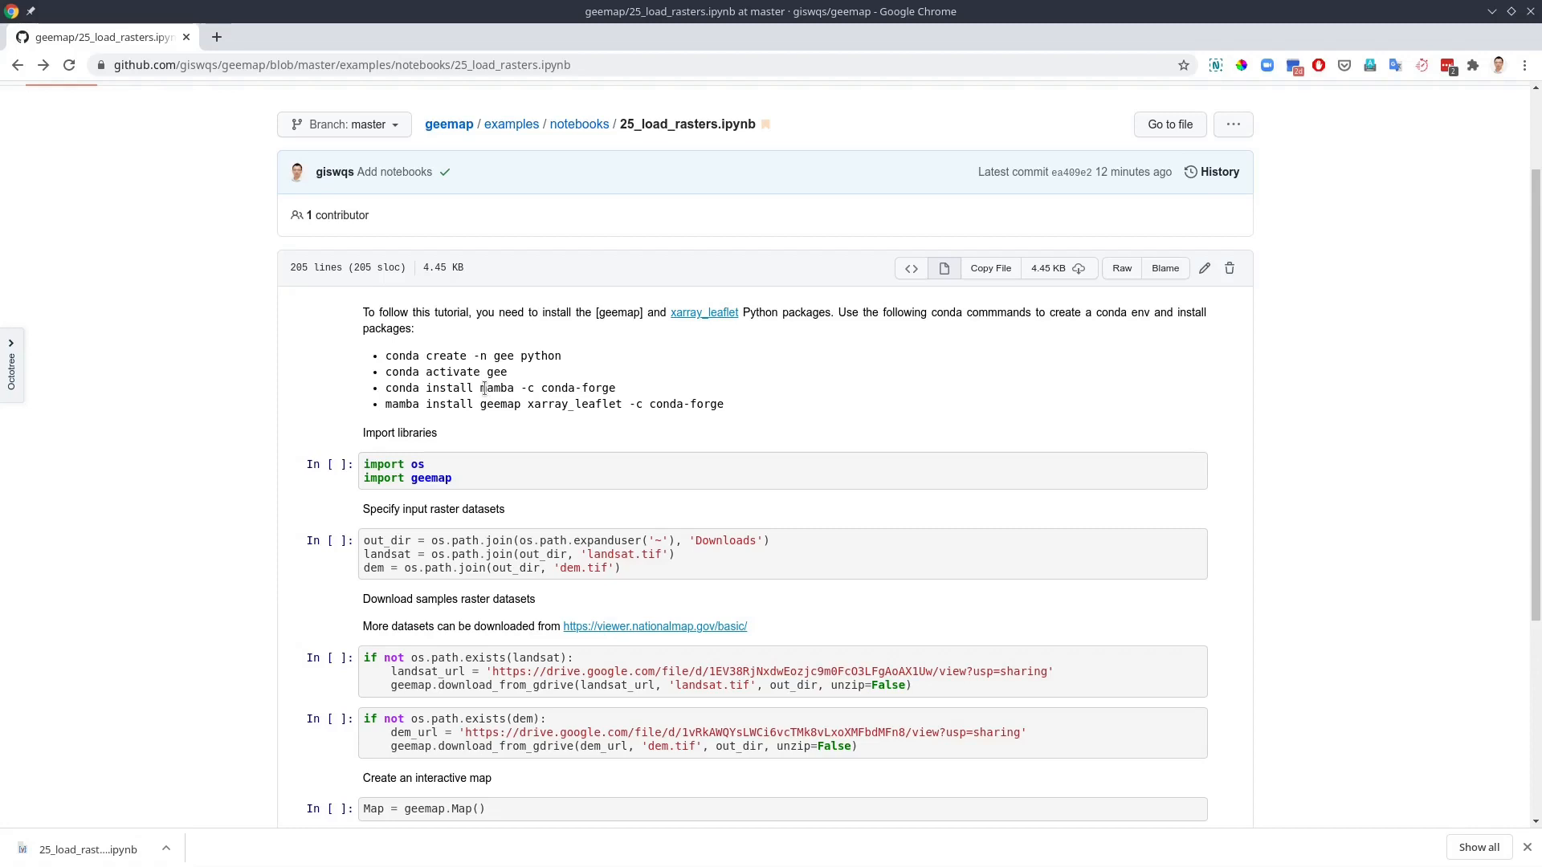
{"action": "left_click_drag", "start_coordinate": [383, 388], "coordinate": [562, 388]}
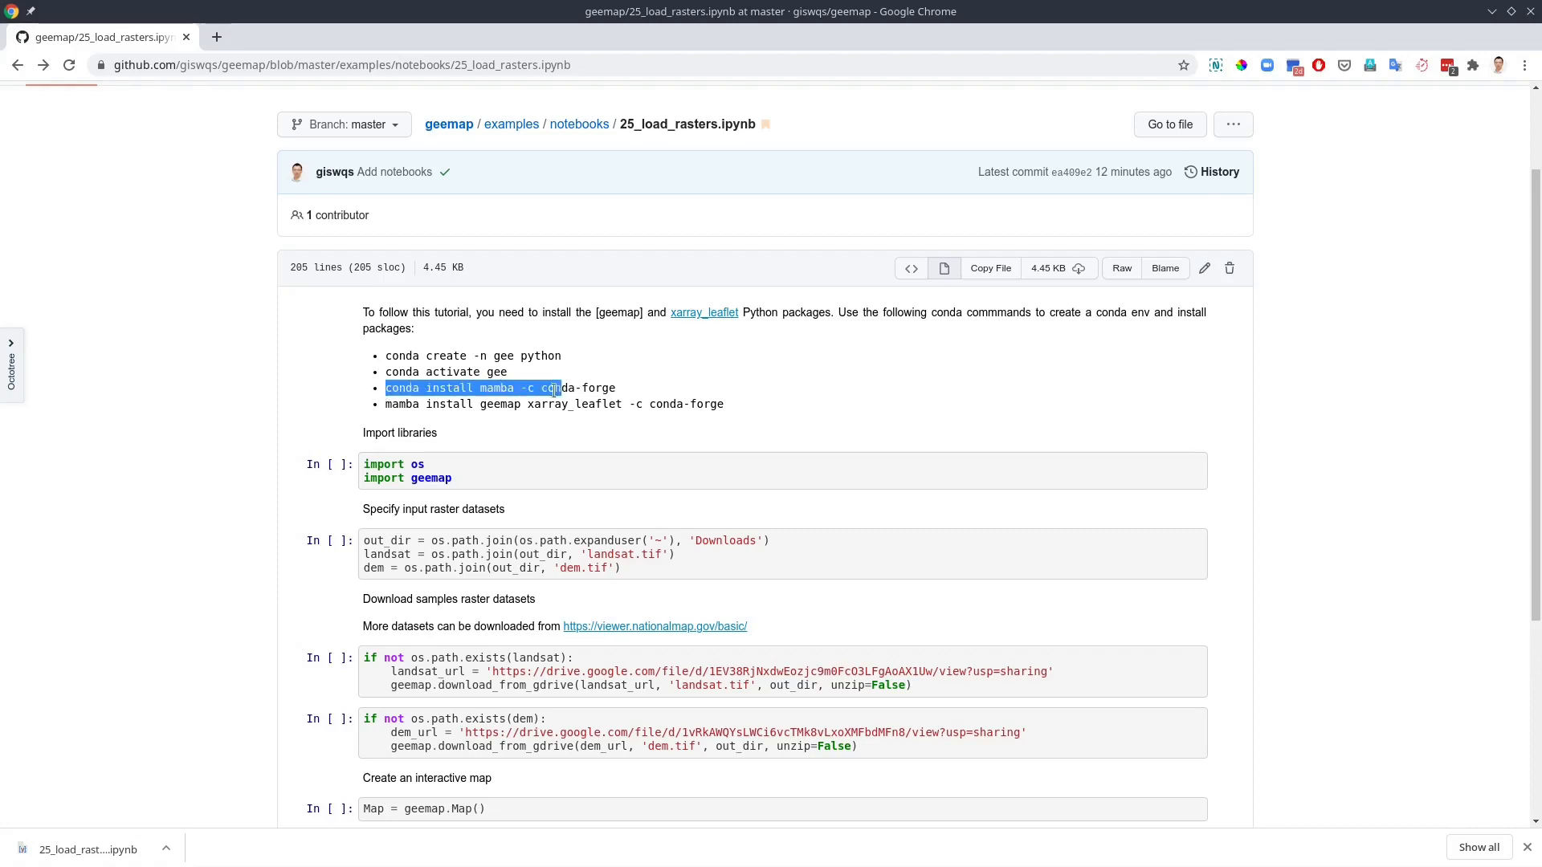
{"action": "left_click", "coordinate": [410, 386]}
{"action": "double_click", "coordinate": [402, 387]}
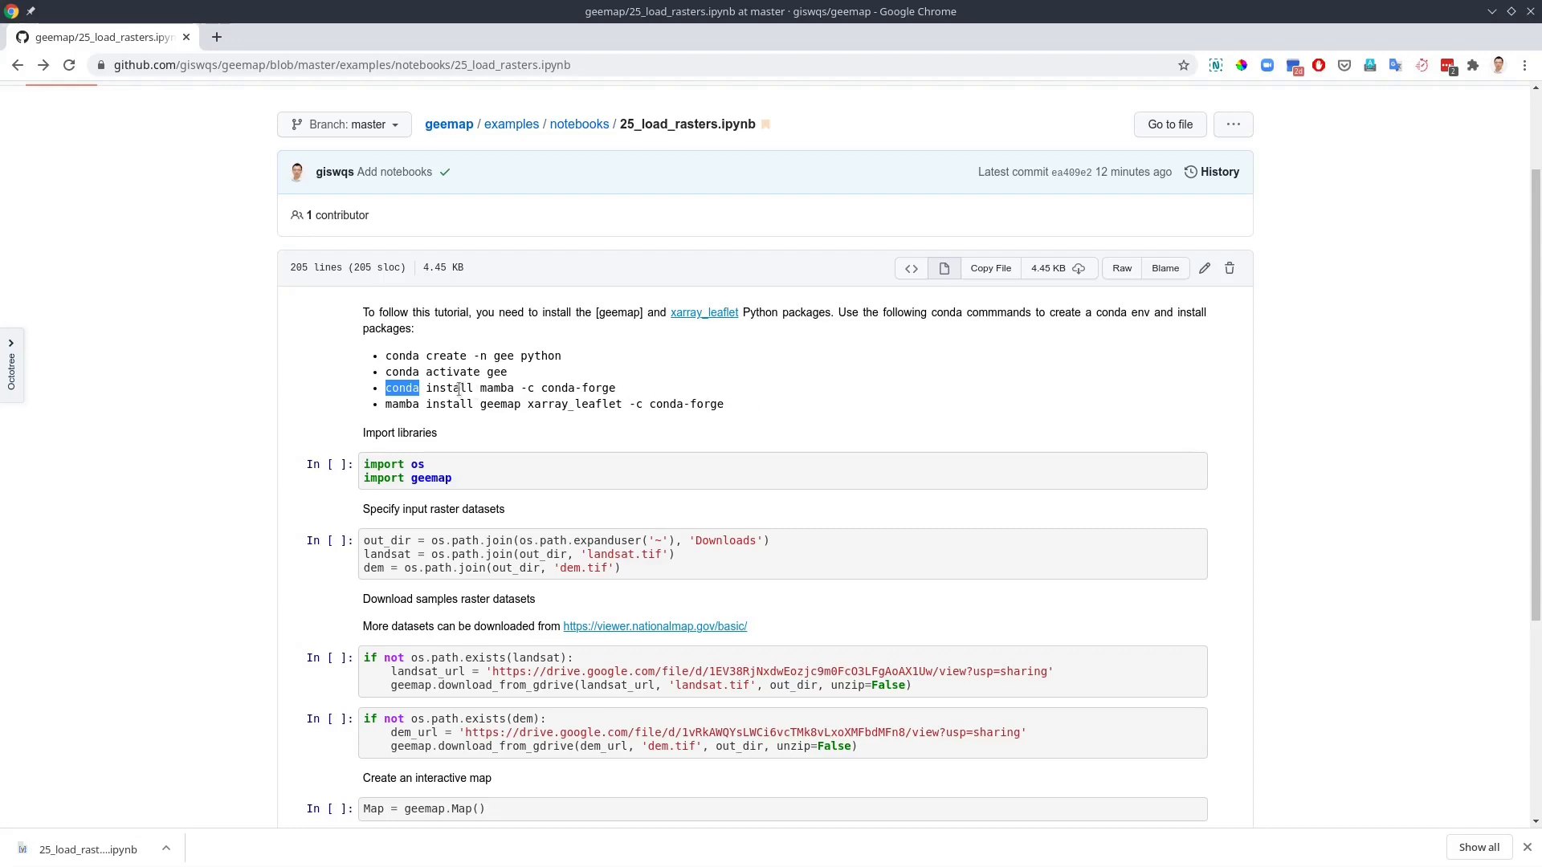
{"action": "double_click", "coordinate": [496, 389]}
{"action": "left_click_drag", "start_coordinate": [386, 404], "coordinate": [509, 407]}
{"action": "left_click", "coordinate": [509, 406]}
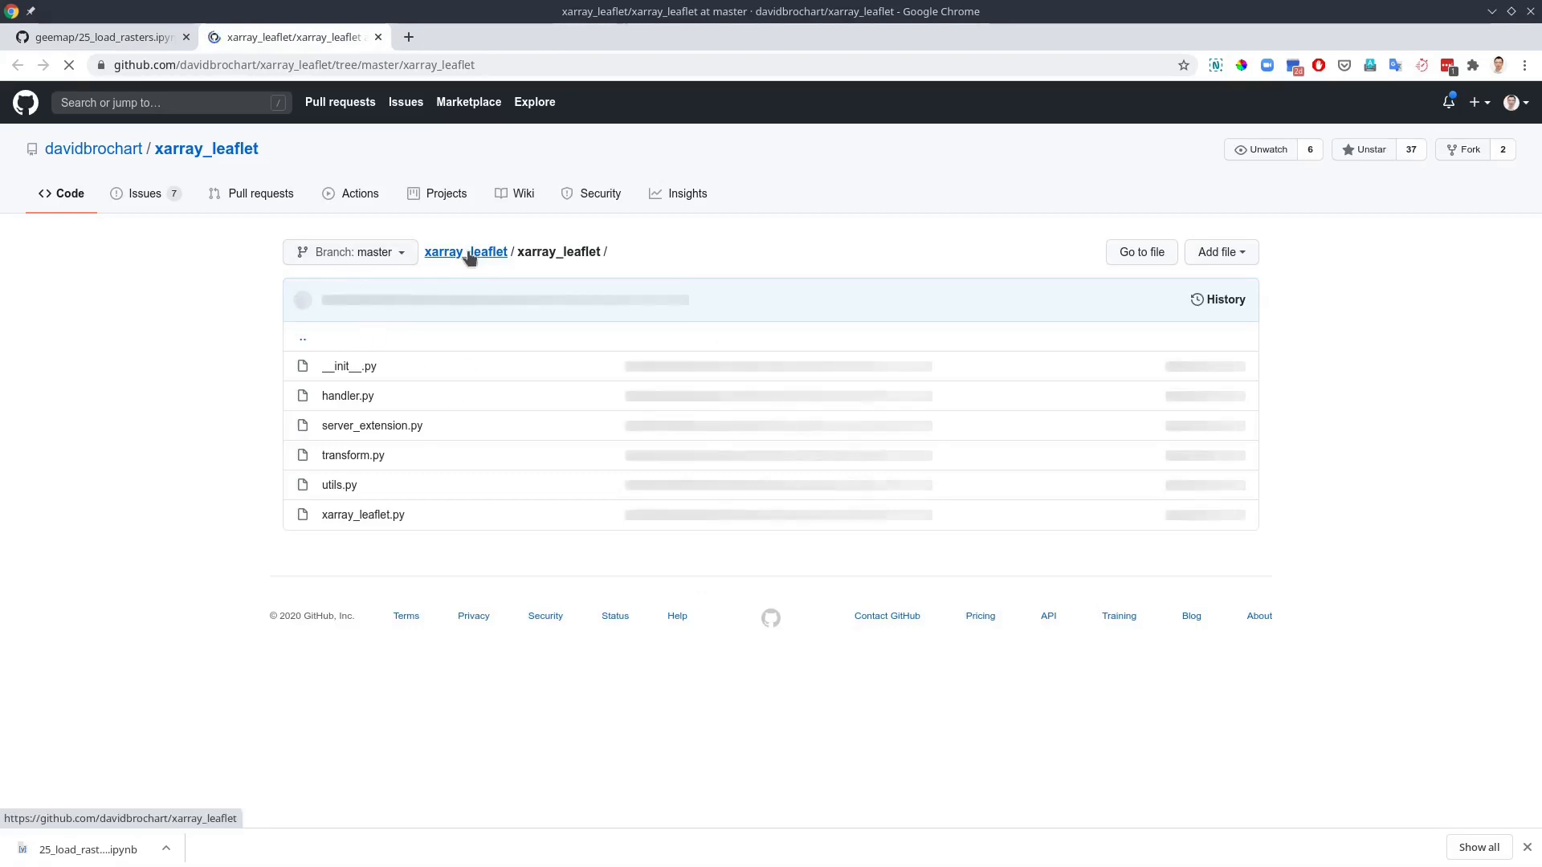
- Return to the geemap notebook tab and select all four conda setup commands
{"action": "left_click", "coordinate": [121, 38]}
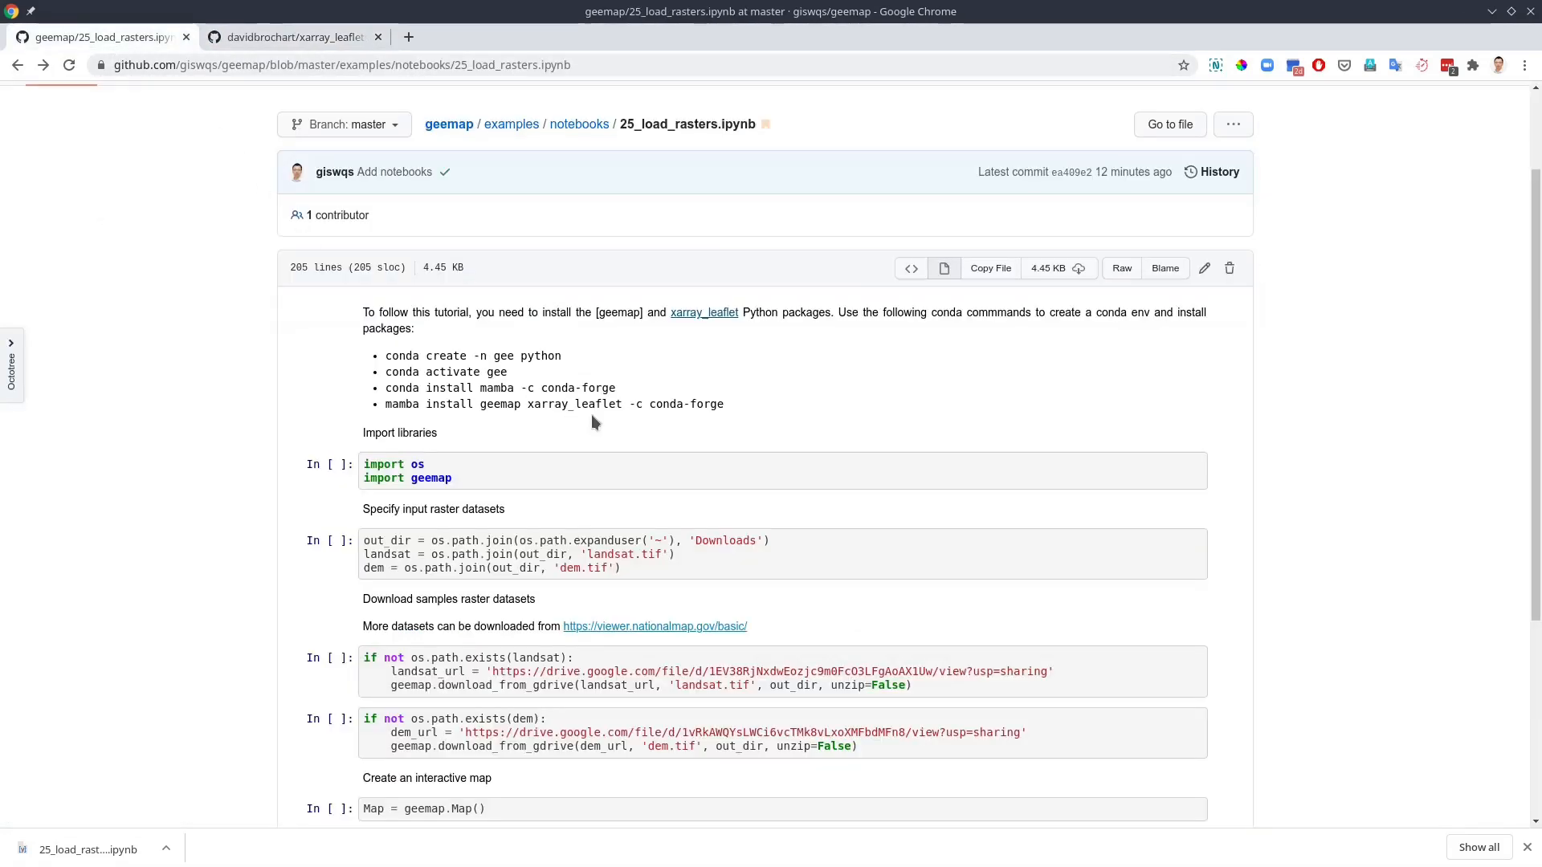
{"action": "left_click_drag", "start_coordinate": [724, 404], "coordinate": [368, 348]}
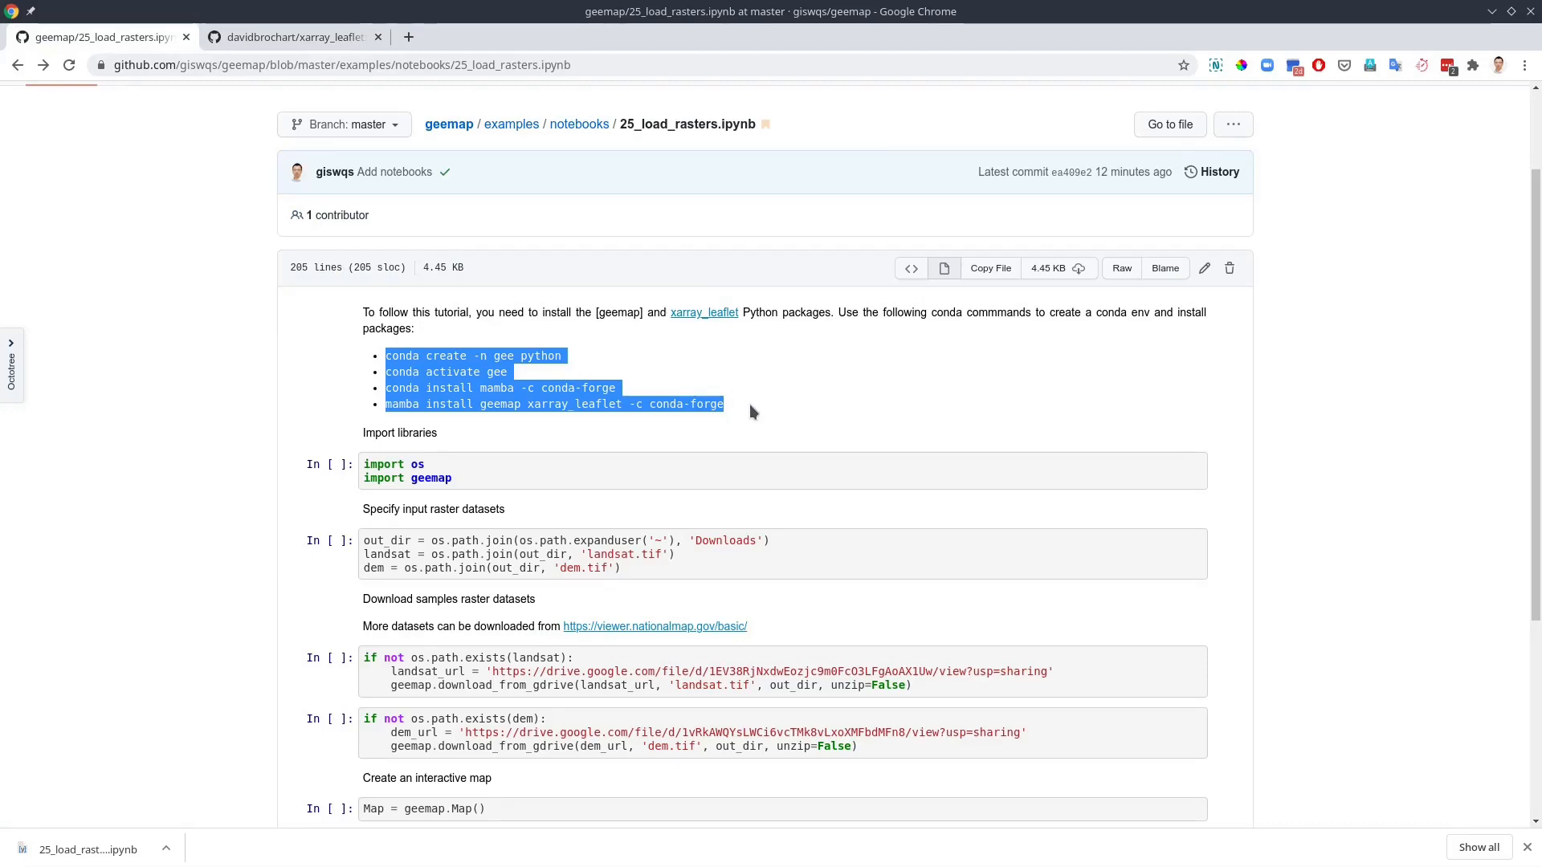
- Minimize Chrome and arrange the Downloads file manager and Konsole terminal side by side
{"action": "left_click", "coordinate": [1491, 12]}
{"action": "left_click_drag", "start_coordinate": [867, 290], "coordinate": [760, 144]}
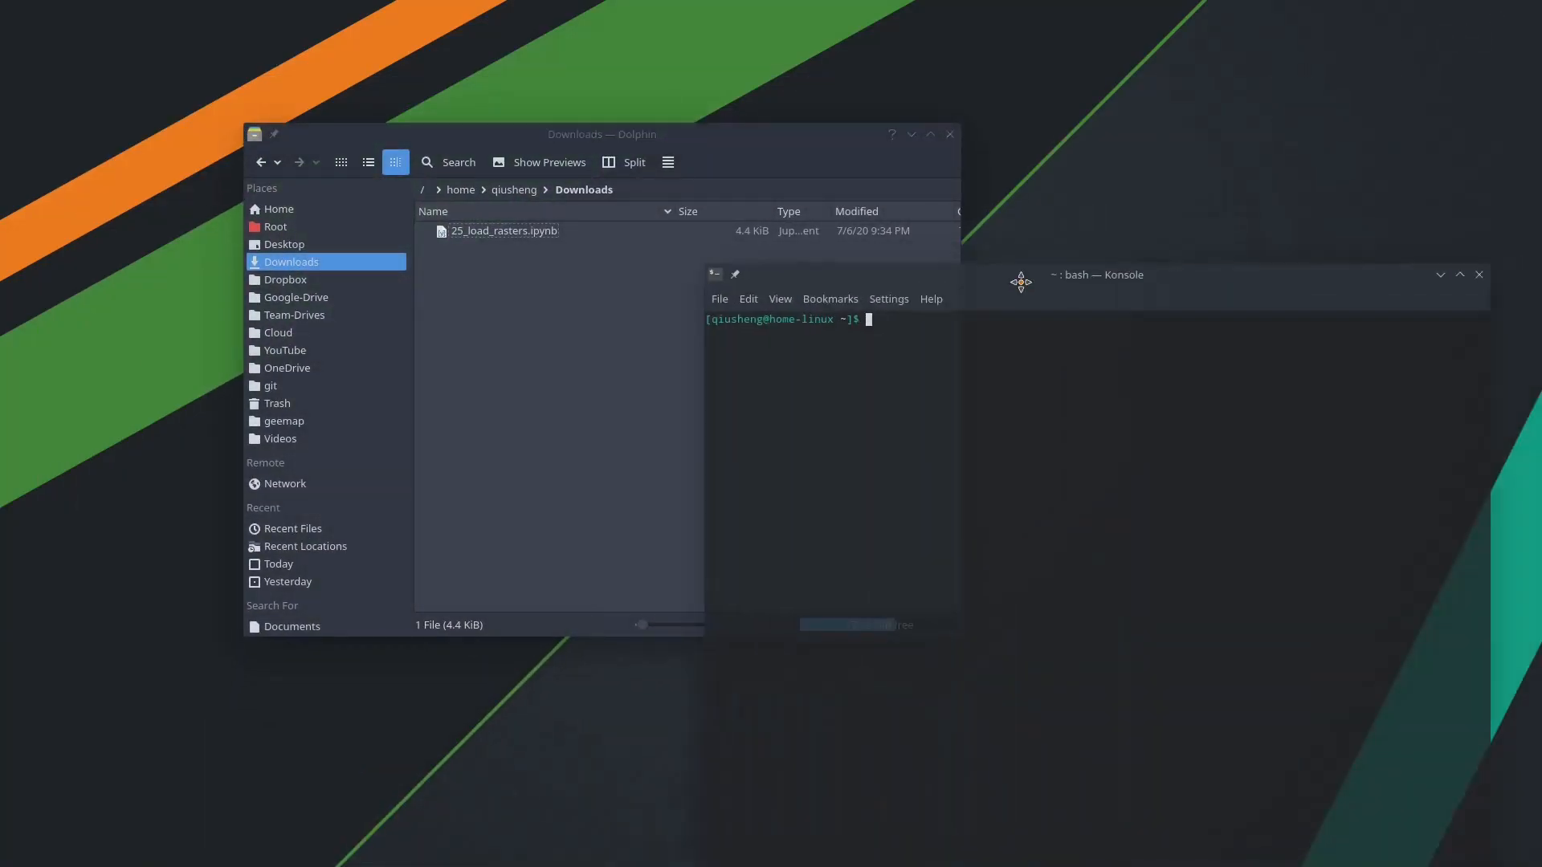
{"action": "left_click_drag", "start_coordinate": [794, 140], "coordinate": [615, 51]}
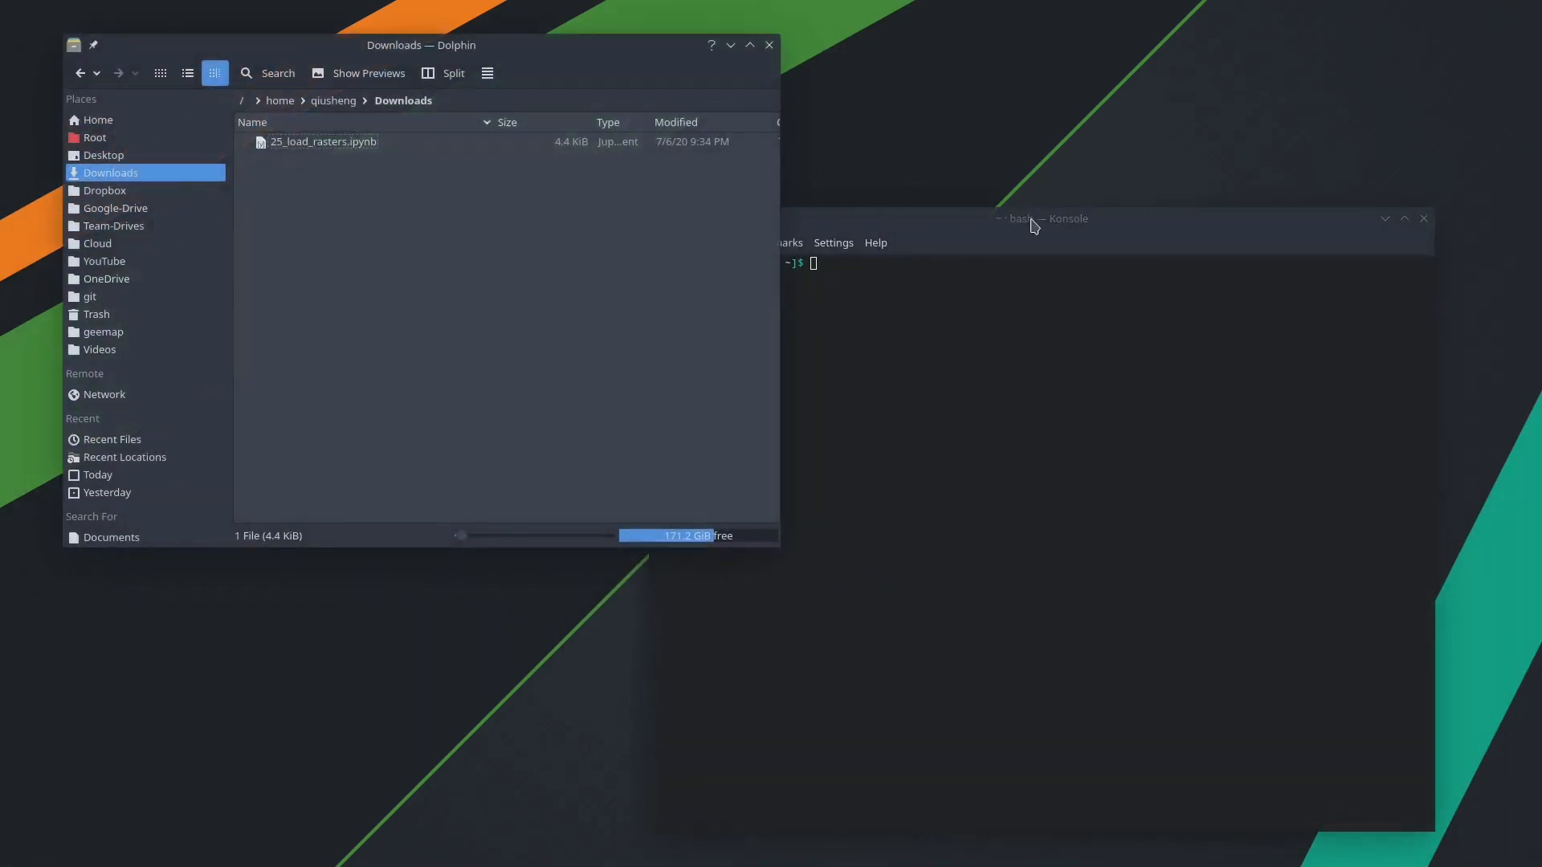
{"action": "left_click_drag", "start_coordinate": [1046, 218], "coordinate": [1016, 167]}
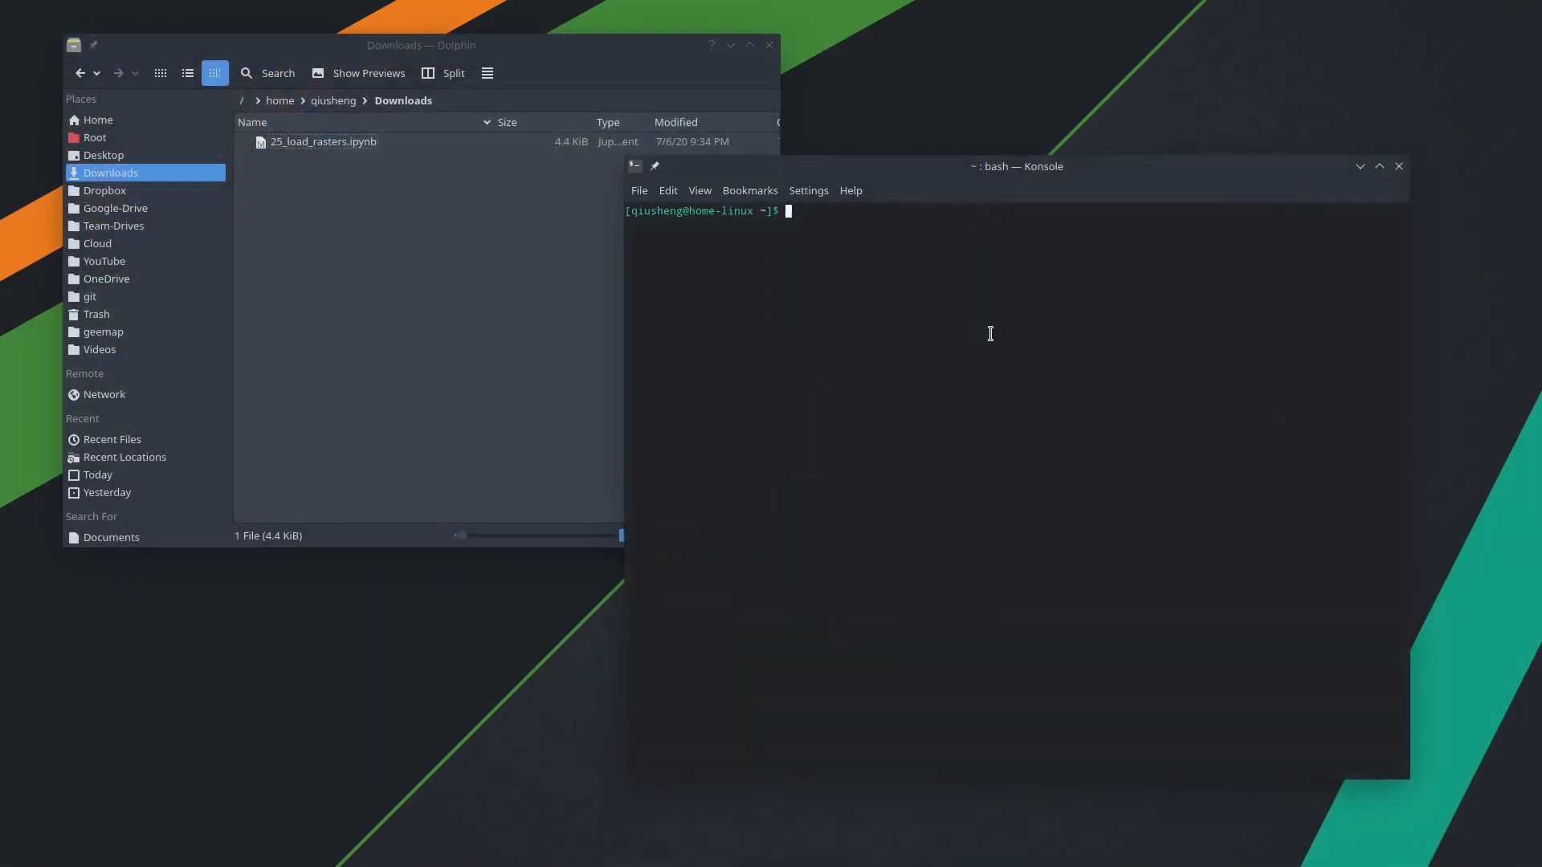
{"action": "type", "text": "conda ac"}
{"action": "type", "text": "tivate gee"}
- Run 'conda activate gee' and 'jupyter notebook', then follow the localhost URL to the Jupyter home page
{"action": "key", "text": "Return"}
{"action": "type", "text": "jupyter notebook"}
{"action": "key", "text": "Return"}
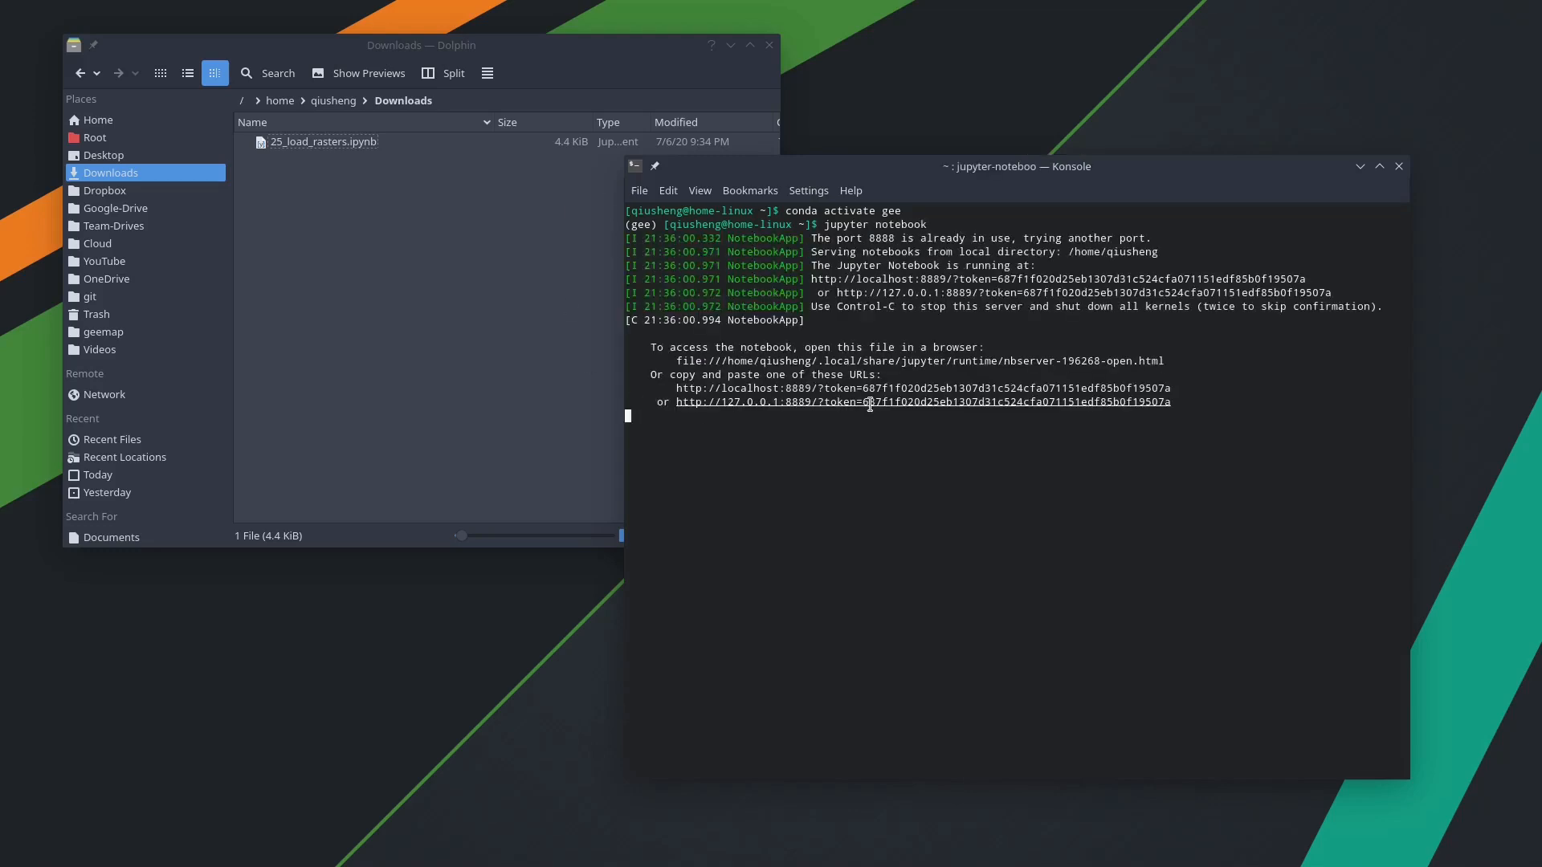
{"action": "left_click", "coordinate": [869, 401], "text": "ctrl"}
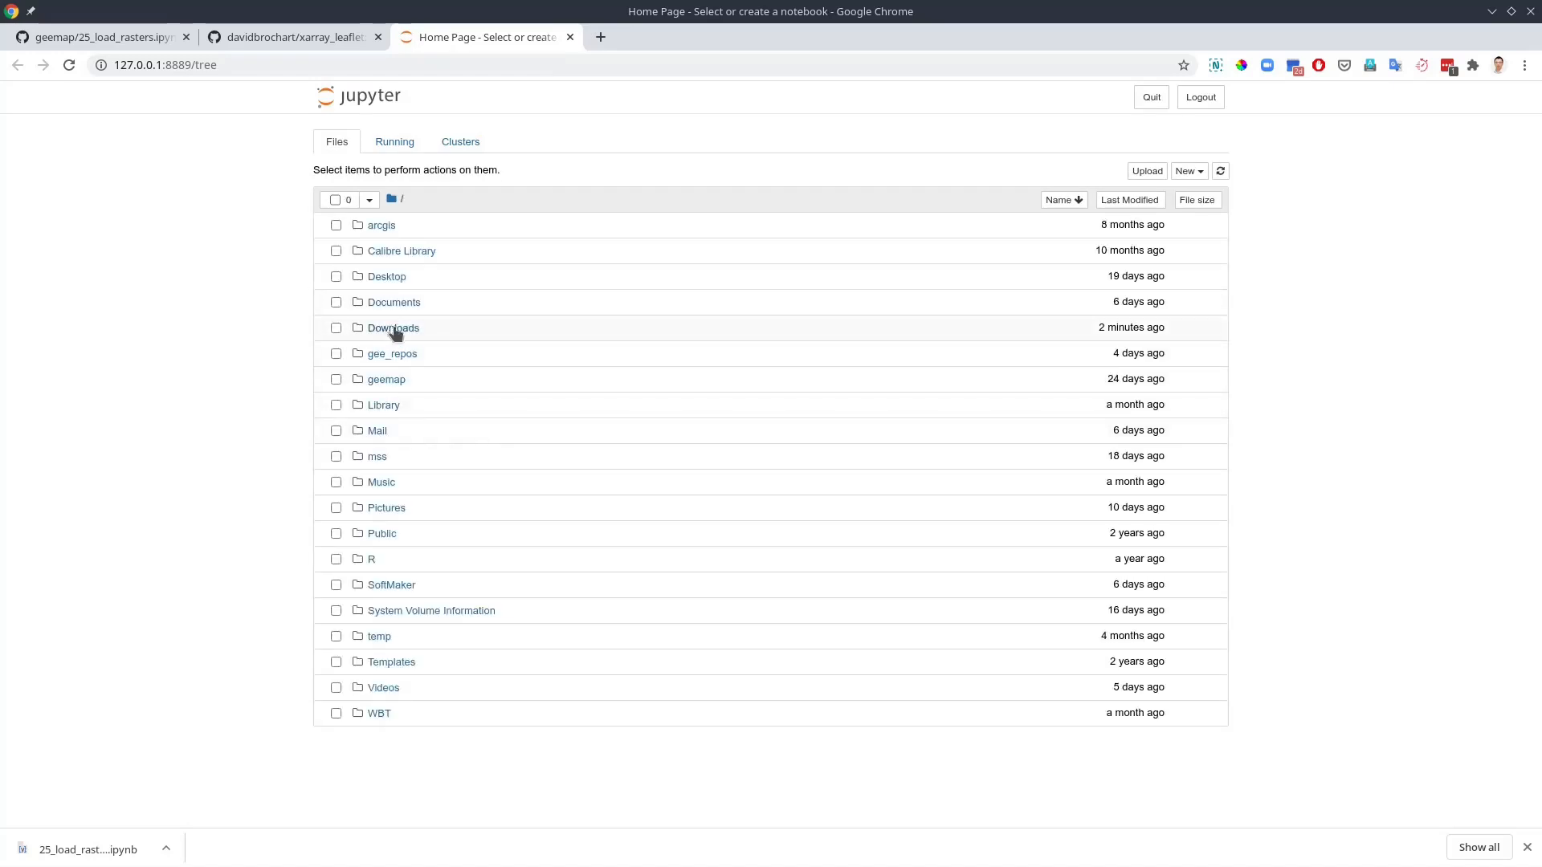
- Open 25_load_rasters.ipynb from Downloads and run its imports cell
{"action": "left_click", "coordinate": [392, 328]}
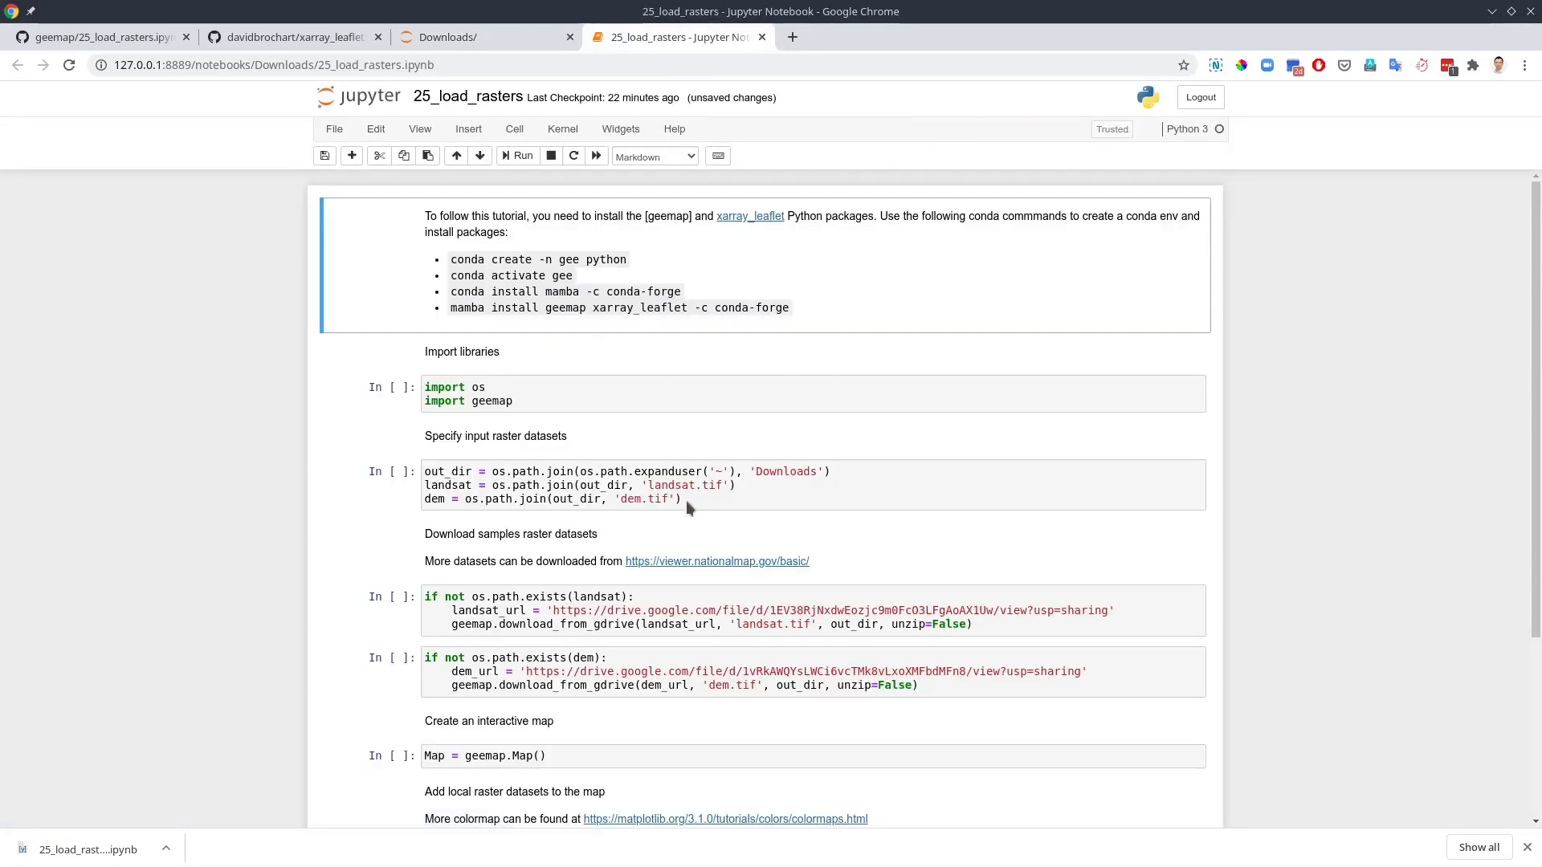
{"action": "scroll", "coordinate": [680, 470], "scroll_direction": "down", "scroll_amount": 5}
{"action": "scroll", "coordinate": [639, 459], "scroll_direction": "up", "scroll_amount": 5}
{"action": "left_click", "coordinate": [541, 390]}
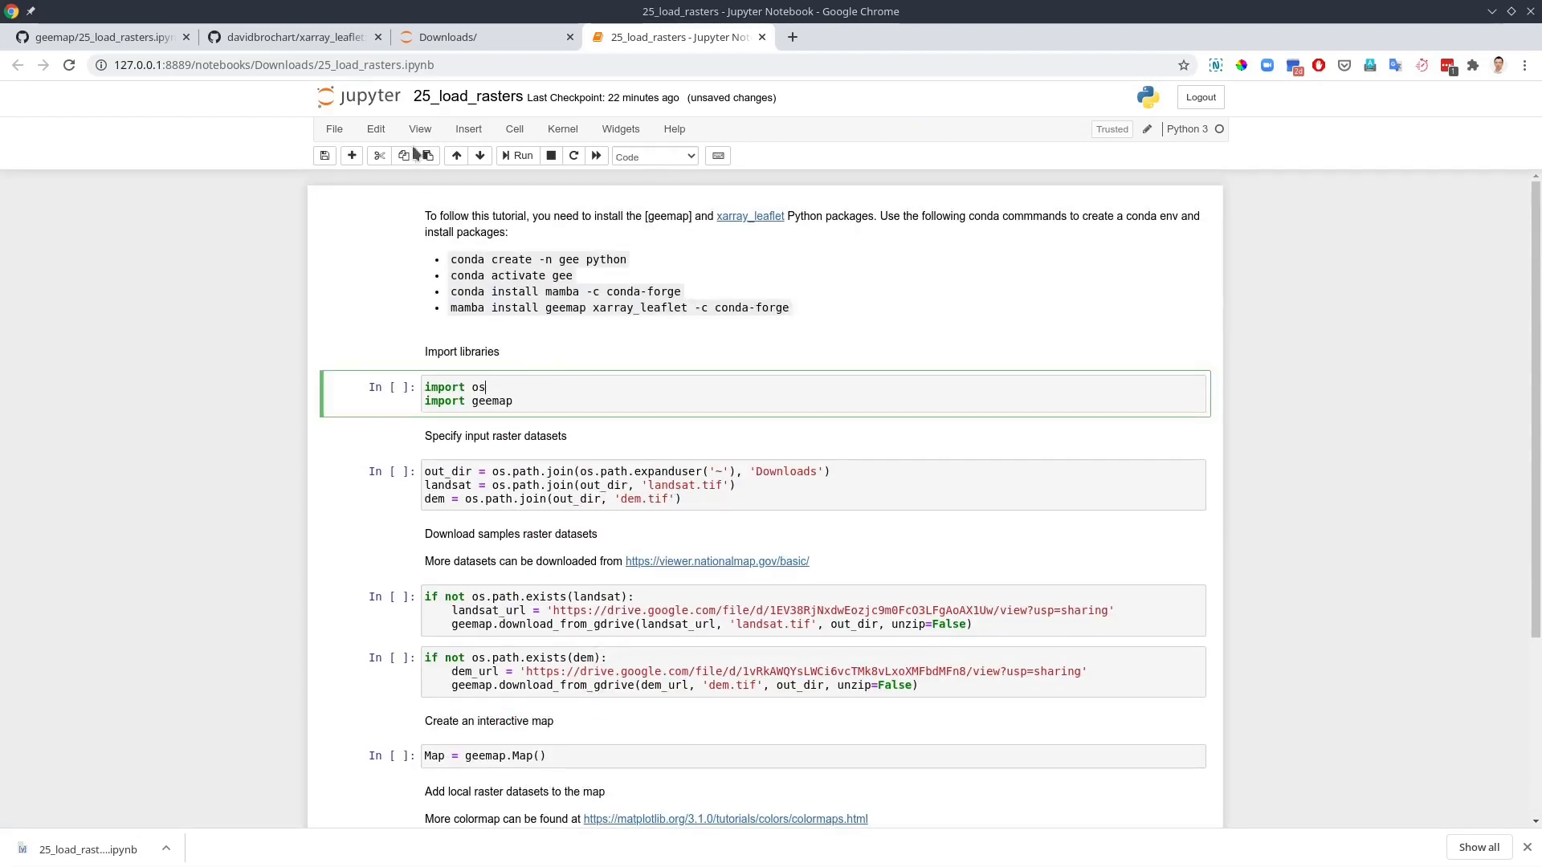
{"action": "left_click", "coordinate": [518, 155]}
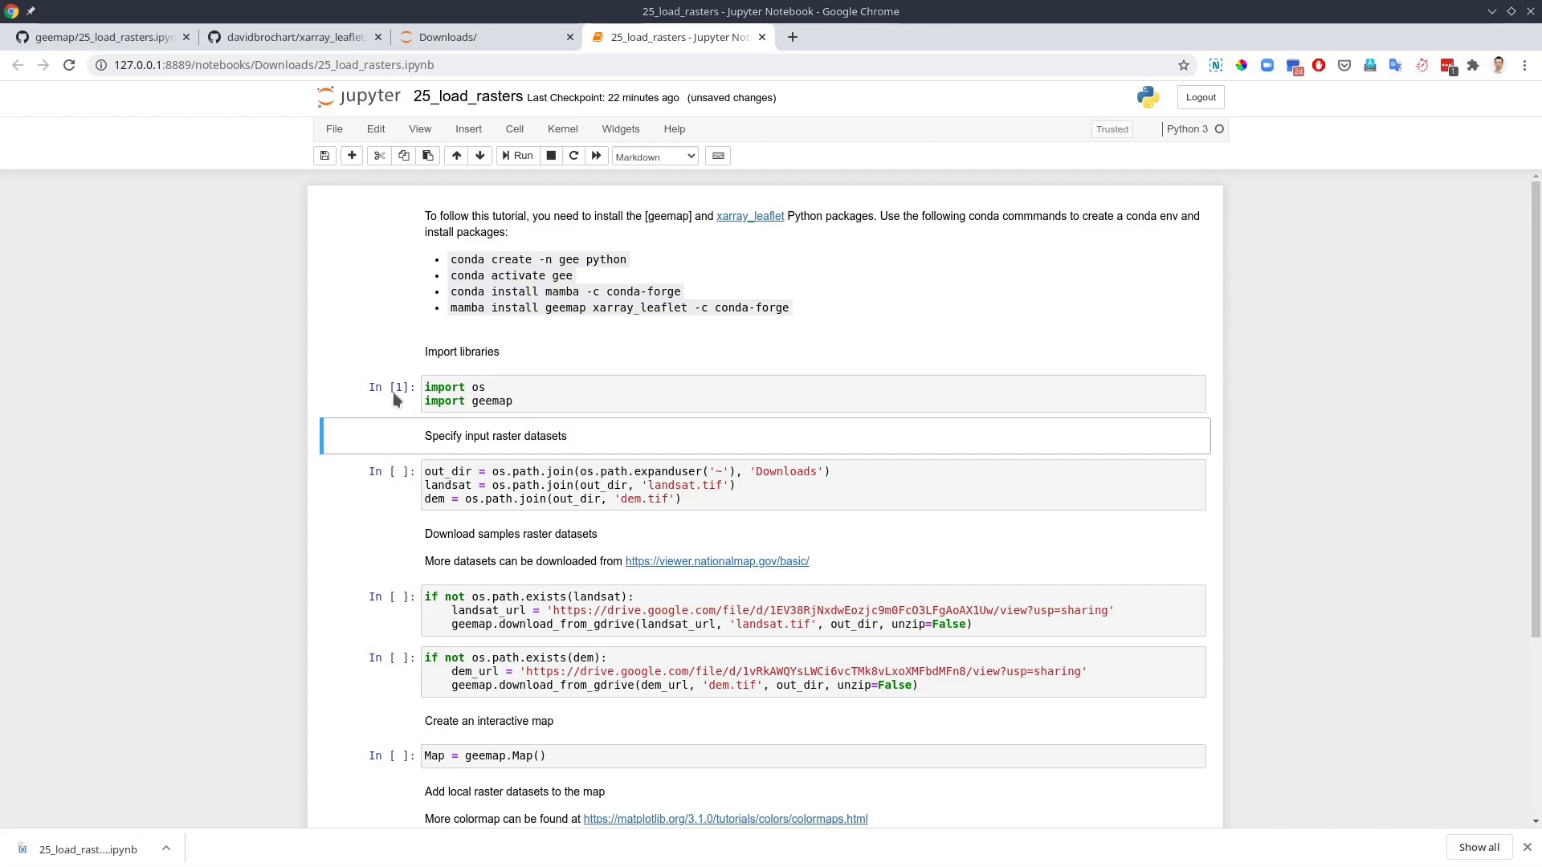
- Insert a cell with Map = geemap.Map() and Map, and run it to create the map
{"action": "left_click", "coordinate": [468, 129]}
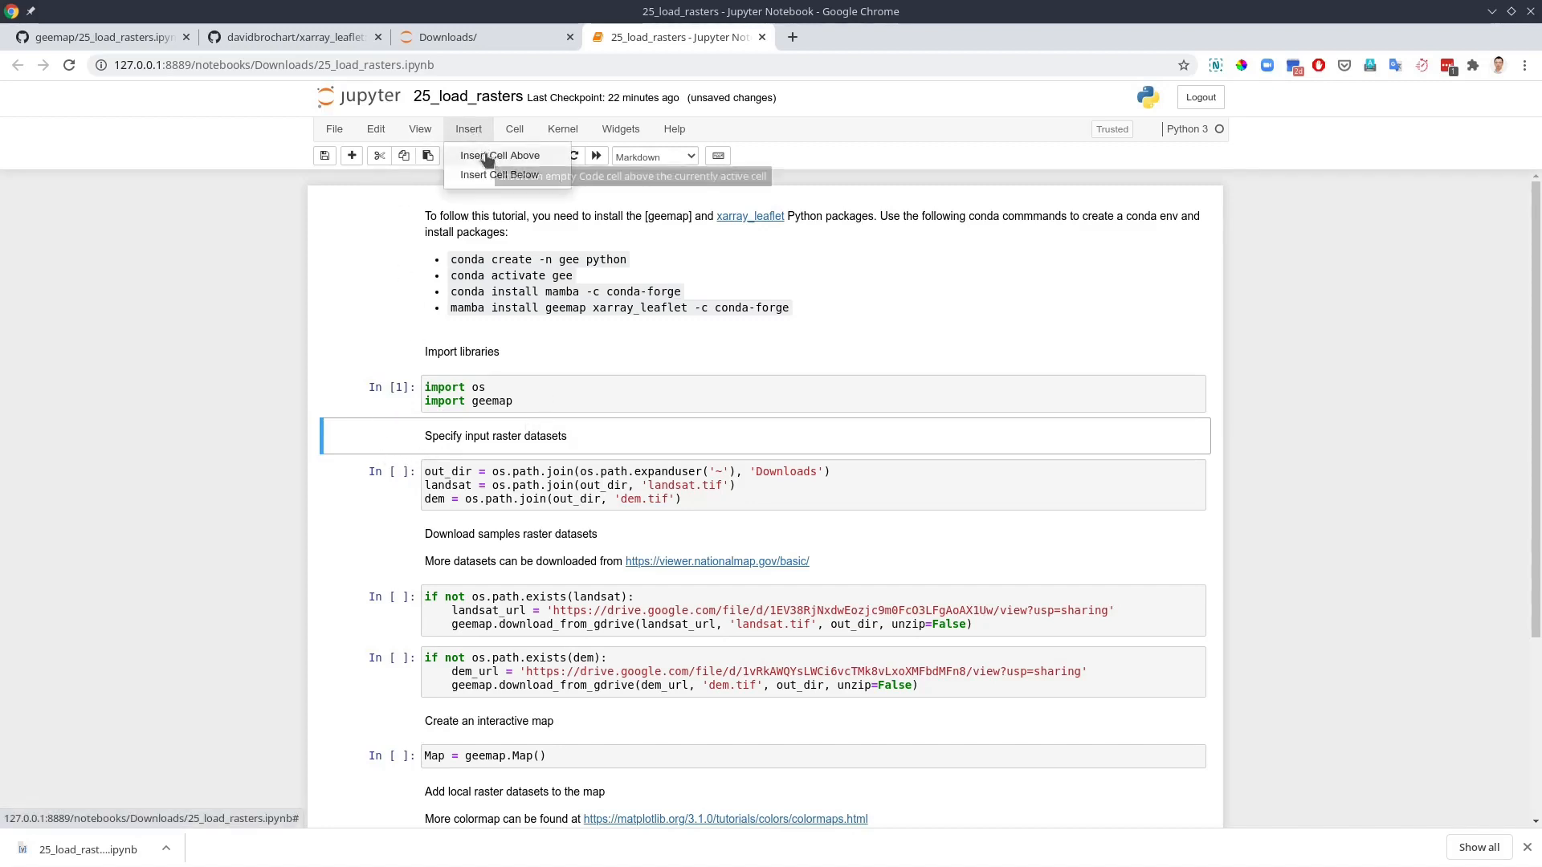
{"action": "left_click", "coordinate": [488, 157]}
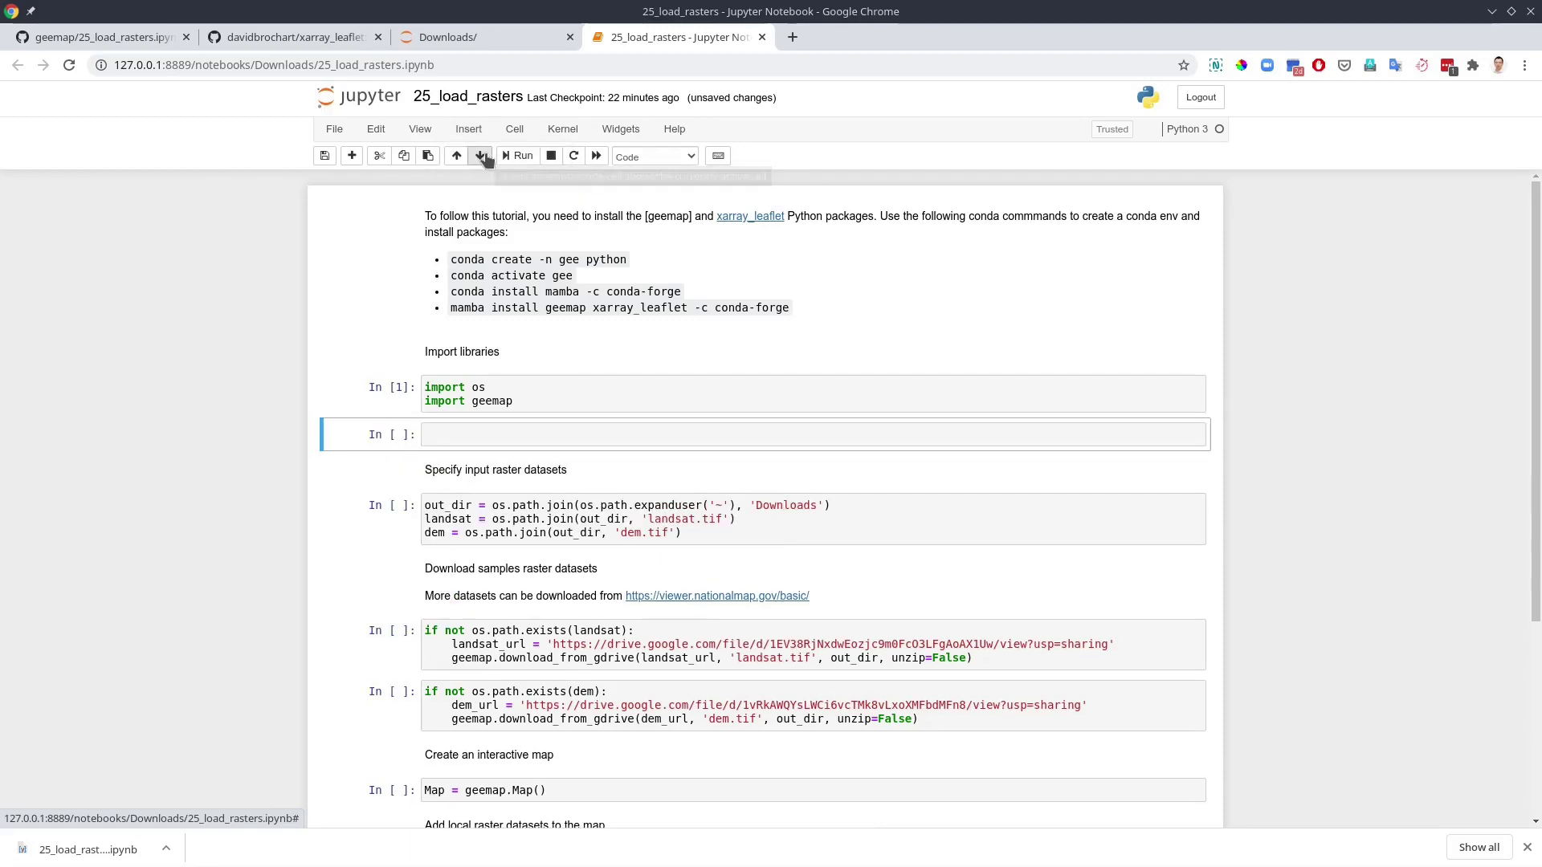
{"action": "left_click", "coordinate": [460, 434]}
{"action": "type", "text": "Map = geemap.Map()"}
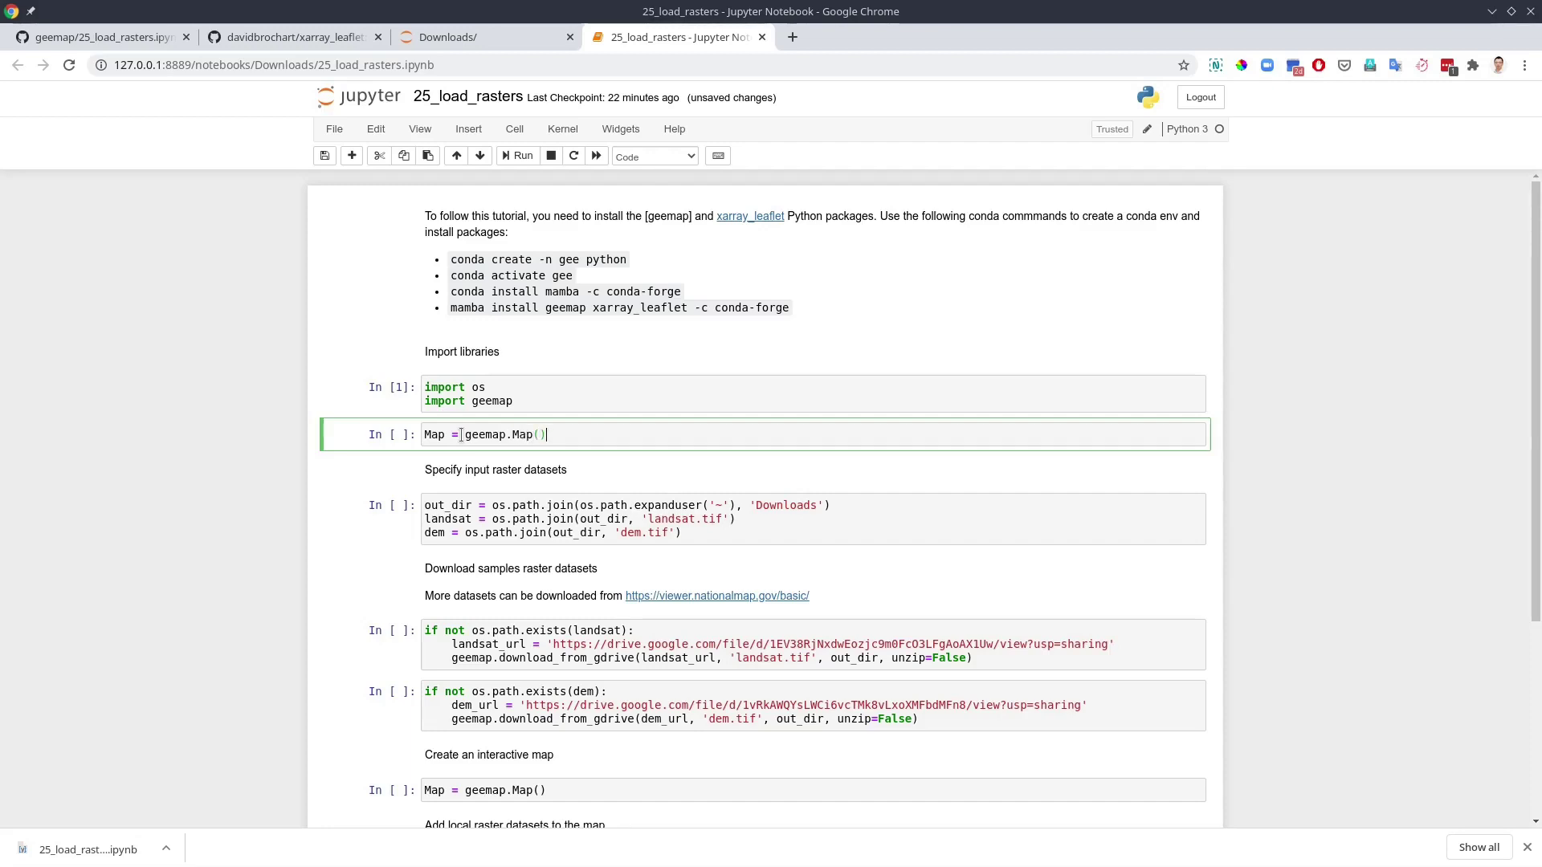
{"action": "key", "text": "Return"}
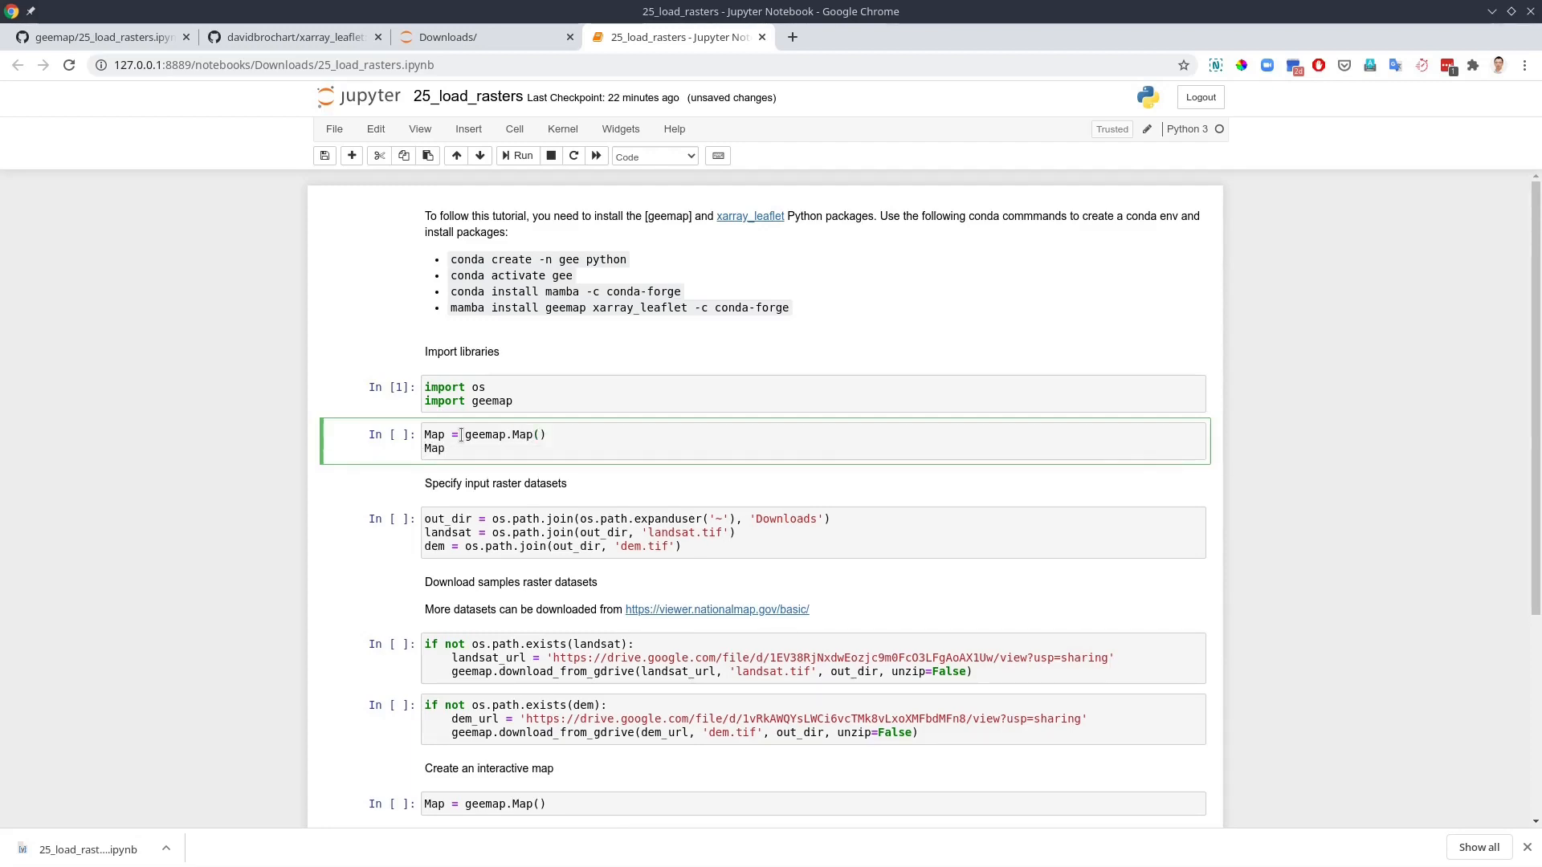
{"action": "key", "text": "shift+Return"}
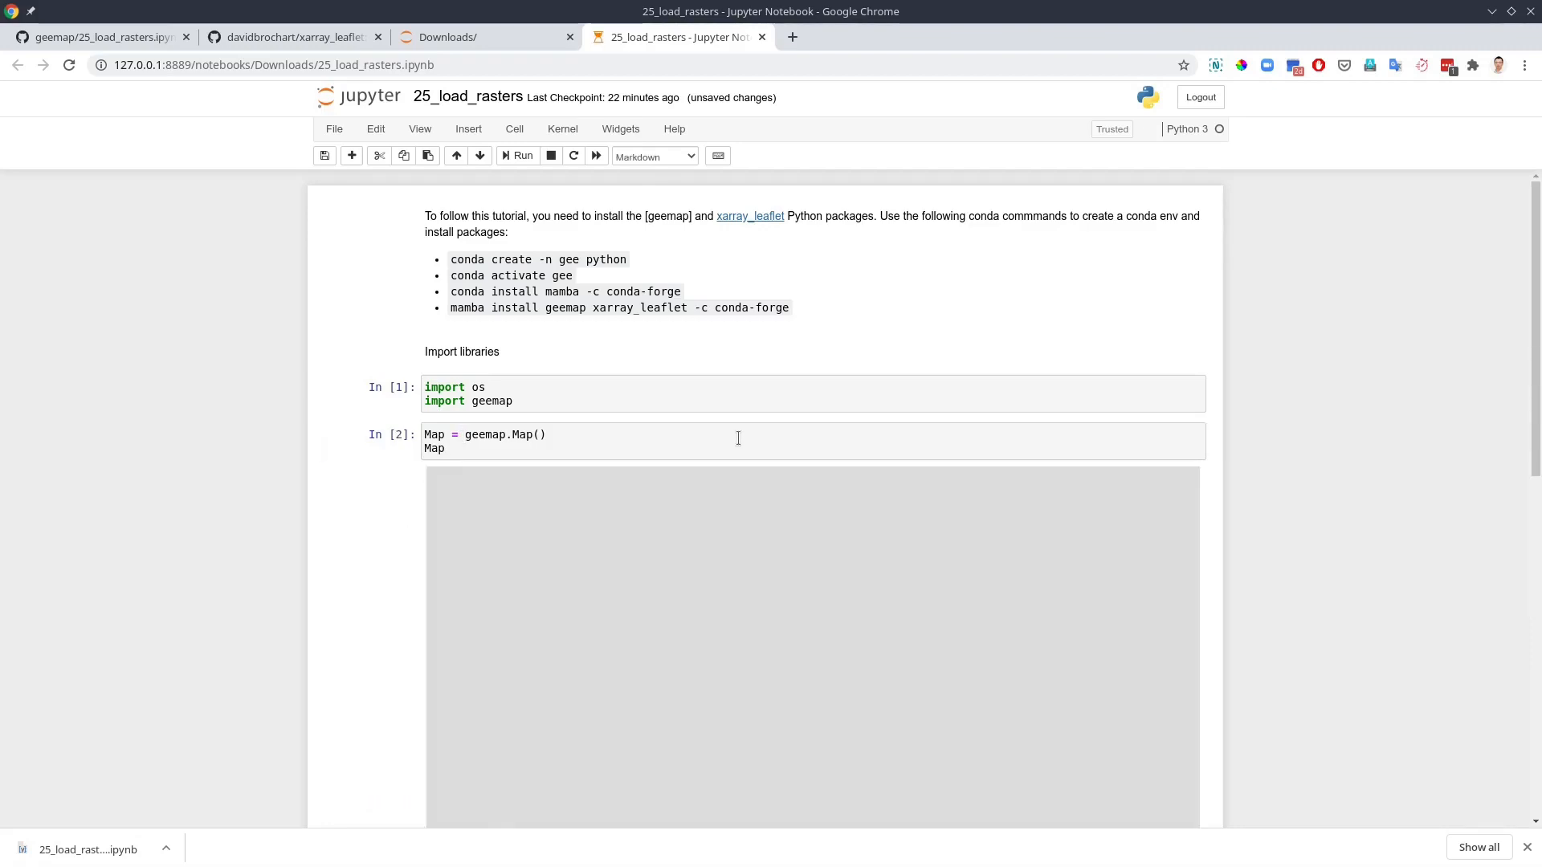
{"action": "scroll", "coordinate": [1361, 458], "scroll_direction": "down", "scroll_amount": 3}
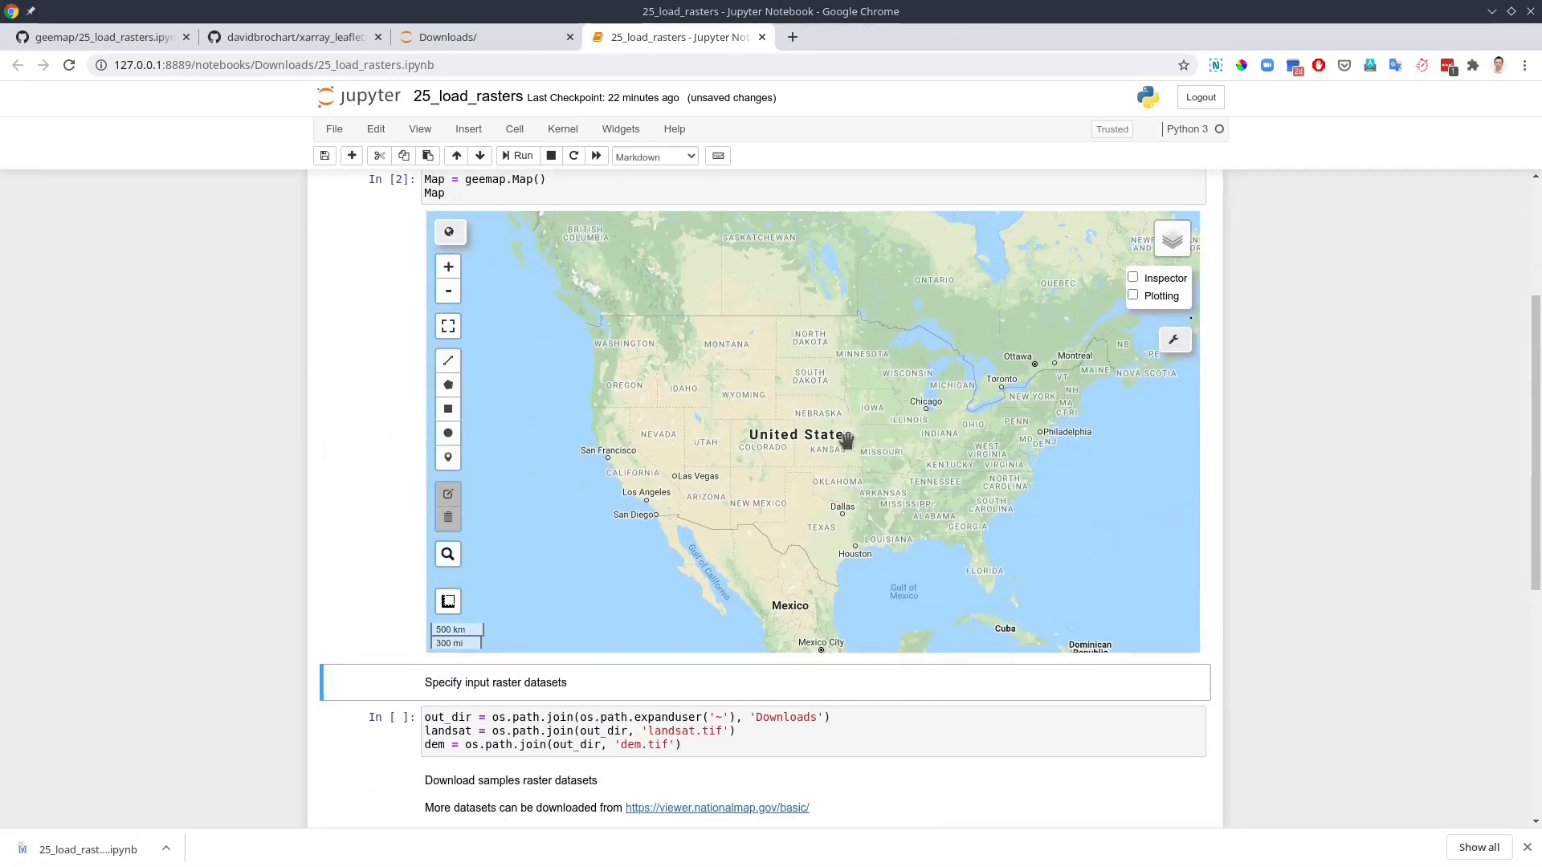
{"action": "scroll", "coordinate": [831, 443], "scroll_direction": "down", "scroll_amount": 2}
{"action": "scroll", "coordinate": [1313, 505], "scroll_direction": "up", "scroll_amount": 3}
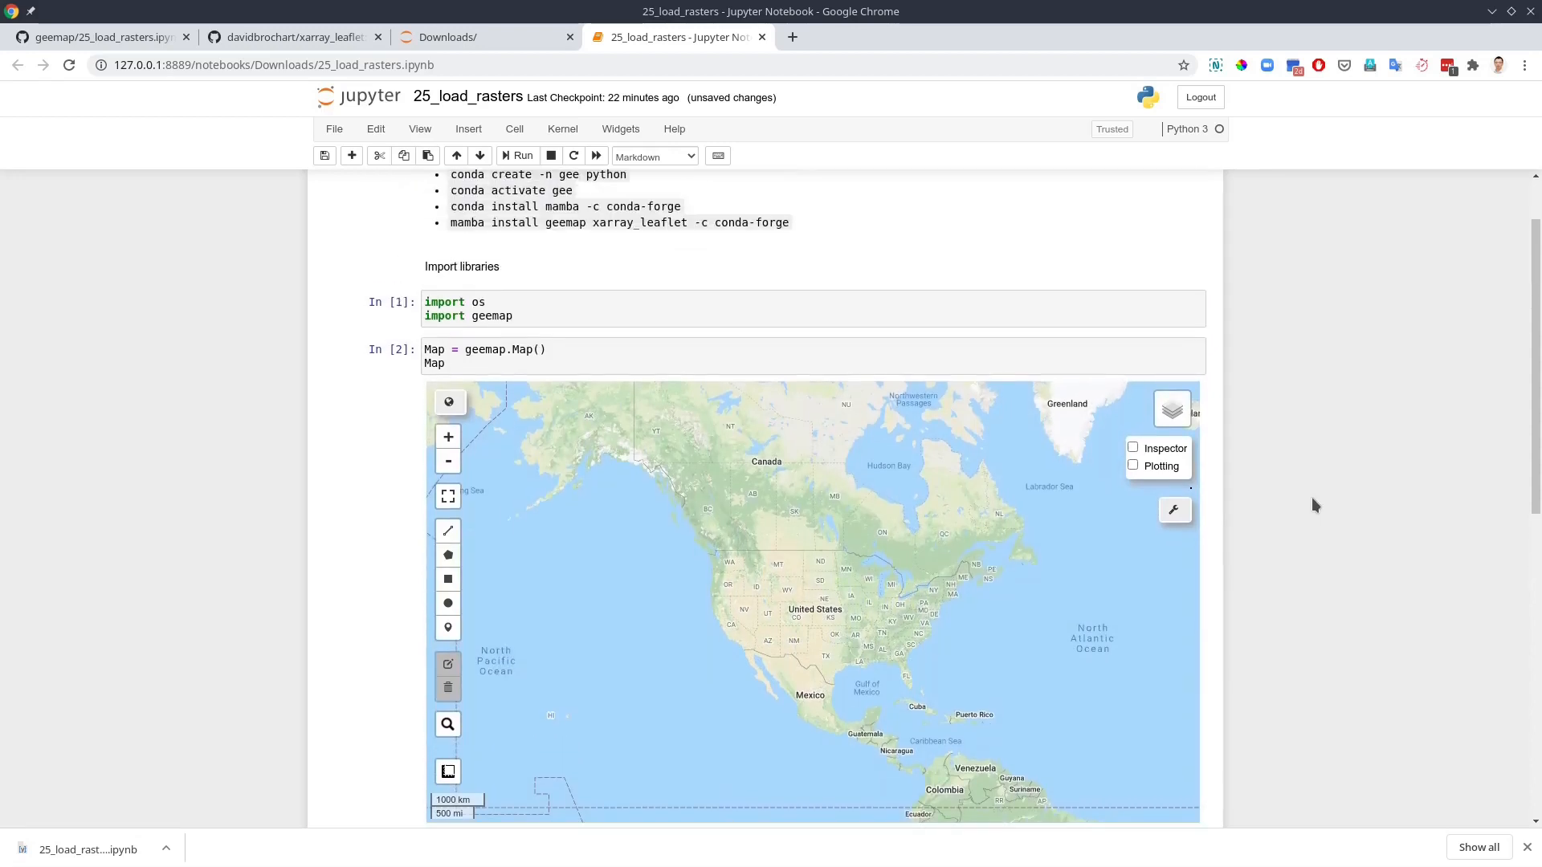
{"action": "scroll", "coordinate": [788, 608], "scroll_direction": "up", "scroll_amount": 2}
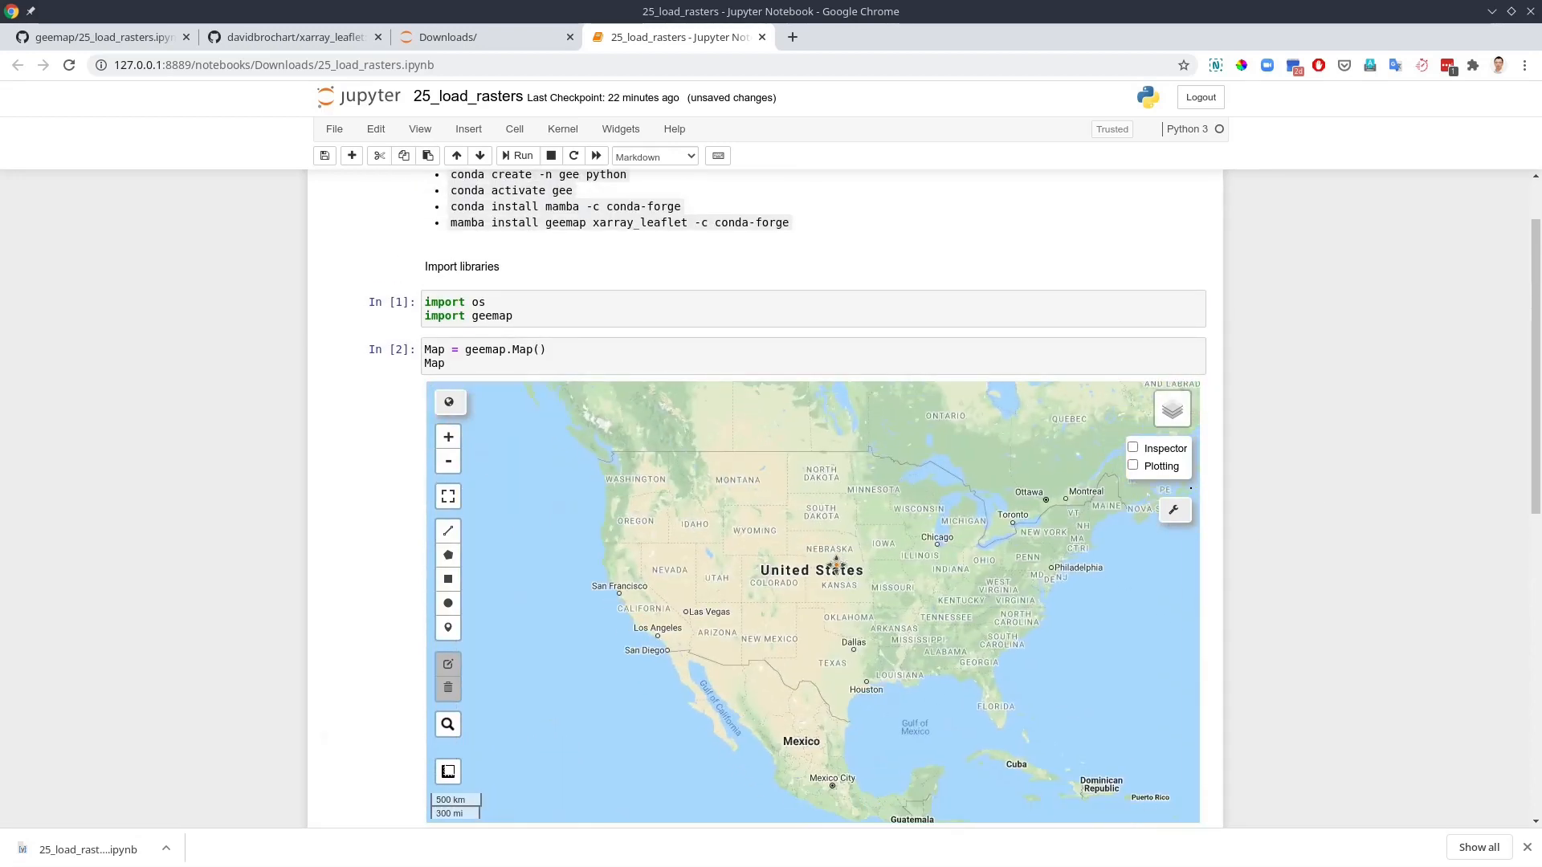
- Open the map's data catalog search panel and search the Earth Engine catalog for 'dem'
{"action": "left_click", "coordinate": [836, 564]}
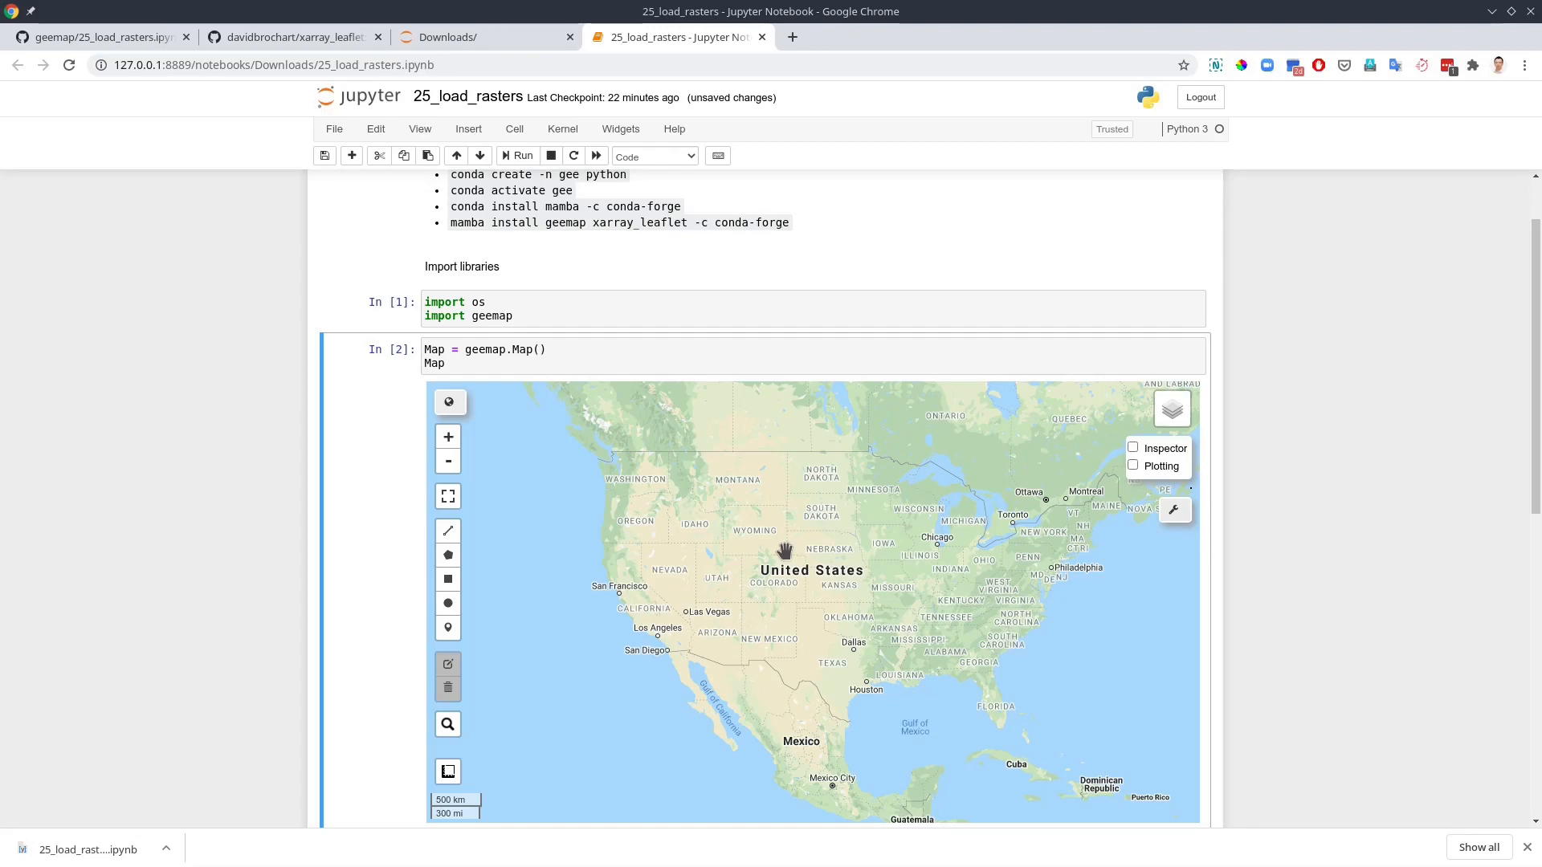
{"action": "scroll", "coordinate": [783, 550], "scroll_direction": "up", "scroll_amount": 1}
{"action": "scroll", "coordinate": [782, 549], "scroll_direction": "down", "scroll_amount": 1}
{"action": "left_click_drag", "start_coordinate": [832, 562], "coordinate": [814, 552]}
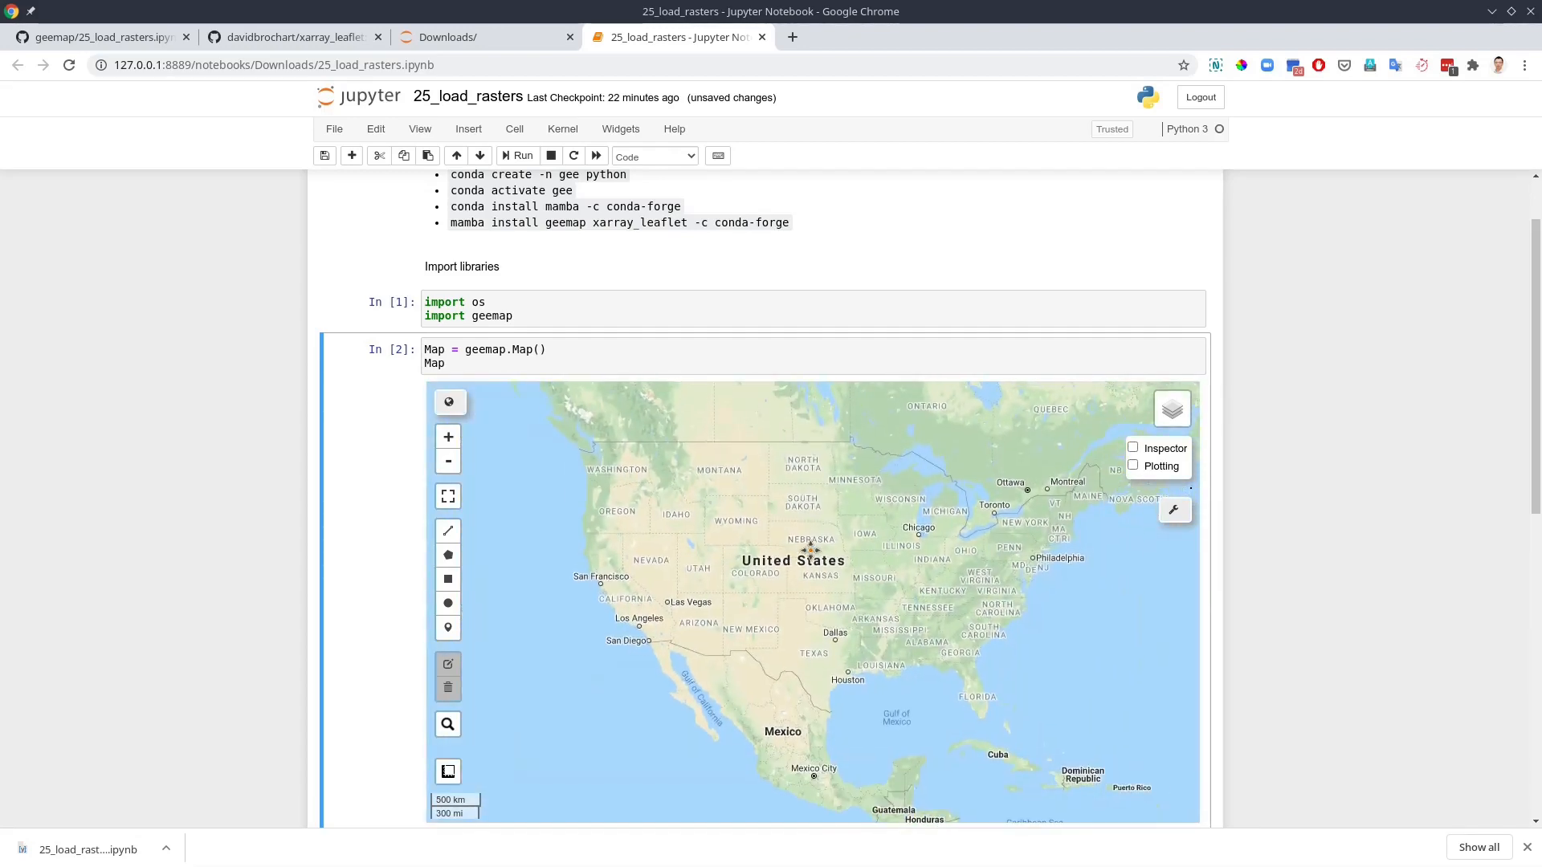
{"action": "left_click", "coordinate": [449, 403]}
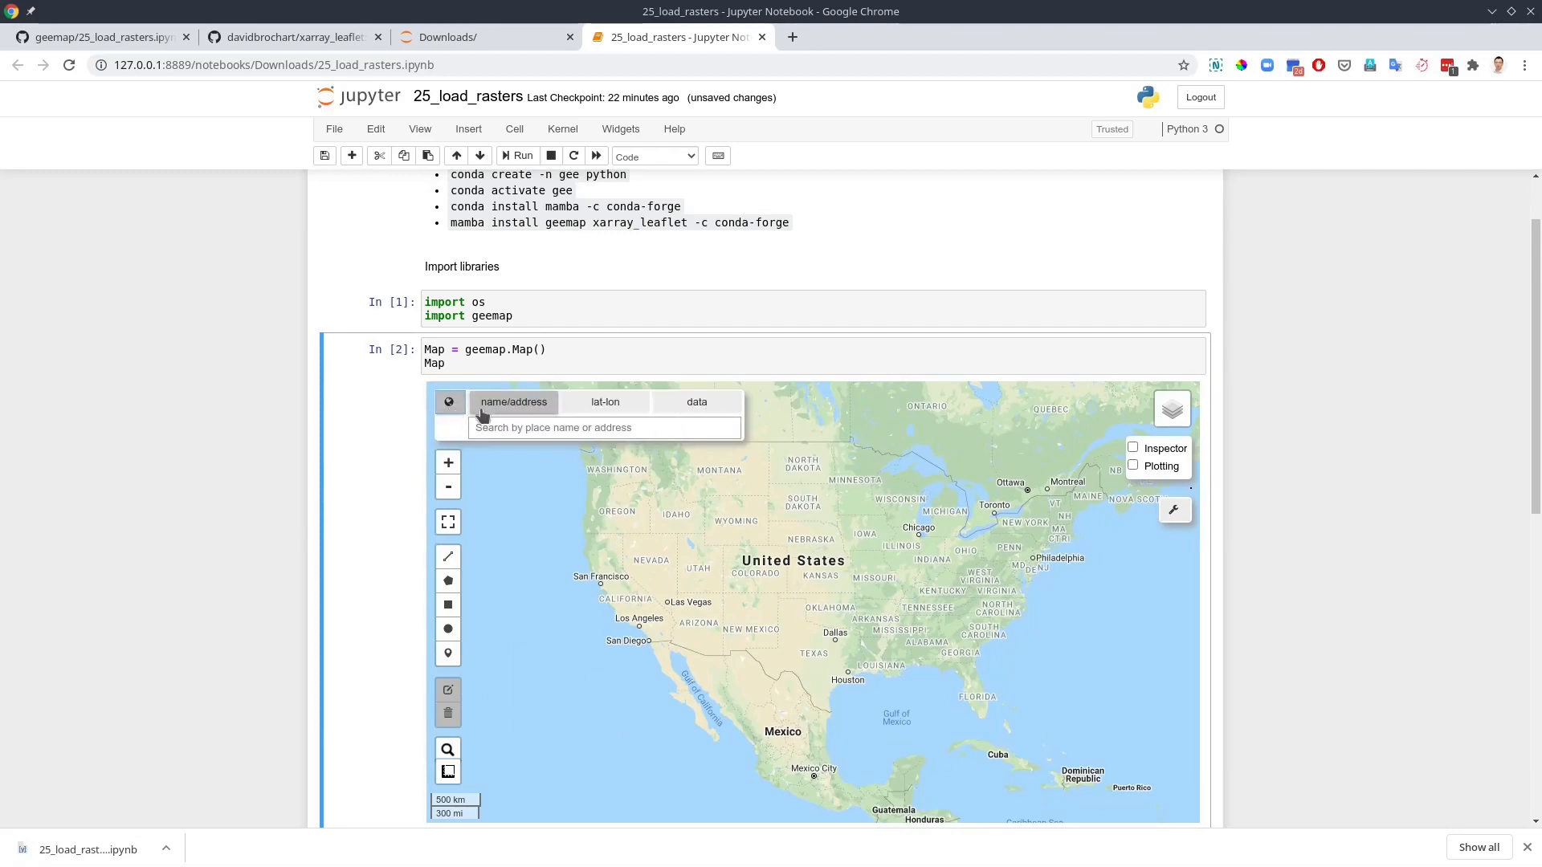
{"action": "left_click", "coordinate": [448, 402]}
{"action": "left_click", "coordinate": [714, 409]}
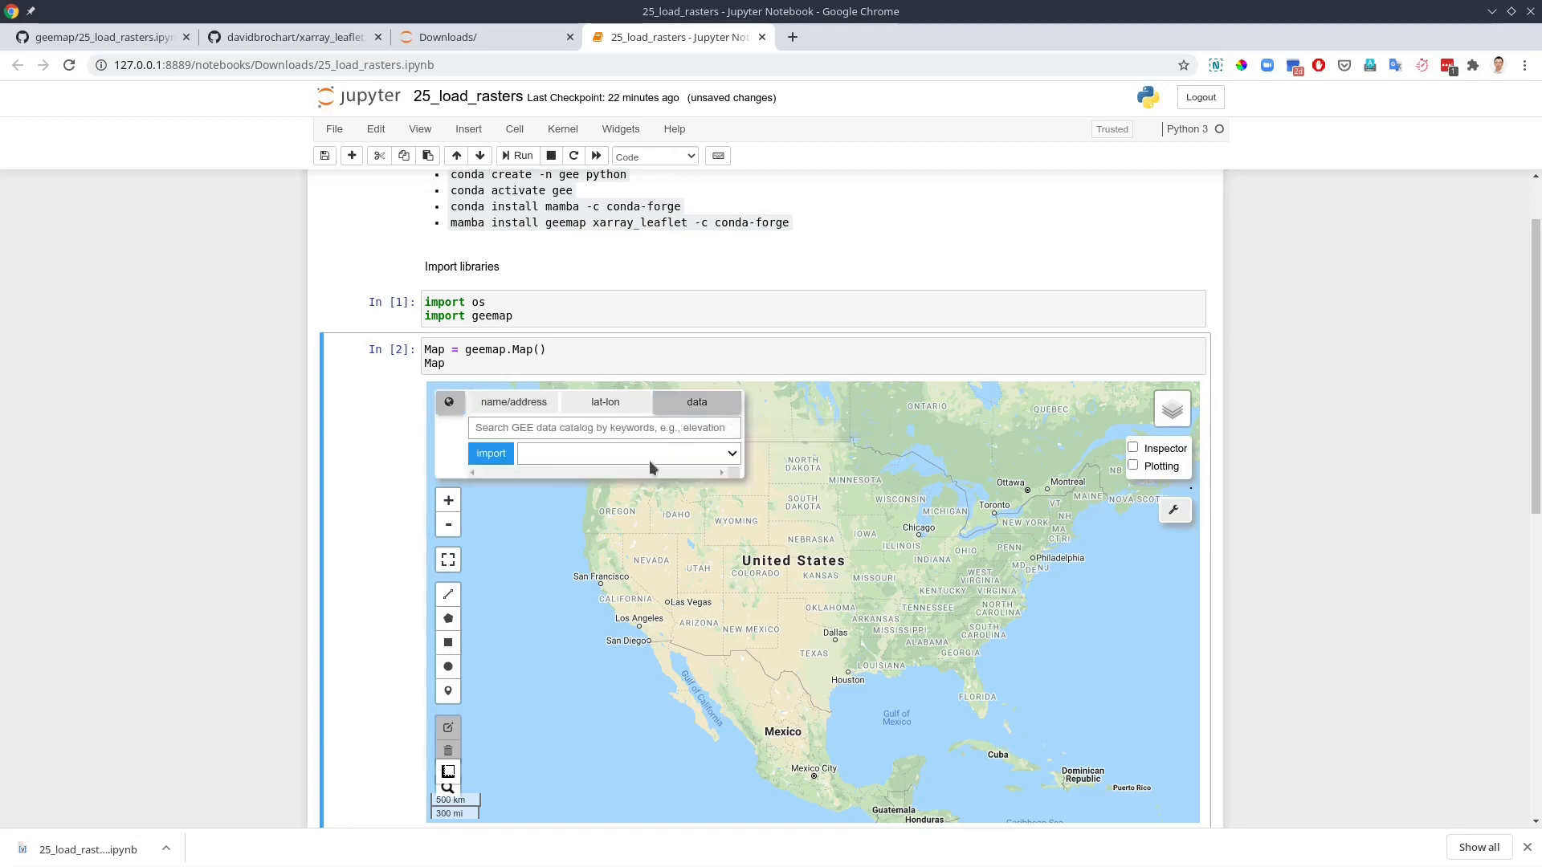
{"action": "left_click", "coordinate": [652, 429]}
{"action": "type", "text": "dem"}
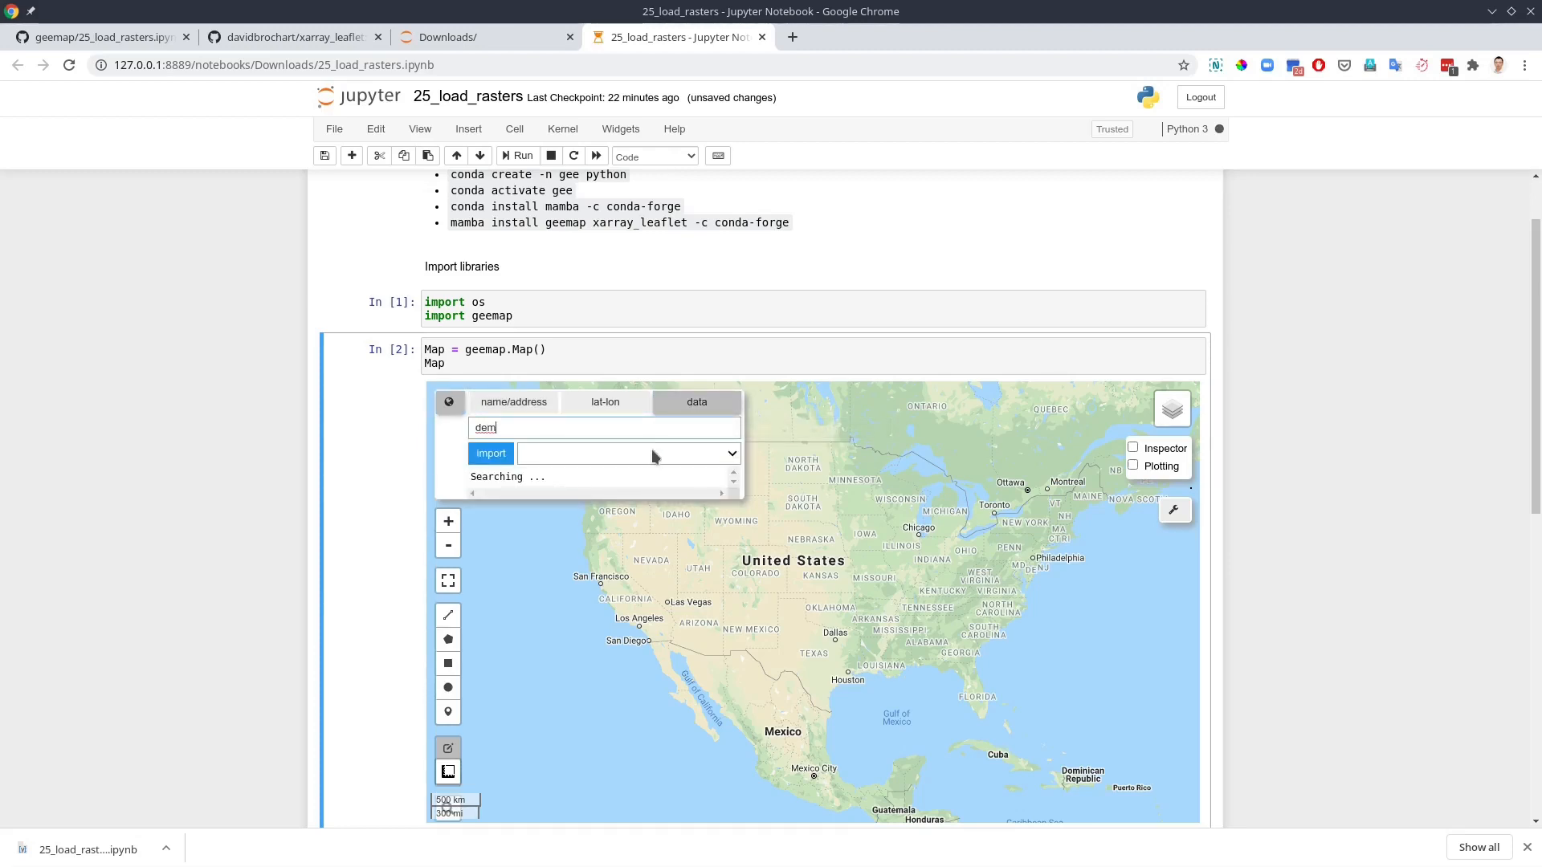
- Choose SRTM Digital Elevation Data Version 4 from the results and import its loading code as a new cell
{"action": "left_click", "coordinate": [705, 456]}
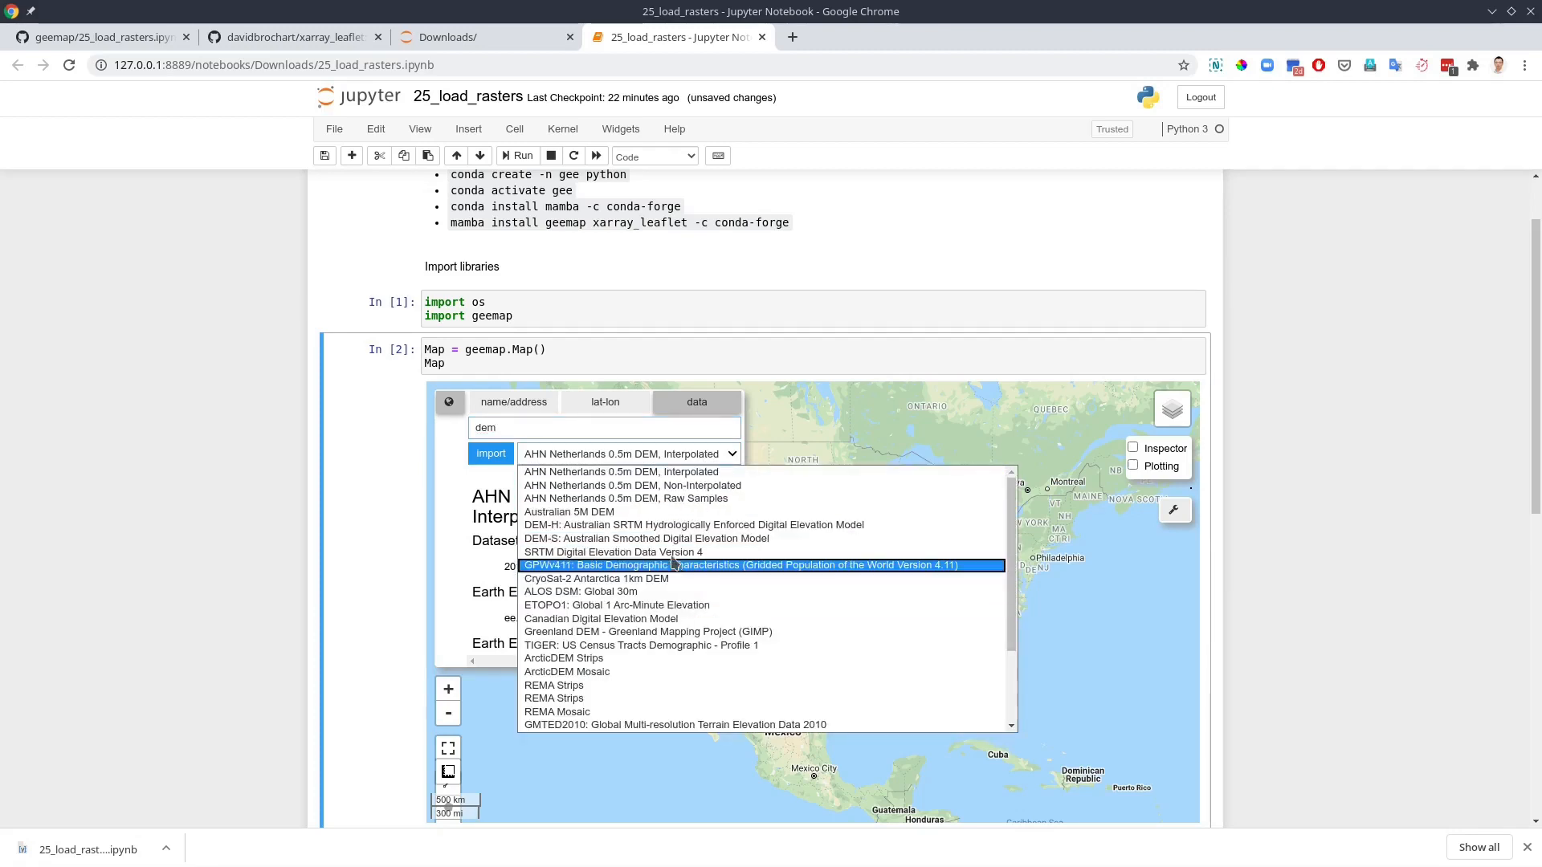
{"action": "left_click", "coordinate": [558, 554]}
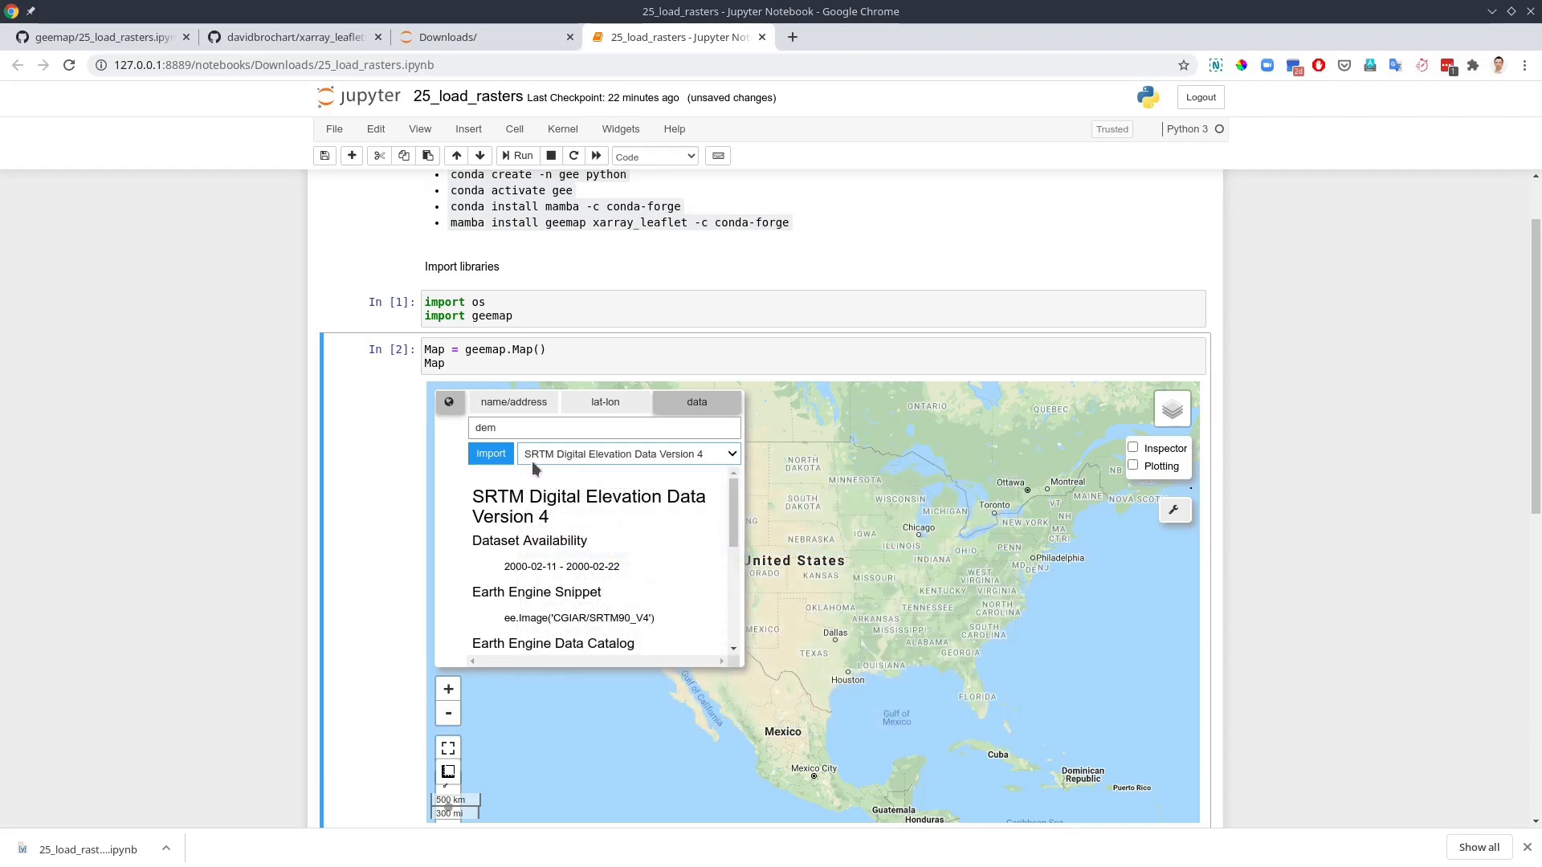
{"action": "left_click", "coordinate": [494, 454]}
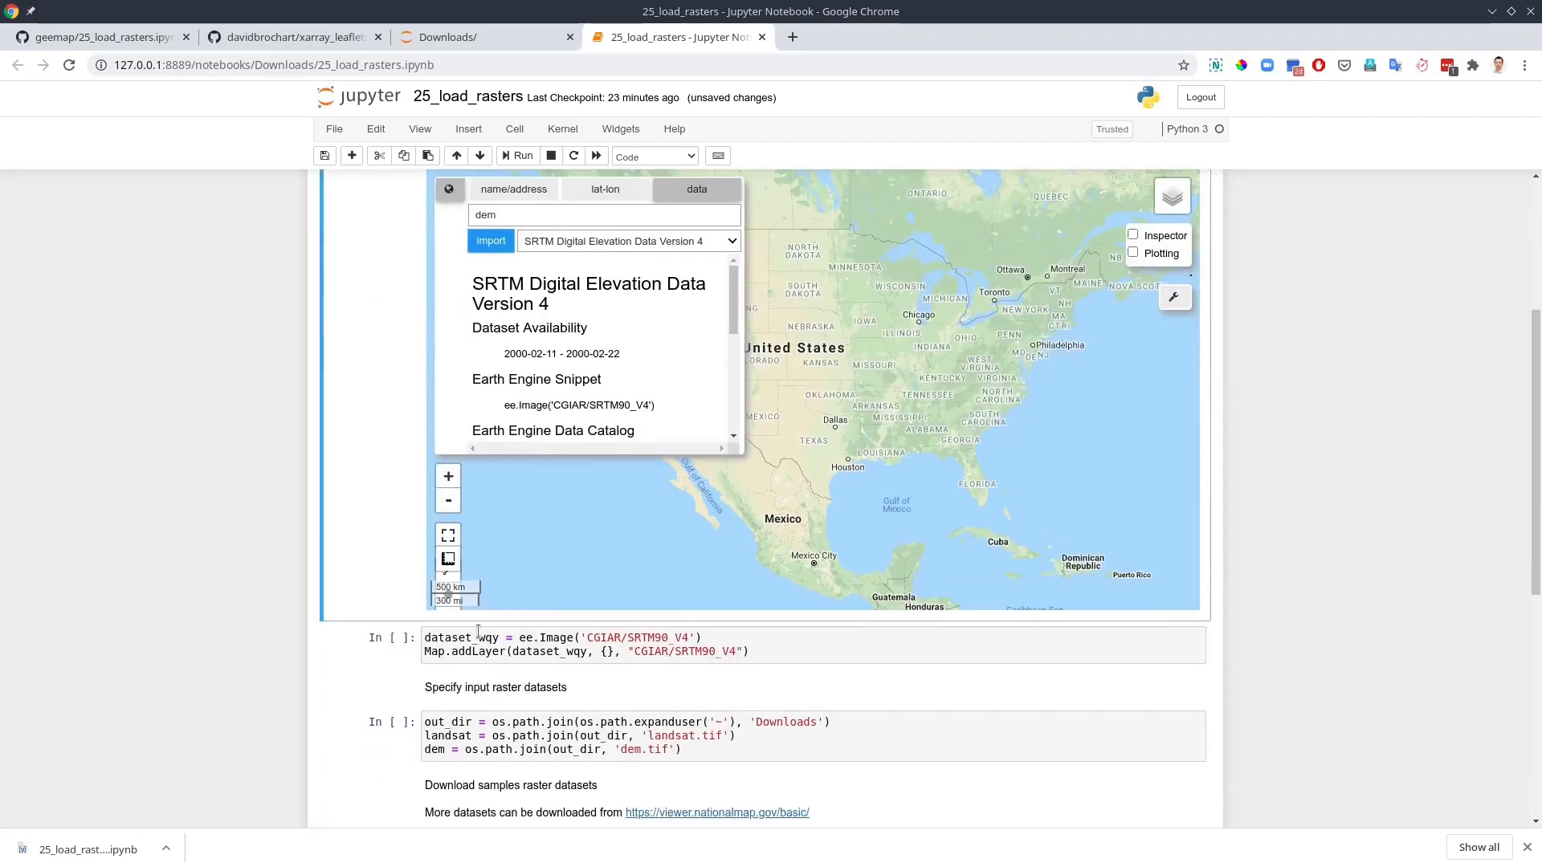
- Run the SRTM loading cell and add a missing import line to the imports cell
{"action": "left_click_drag", "start_coordinate": [423, 637], "coordinate": [770, 657]}
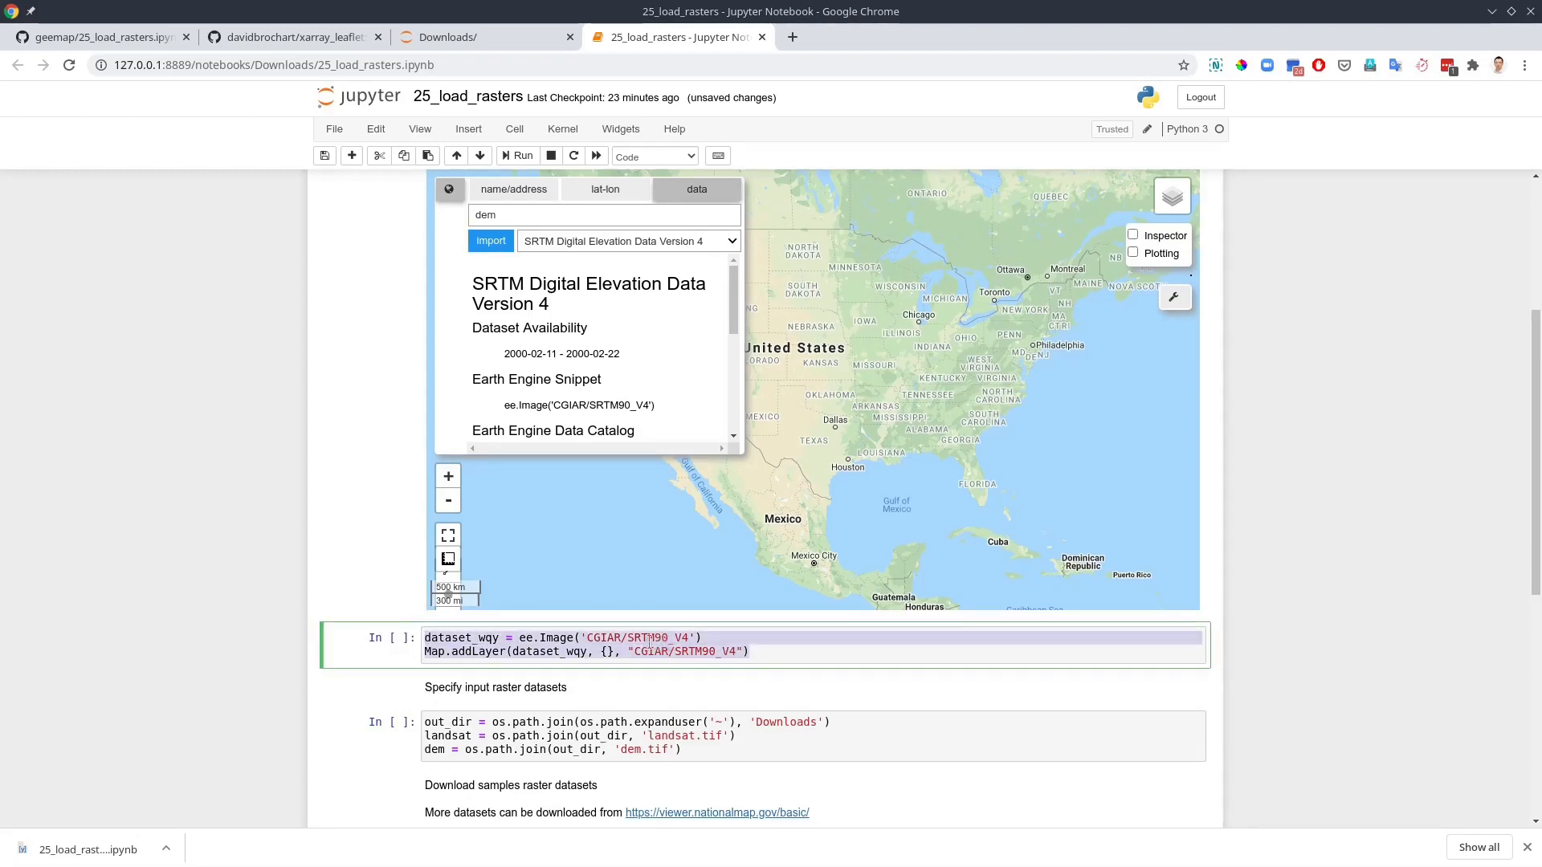
{"action": "left_click", "coordinate": [568, 637]}
{"action": "left_click", "coordinate": [515, 155]}
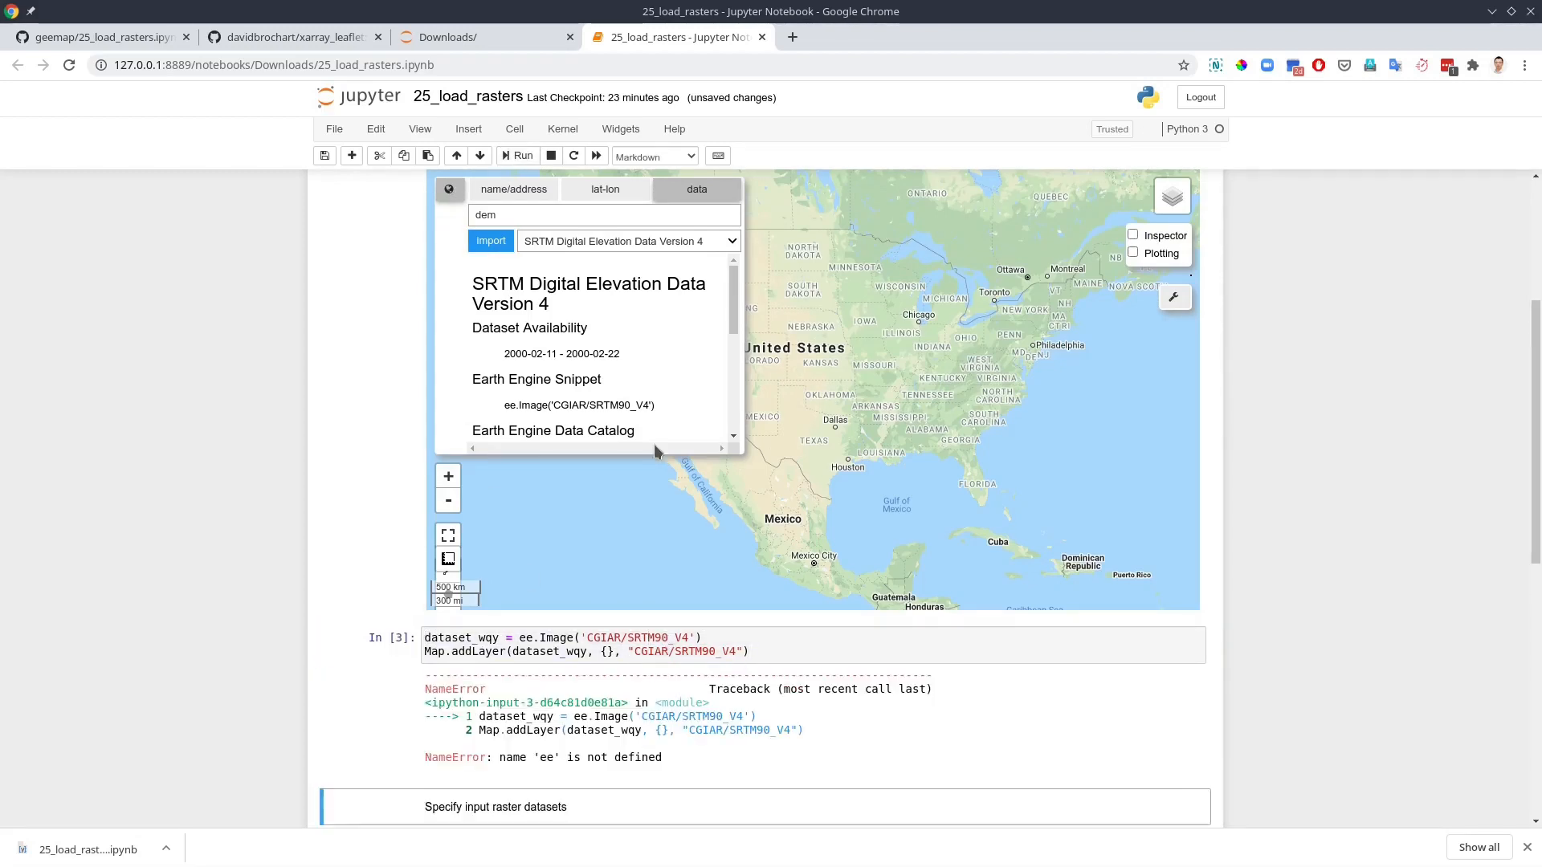
{"action": "scroll", "coordinate": [1281, 613], "scroll_direction": "up", "scroll_amount": 2}
{"action": "scroll", "coordinate": [1281, 612], "scroll_direction": "up", "scroll_amount": 2}
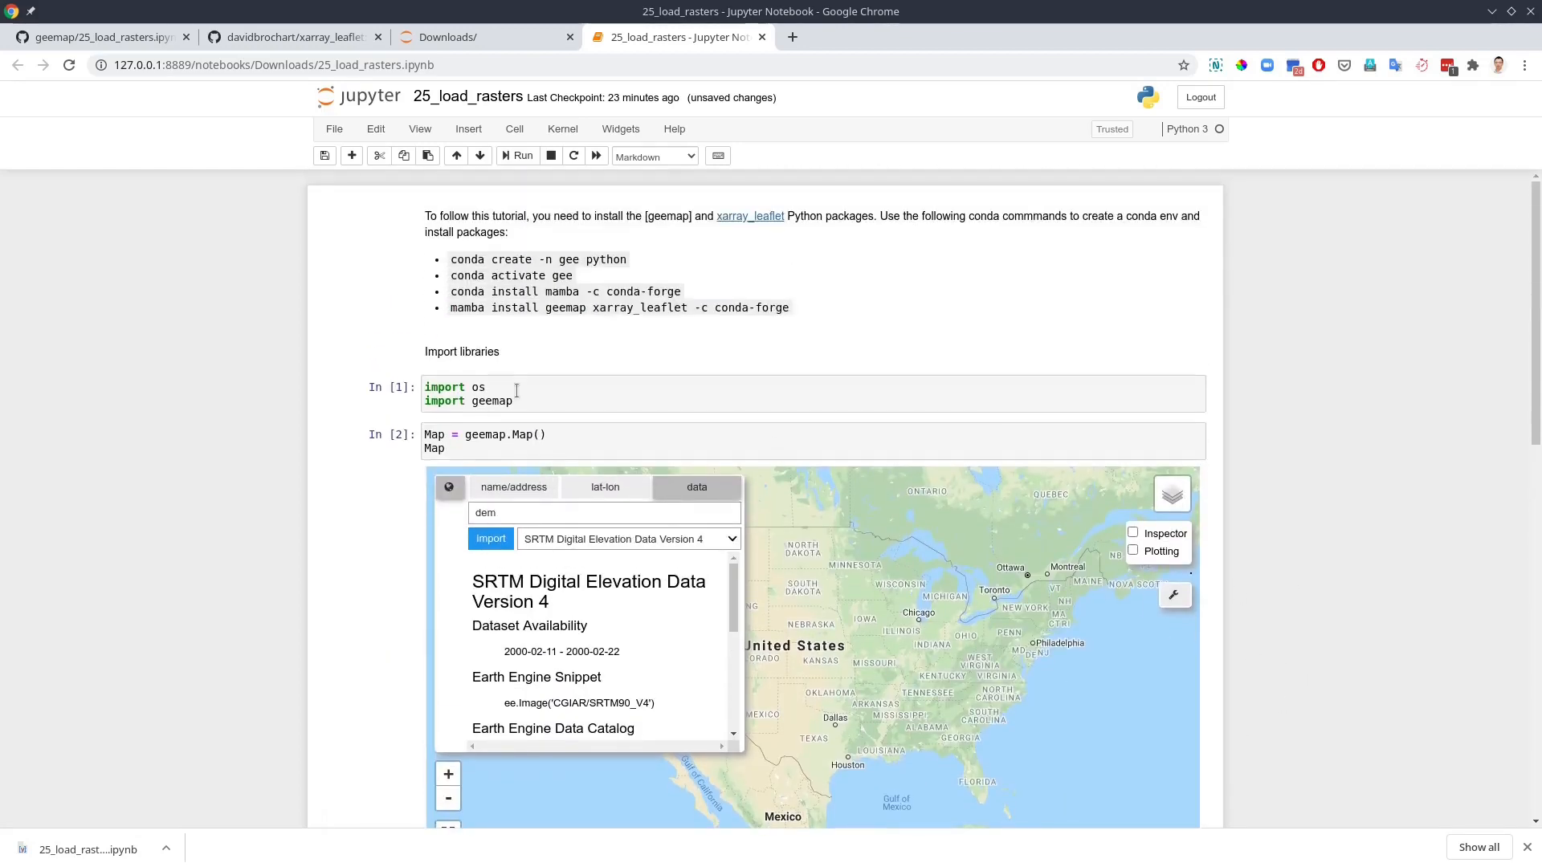
{"action": "left_click", "coordinate": [426, 387]}
{"action": "key", "text": "Return"}
{"action": "type", "text": "import ee"}
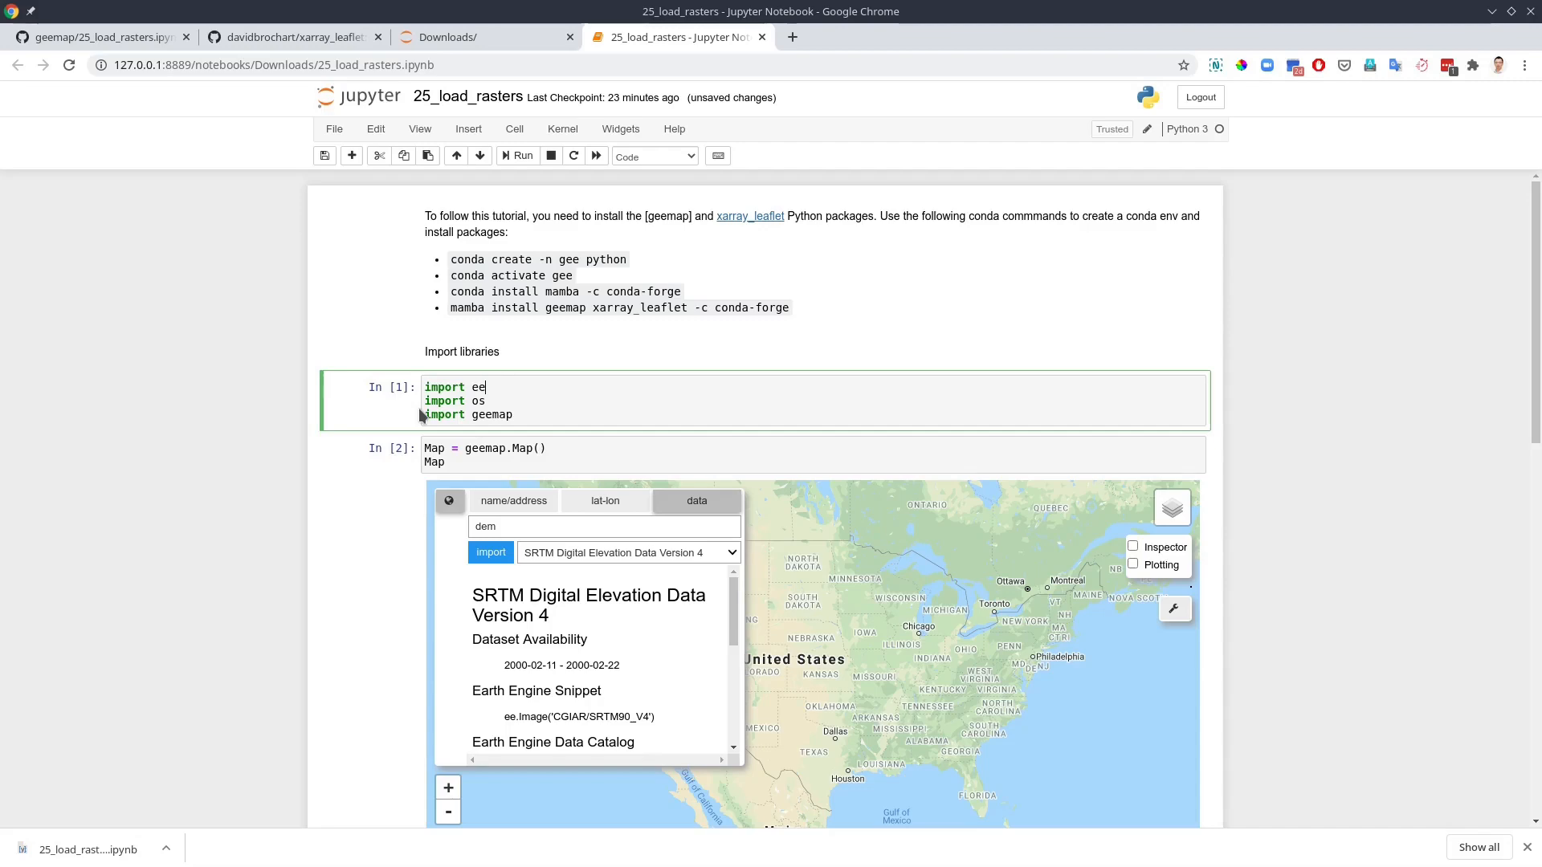
{"action": "scroll", "coordinate": [1280, 527], "scroll_direction": "down", "scroll_amount": 5}
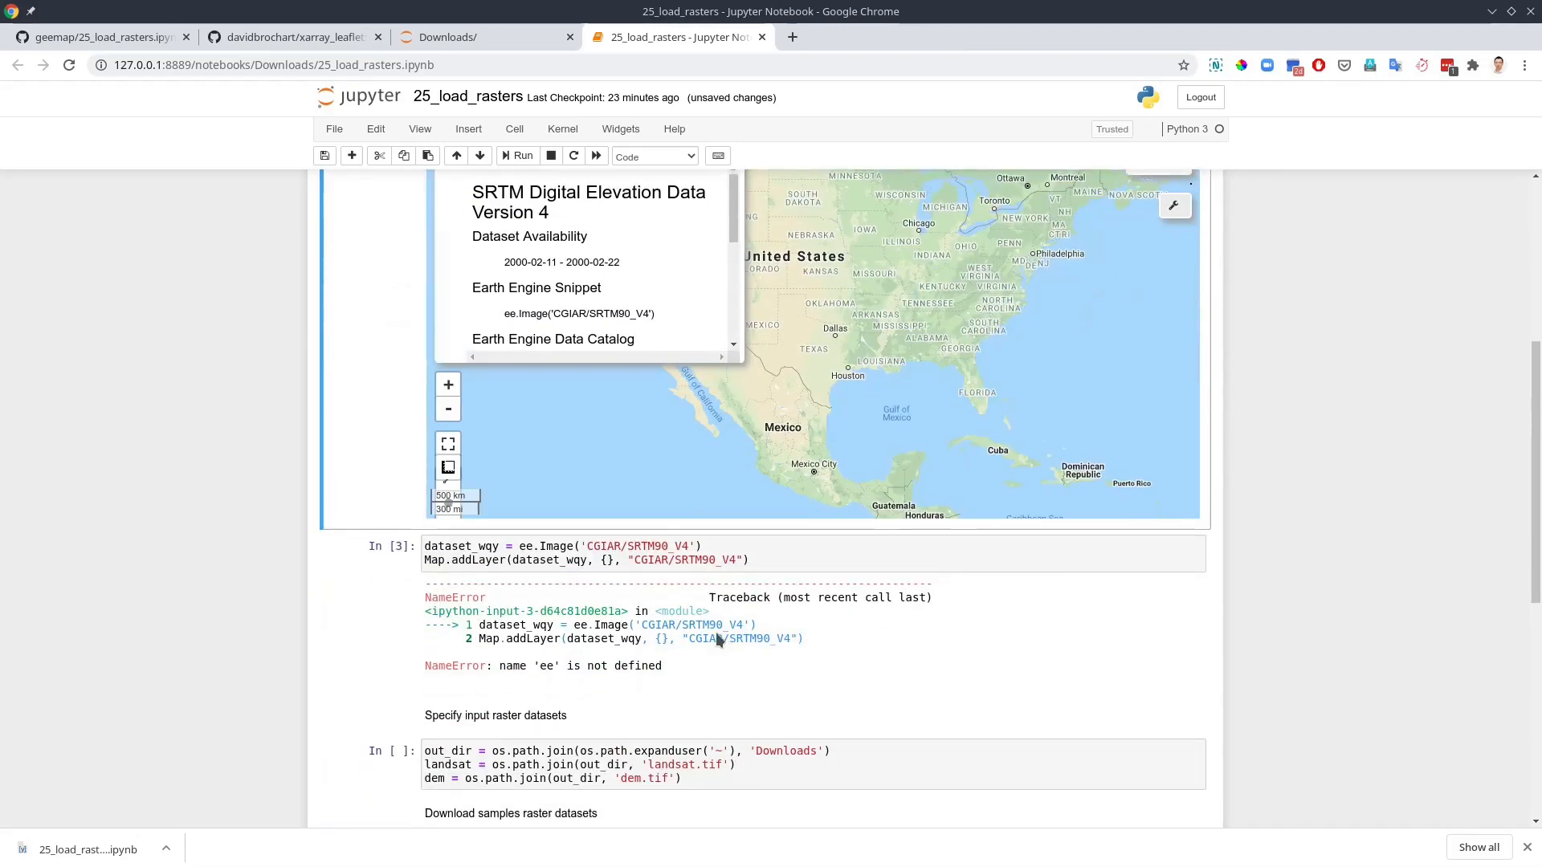
- Rerun the SRTM cell so the SRTM90_V4 elevation layer appears, and toggle its visibility
{"action": "left_click", "coordinate": [605, 549]}
{"action": "left_click", "coordinate": [515, 155]}
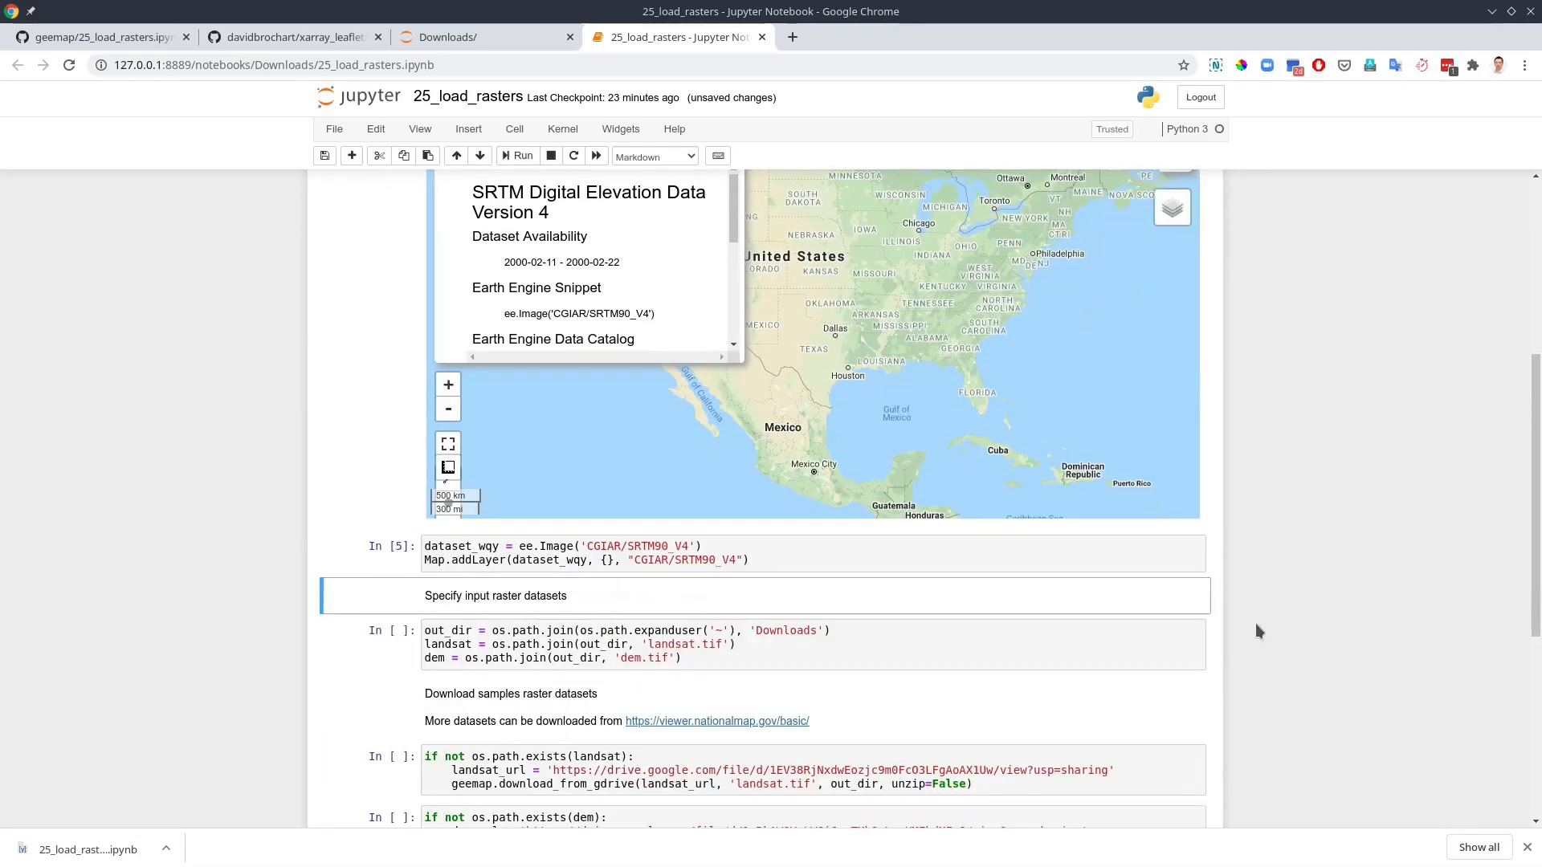
{"action": "scroll", "coordinate": [1280, 616], "scroll_direction": "up", "scroll_amount": 3}
{"action": "scroll", "coordinate": [1293, 659], "scroll_direction": "up", "scroll_amount": 2}
{"action": "scroll", "coordinate": [955, 491], "scroll_direction": "down", "scroll_amount": 3}
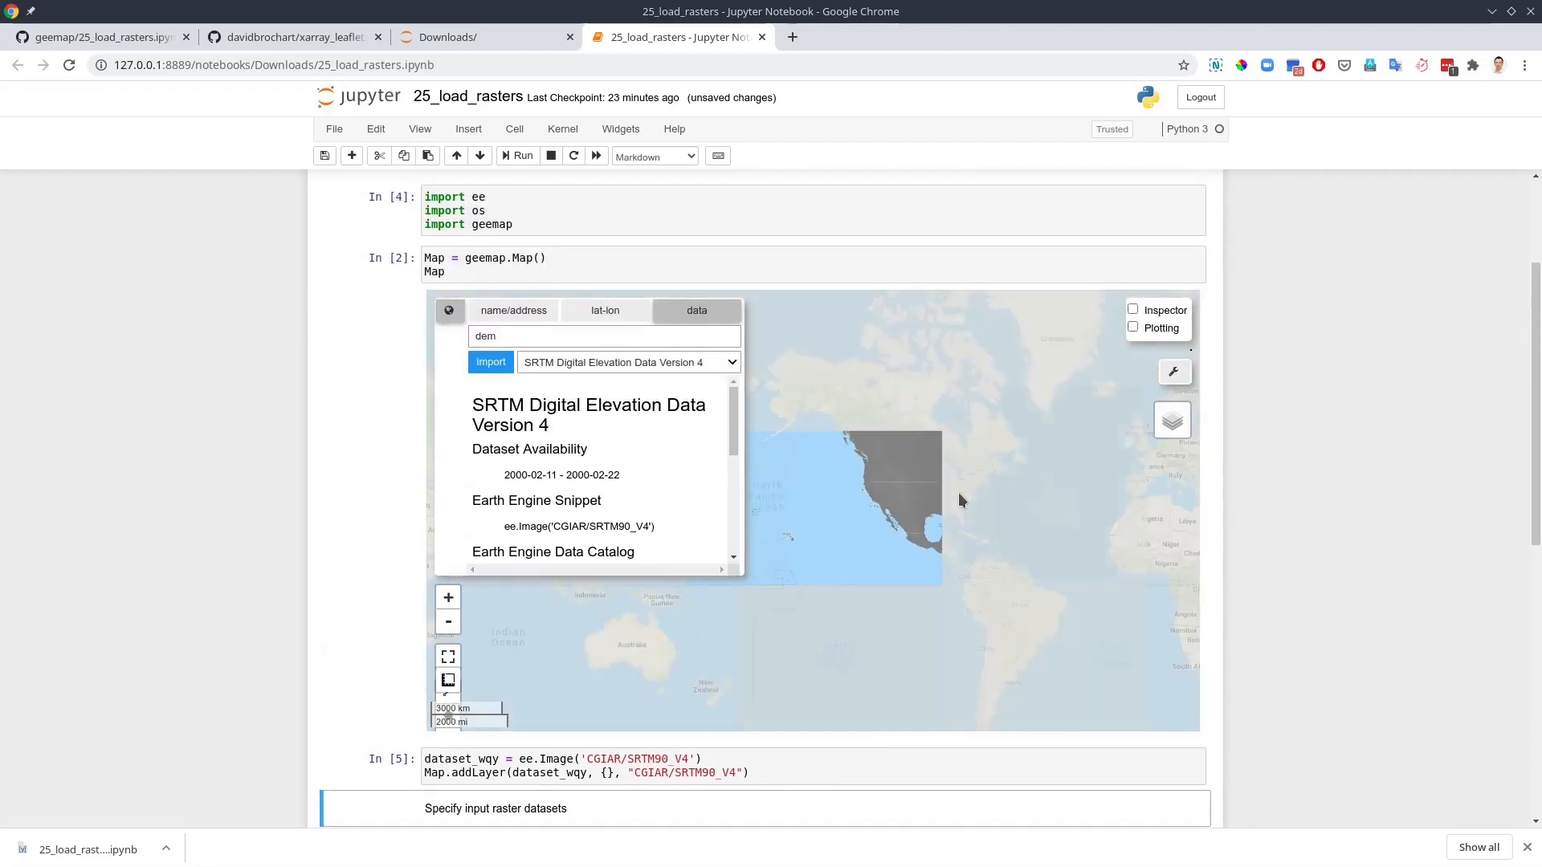
{"action": "left_click_drag", "start_coordinate": [775, 510], "coordinate": [602, 457]}
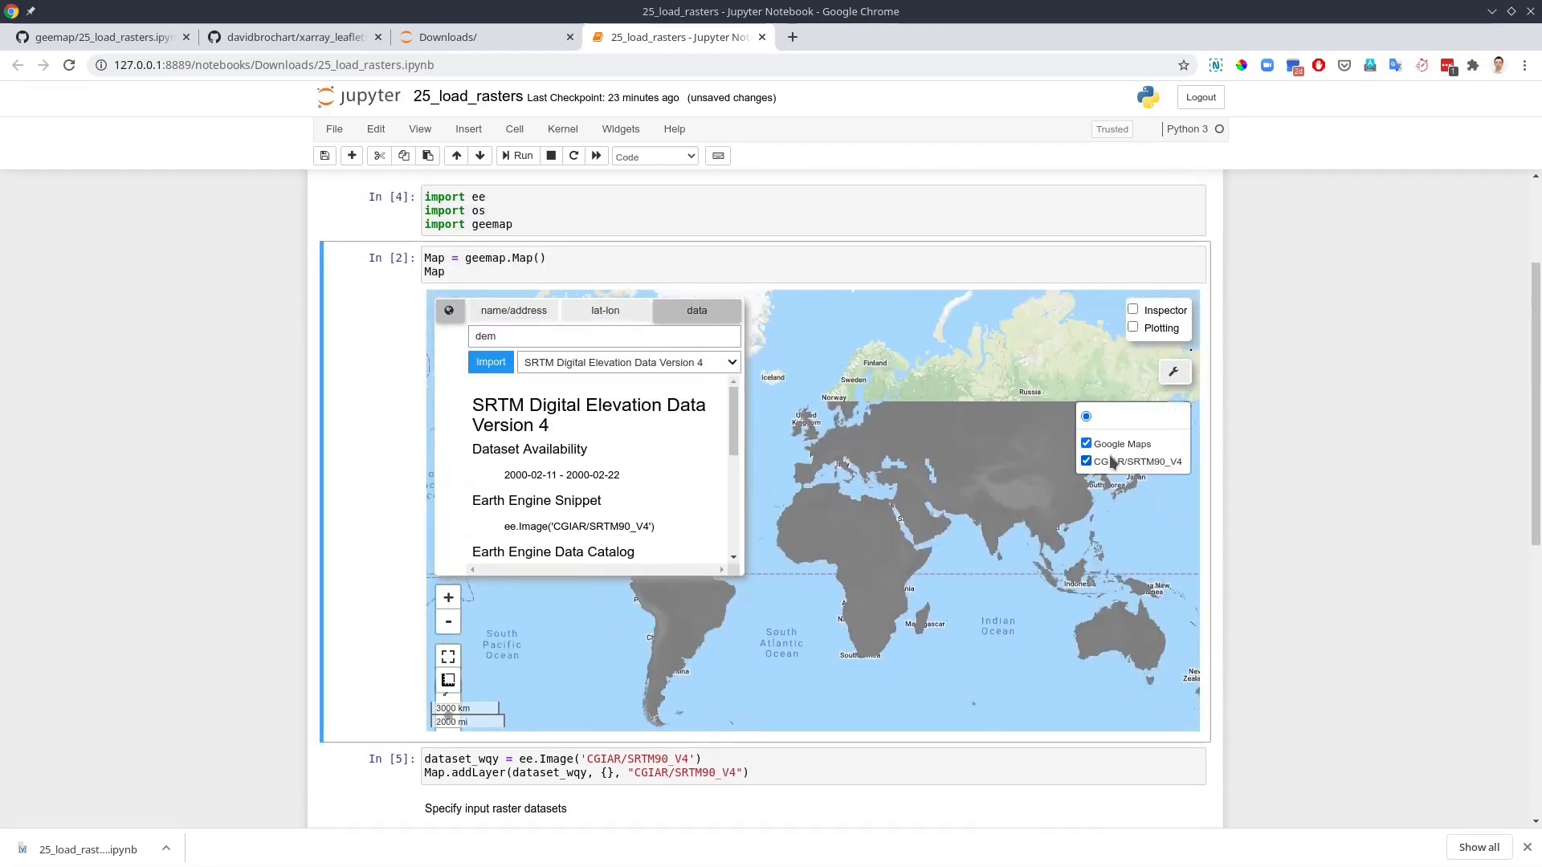
{"action": "left_click", "coordinate": [1086, 462]}
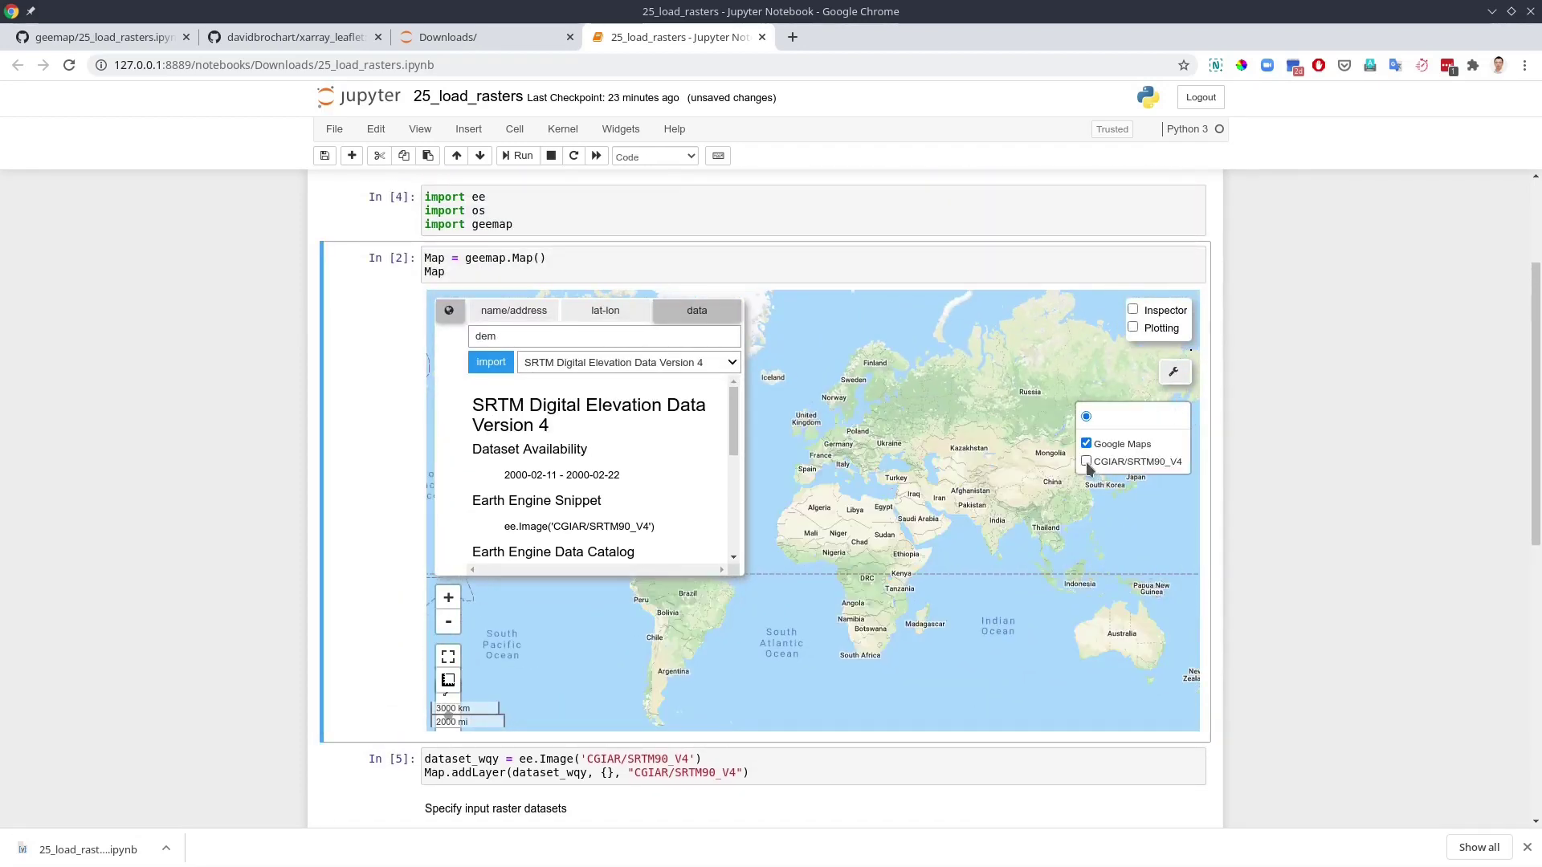
- Search the catalog for 'landcover' and import the USGS GAP CONUS 2011 loading code
{"action": "left_click", "coordinate": [574, 337]}
{"action": "type", "text": "landcov"}
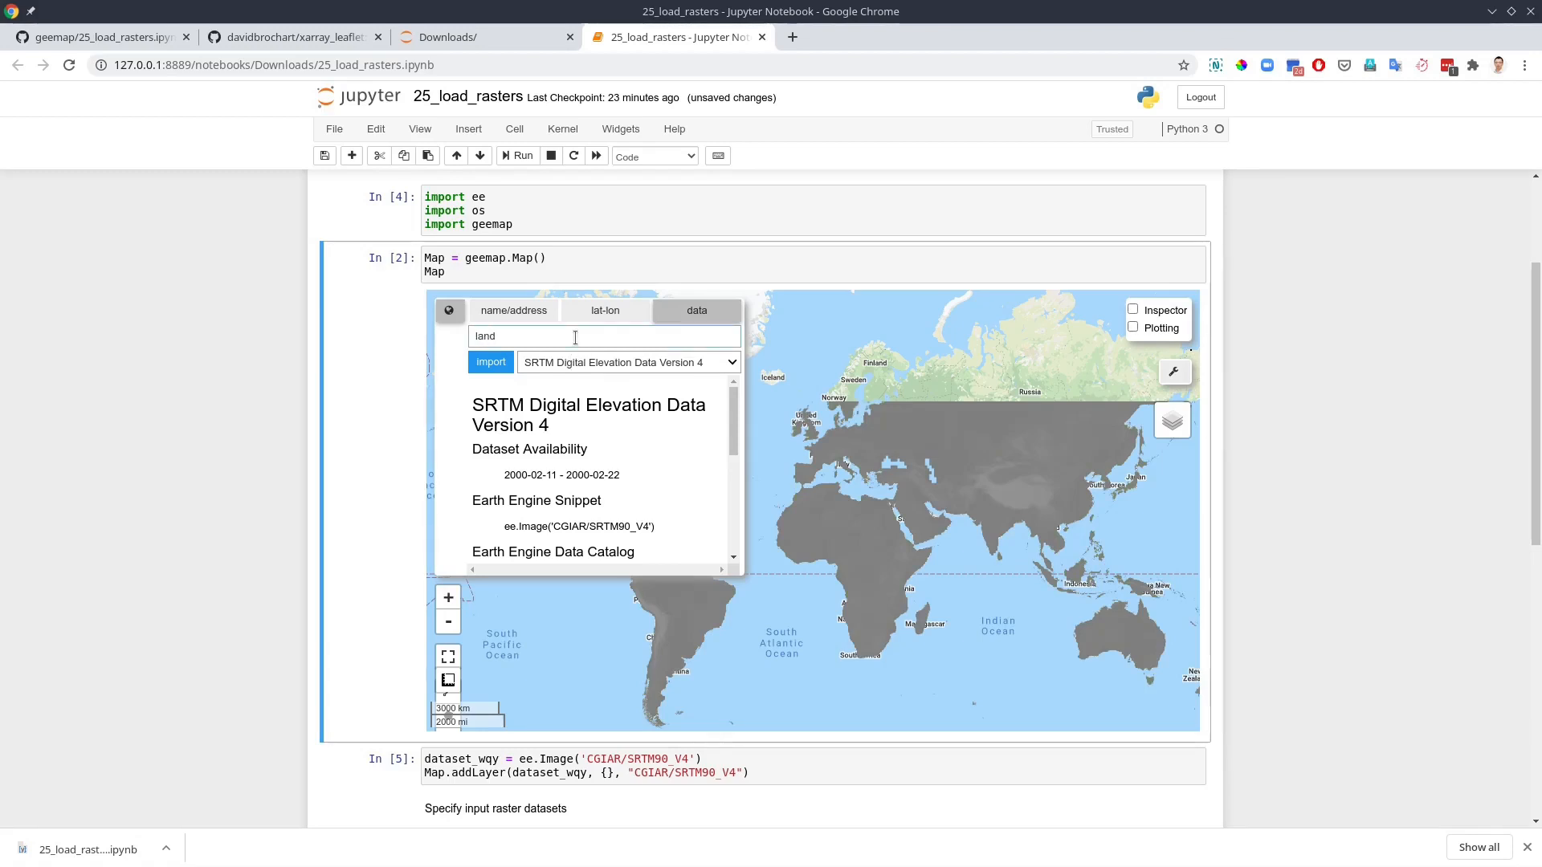
{"action": "type", "text": "er"}
{"action": "key", "text": "Return"}
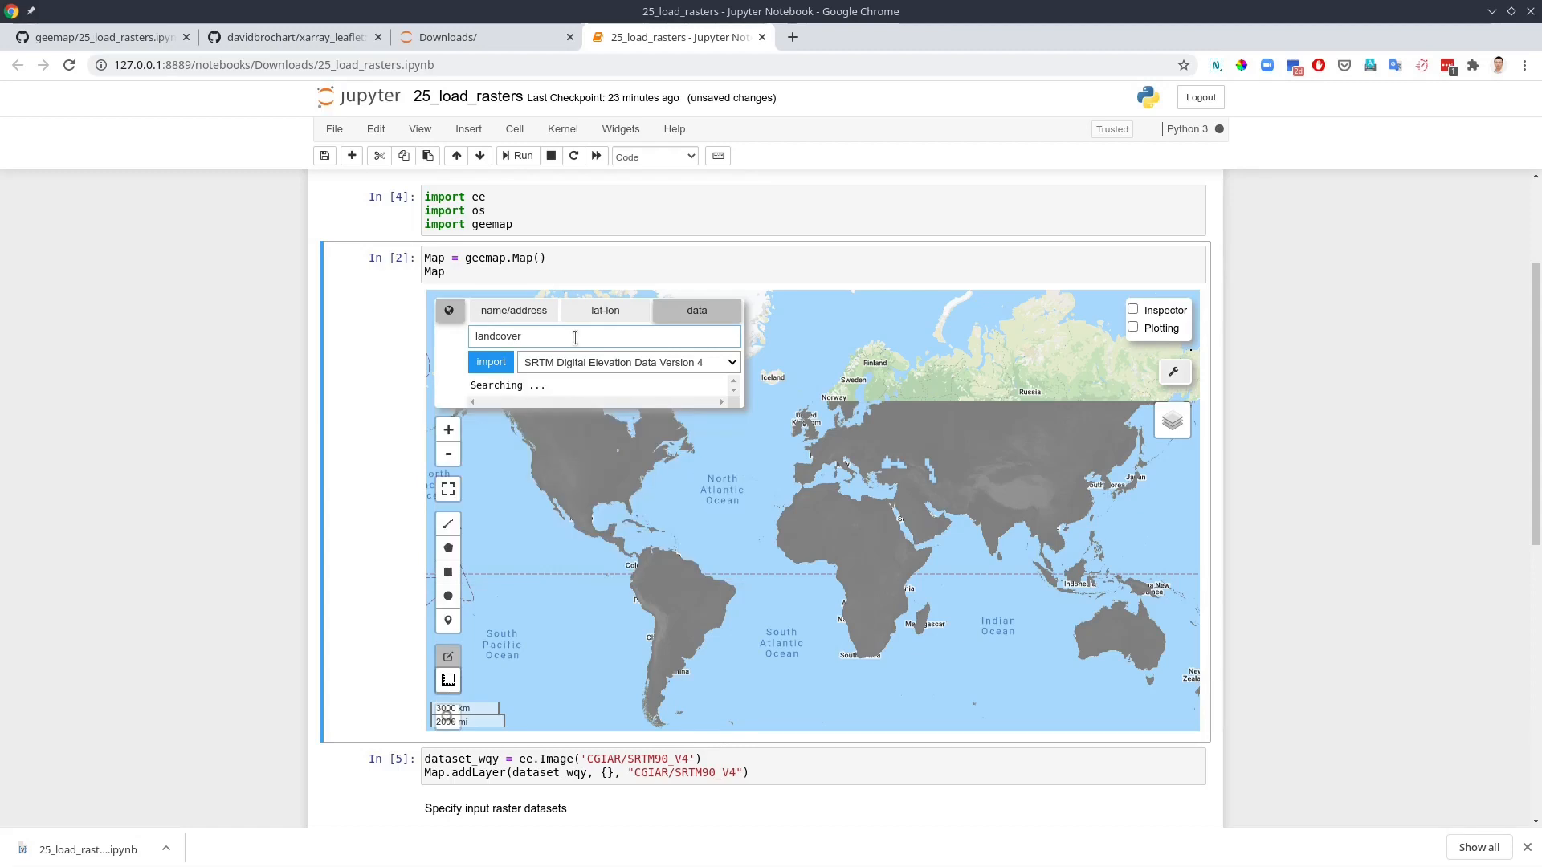
{"action": "left_click", "coordinate": [627, 361]}
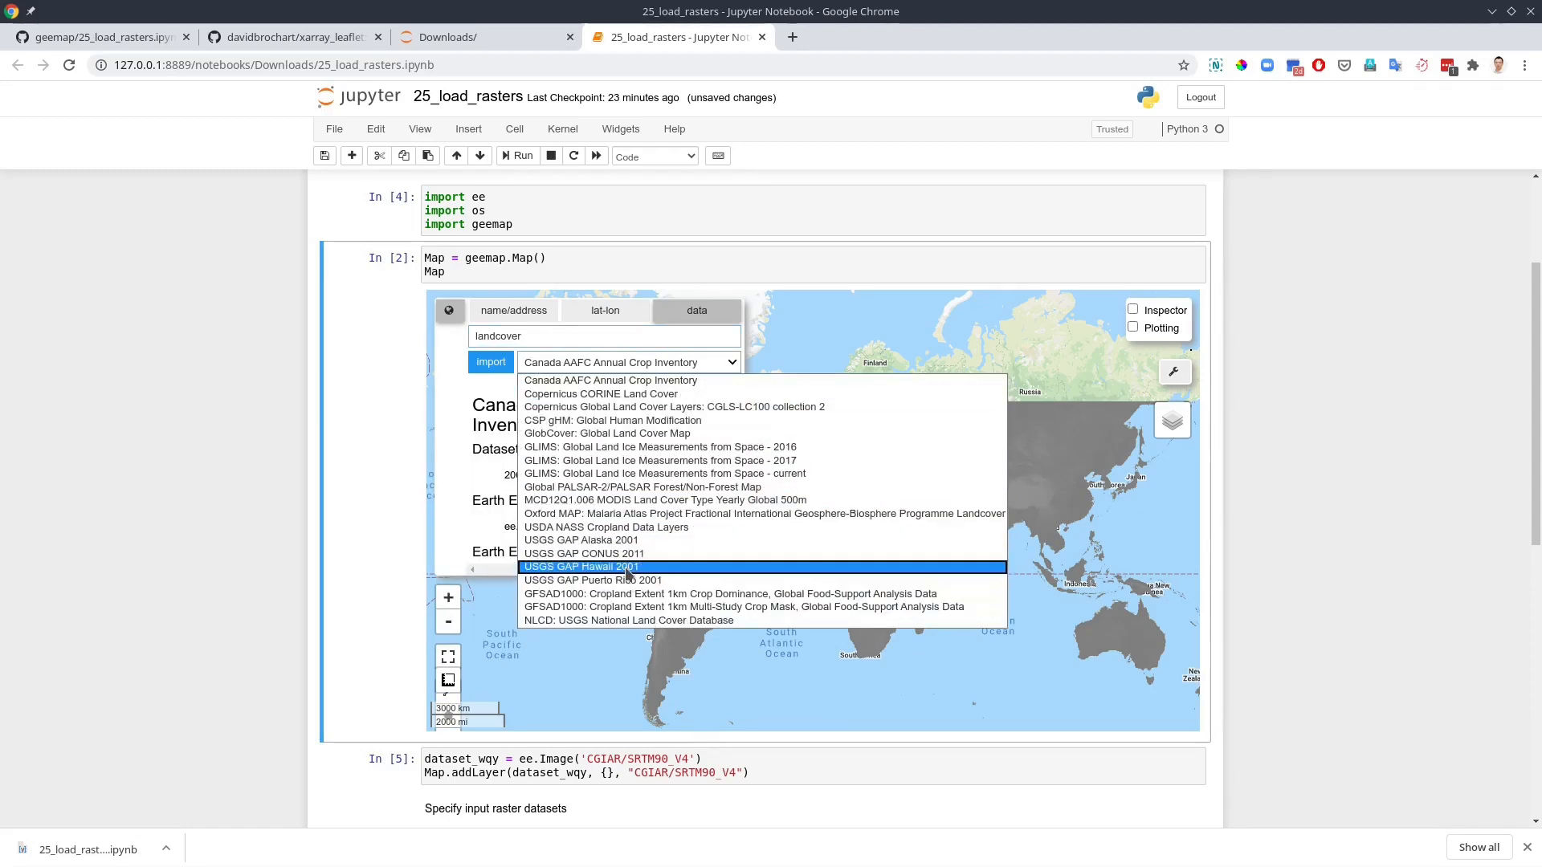
{"action": "left_click", "coordinate": [575, 554]}
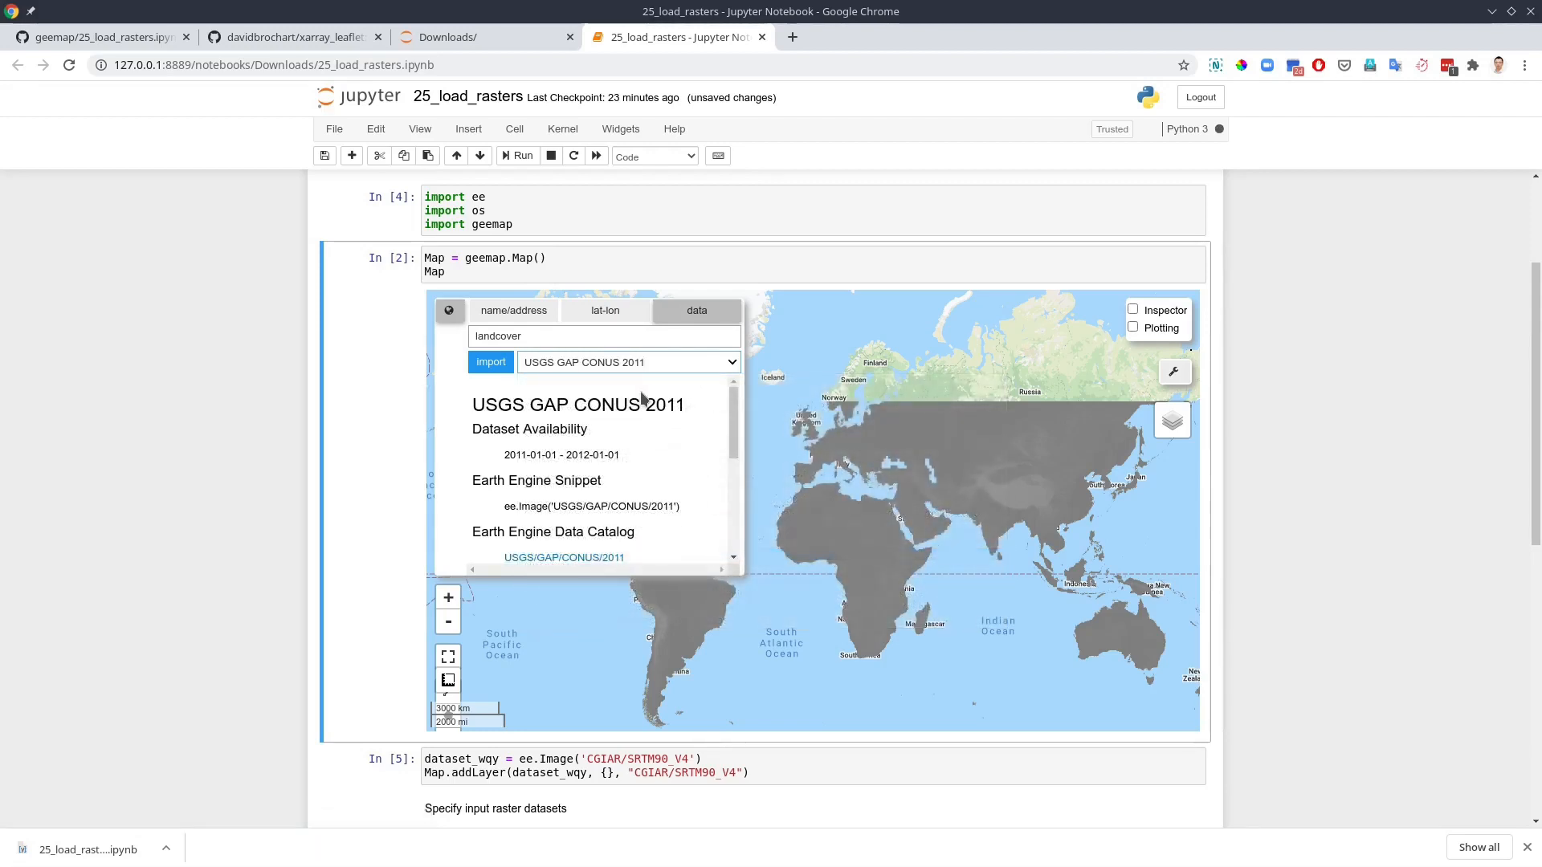
{"action": "left_click", "coordinate": [489, 362]}
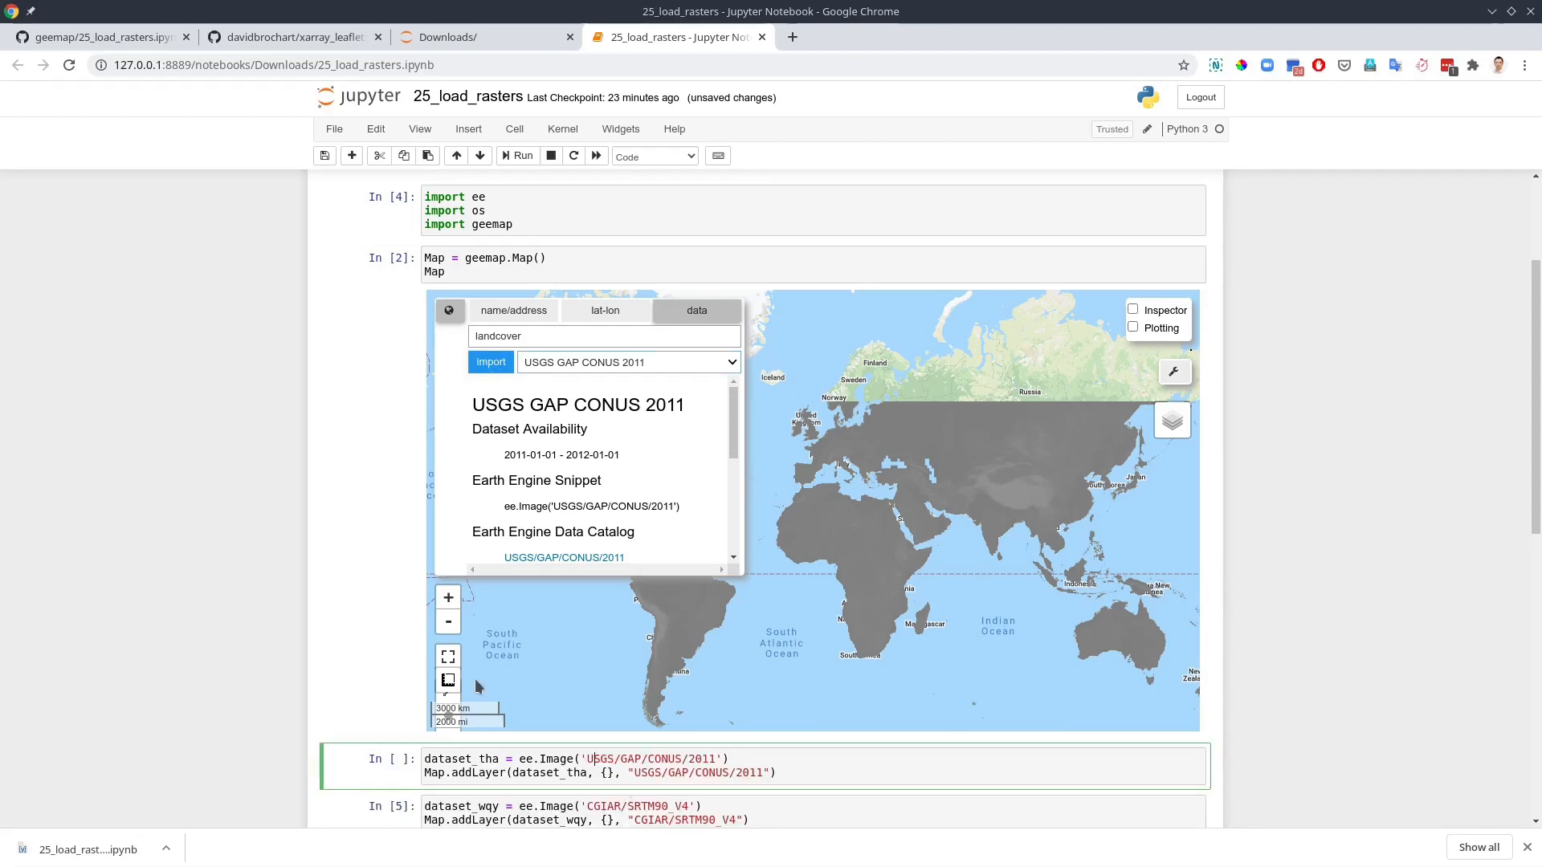
- Run the land cover cell, close the search panel, center on North America and toggle the layer
{"action": "left_click", "coordinate": [516, 155]}
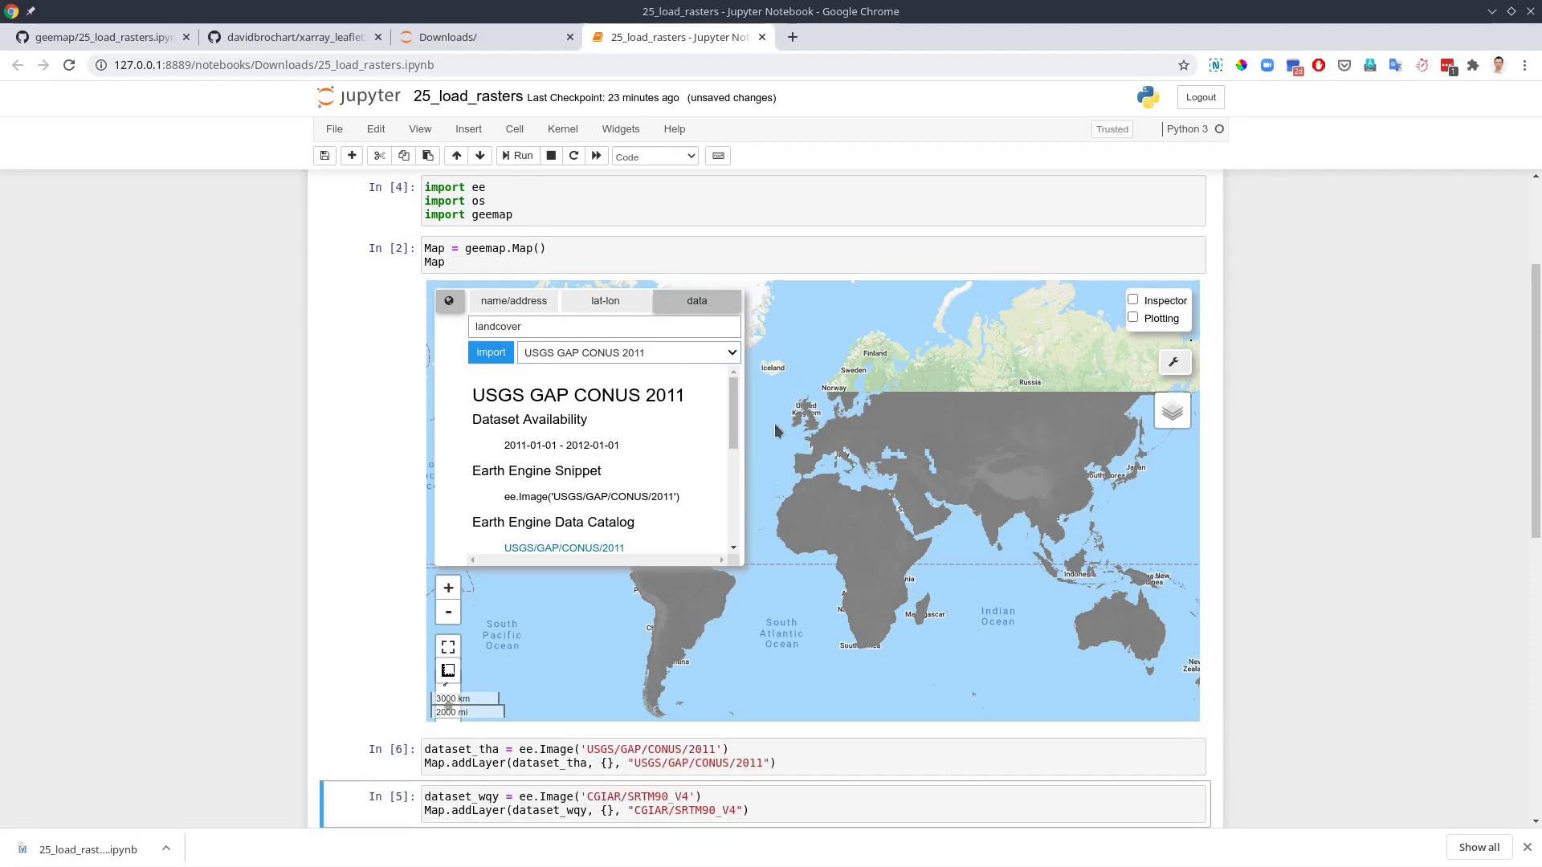
{"action": "left_click", "coordinate": [448, 300]}
{"action": "left_click_drag", "start_coordinate": [608, 476], "coordinate": [708, 477]}
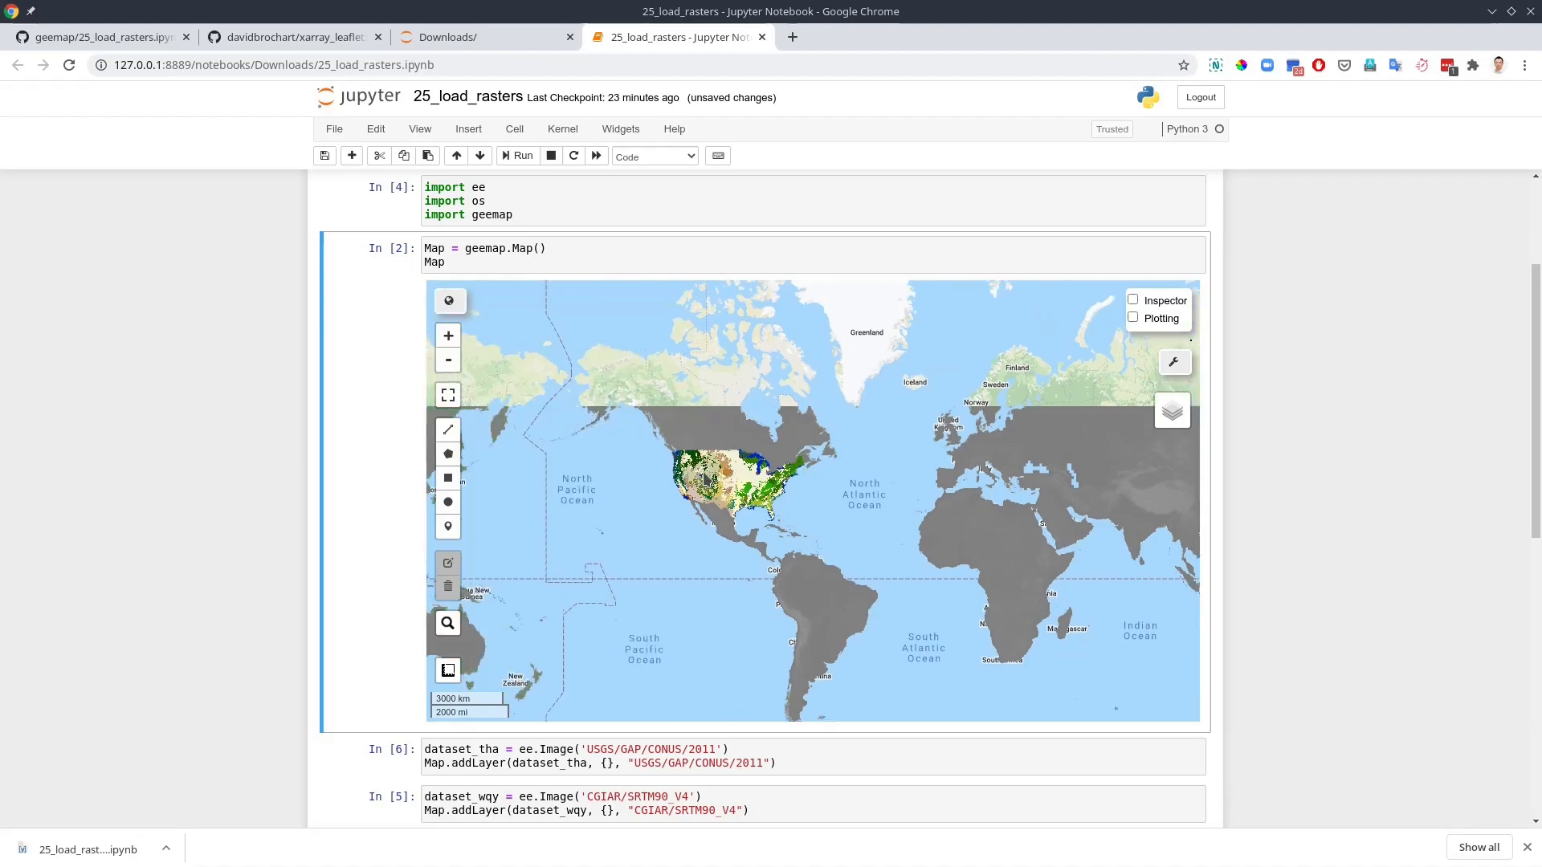
{"action": "scroll", "coordinate": [707, 478], "scroll_direction": "up", "scroll_amount": 3}
{"action": "scroll", "coordinate": [814, 536], "scroll_direction": "up", "scroll_amount": 3}
{"action": "scroll", "coordinate": [814, 536], "scroll_direction": "up", "scroll_amount": 2}
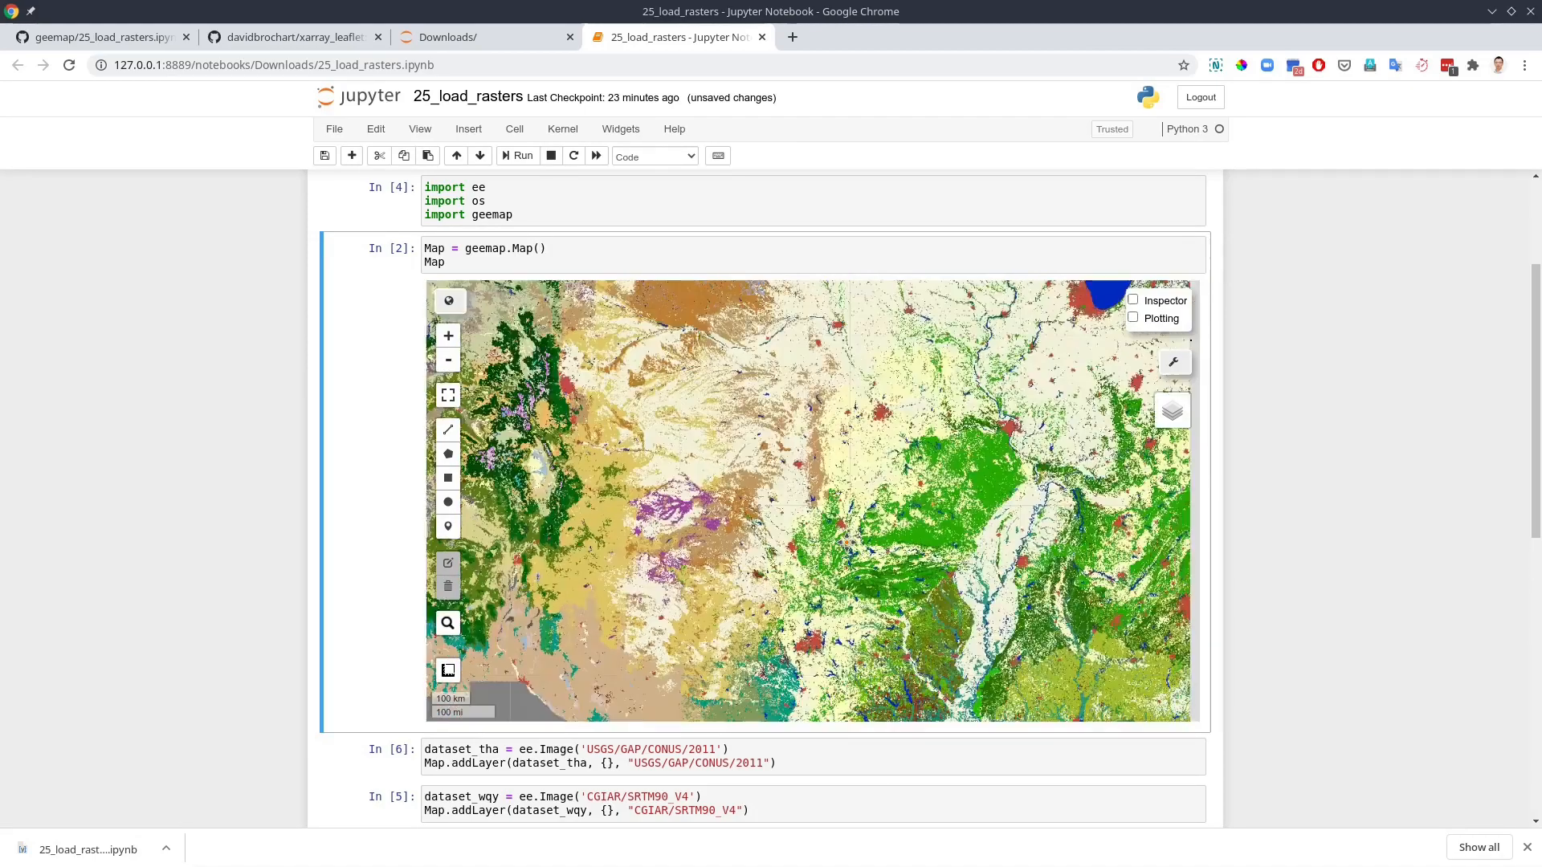
{"action": "scroll", "coordinate": [840, 517], "scroll_direction": "down", "scroll_amount": 2}
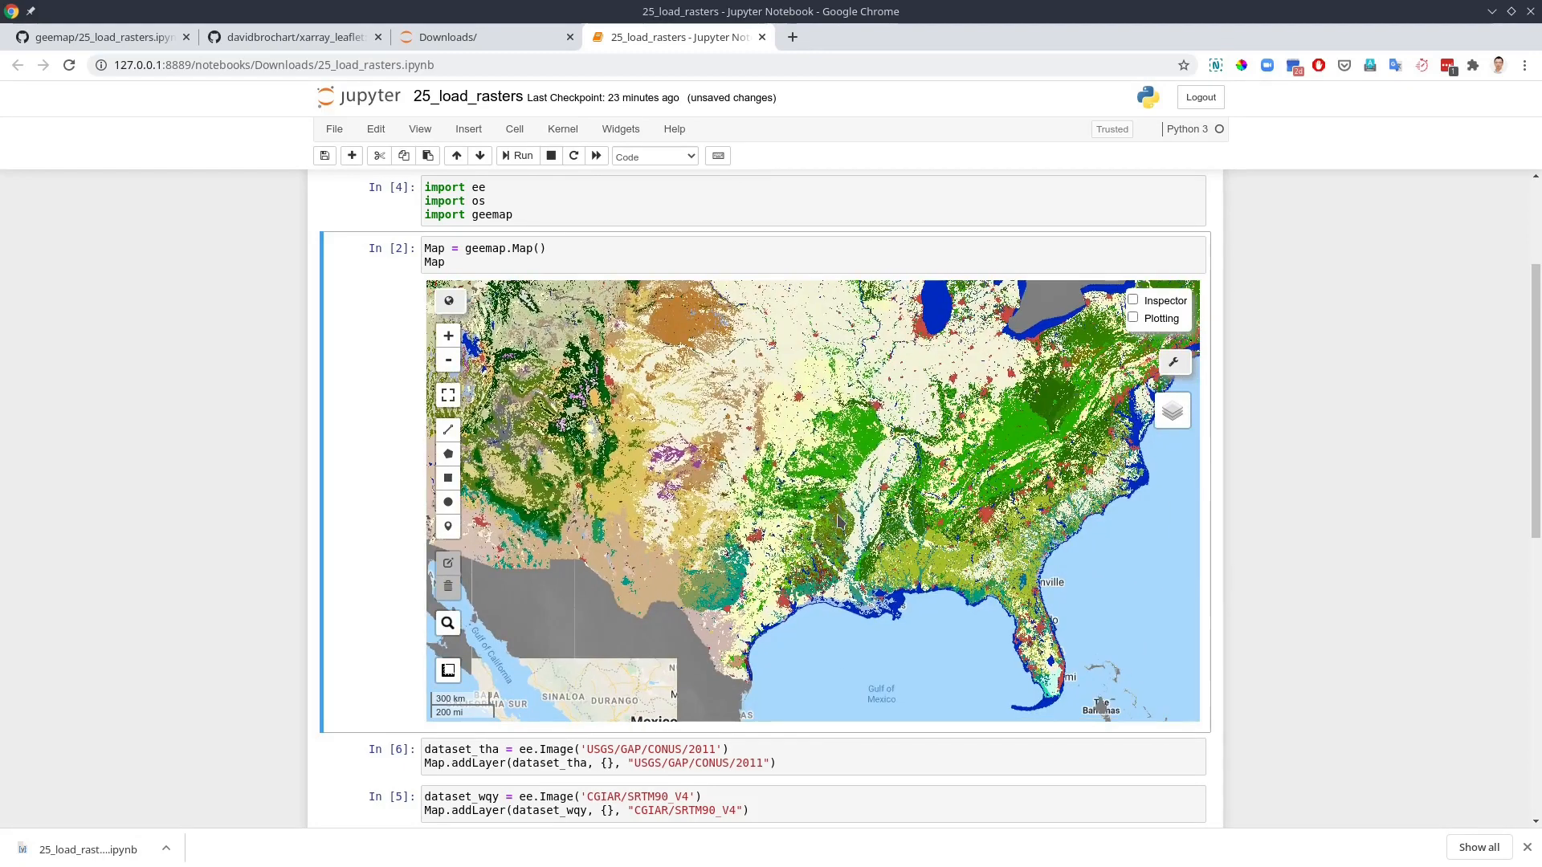
{"action": "scroll", "coordinate": [840, 517], "scroll_direction": "down", "scroll_amount": 3}
{"action": "scroll", "coordinate": [842, 485], "scroll_direction": "up", "scroll_amount": 3}
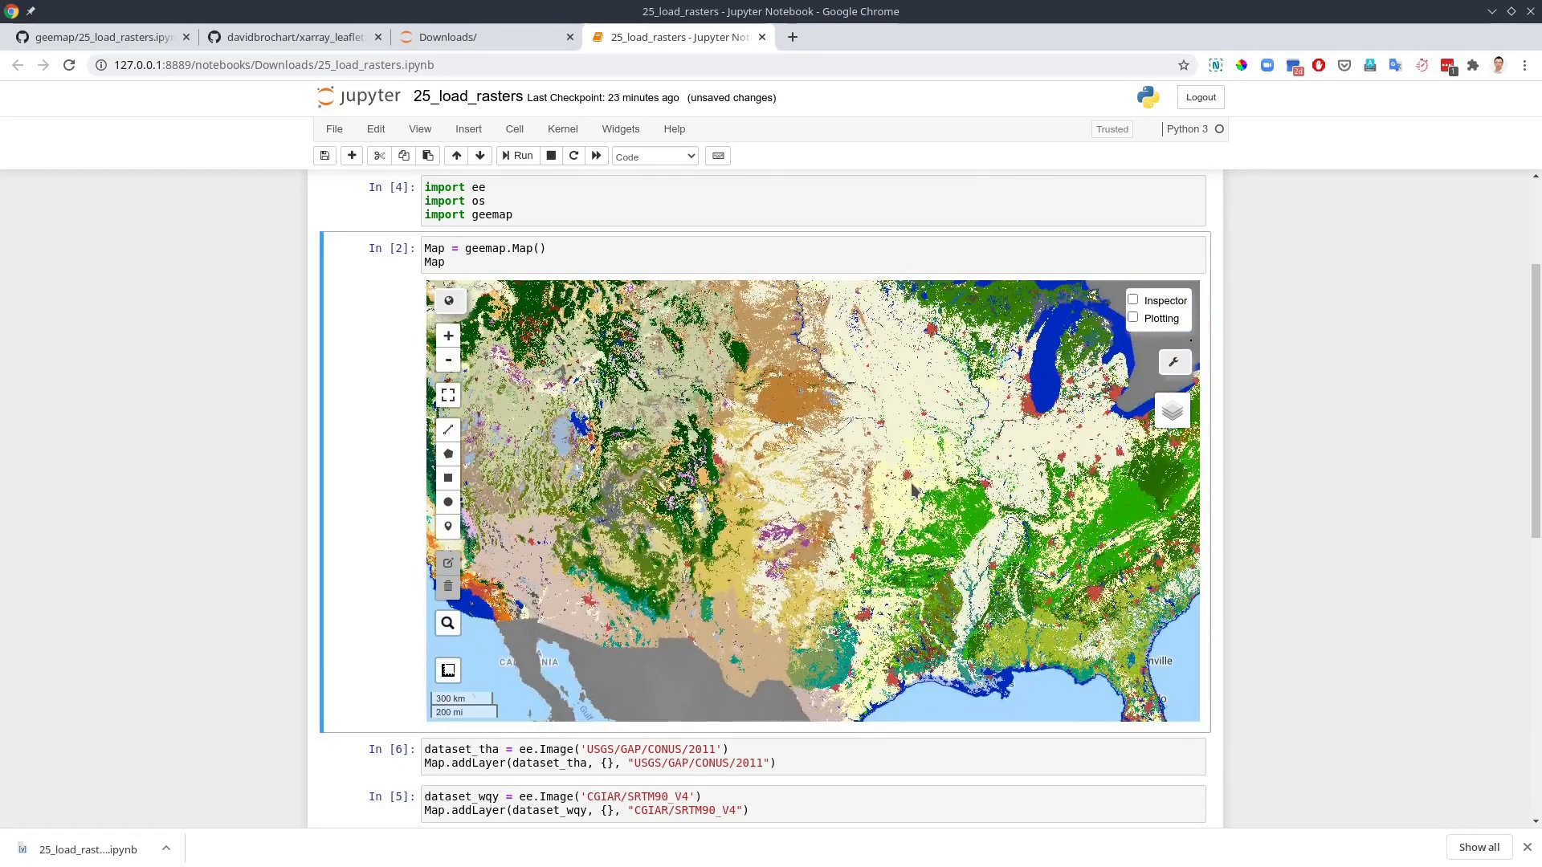
{"action": "scroll", "coordinate": [891, 490], "scroll_direction": "down", "scroll_amount": 2}
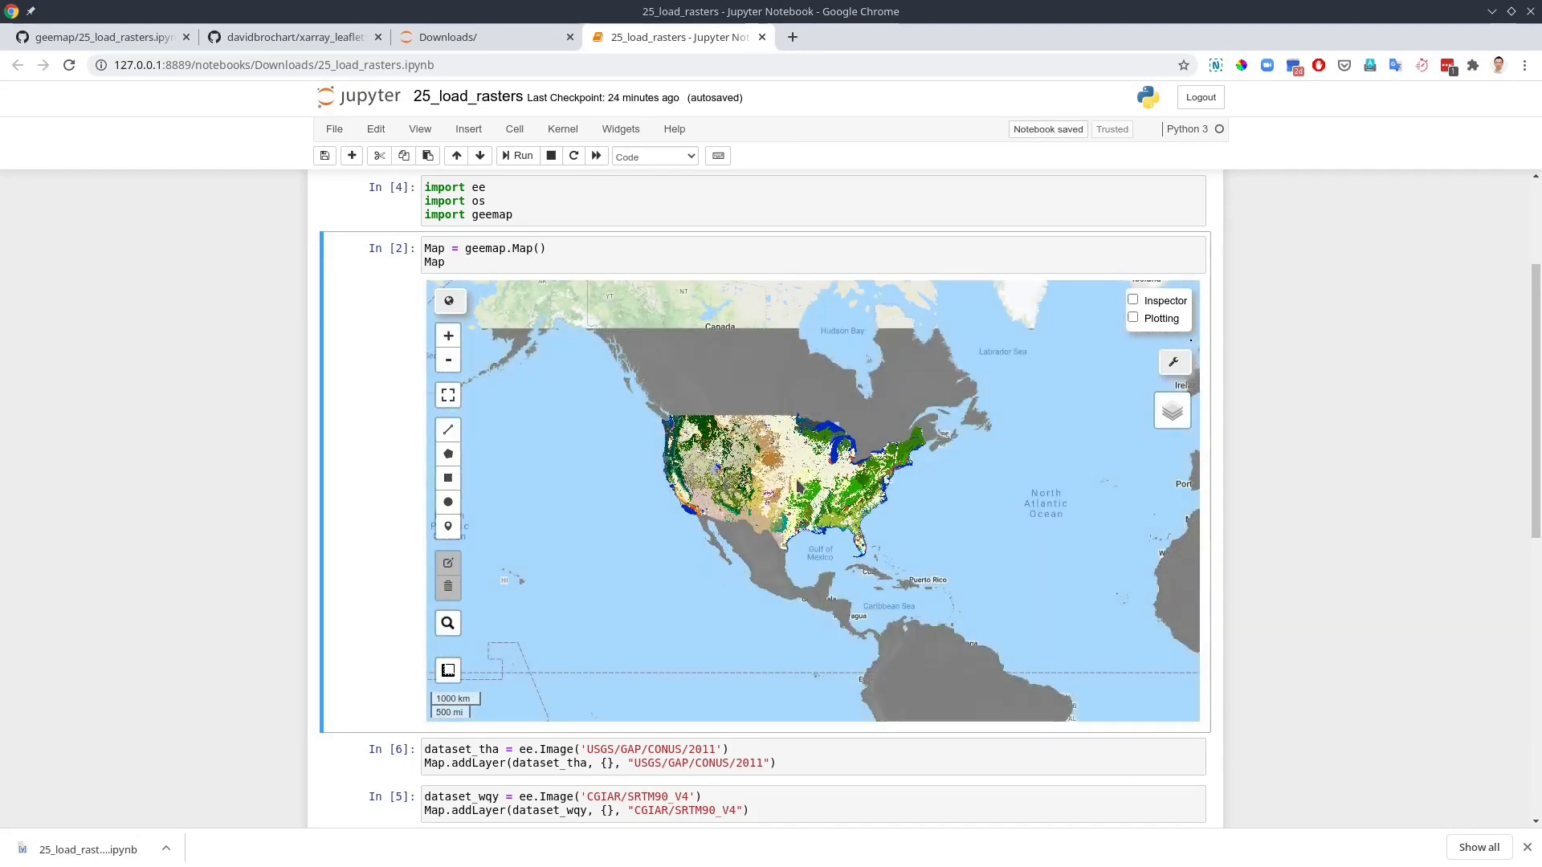
{"action": "scroll", "coordinate": [799, 486], "scroll_direction": "down", "scroll_amount": 2}
{"action": "scroll", "coordinate": [788, 470], "scroll_direction": "up", "scroll_amount": 3}
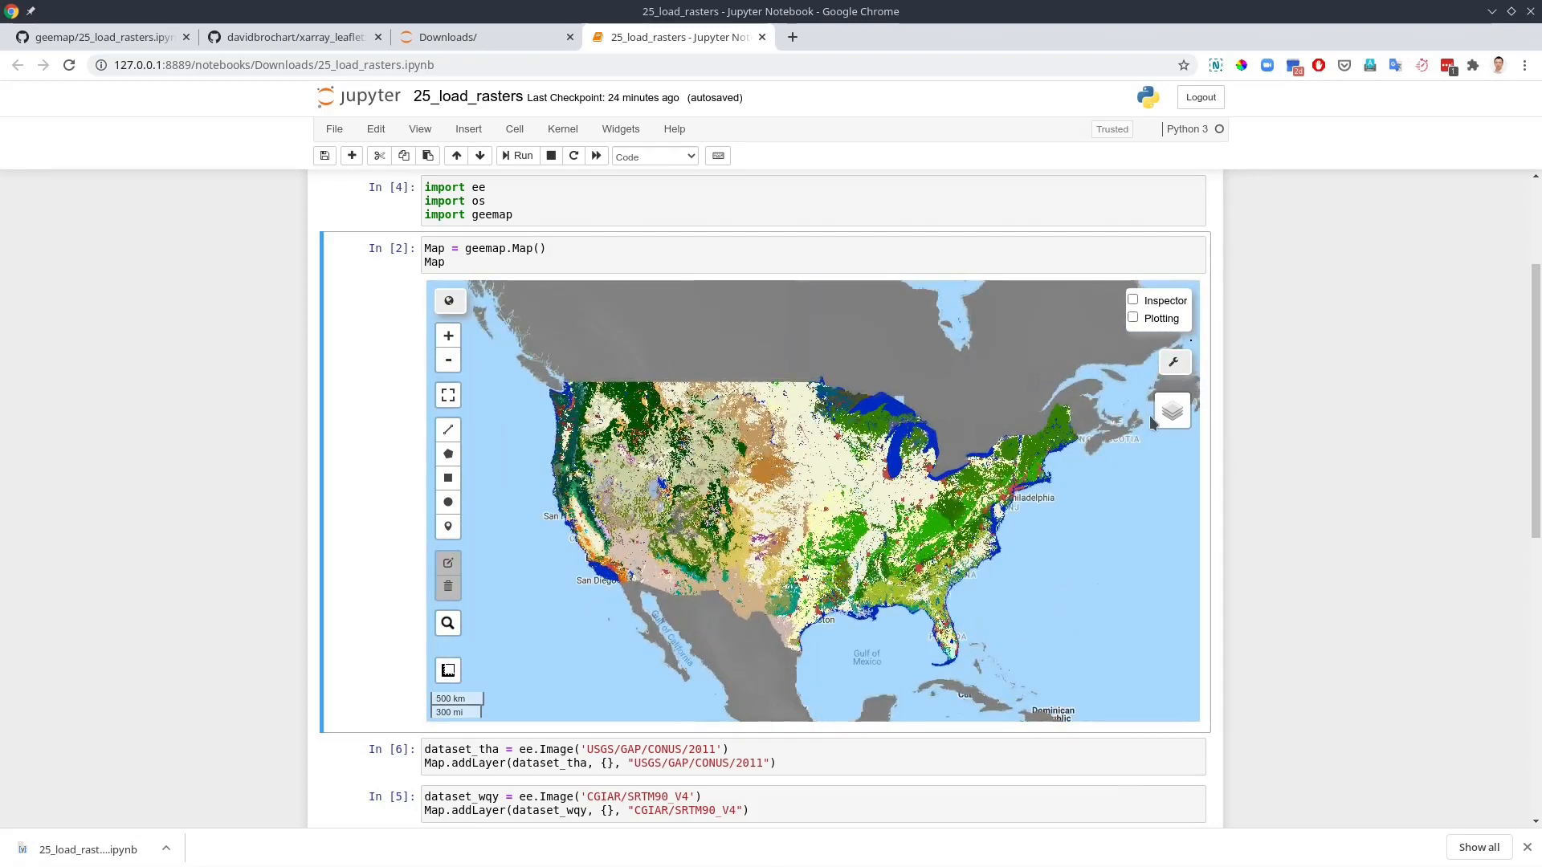
{"action": "mouse_move", "coordinate": [1171, 411]}
{"action": "left_click", "coordinate": [1061, 469]}
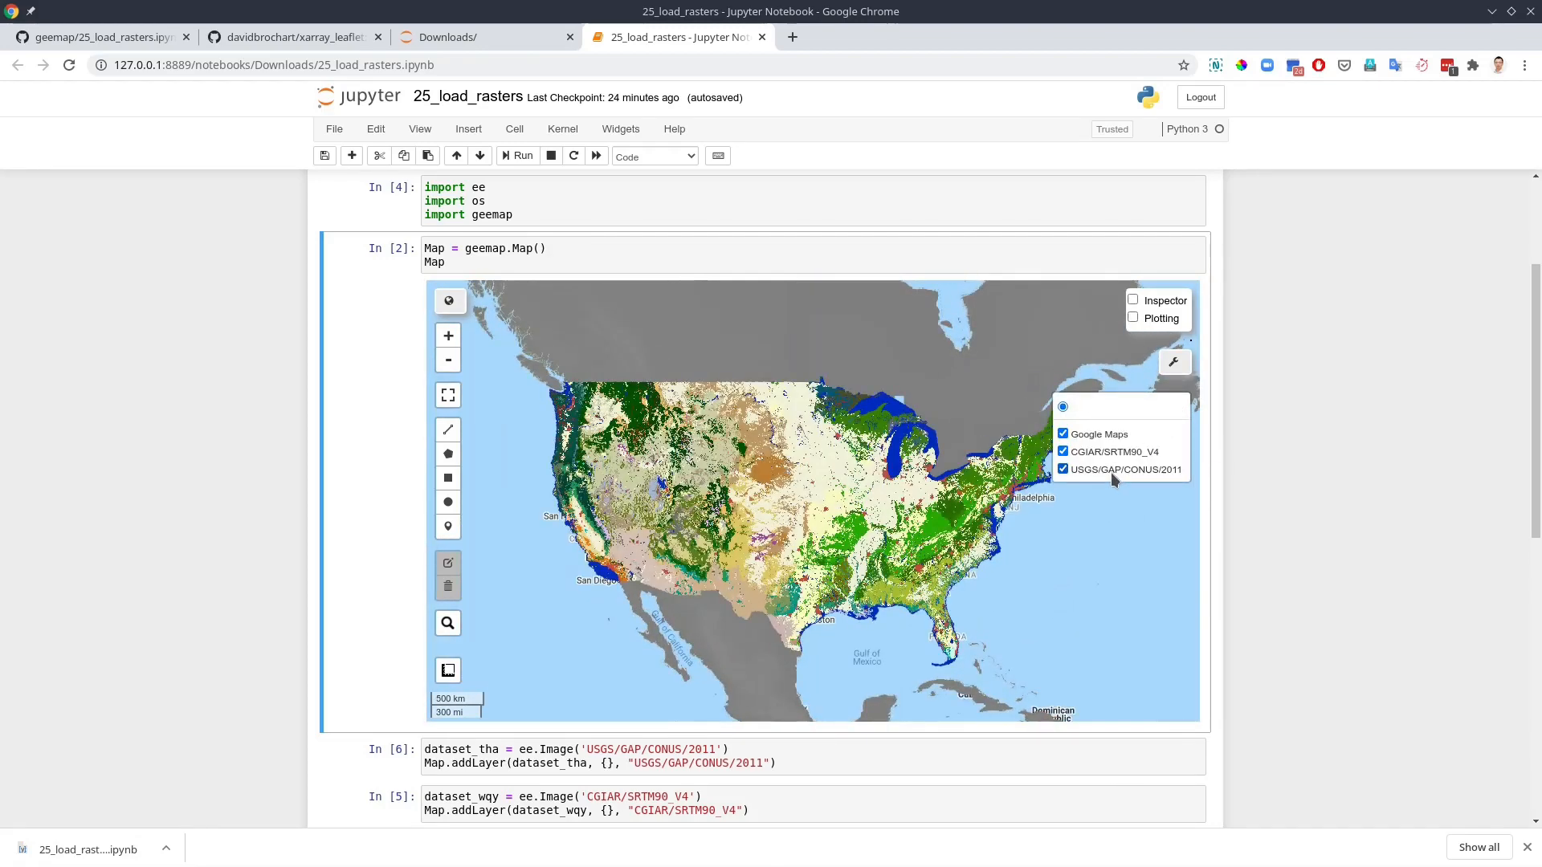
{"action": "scroll", "coordinate": [785, 535], "scroll_direction": "up", "scroll_amount": 3}
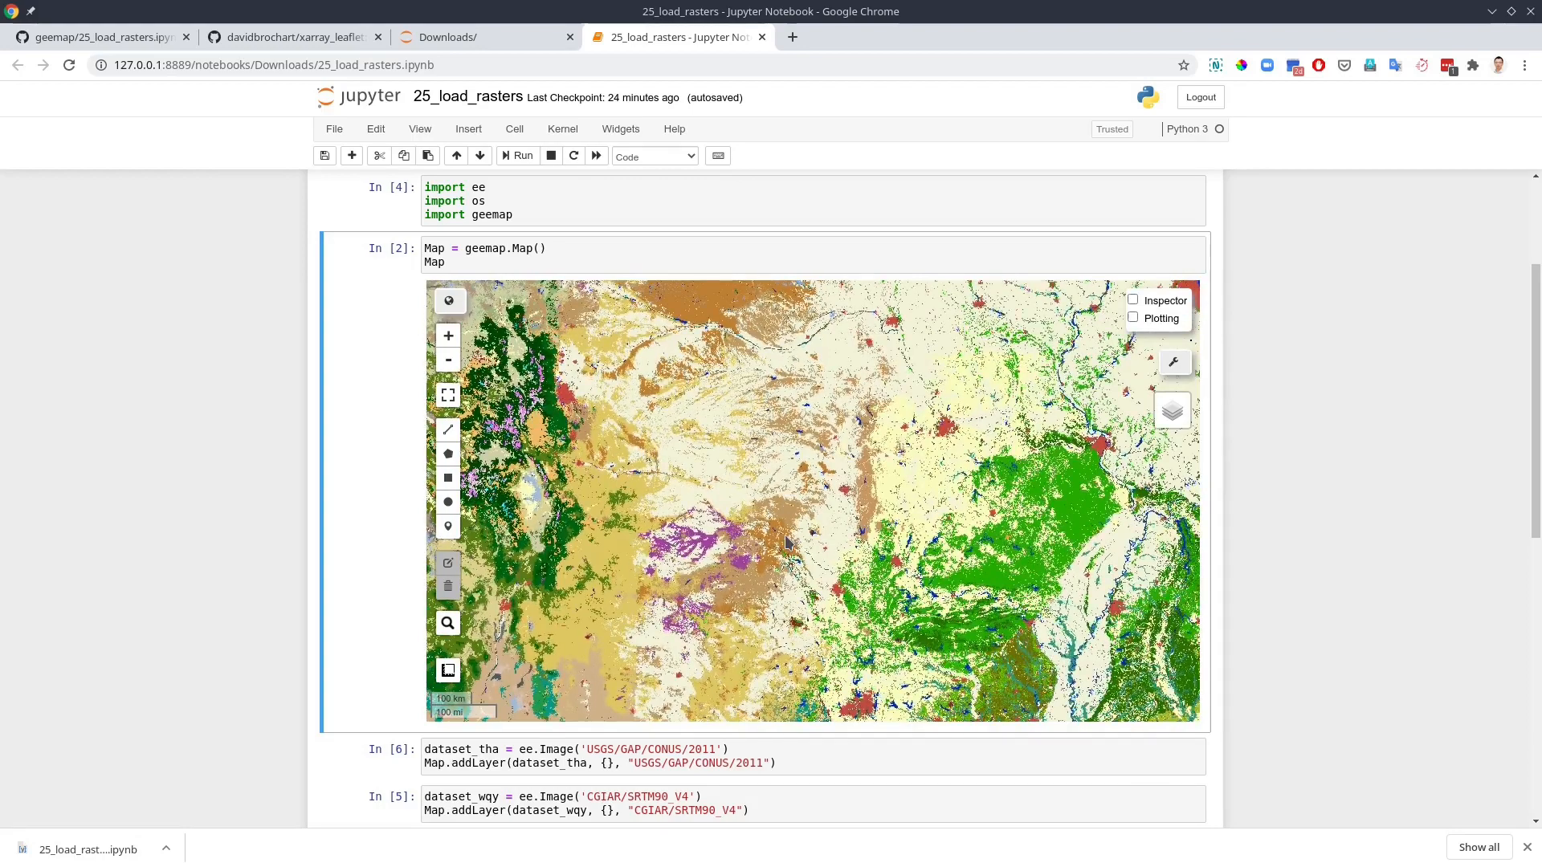
{"action": "scroll", "coordinate": [786, 539], "scroll_direction": "down", "scroll_amount": 2}
{"action": "scroll", "coordinate": [843, 517], "scroll_direction": "down", "scroll_amount": 1}
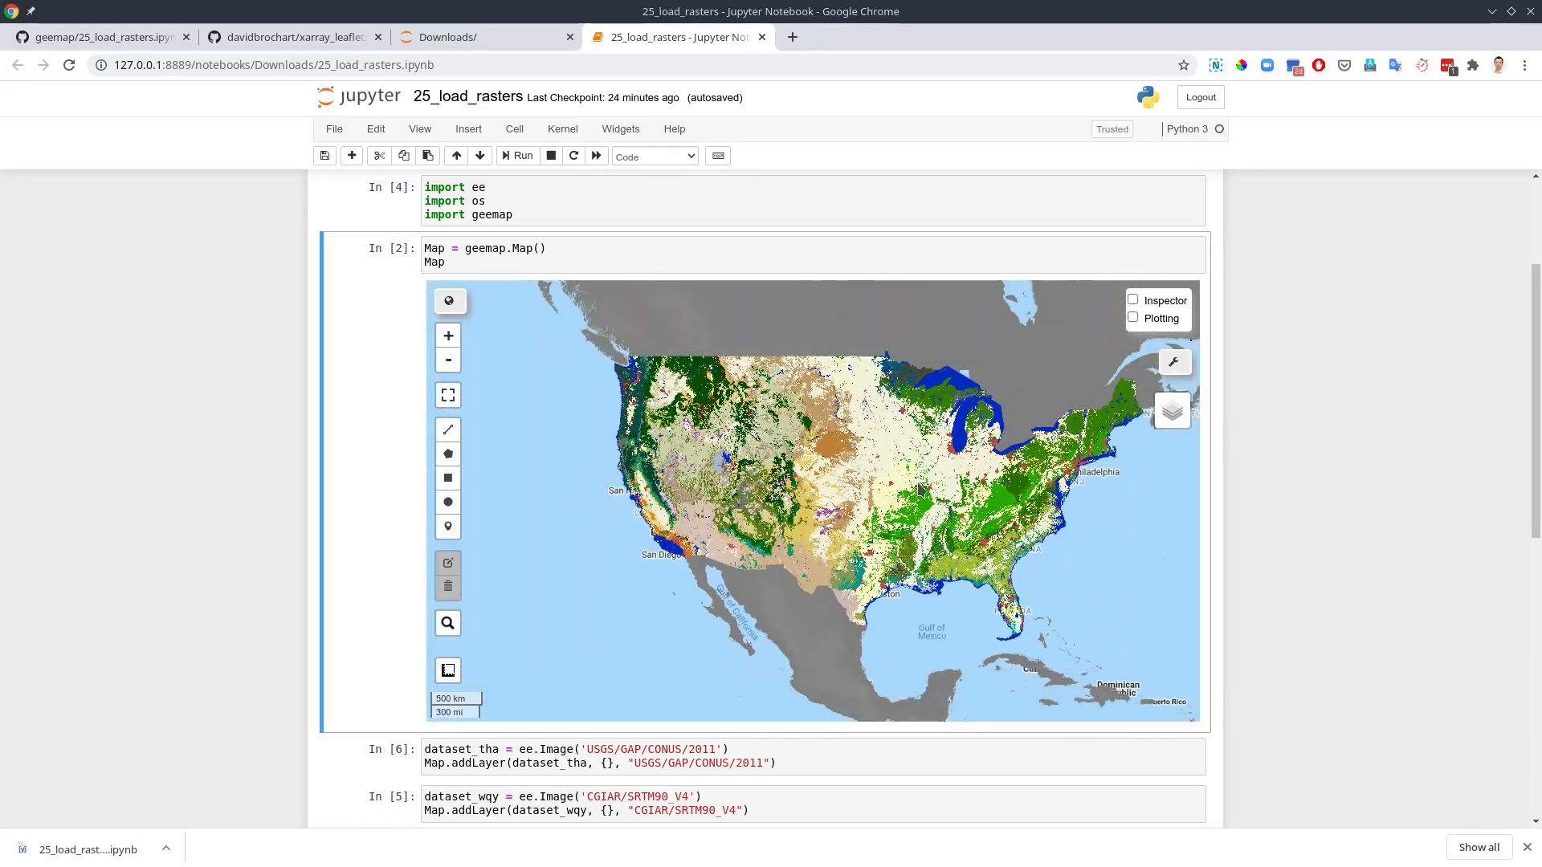
{"action": "scroll", "coordinate": [1301, 523], "scroll_direction": "down", "scroll_amount": 4}
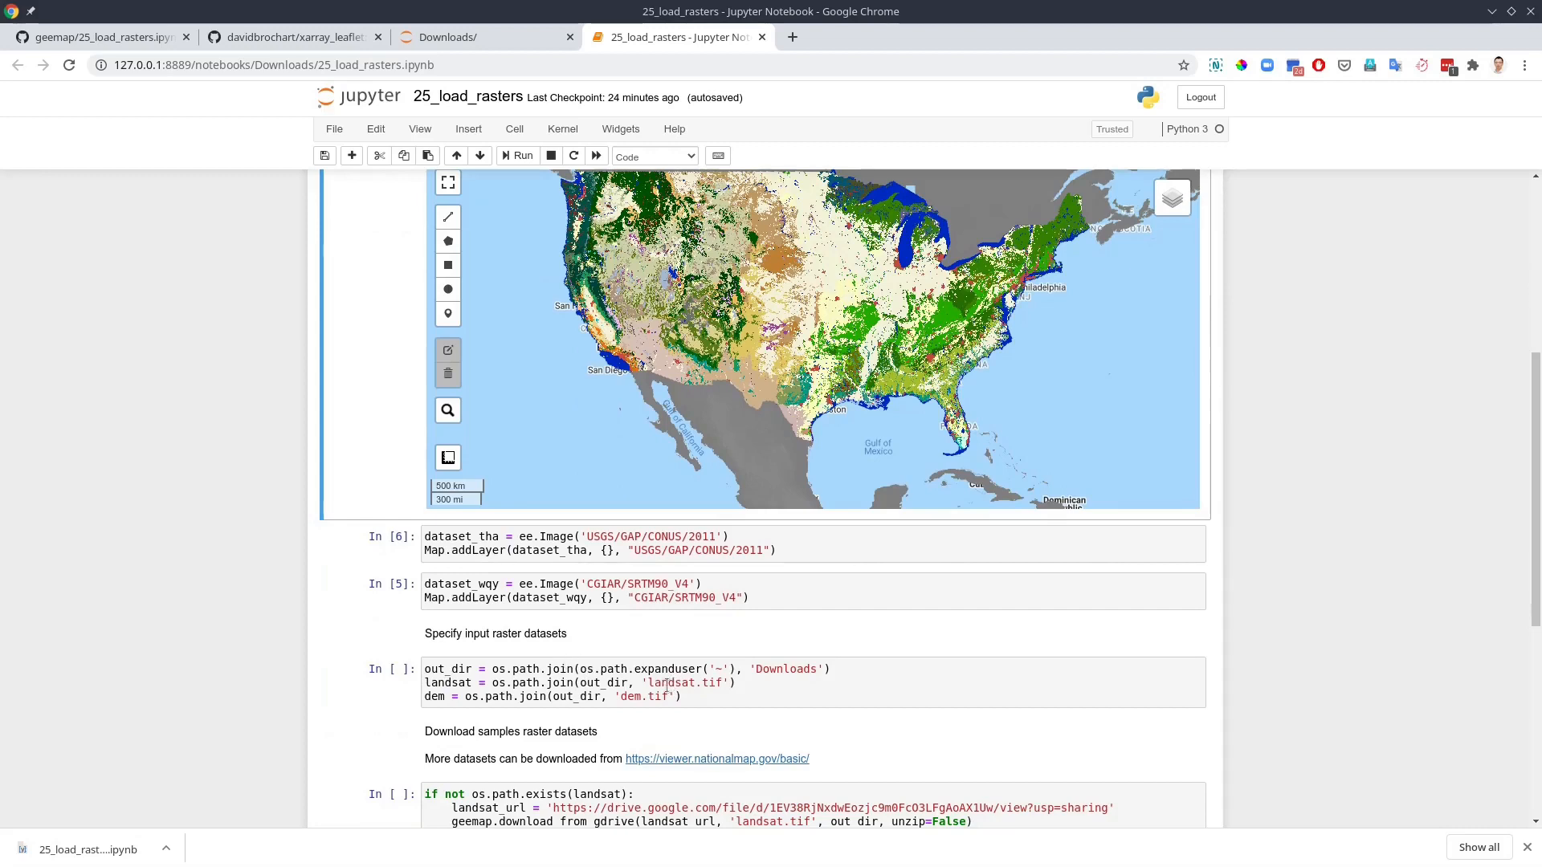
{"action": "scroll", "coordinate": [1421, 647], "scroll_direction": "up", "scroll_amount": 3}
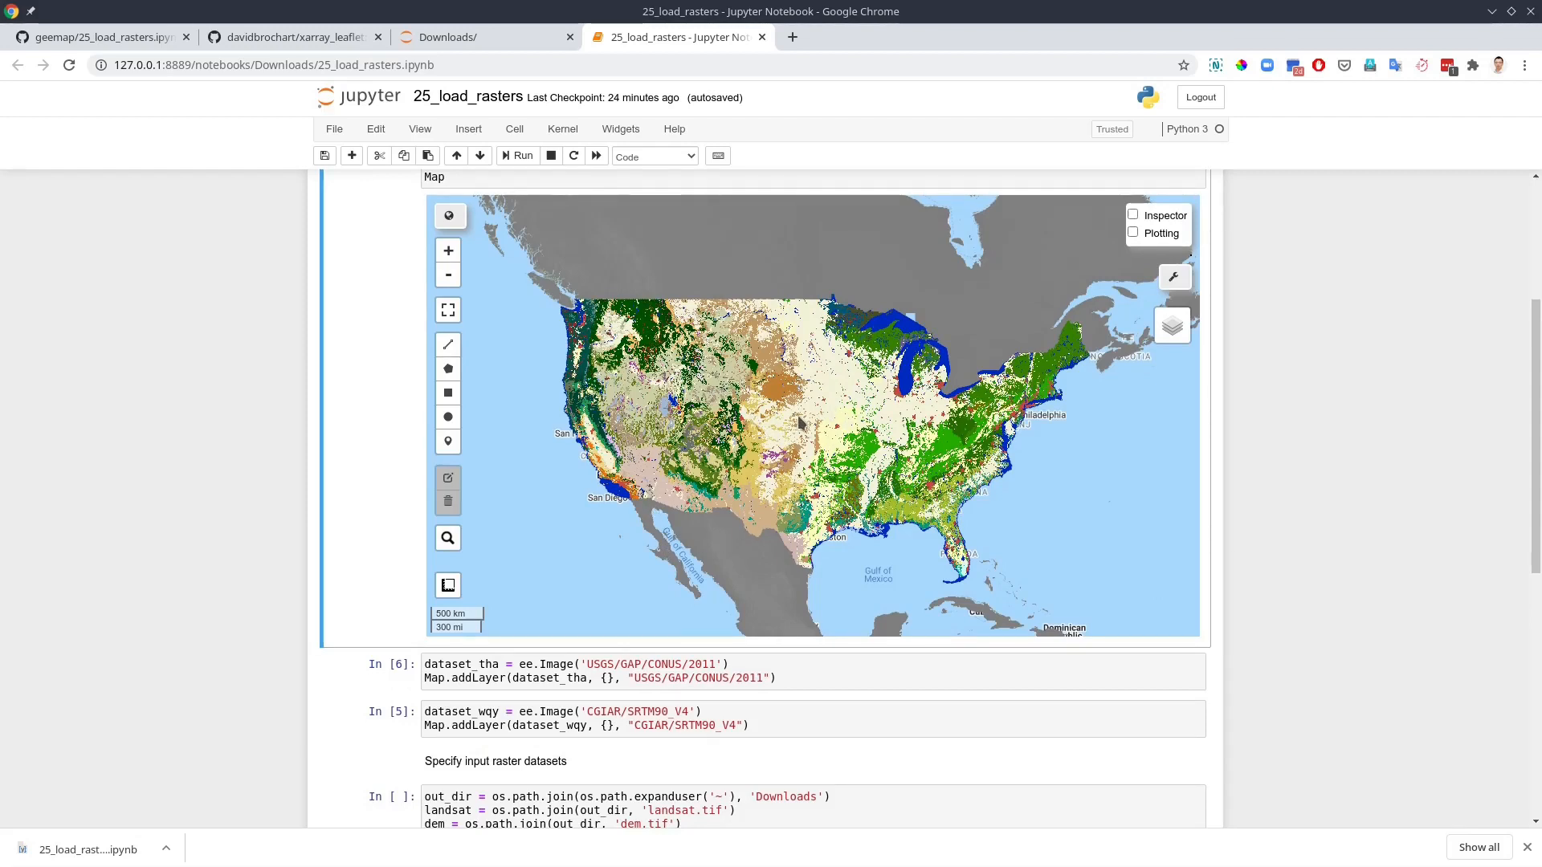
{"action": "scroll", "coordinate": [1286, 506], "scroll_direction": "up", "scroll_amount": 3}
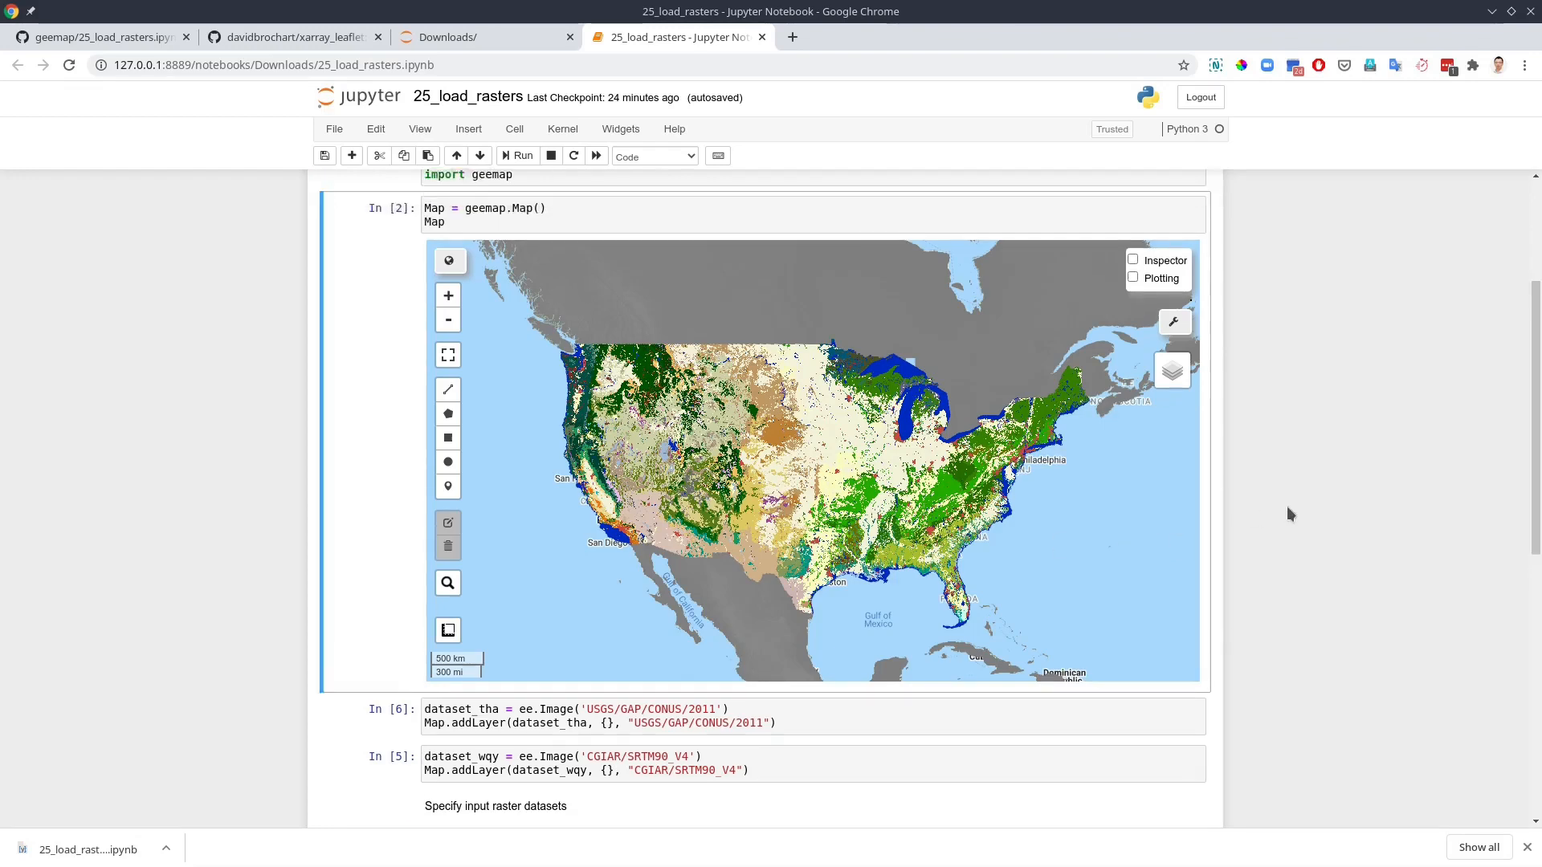
{"action": "scroll", "coordinate": [1288, 505], "scroll_direction": "down", "scroll_amount": 6}
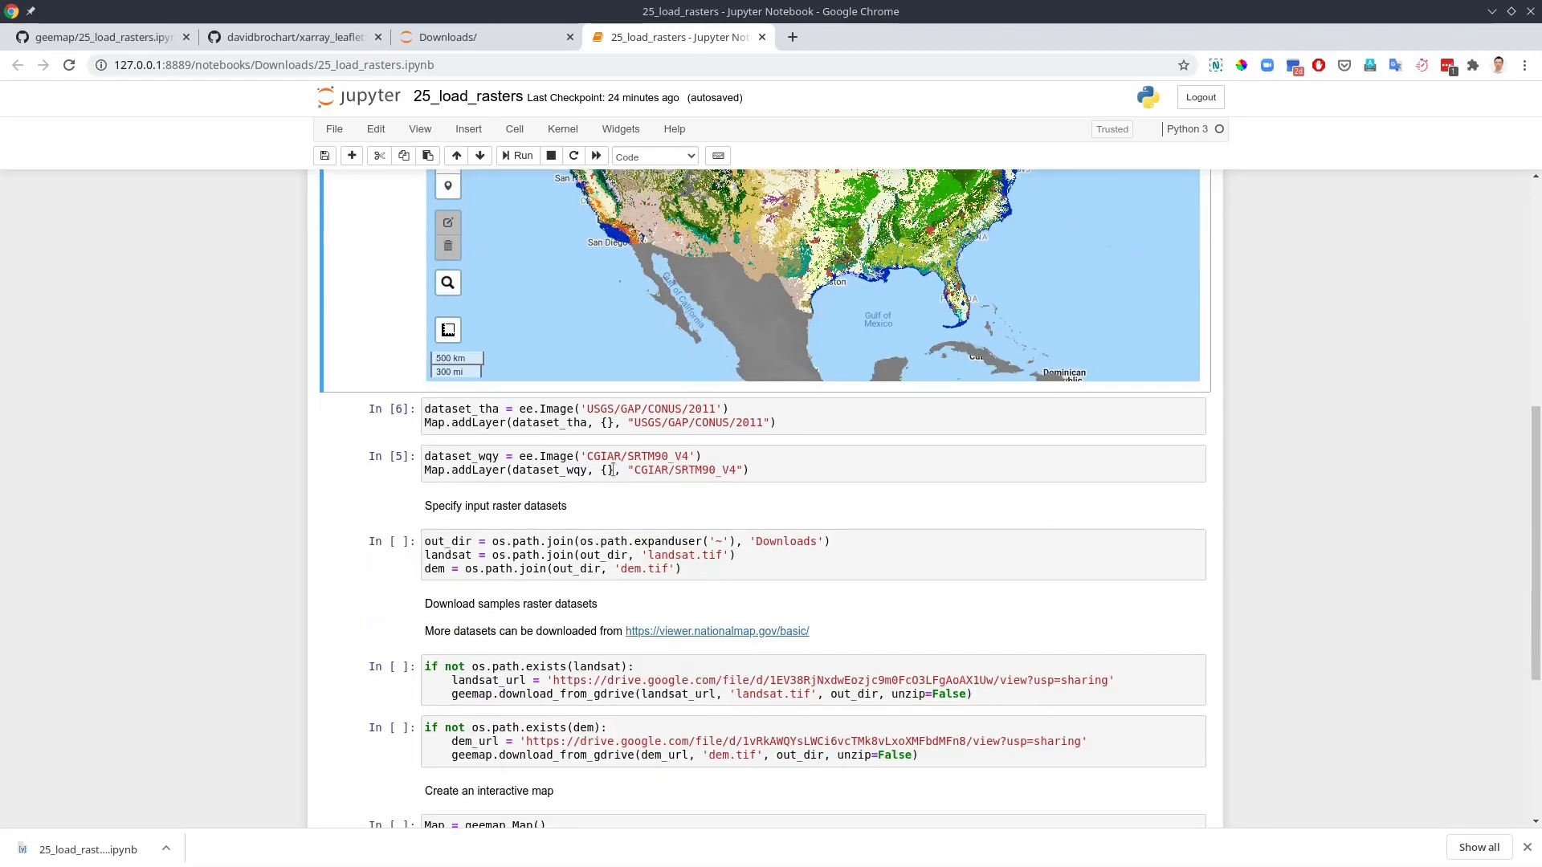
- Review the out_dir cell, highlighting the Downloads folder path expression
{"action": "left_click_drag", "start_coordinate": [694, 574], "coordinate": [397, 538]}
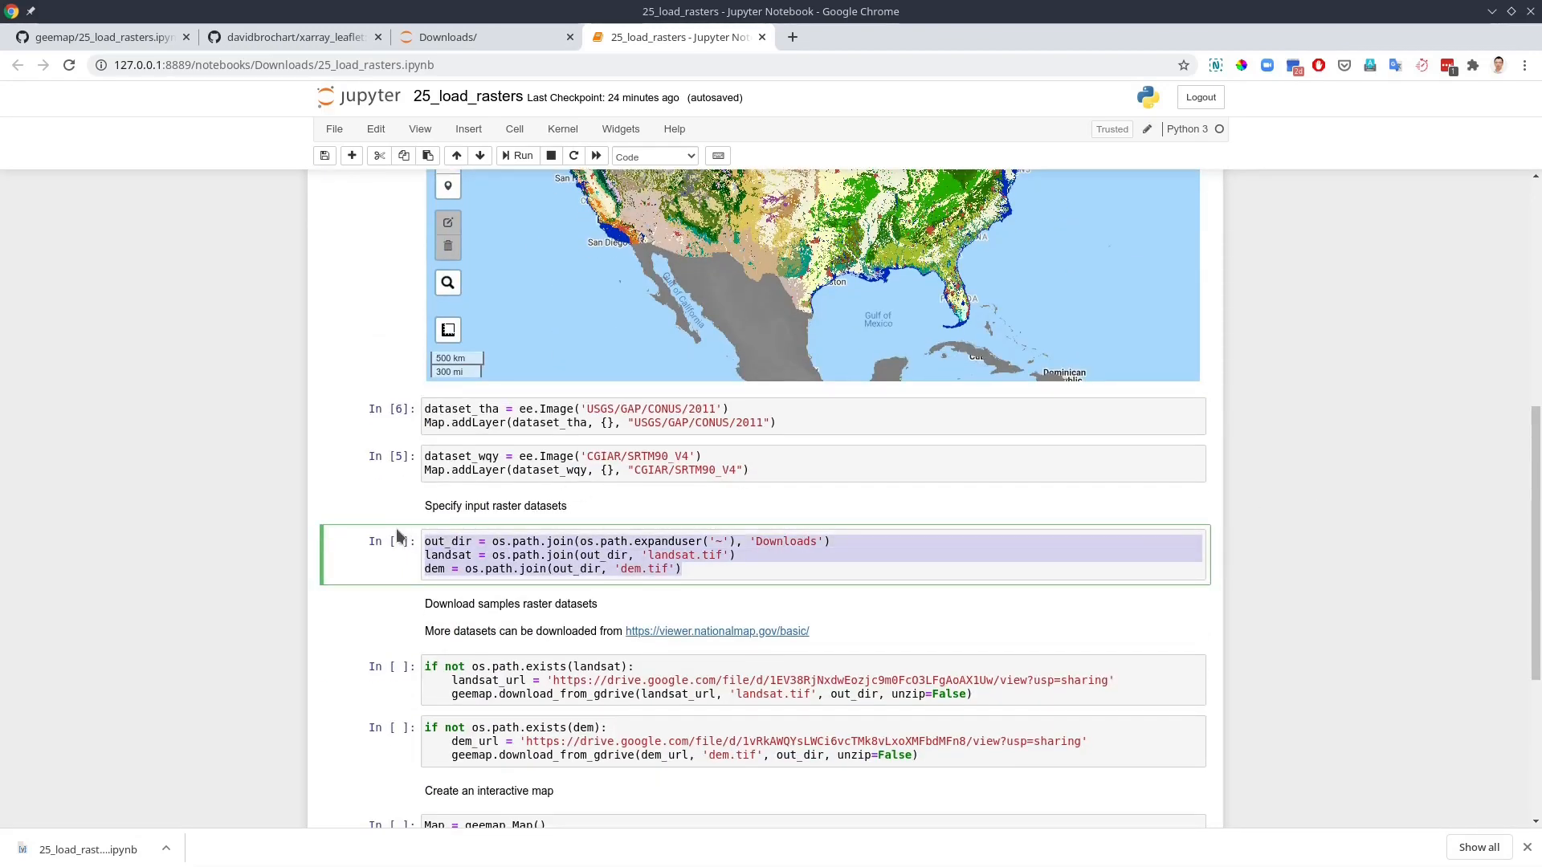
{"action": "left_click", "coordinate": [535, 551]}
{"action": "left_click_drag", "start_coordinate": [704, 567], "coordinate": [423, 541]}
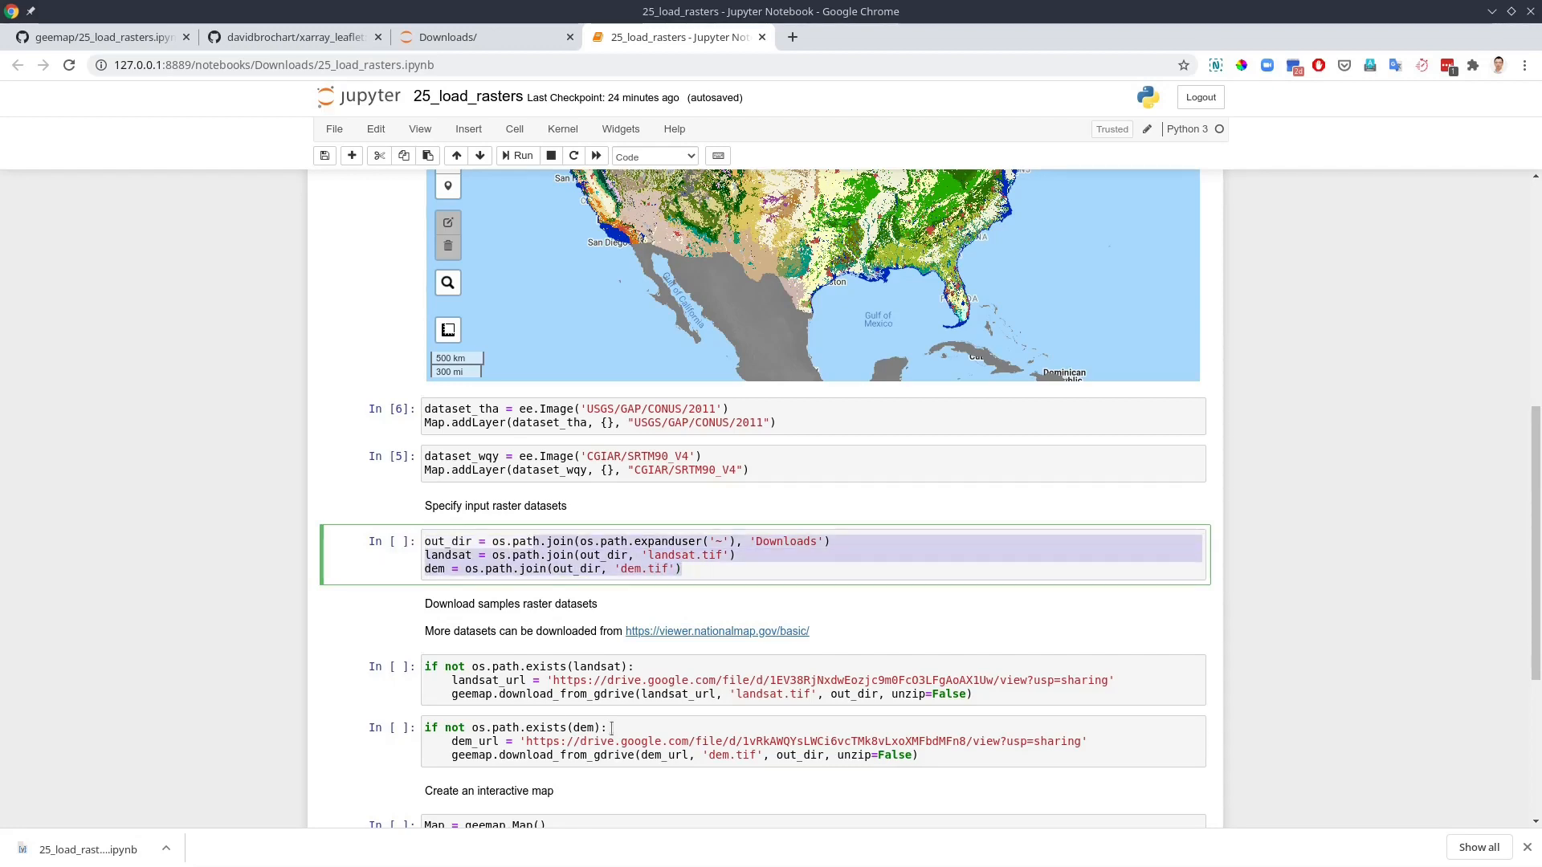
{"action": "left_click", "coordinate": [661, 569]}
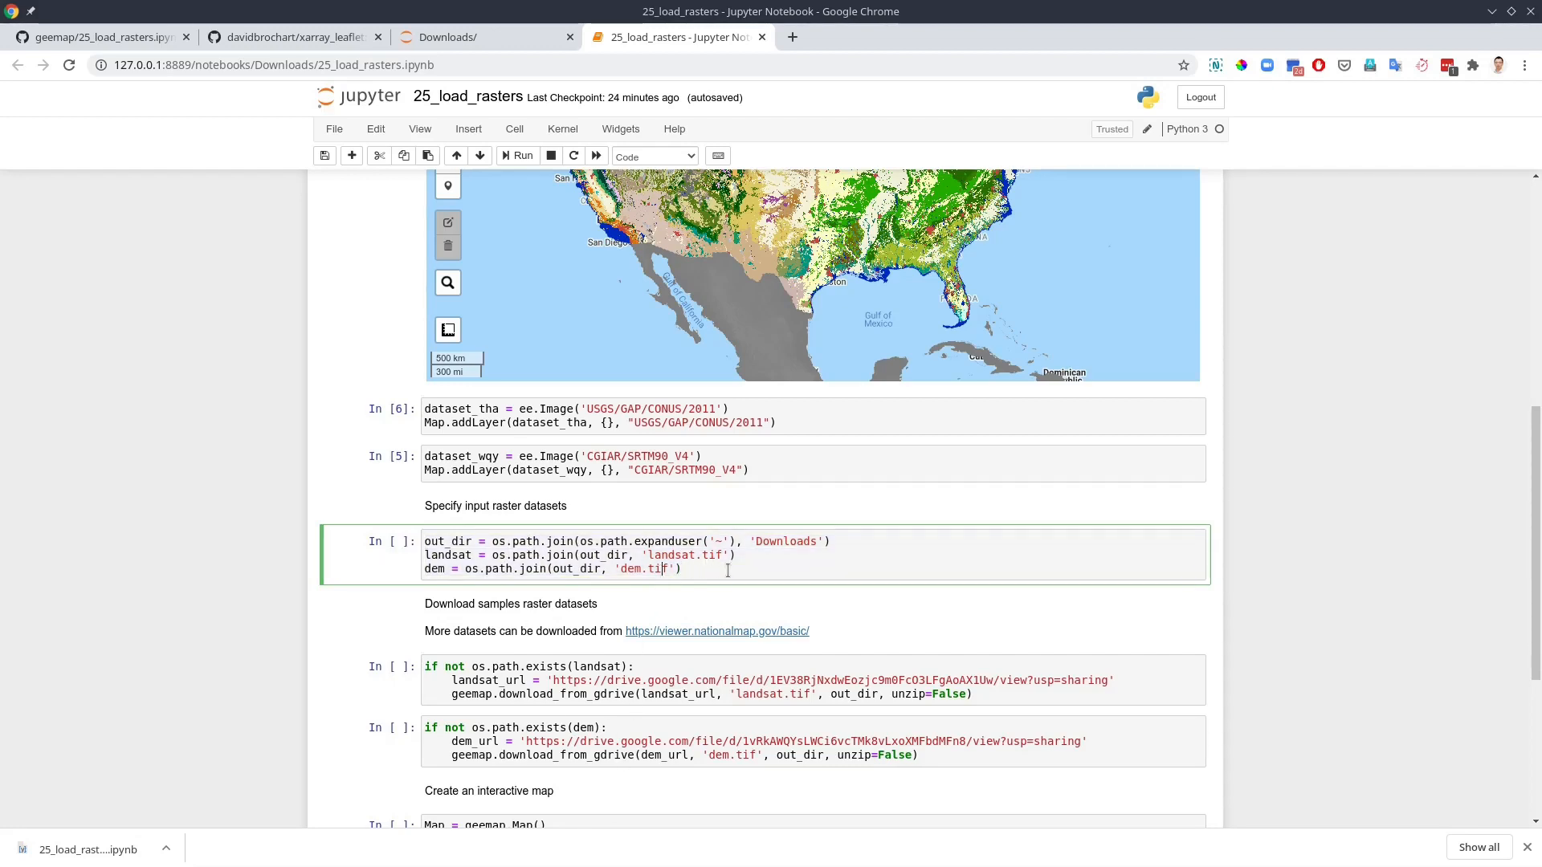
{"action": "left_click_drag", "start_coordinate": [727, 570], "coordinate": [412, 541]}
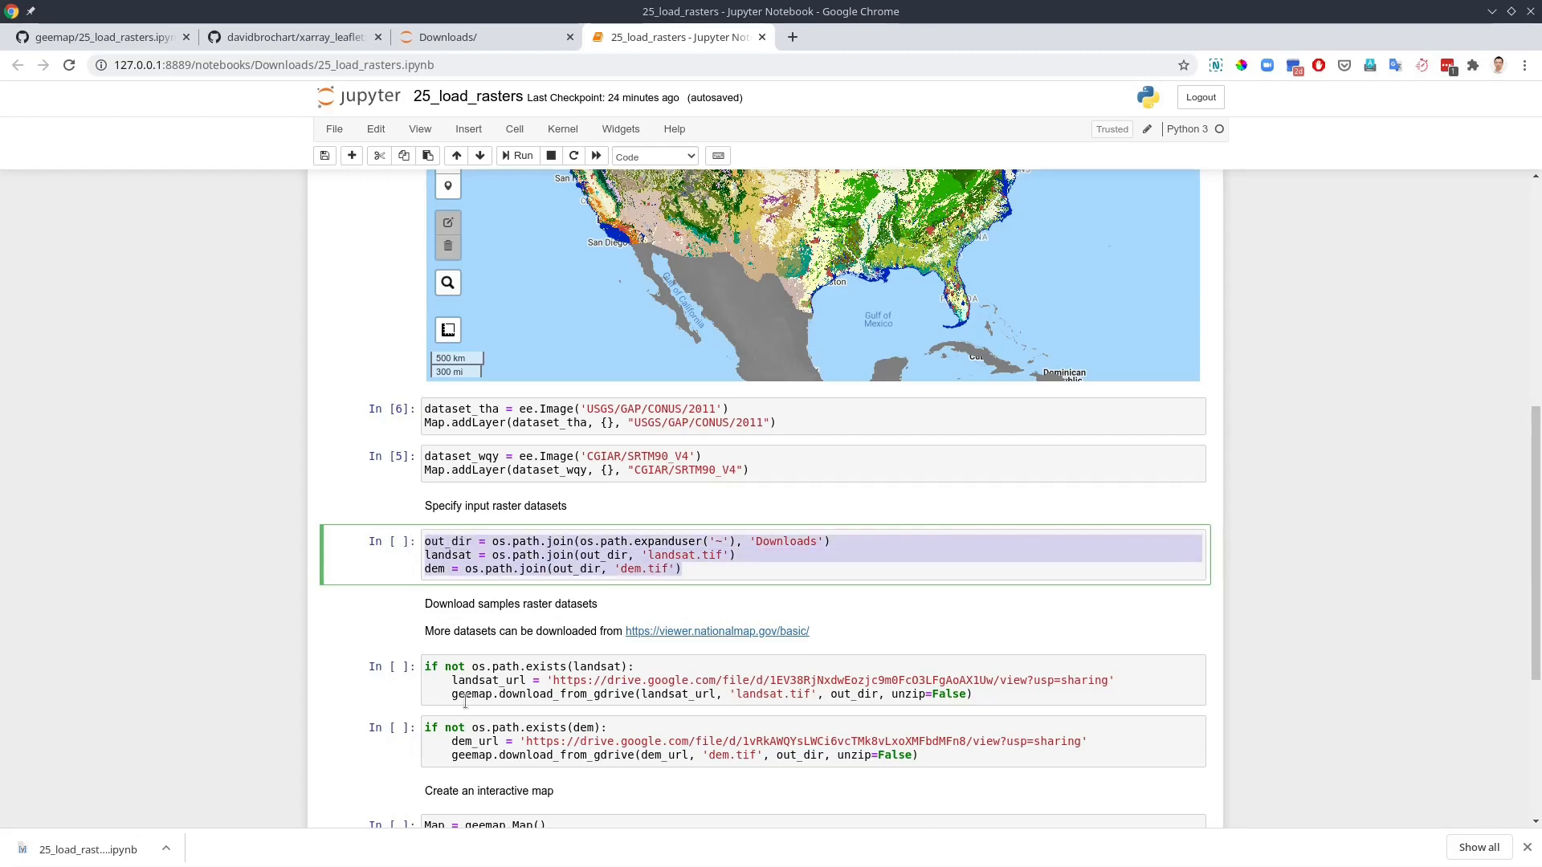
{"action": "double_click", "coordinate": [452, 541]}
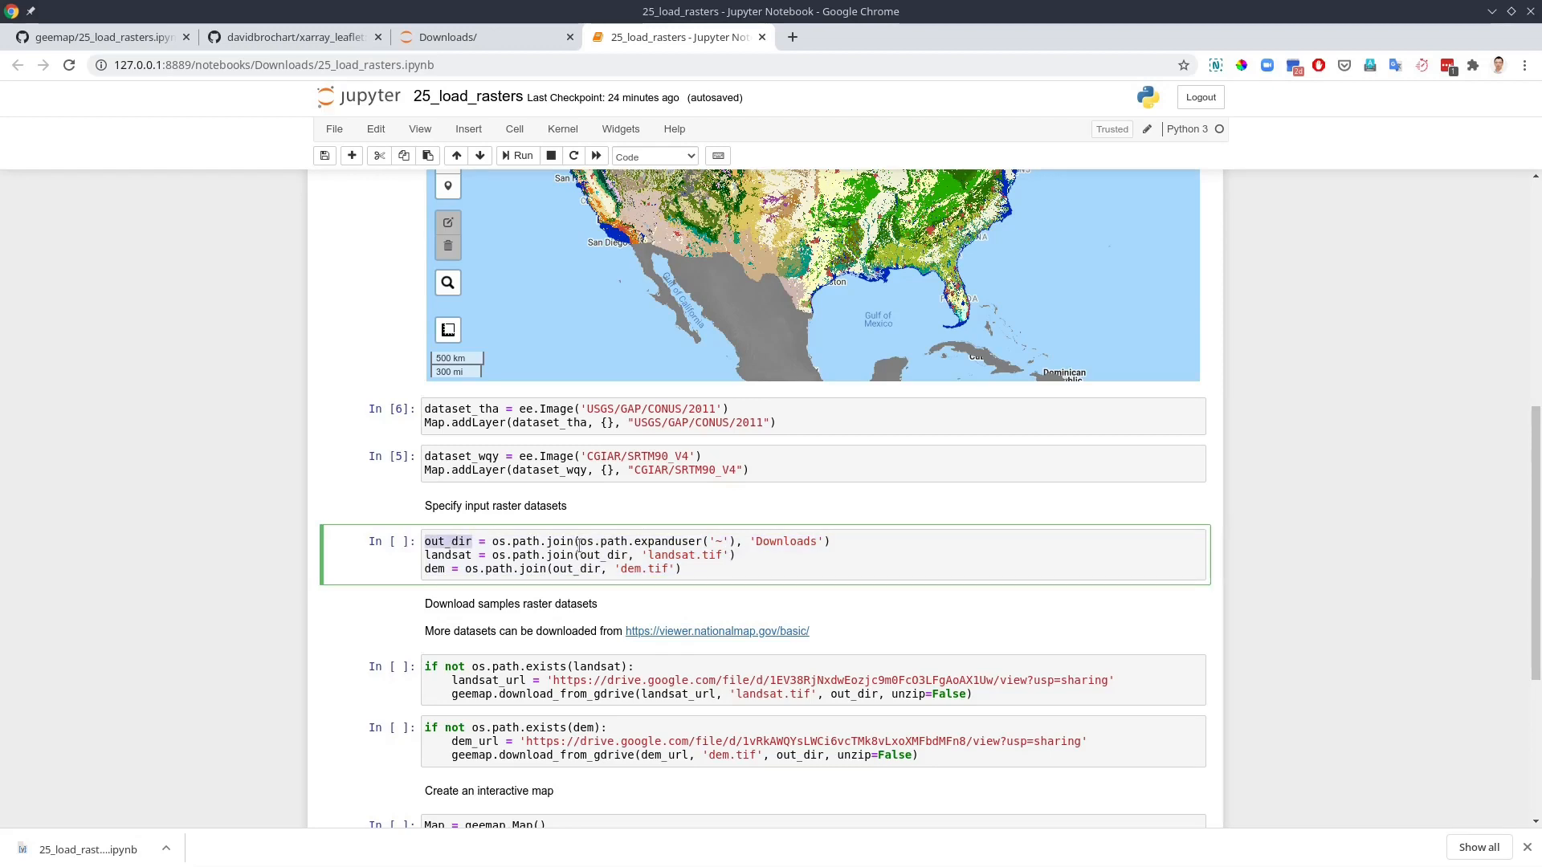
{"action": "left_click_drag", "start_coordinate": [550, 543], "coordinate": [843, 539]}
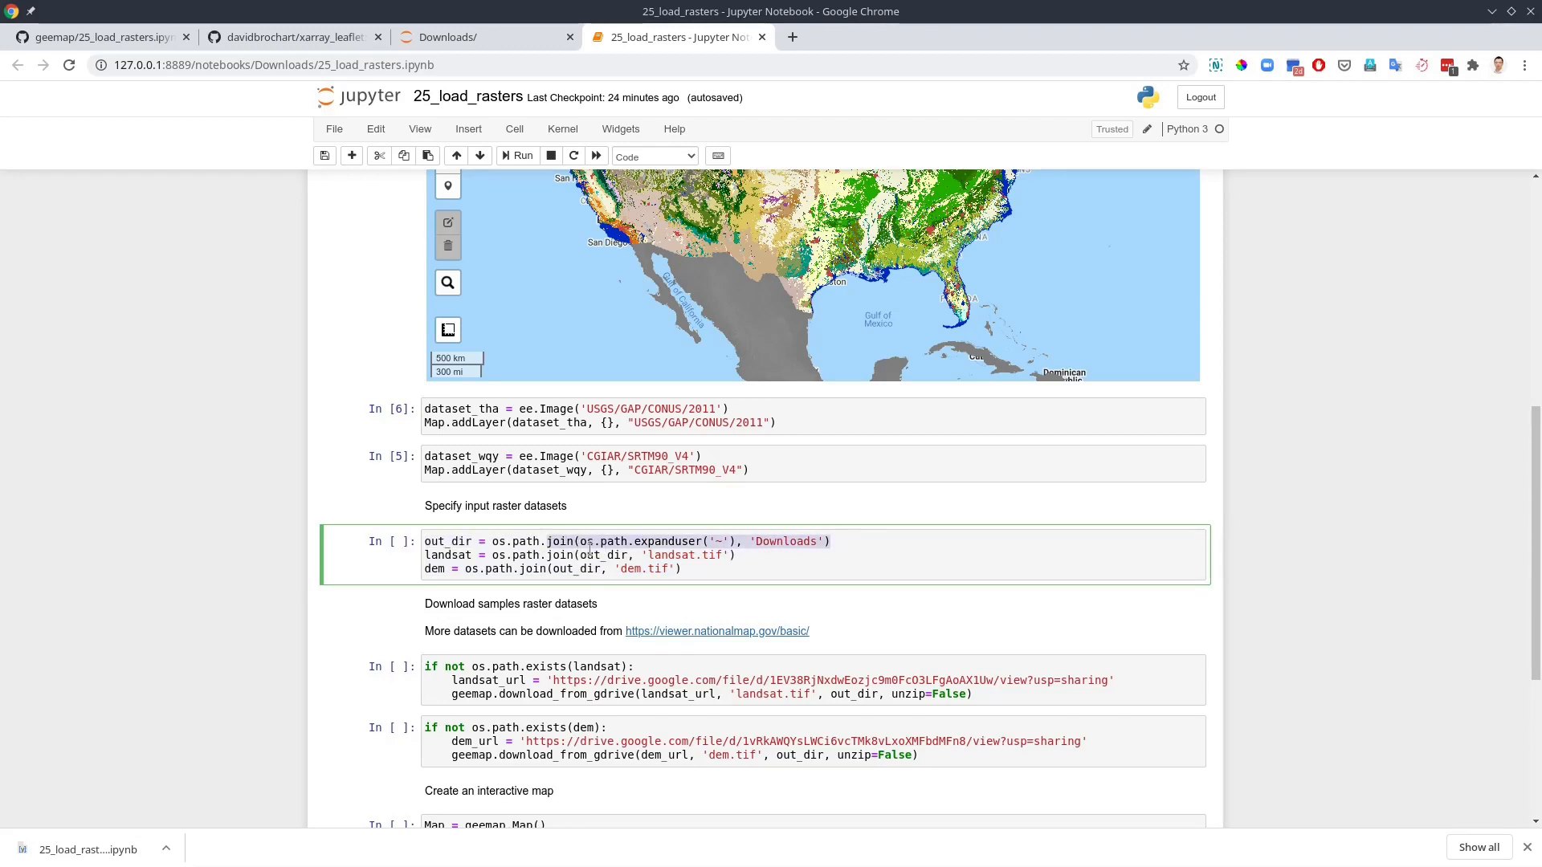
- Highlight the landsat.tif and dem.tif path names, run the cell, and check Downloads in Dolphin
{"action": "mouse_move", "coordinate": [490, 554]}
{"action": "left_mouse_down"}
{"action": "mouse_move", "coordinate": [740, 561]}
{"action": "mouse_move", "coordinate": [476, 555]}
{"action": "left_mouse_up"}
{"action": "left_click", "coordinate": [664, 567]}
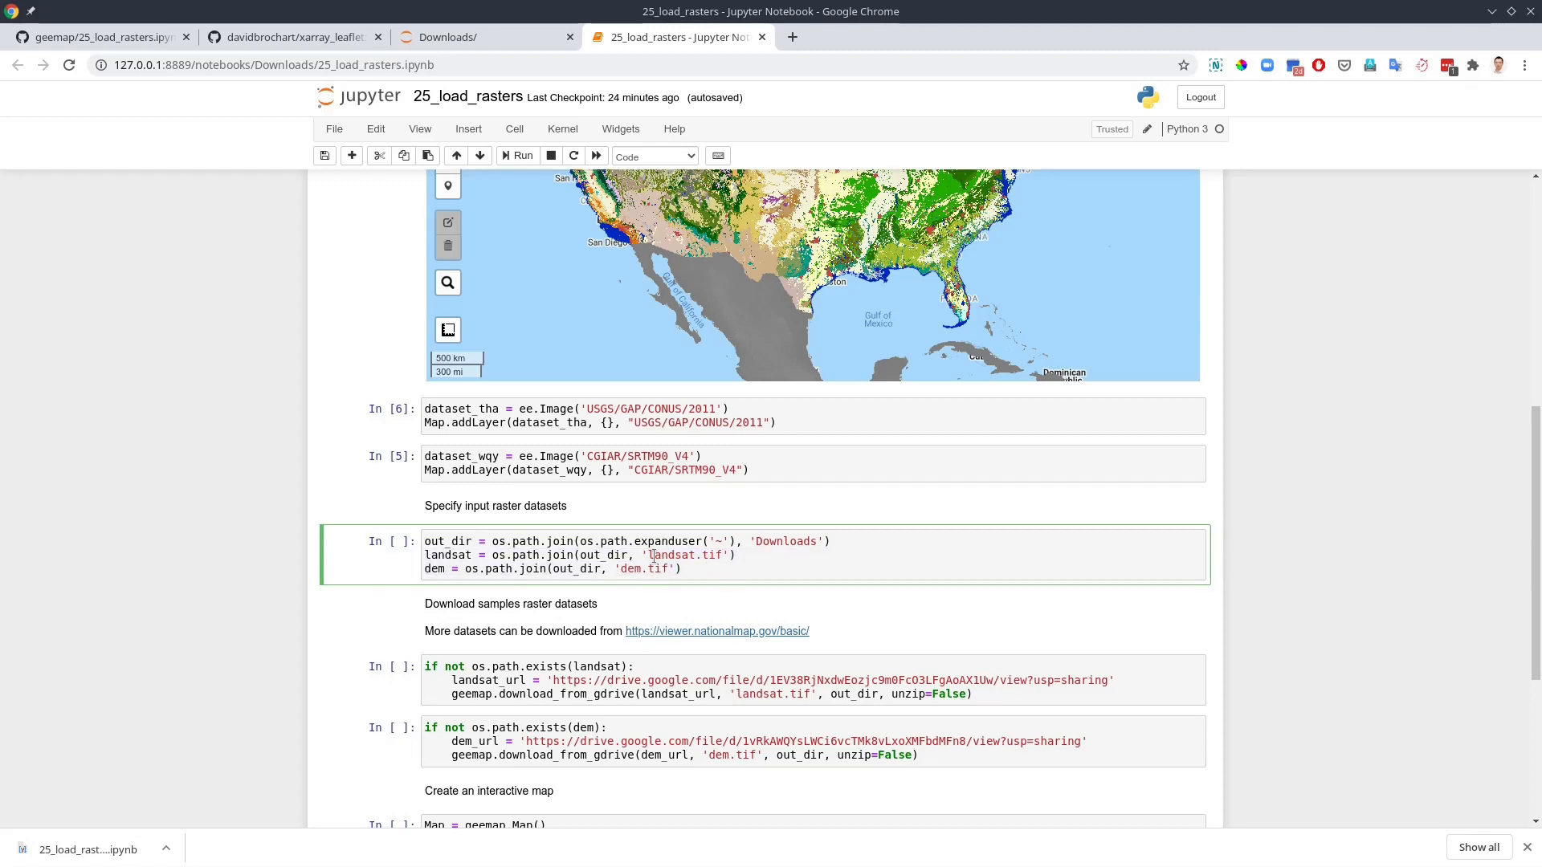
{"action": "left_click_drag", "start_coordinate": [652, 556], "coordinate": [677, 557]}
{"action": "double_click", "coordinate": [630, 570]}
{"action": "left_click", "coordinate": [686, 568]}
{"action": "left_click", "coordinate": [517, 155]}
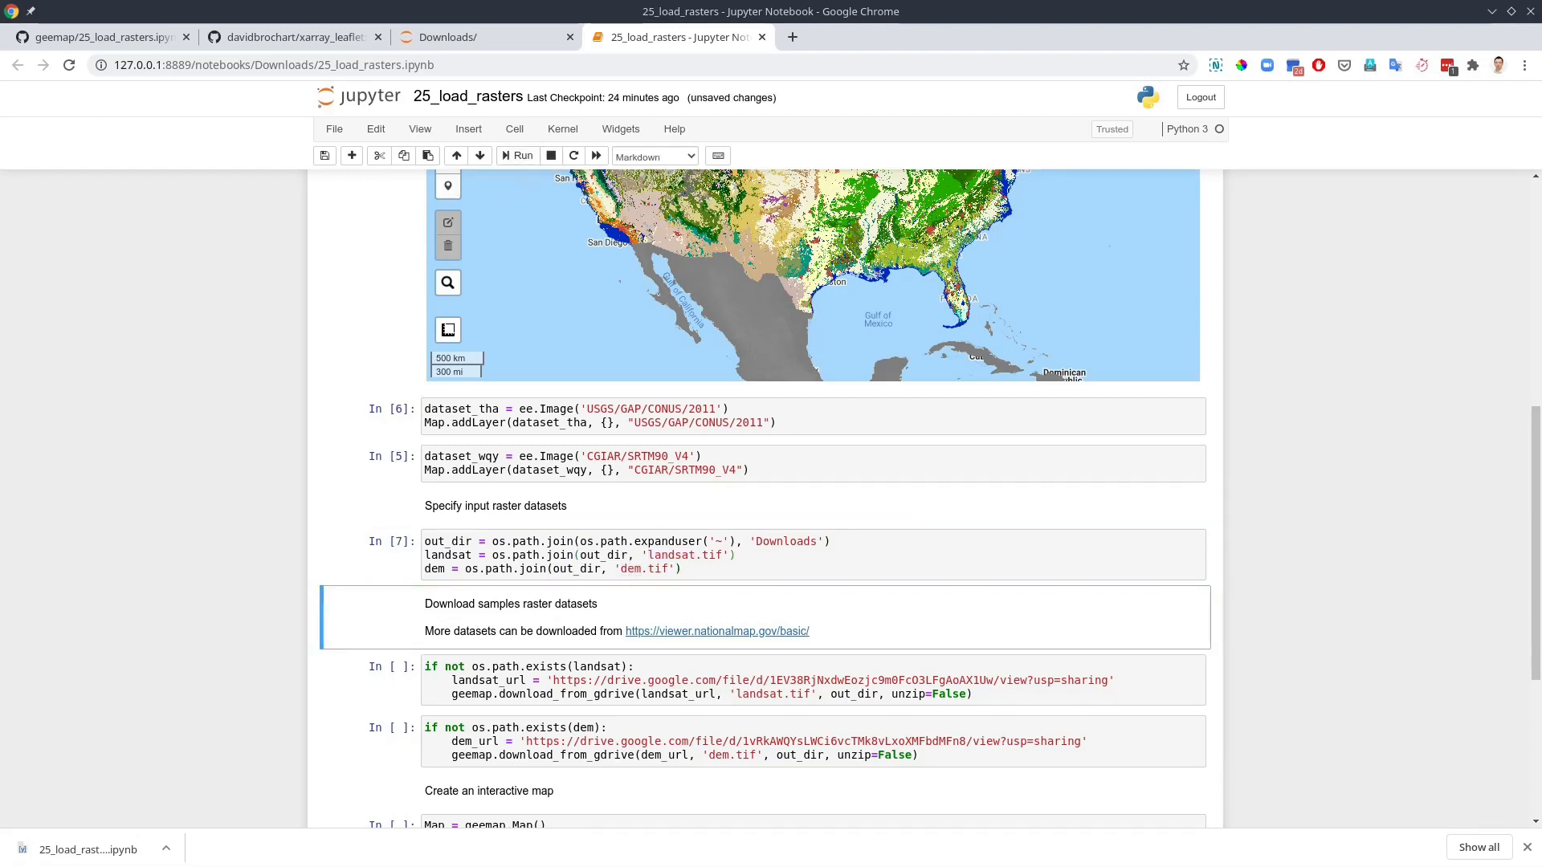
{"action": "key", "text": "alt+Tab"}
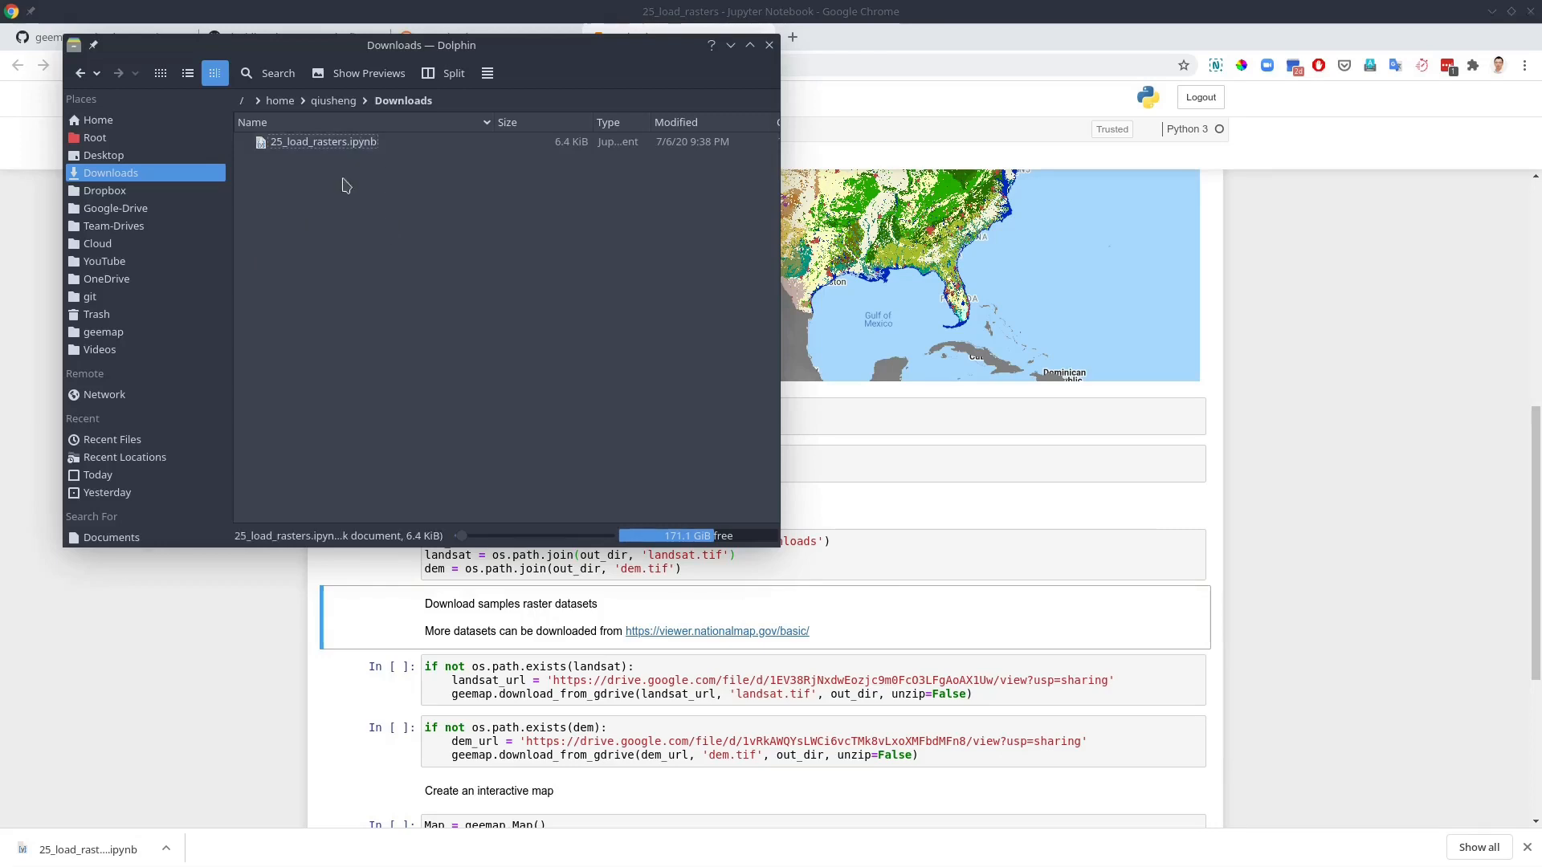
{"action": "left_click", "coordinate": [749, 47]}
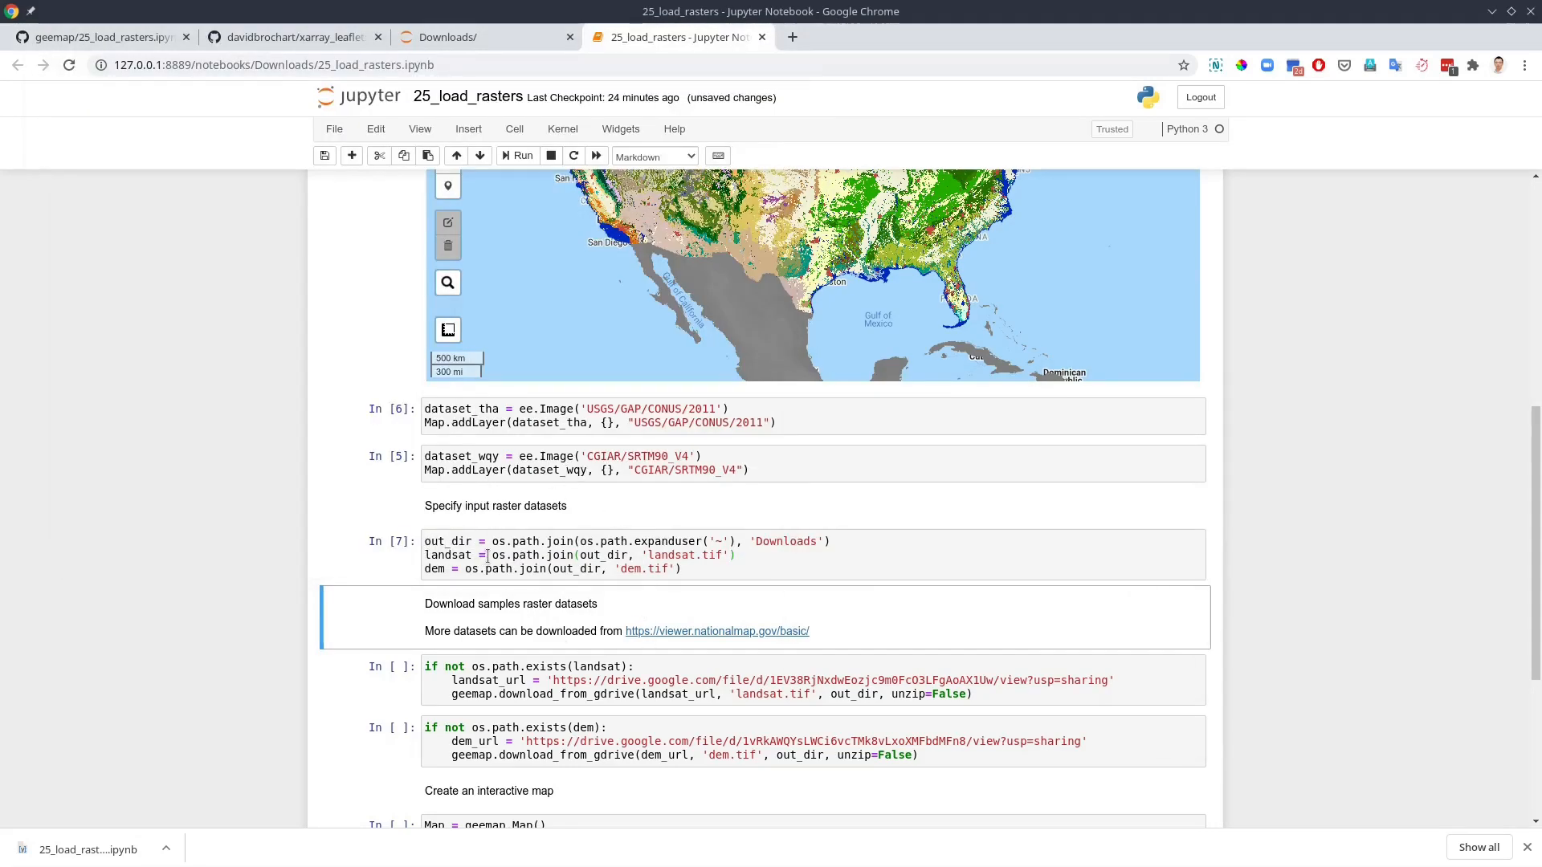
{"action": "left_click_drag", "start_coordinate": [491, 555], "coordinate": [737, 555]}
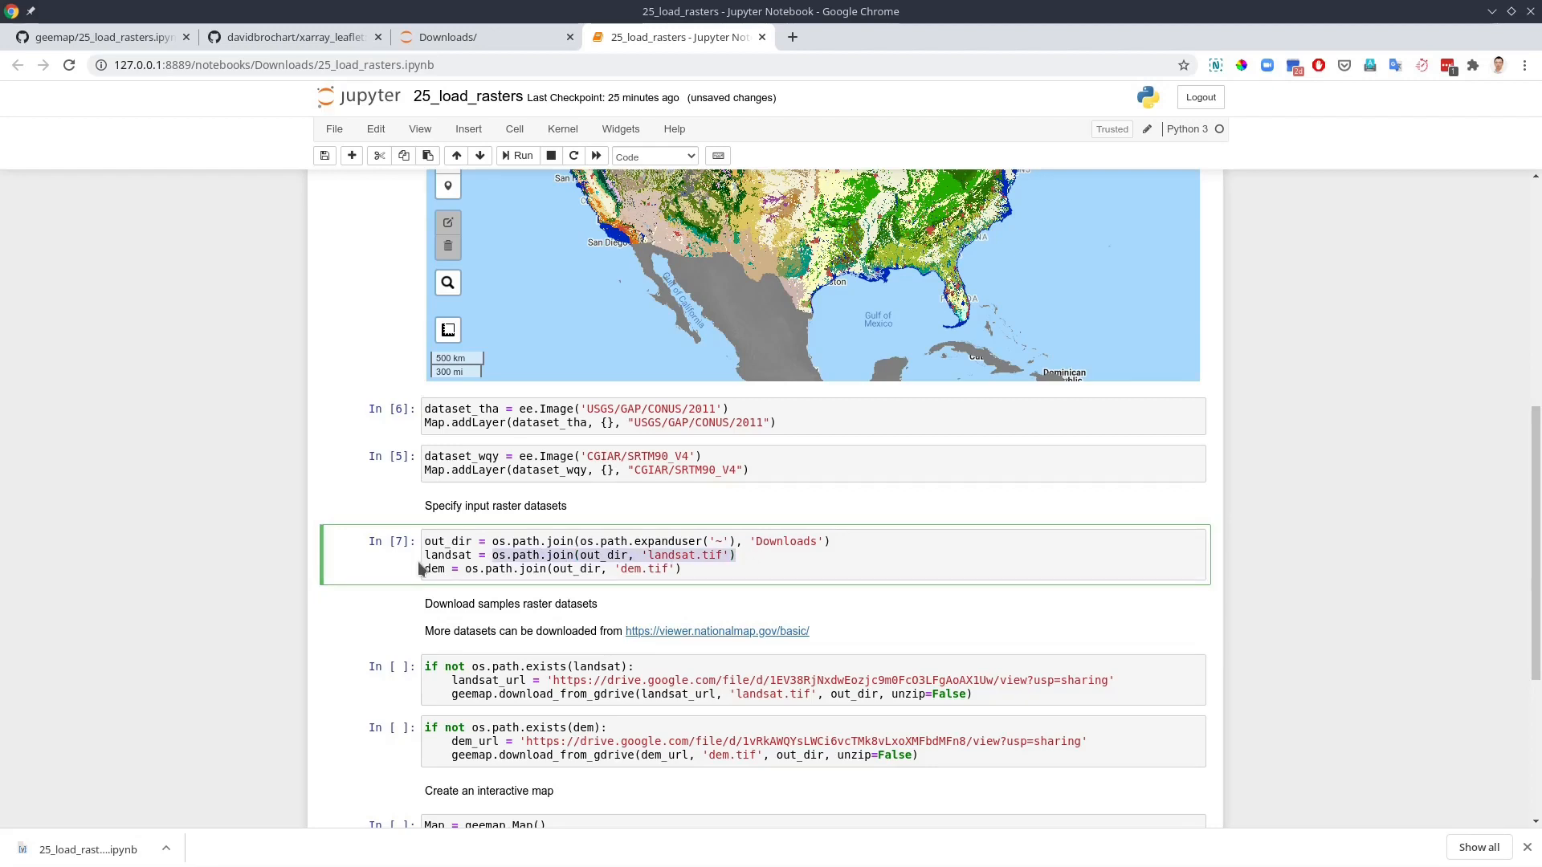
{"action": "left_click", "coordinate": [746, 555]}
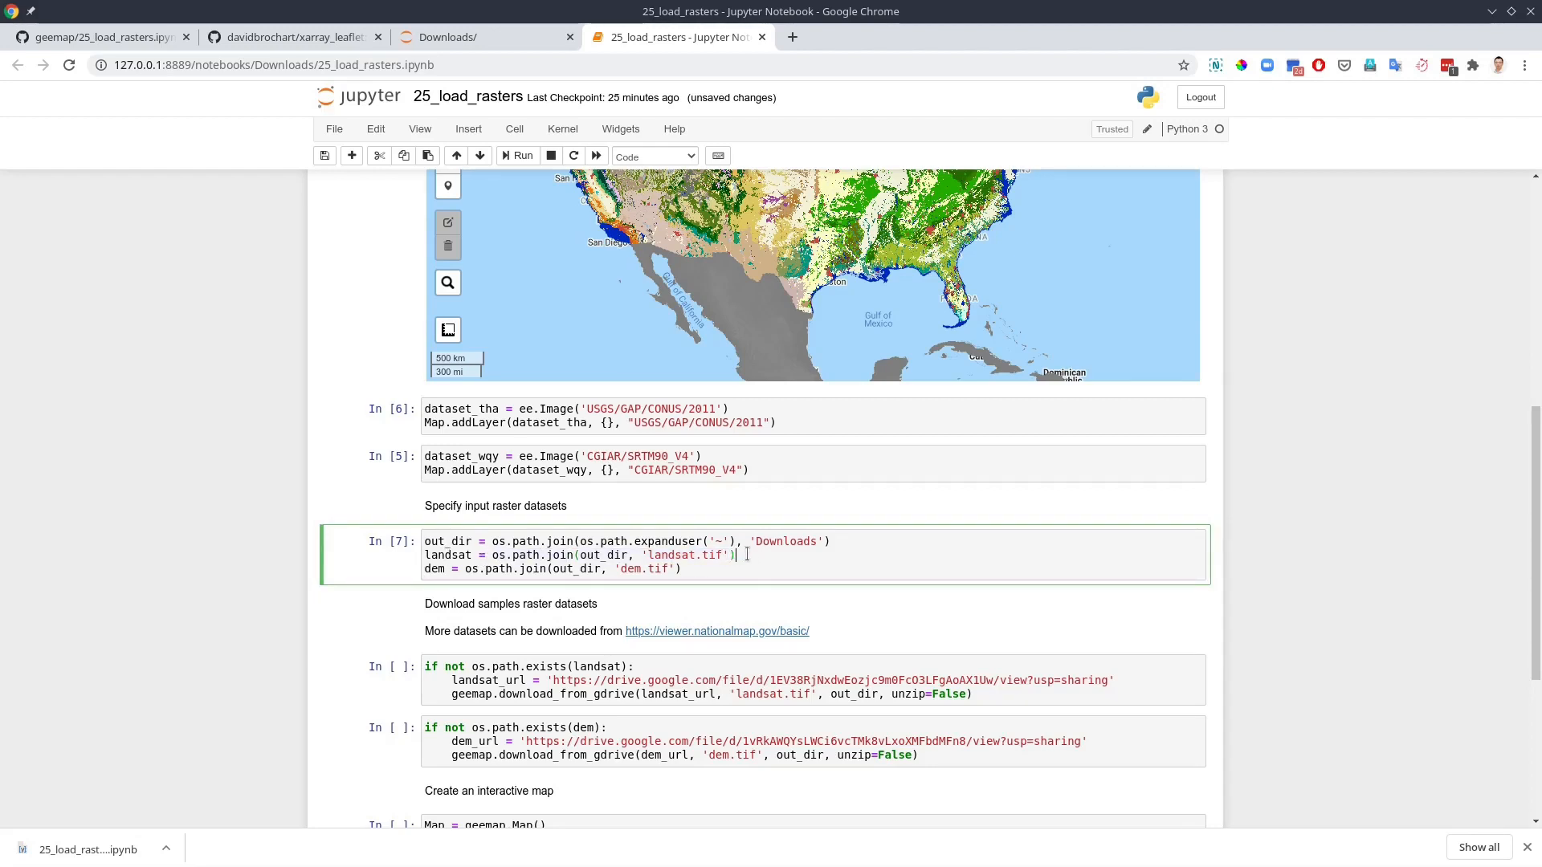
{"action": "left_click_drag", "start_coordinate": [735, 555], "coordinate": [487, 555]}
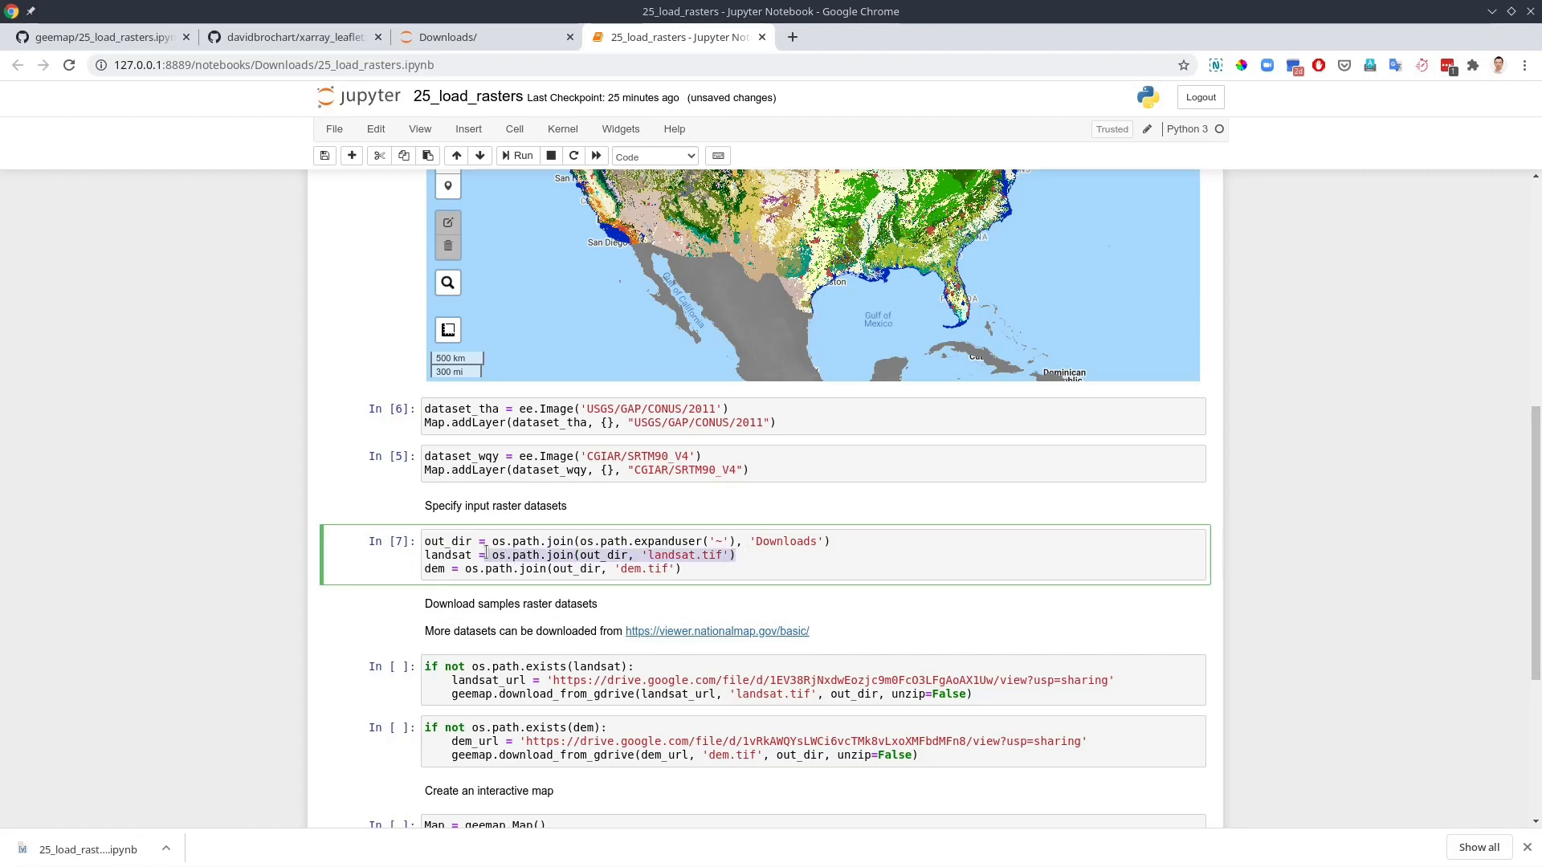
{"action": "left_click_drag", "start_coordinate": [682, 568], "coordinate": [465, 570]}
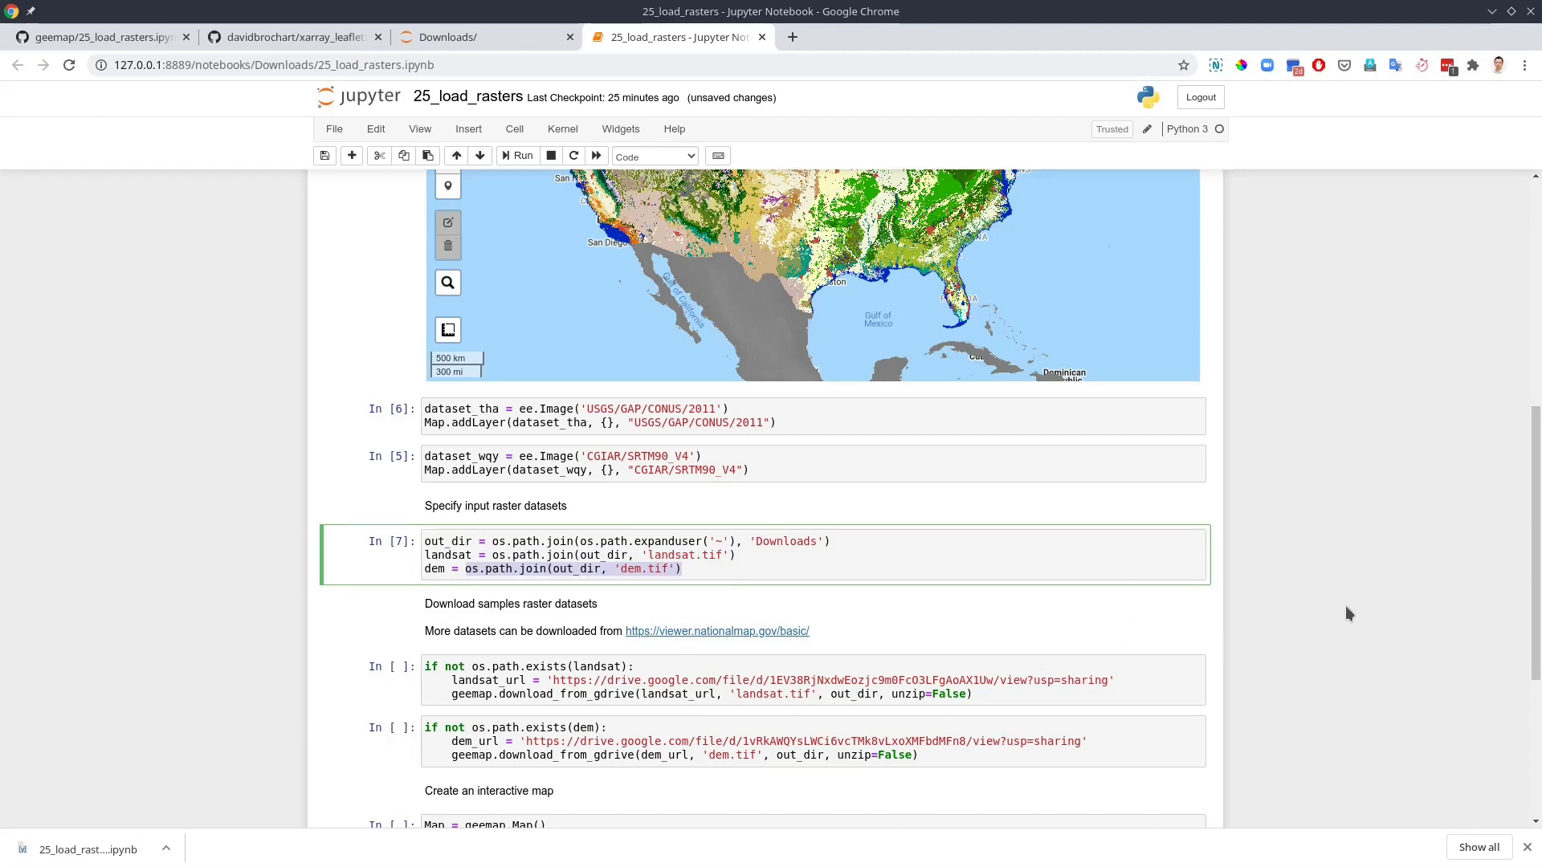
{"action": "scroll", "coordinate": [1346, 606], "scroll_direction": "down", "scroll_amount": 3}
- Run the landsat download cell and confirm landsat.tif appears in the Downloads folder
{"action": "left_click", "coordinate": [584, 503]}
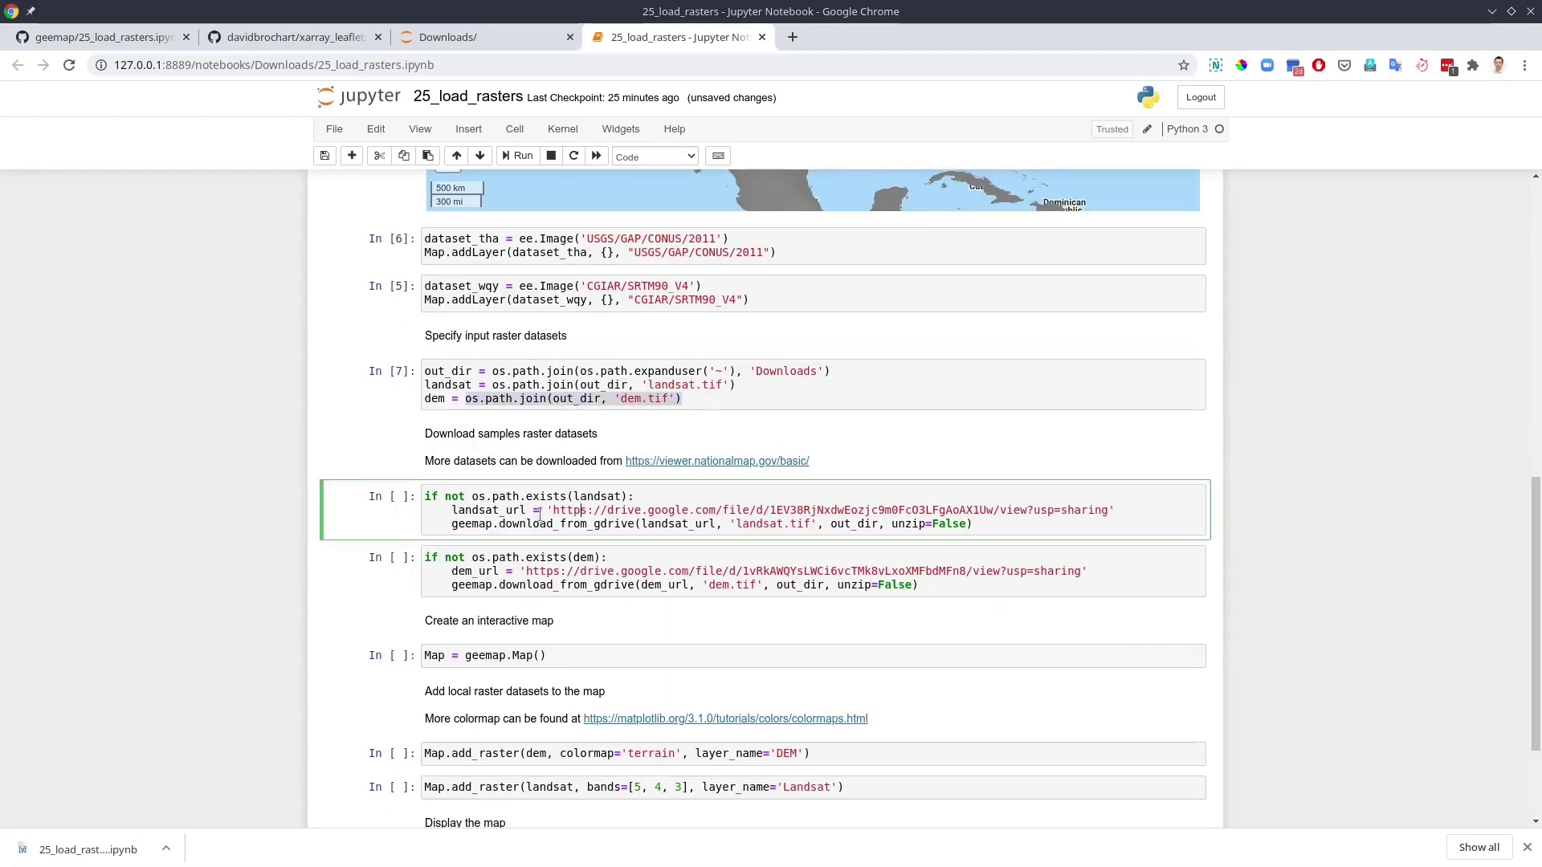
{"action": "left_click", "coordinate": [521, 157]}
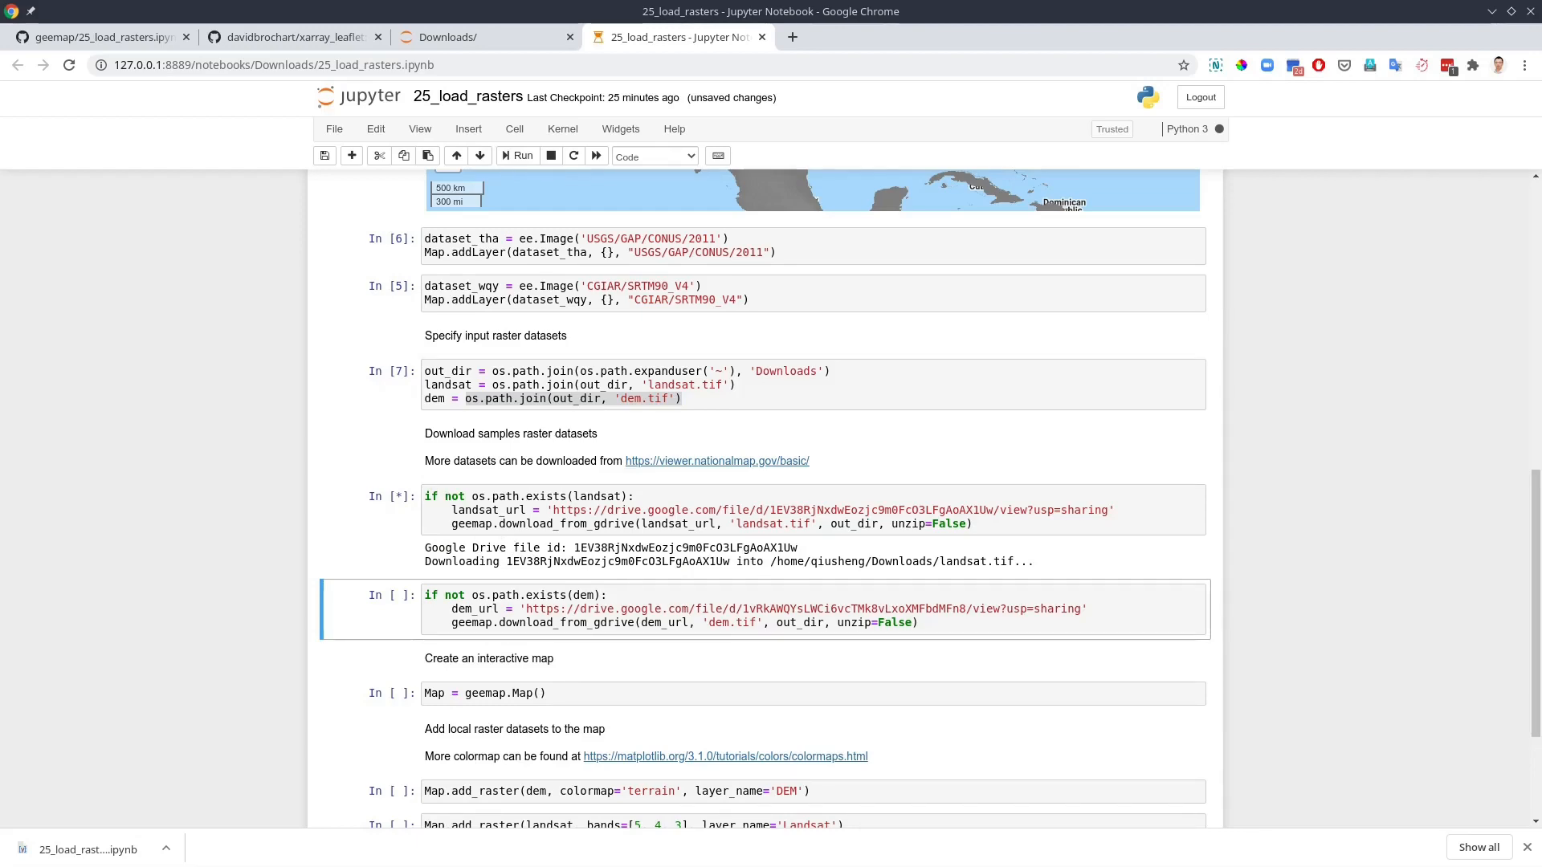
{"action": "key", "text": "alt+Tab"}
{"action": "mouse_move", "coordinate": [590, 120]}
{"action": "left_mouse_down"}
{"action": "mouse_move", "coordinate": [1377, 231]}
{"action": "mouse_move", "coordinate": [1392, 198]}
{"action": "left_mouse_up"}
{"action": "left_click", "coordinate": [1139, 313]}
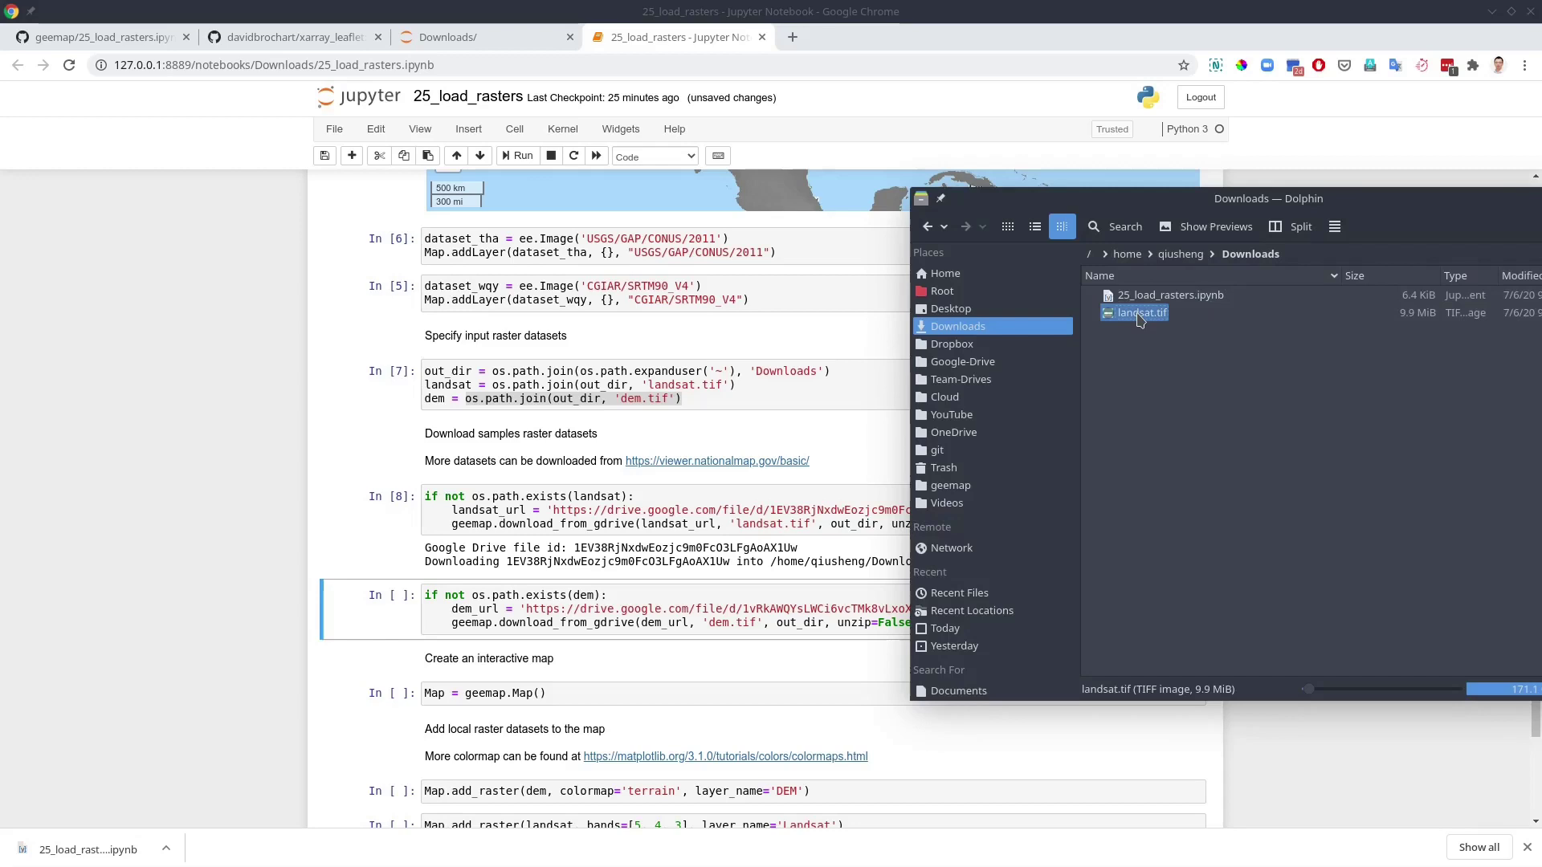
- Run the dem.tif download cell and glance at Downloads before returning to the notebook
{"action": "left_click", "coordinate": [601, 599]}
{"action": "left_click", "coordinate": [516, 156]}
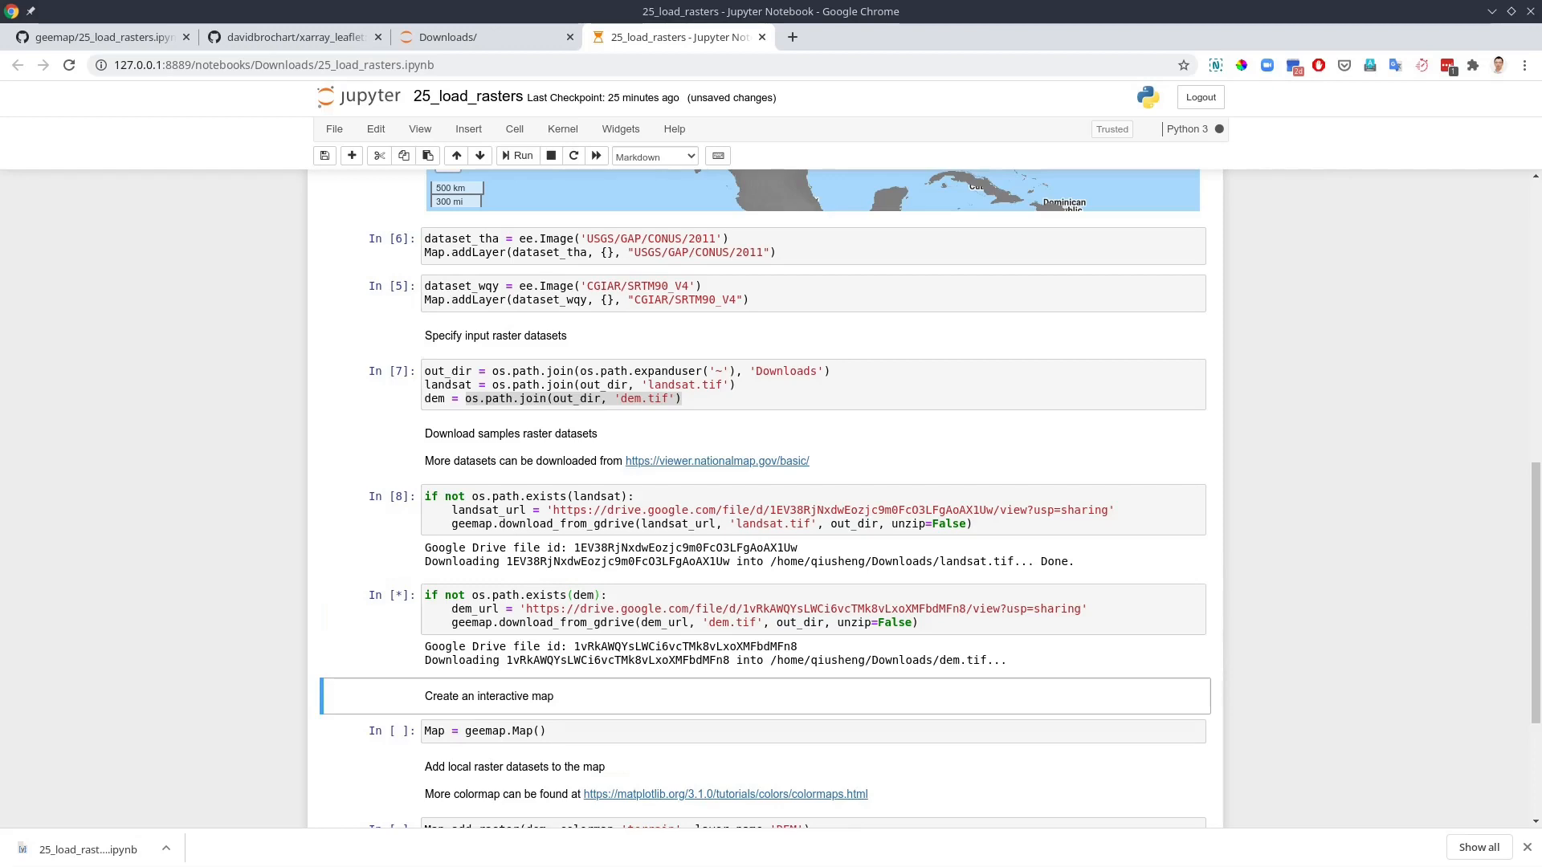
{"action": "key", "text": "alt+Tab"}
{"action": "left_click", "coordinate": [1144, 22]}
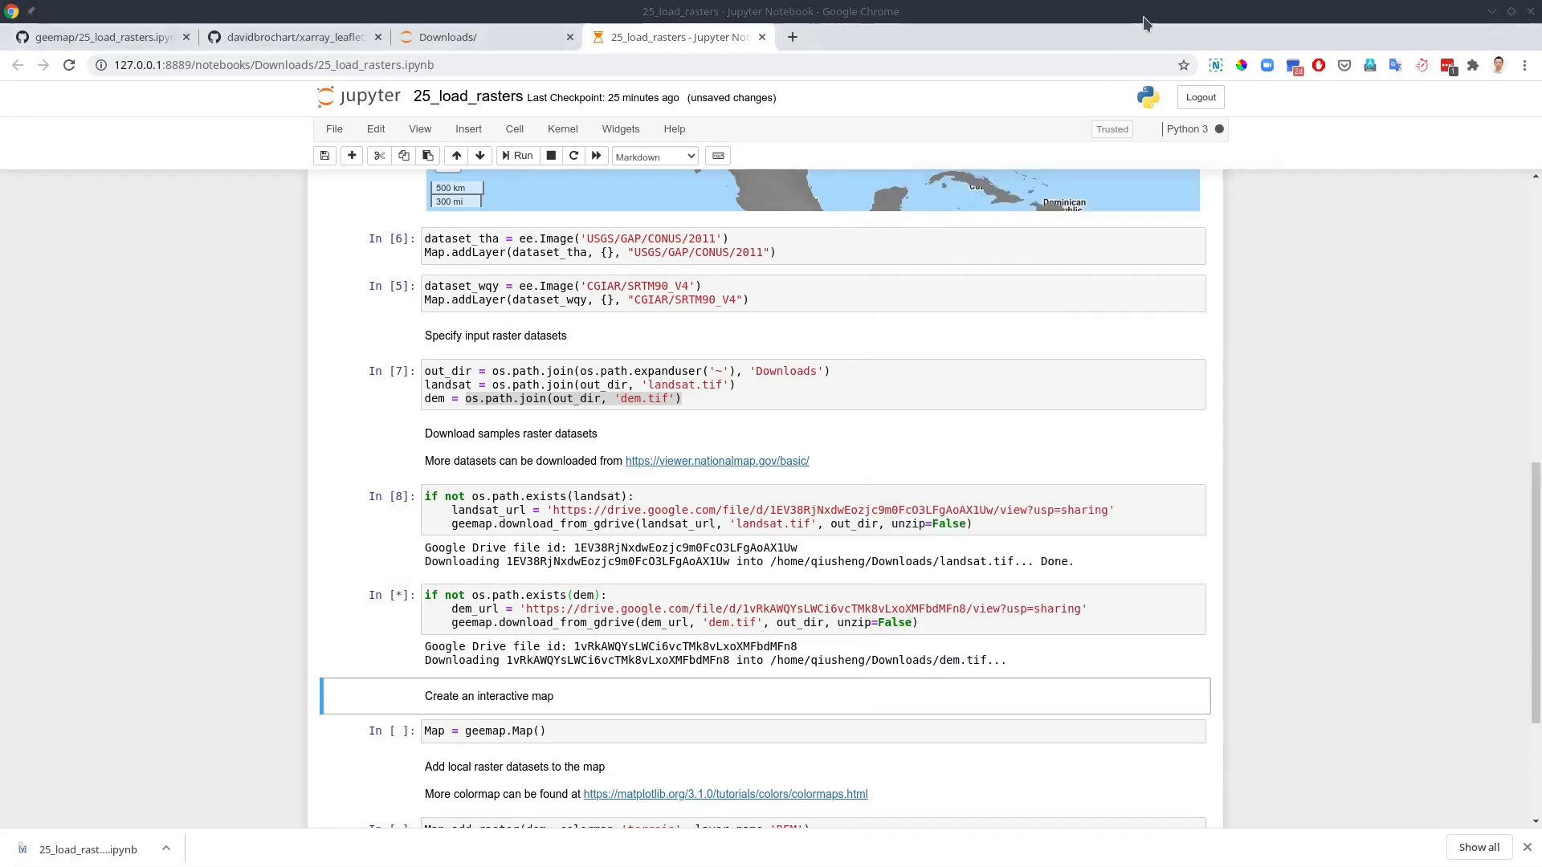
- Resize the Chrome window to the left beside Dolphin and select the create-map section
{"action": "double_click", "coordinate": [1144, 22]}
{"action": "left_click_drag", "start_coordinate": [766, 12], "coordinate": [626, 50]}
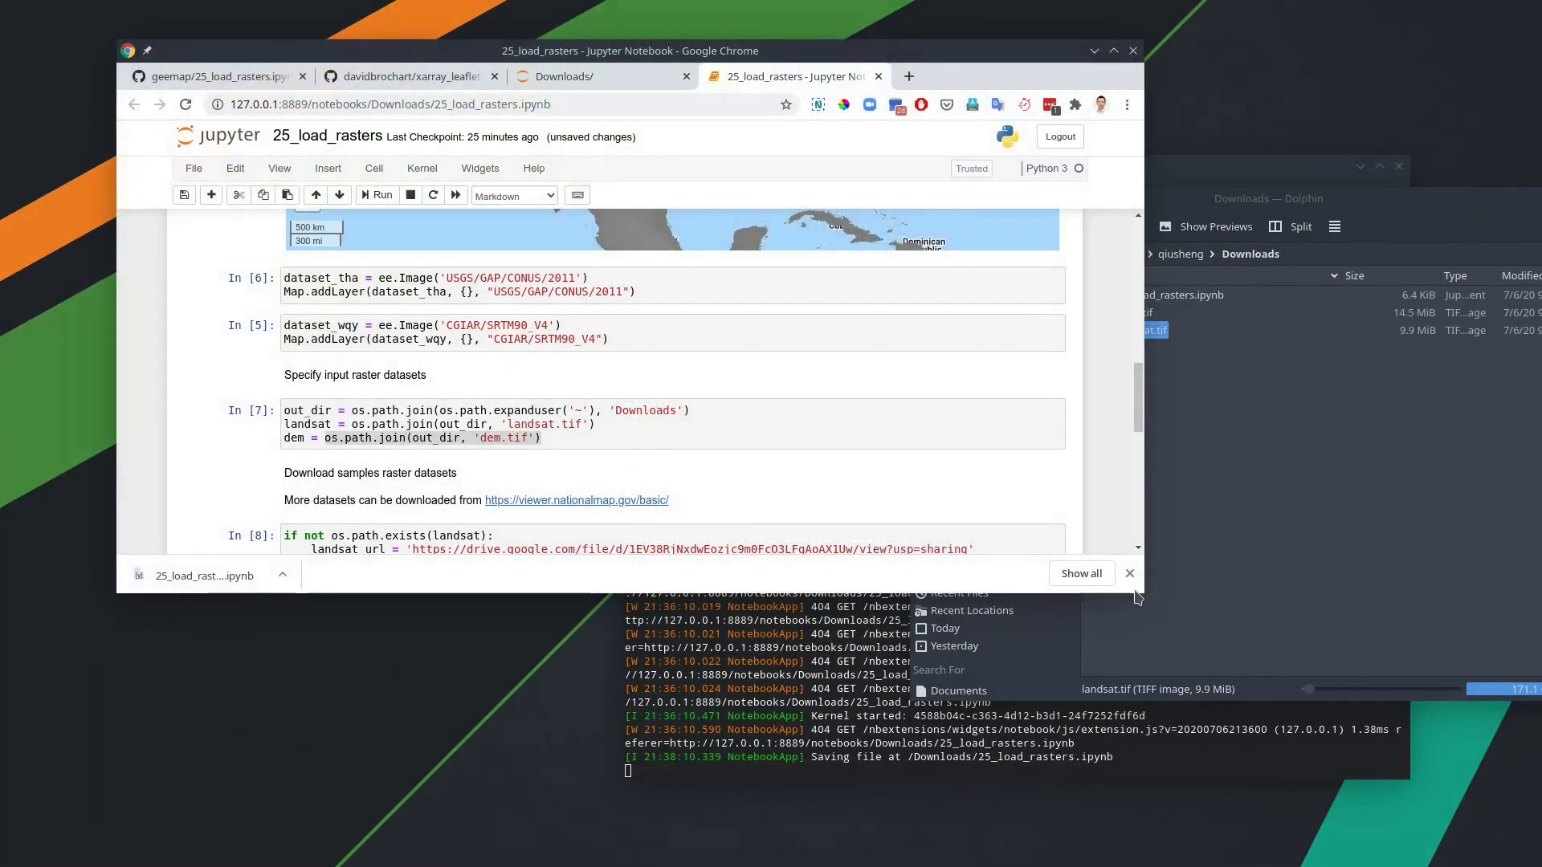
{"action": "left_click_drag", "start_coordinate": [1144, 592], "coordinate": [969, 829]}
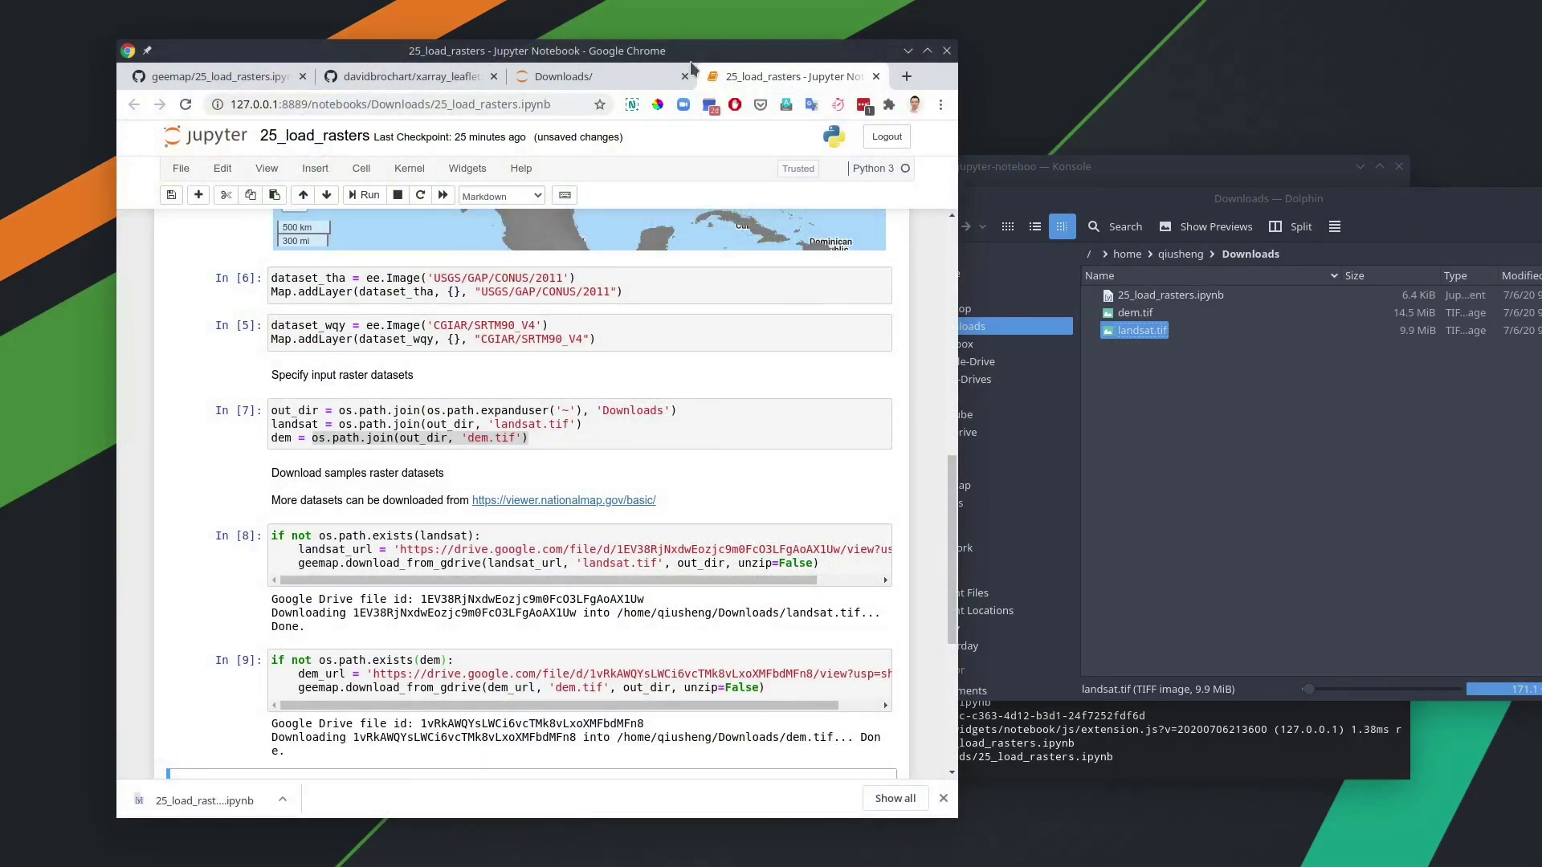
{"action": "left_click_drag", "start_coordinate": [698, 51], "coordinate": [638, 29]}
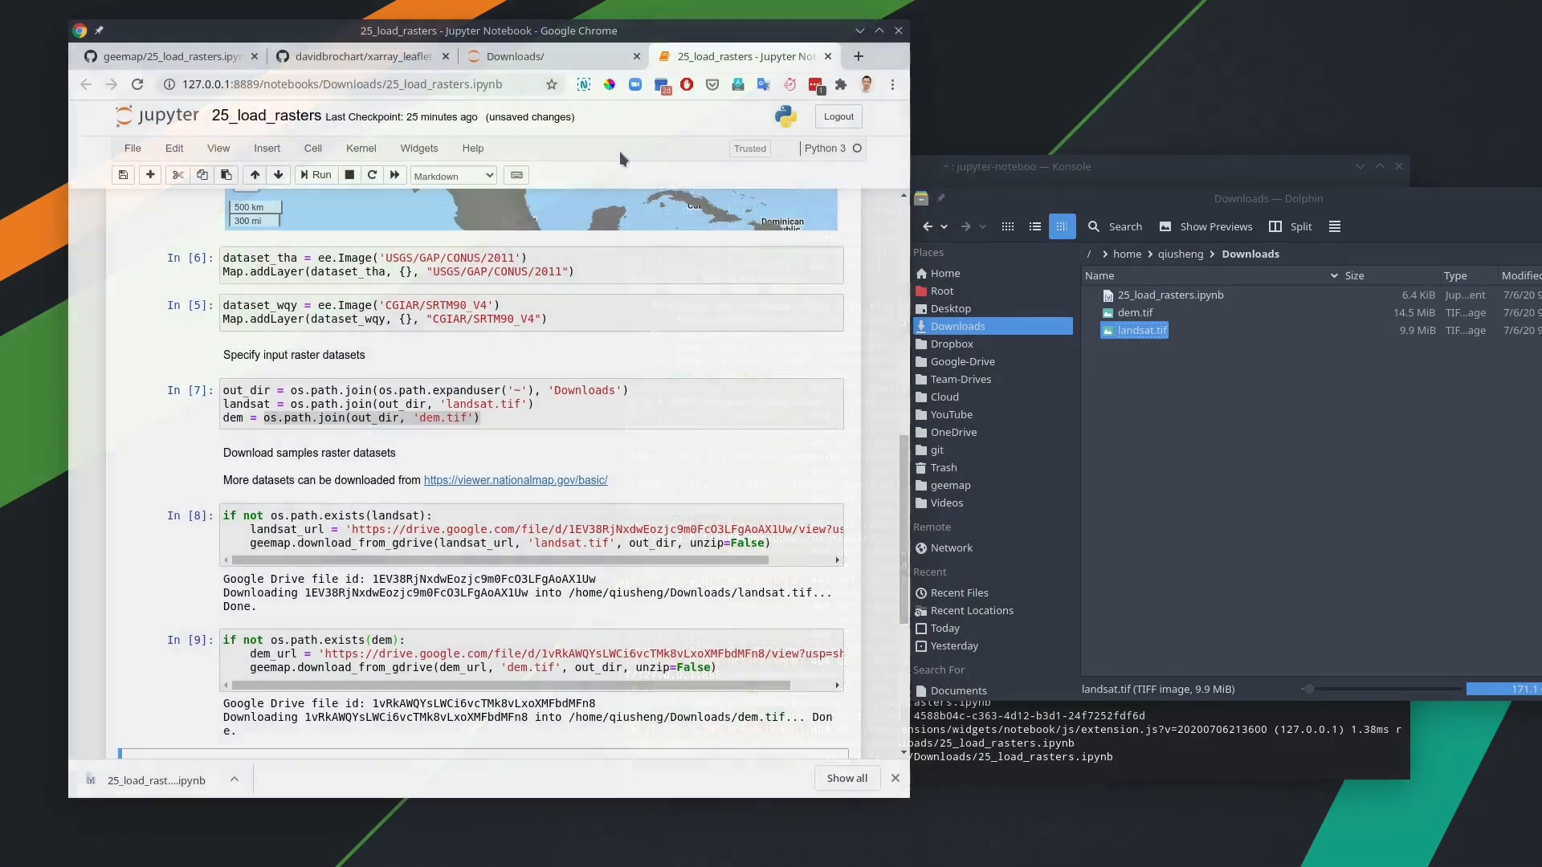
{"action": "scroll", "coordinate": [582, 482], "scroll_direction": "down", "scroll_amount": 2}
{"action": "scroll", "coordinate": [482, 507], "scroll_direction": "down", "scroll_amount": 2}
{"action": "left_click", "coordinate": [482, 511]}
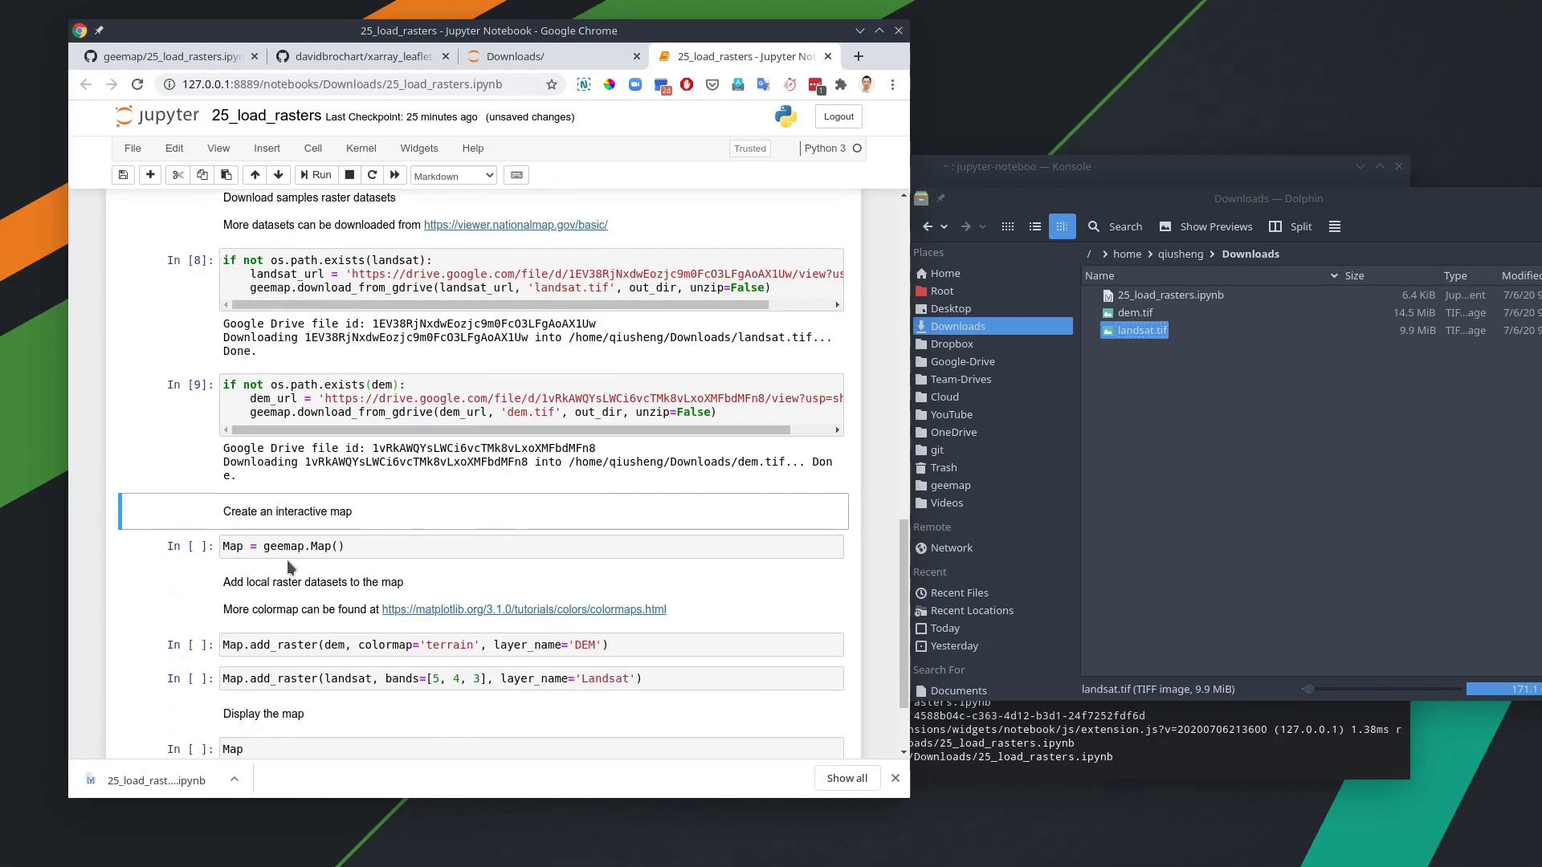
{"action": "scroll", "coordinate": [389, 551], "scroll_direction": "down", "scroll_amount": 2}
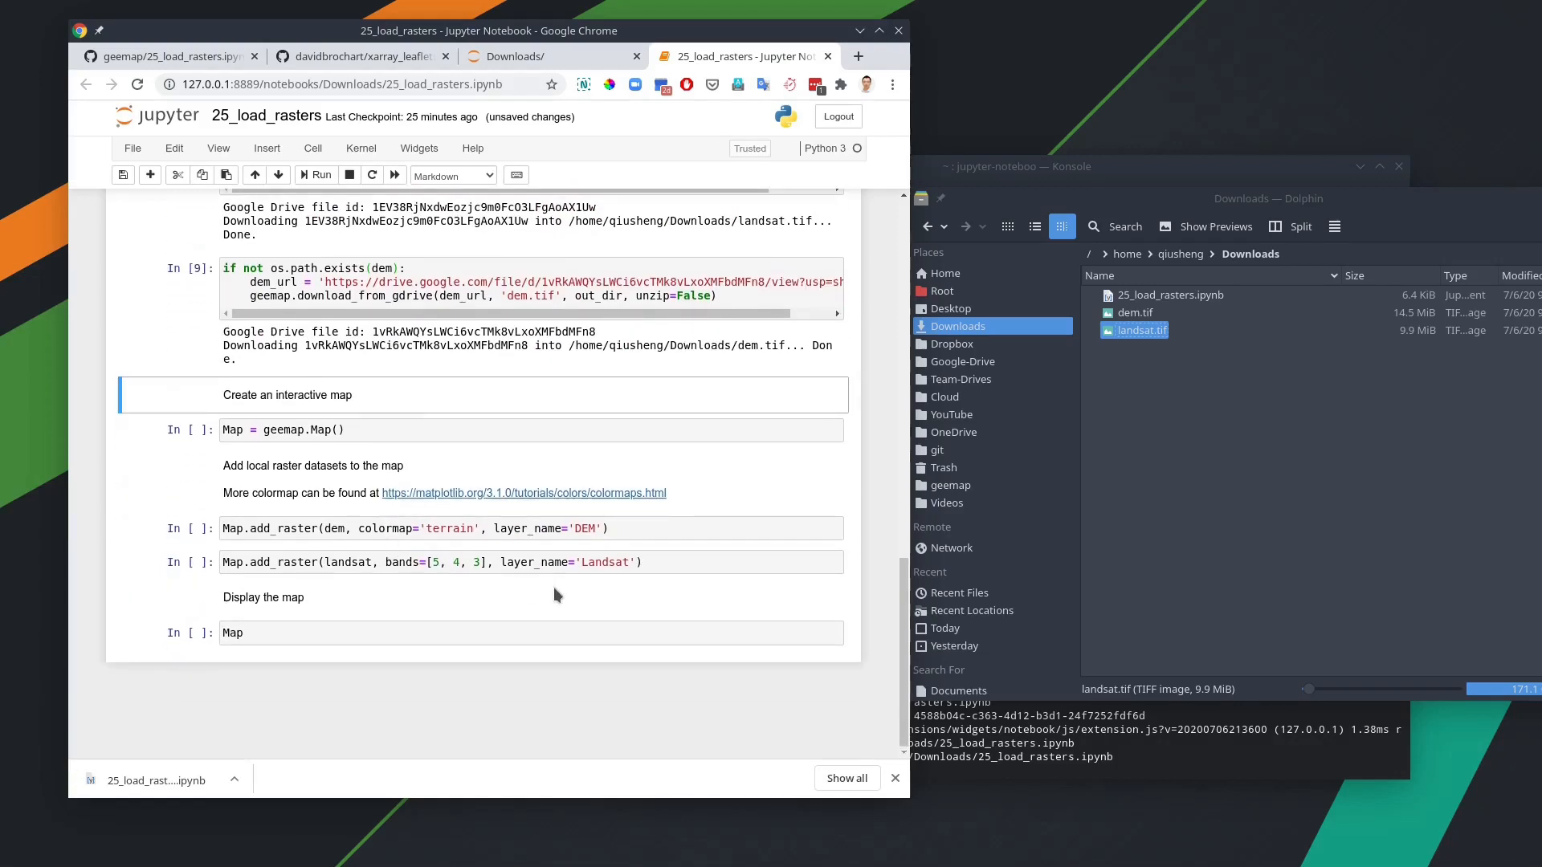
{"action": "scroll", "coordinate": [554, 595], "scroll_direction": "up", "scroll_amount": 4}
{"action": "scroll", "coordinate": [554, 543], "scroll_direction": "up", "scroll_amount": 4}
{"action": "scroll", "coordinate": [602, 473], "scroll_direction": "up", "scroll_amount": 3}
{"action": "scroll", "coordinate": [602, 473], "scroll_direction": "up", "scroll_amount": 3}
{"action": "scroll", "coordinate": [877, 545], "scroll_direction": "down", "scroll_amount": 4}
{"action": "scroll", "coordinate": [877, 545], "scroll_direction": "down", "scroll_amount": 5}
- Comment out the extra geemap.Map() line and check the dem and landsat path variables
{"action": "left_click", "coordinate": [376, 429]}
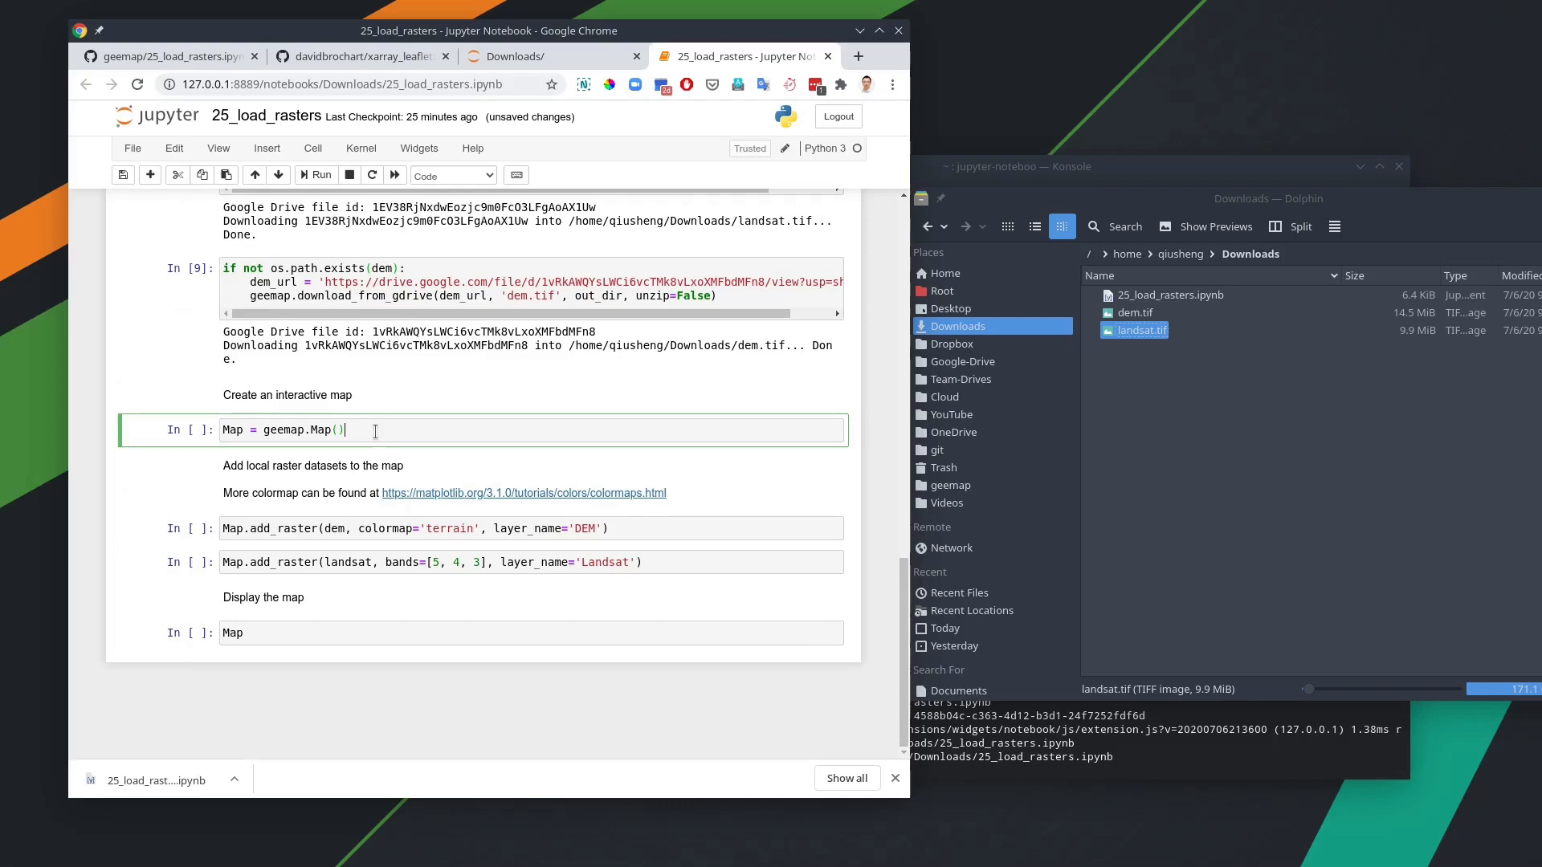
{"action": "key", "text": "ctrl+slash"}
{"action": "left_click", "coordinate": [332, 528]}
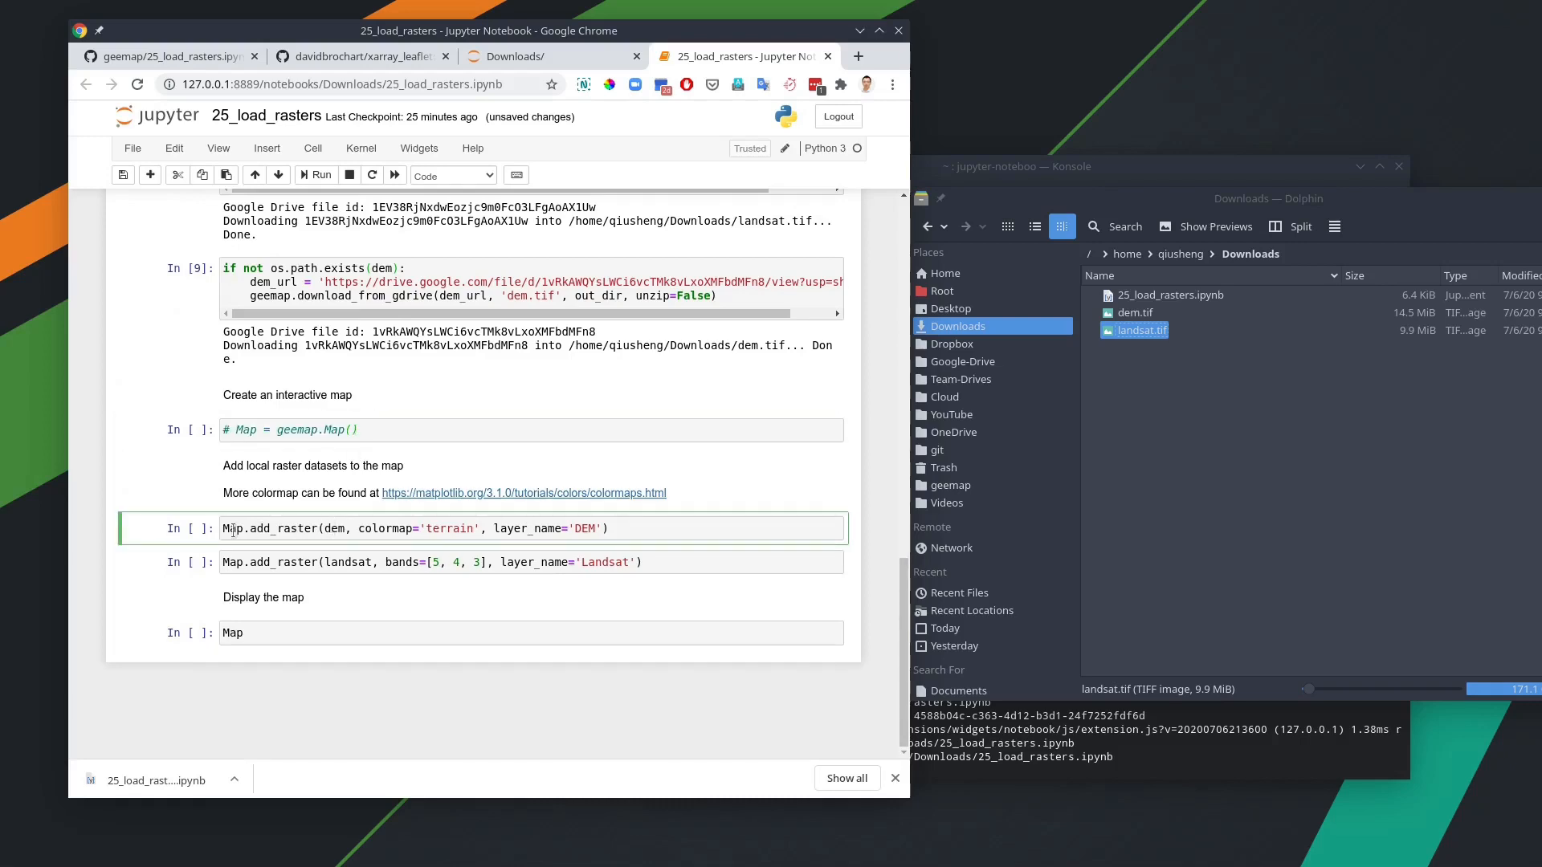
{"action": "scroll", "coordinate": [420, 635], "scroll_direction": "up", "scroll_amount": 3}
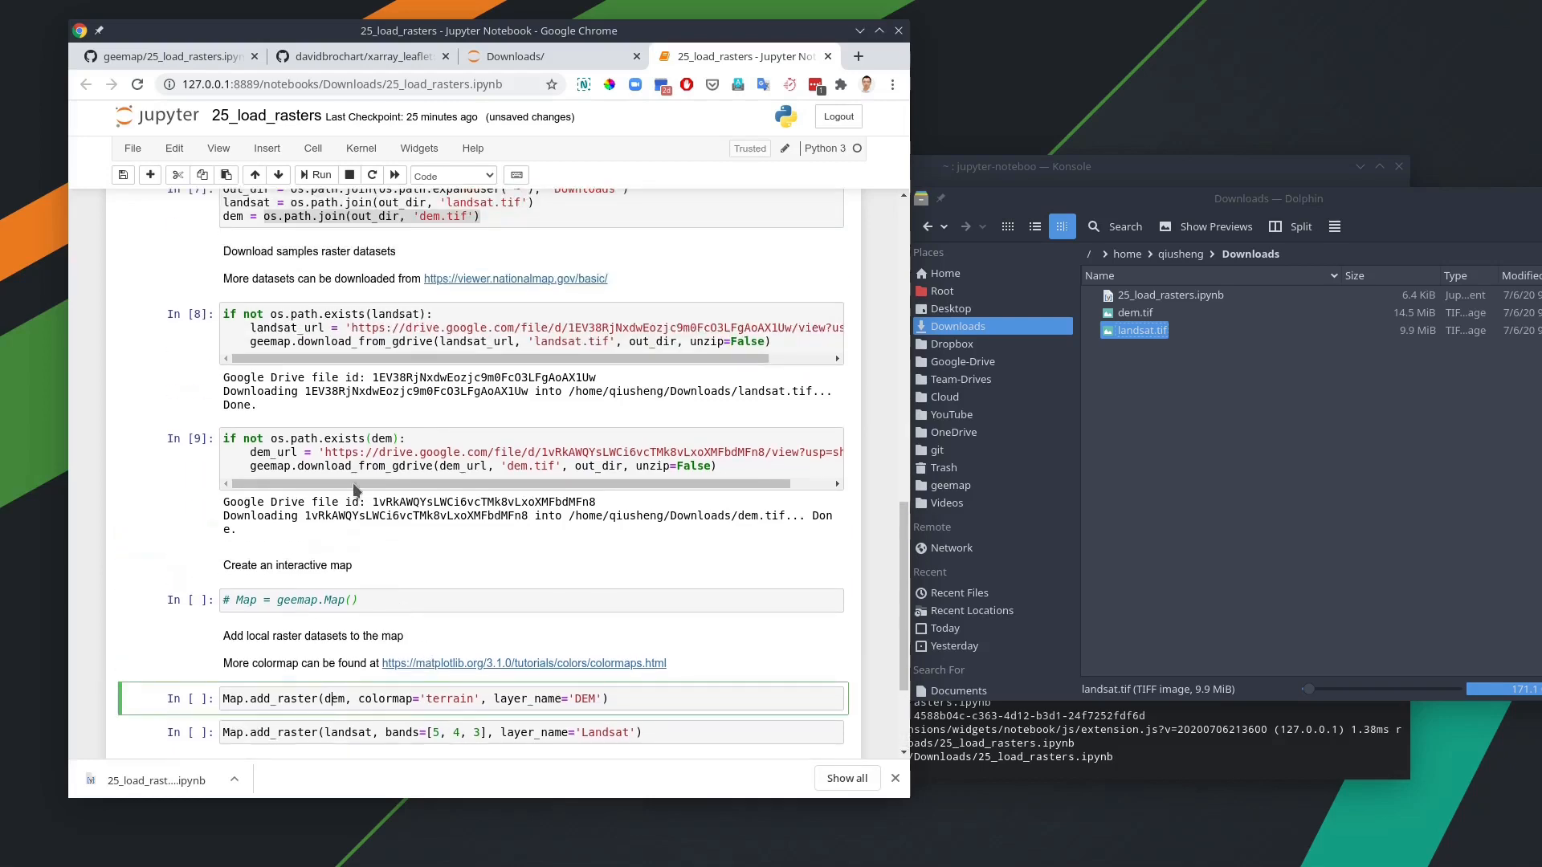
{"action": "scroll", "coordinate": [425, 508], "scroll_direction": "up", "scroll_amount": 3}
{"action": "scroll", "coordinate": [426, 507], "scroll_direction": "up", "scroll_amount": 2}
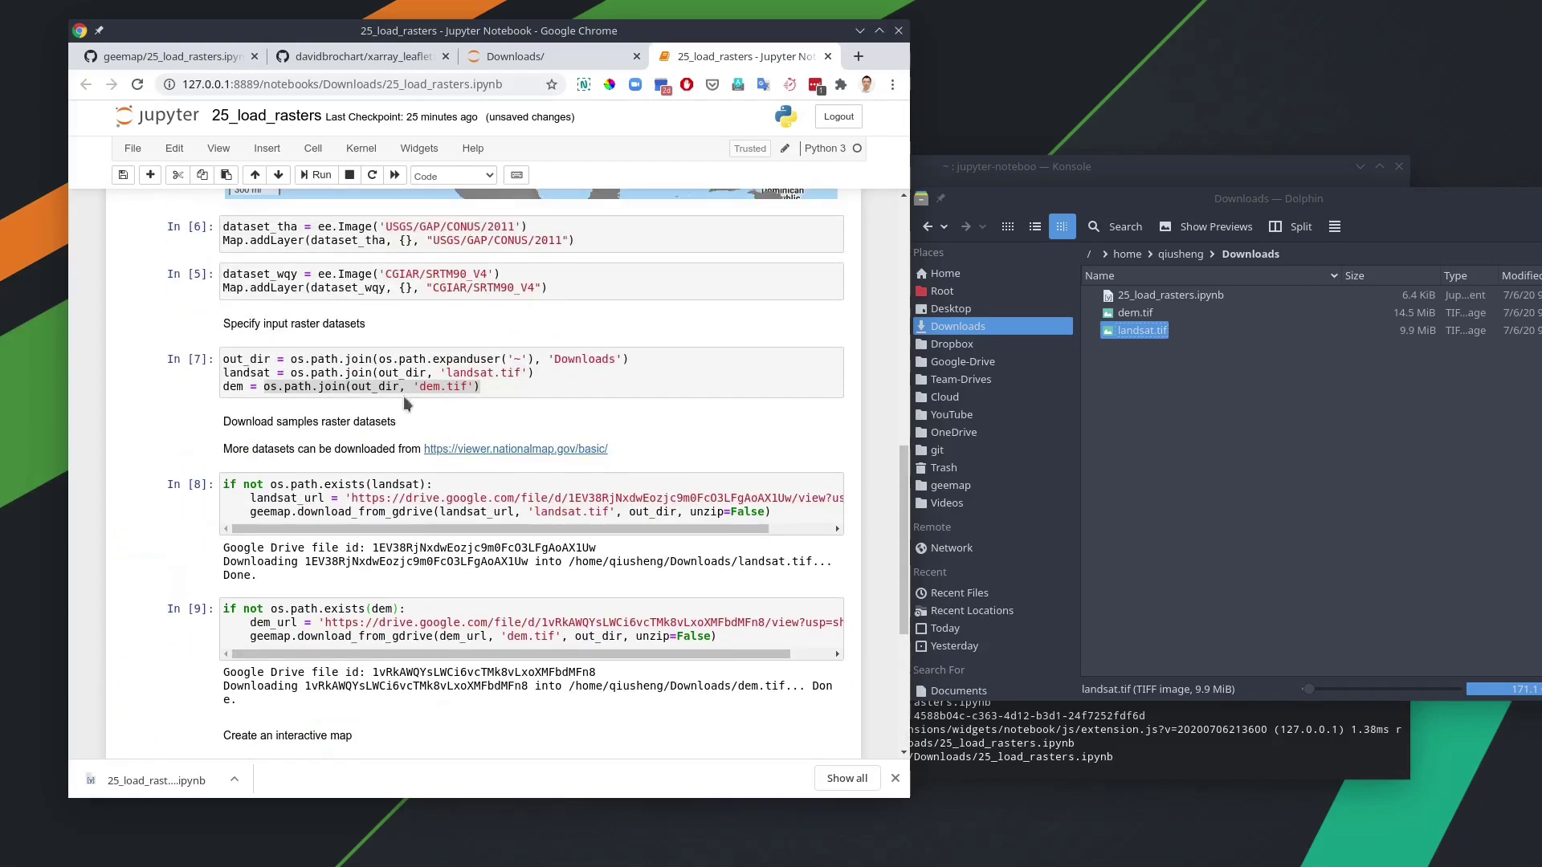
{"action": "double_click", "coordinate": [233, 387]}
{"action": "left_click", "coordinate": [236, 371]}
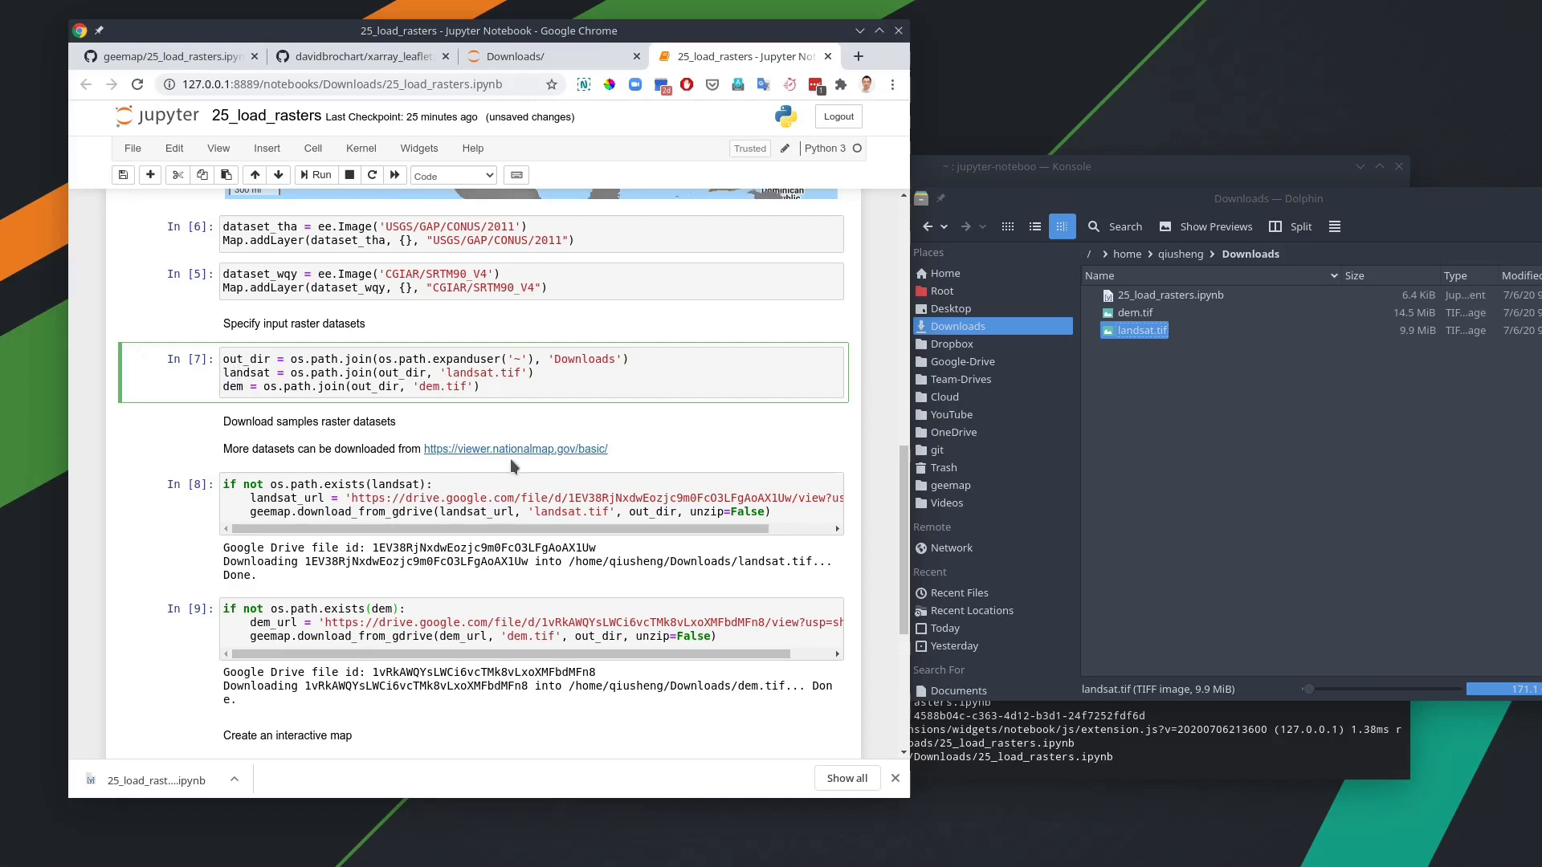
{"action": "scroll", "coordinate": [513, 467], "scroll_direction": "down", "scroll_amount": 6}
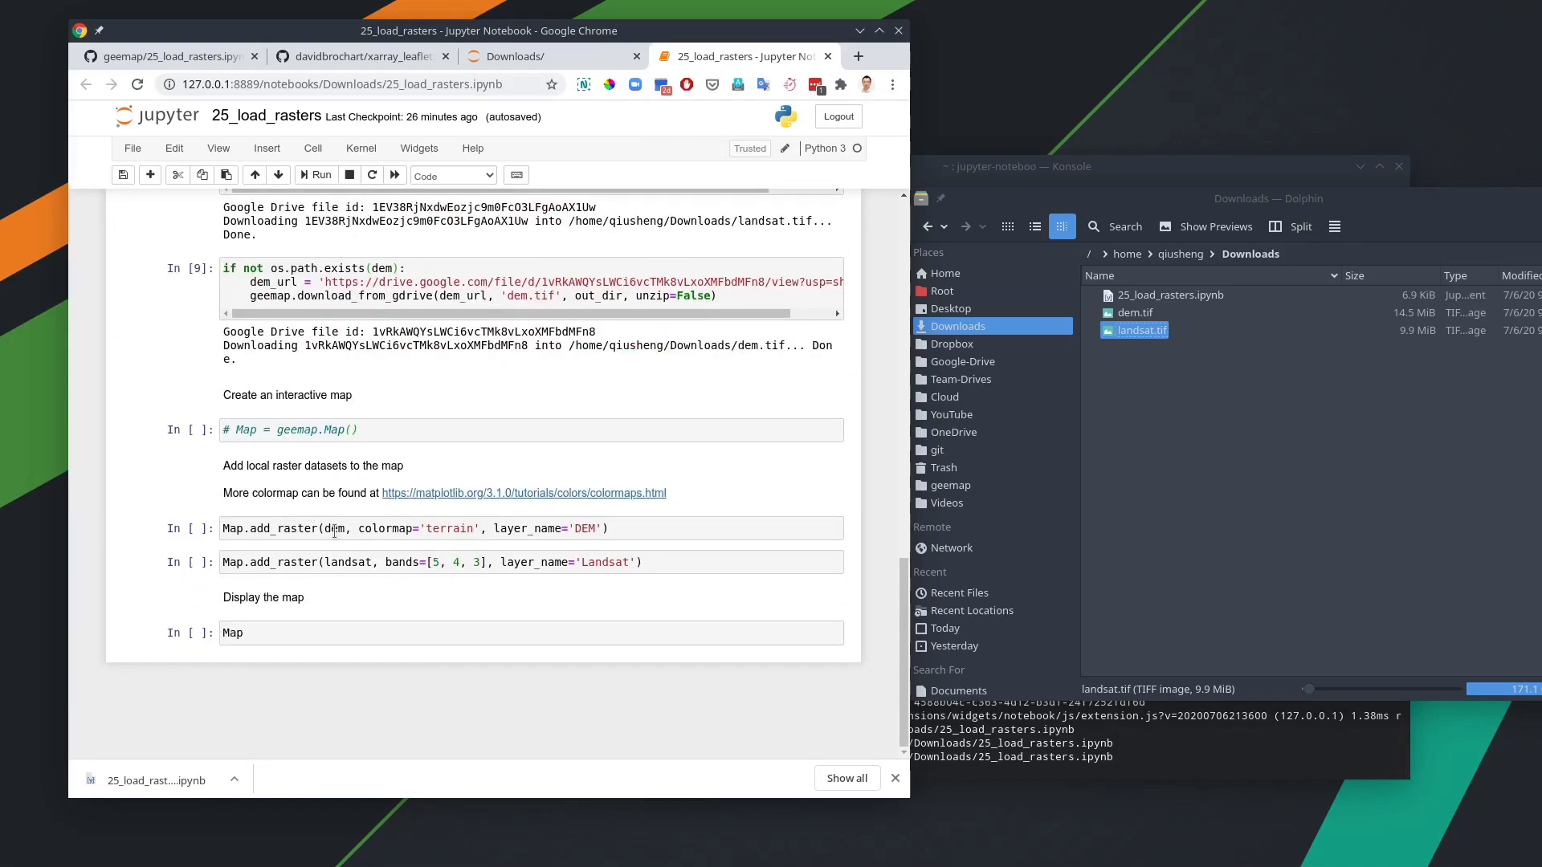
{"action": "double_click", "coordinate": [351, 564]}
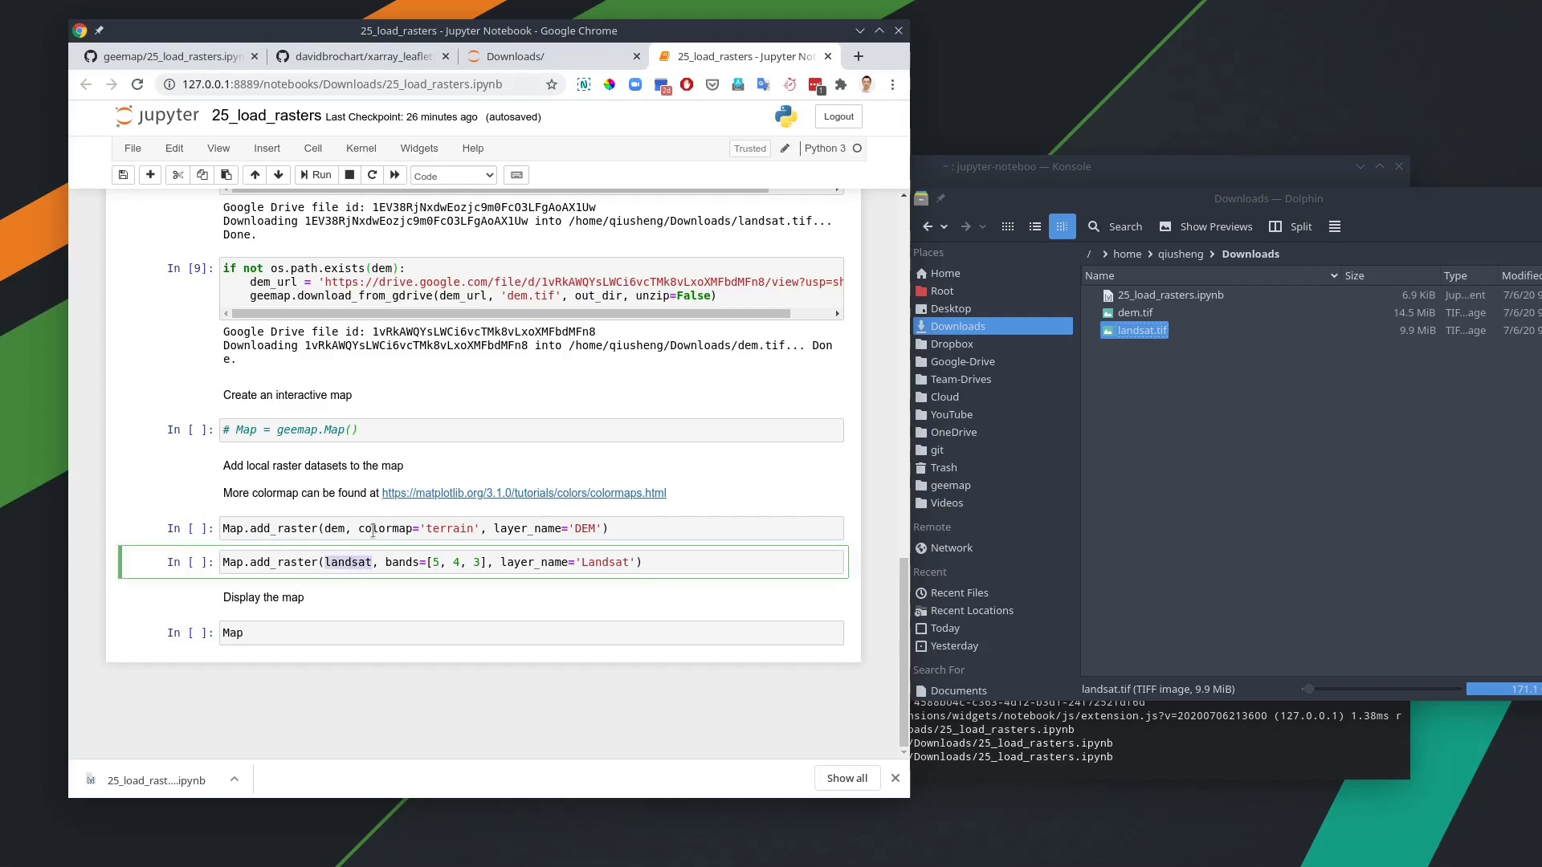
- Run the DEM add_raster (terrain colormap), Landsat add_raster and Map cells to show both layers
{"action": "left_click", "coordinate": [374, 529]}
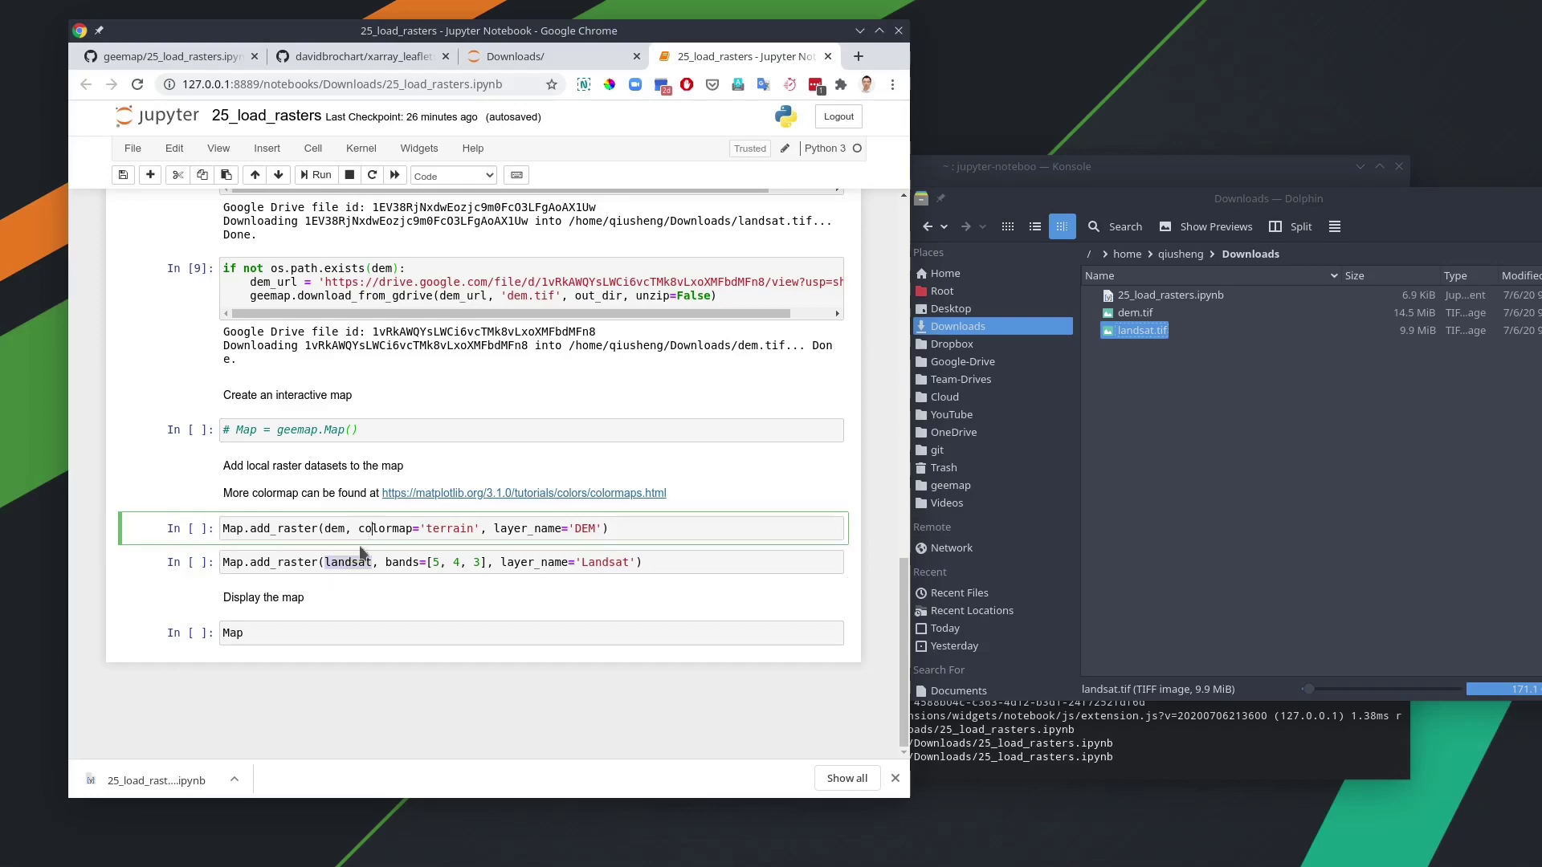
{"action": "left_click", "coordinate": [315, 176]}
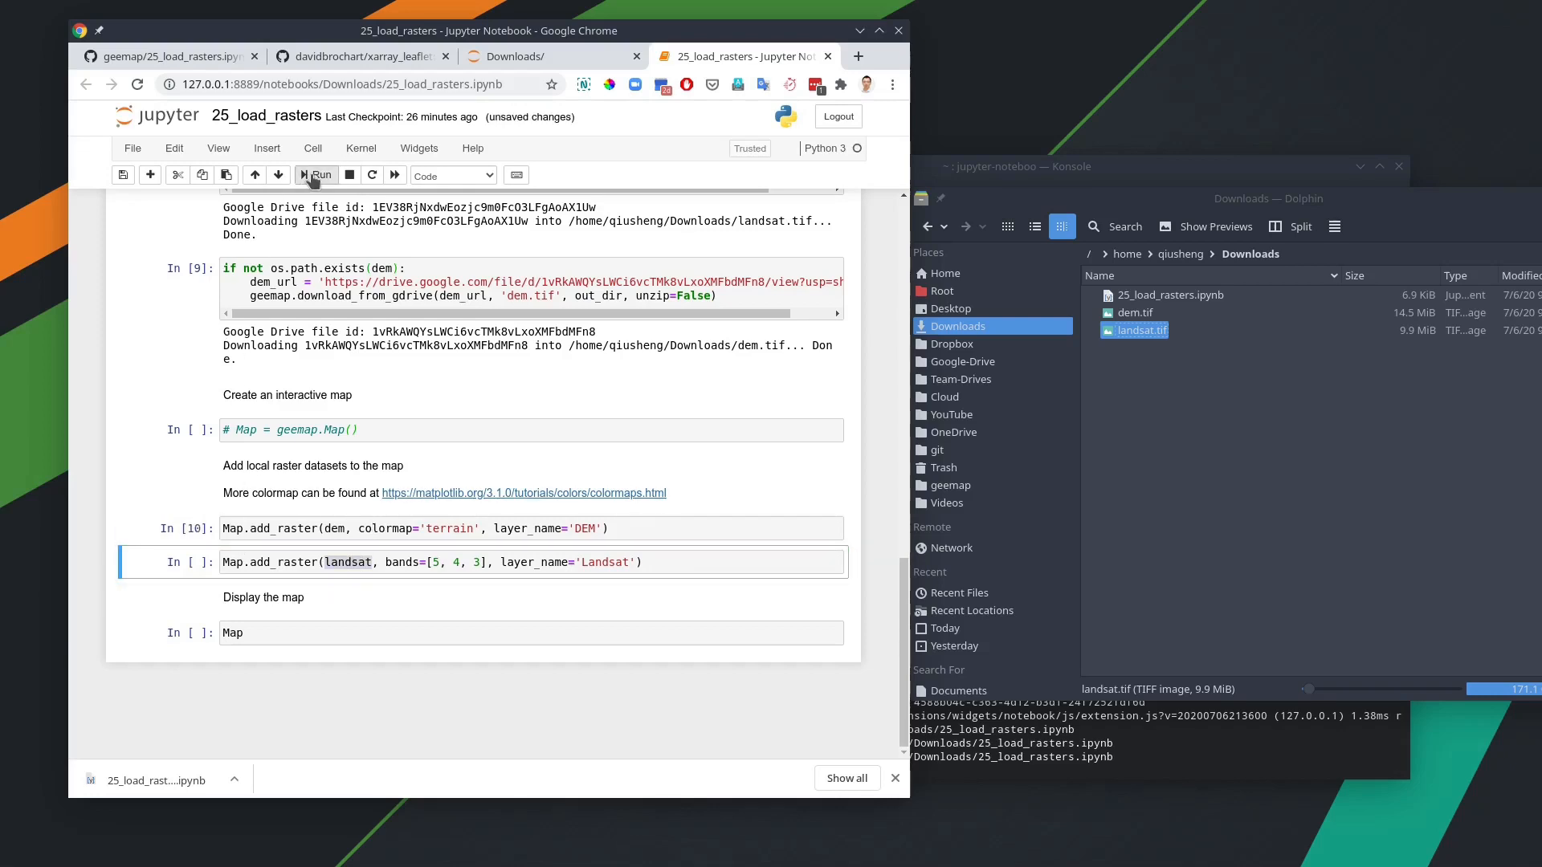
{"action": "left_click", "coordinate": [315, 176]}
{"action": "left_click", "coordinate": [315, 176]}
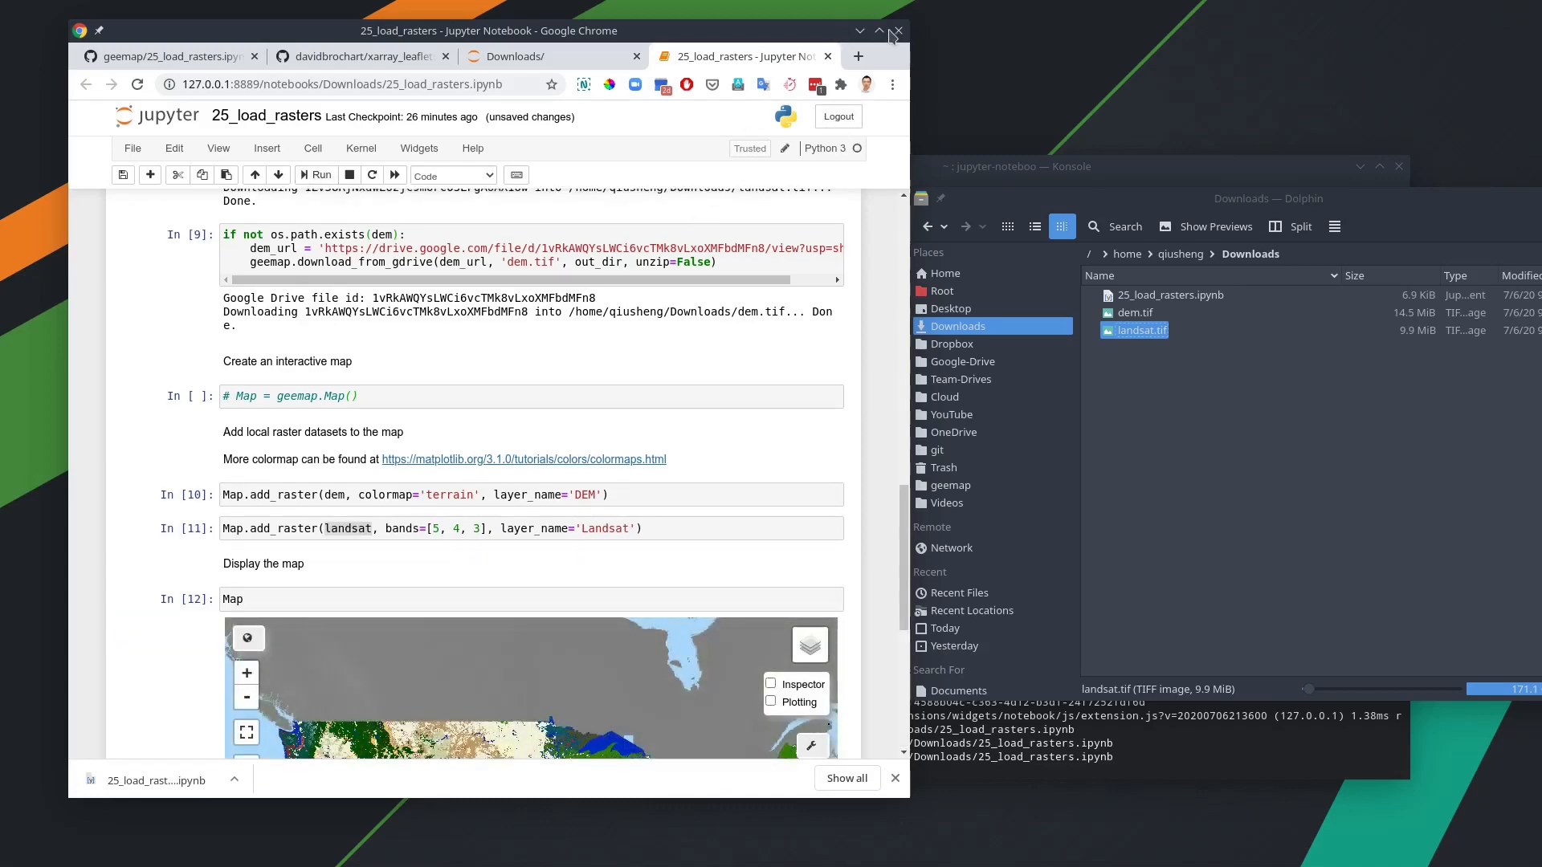
{"action": "left_click", "coordinate": [880, 30]}
{"action": "scroll", "coordinate": [988, 603], "scroll_direction": "down", "scroll_amount": 5}
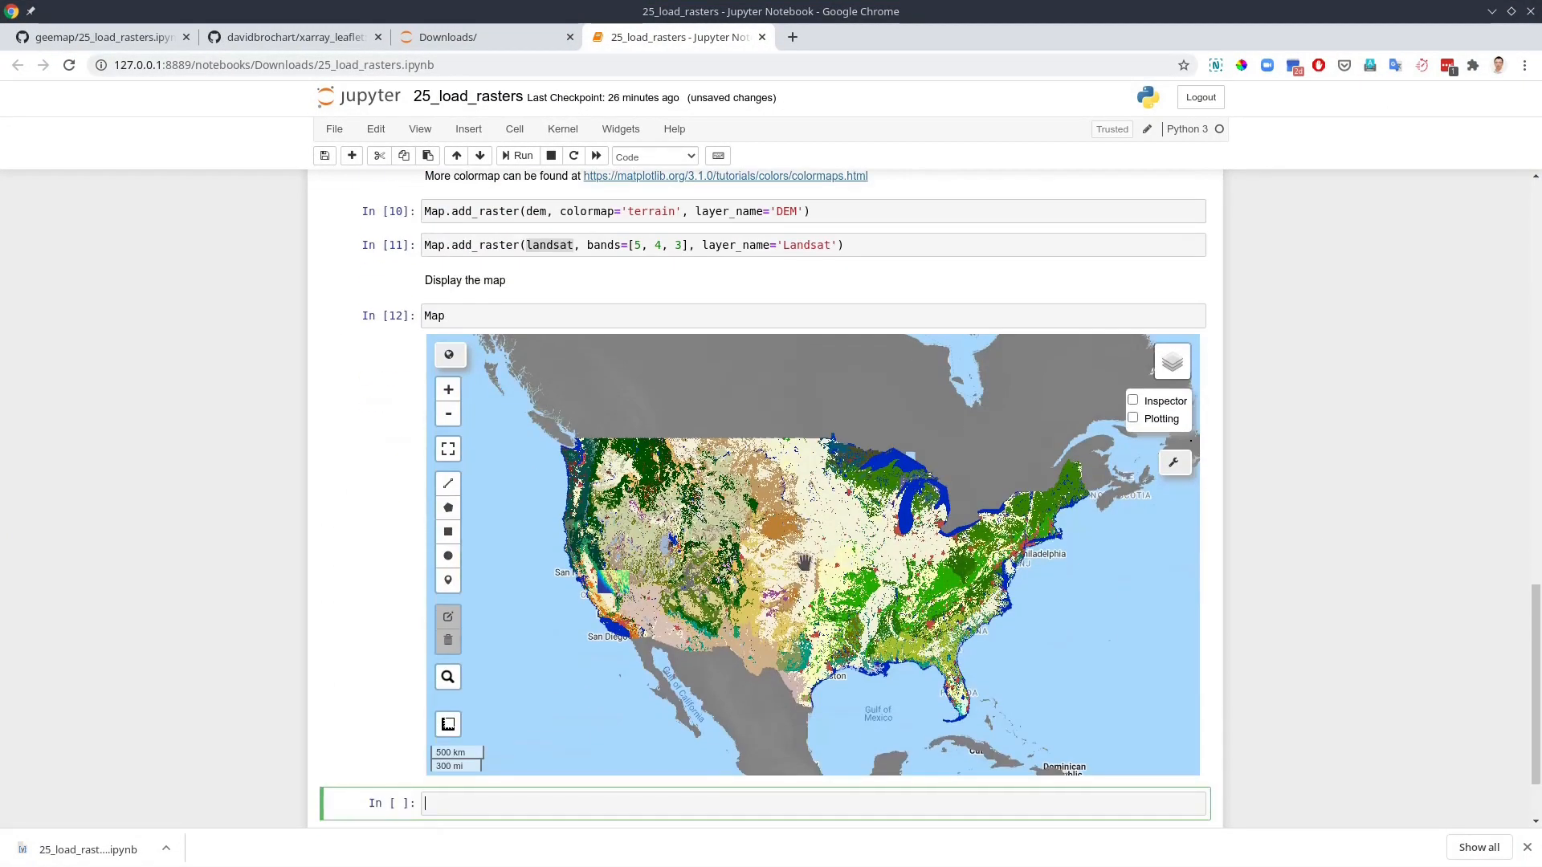
{"action": "left_click_drag", "start_coordinate": [706, 576], "coordinate": [714, 561]}
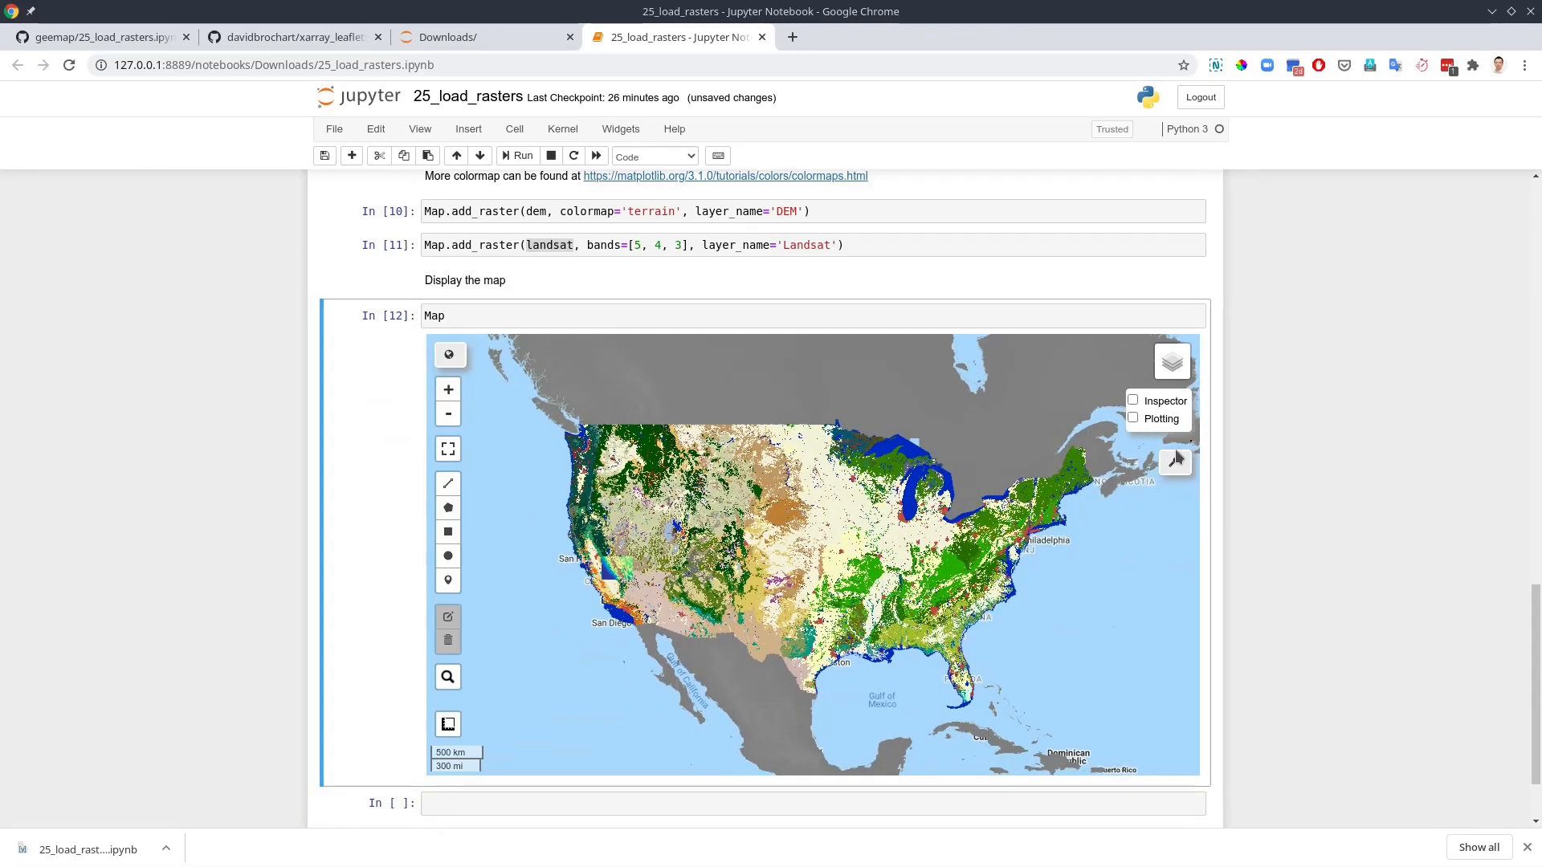
{"action": "left_click", "coordinate": [1063, 420]}
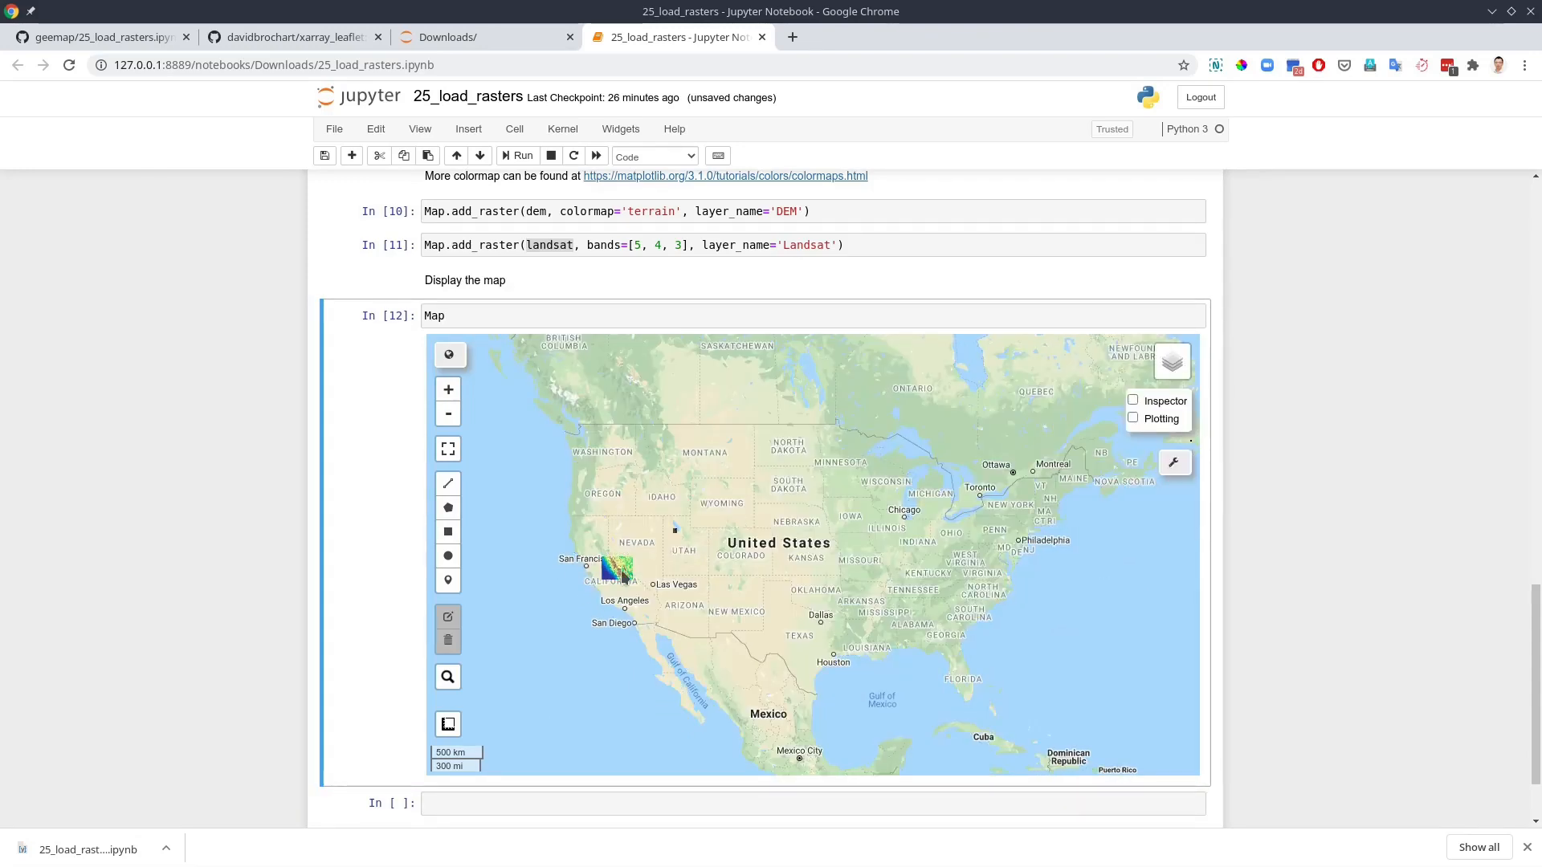
{"action": "scroll", "coordinate": [617, 568], "scroll_direction": "up", "scroll_amount": 3}
{"action": "left_click_drag", "start_coordinate": [746, 518], "coordinate": [771, 554]}
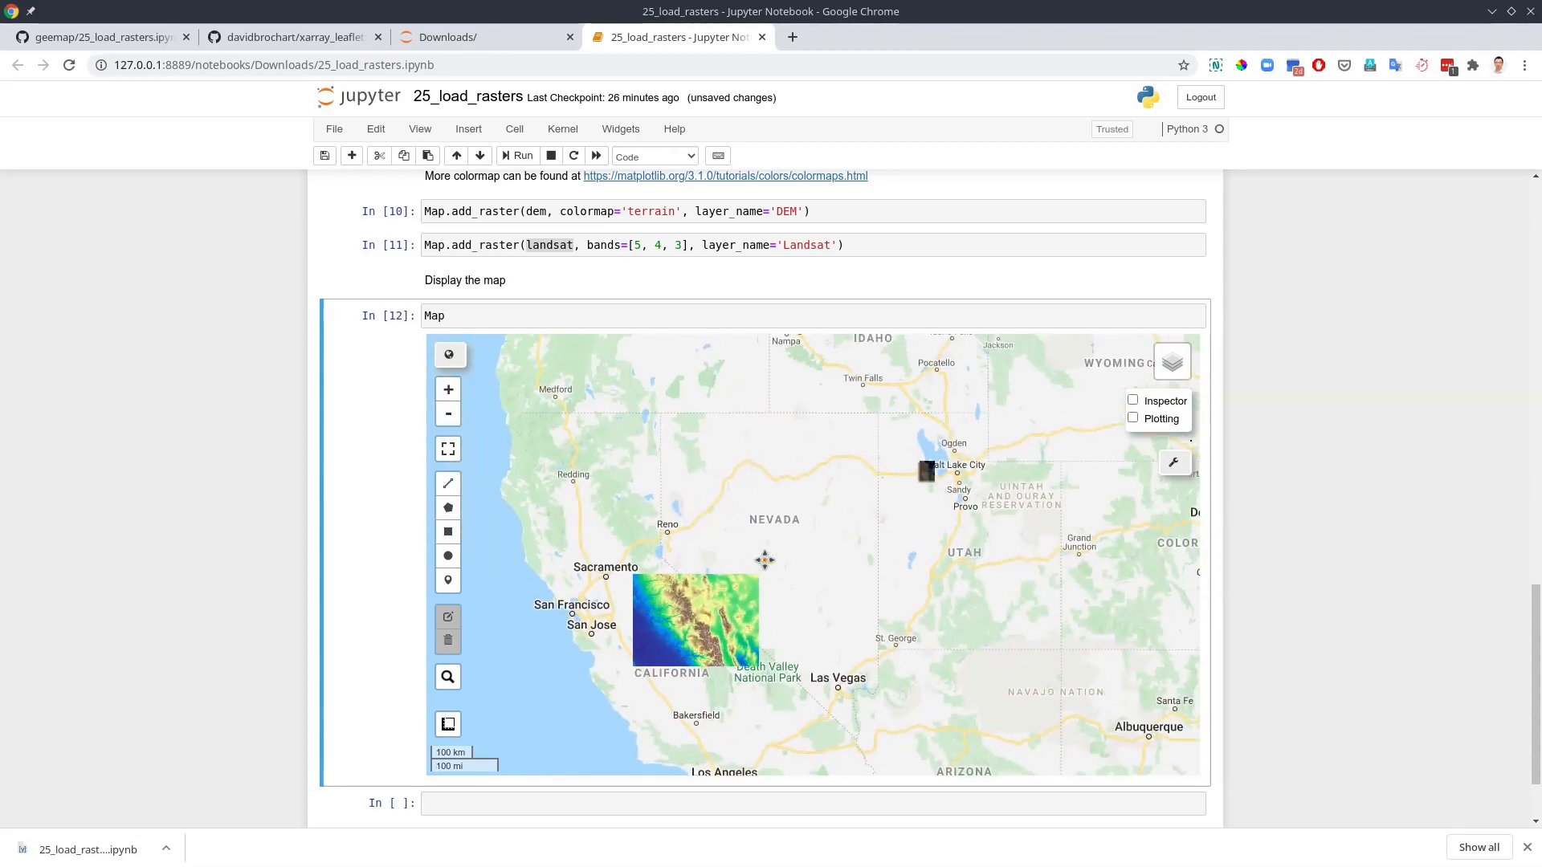
{"action": "scroll", "coordinate": [659, 633], "scroll_direction": "up", "scroll_amount": 3}
{"action": "scroll", "coordinate": [659, 633], "scroll_direction": "down", "scroll_amount": 3}
{"action": "scroll", "coordinate": [723, 579], "scroll_direction": "up", "scroll_amount": 1}
{"action": "scroll", "coordinate": [904, 552], "scroll_direction": "down", "scroll_amount": 1}
{"action": "left_click_drag", "start_coordinate": [831, 603], "coordinate": [747, 642]}
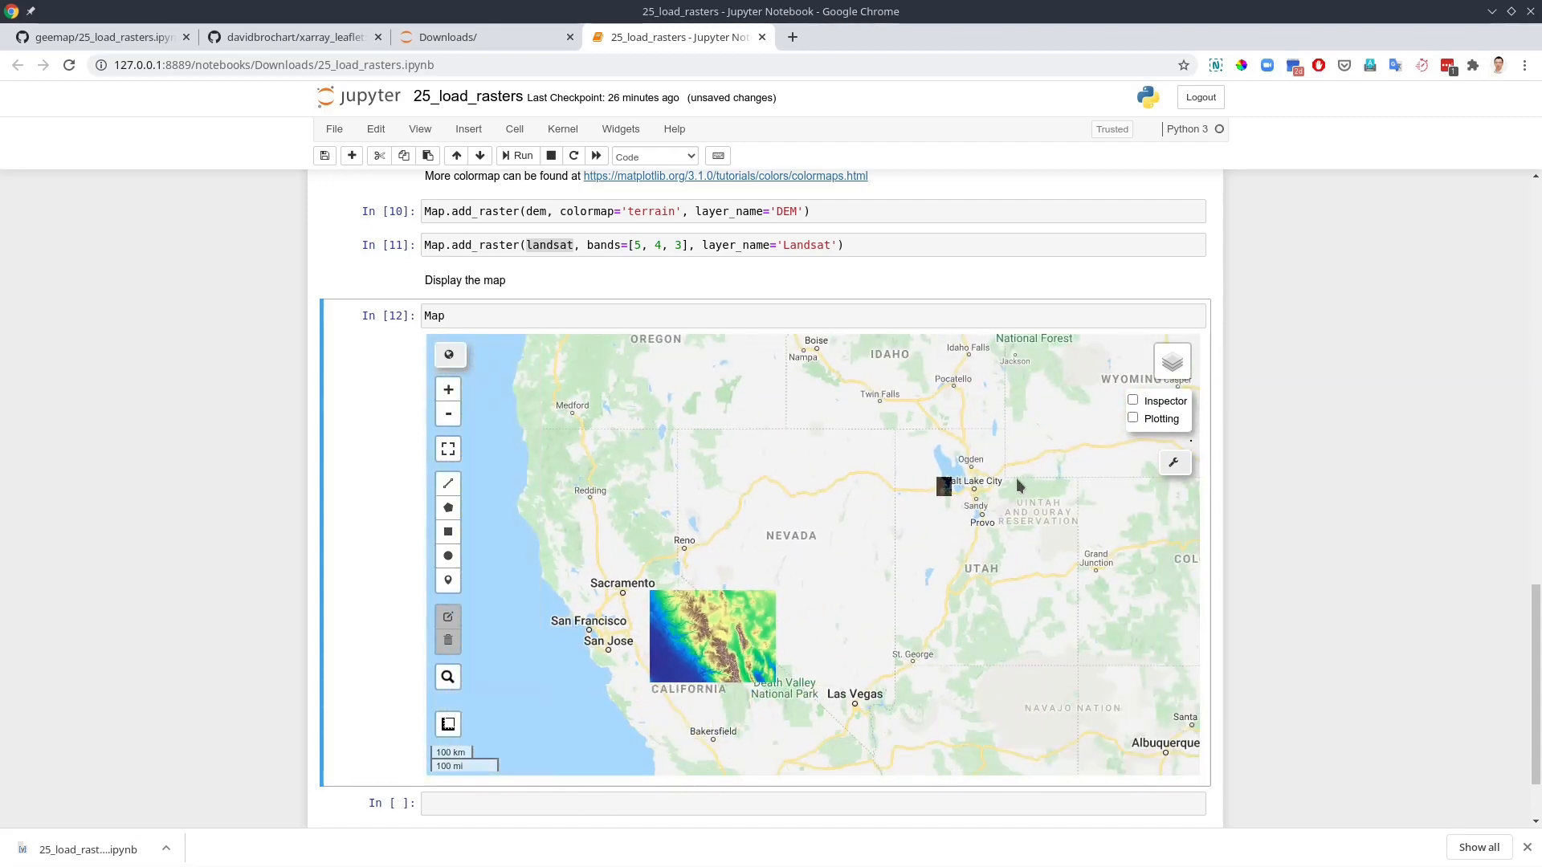
{"action": "scroll", "coordinate": [942, 487], "scroll_direction": "up", "scroll_amount": 5}
{"action": "scroll", "coordinate": [944, 476], "scroll_direction": "up", "scroll_amount": 3}
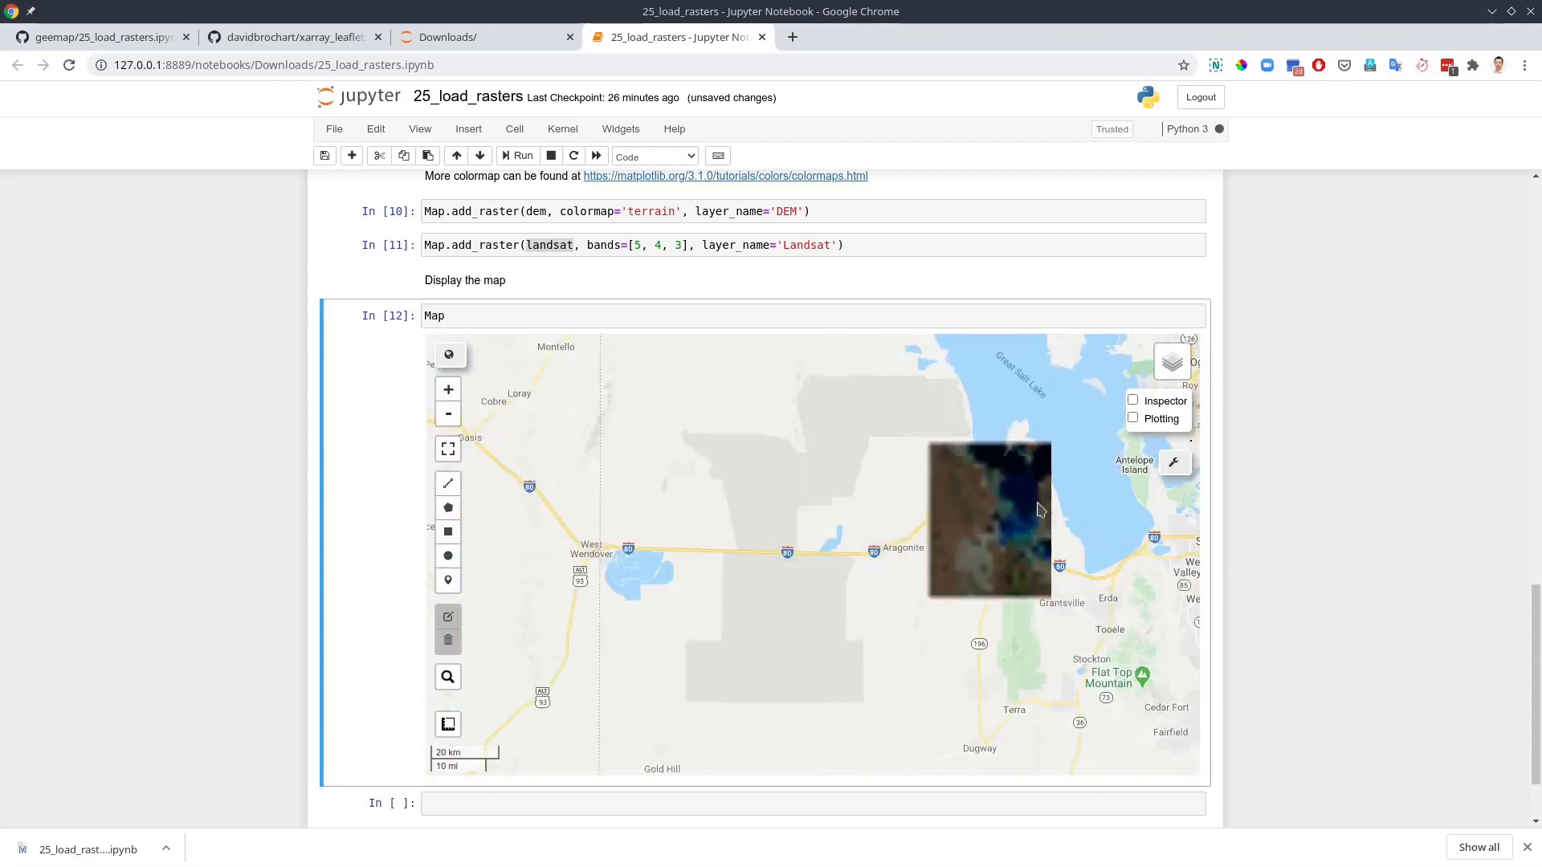
{"action": "left_click", "coordinate": [1062, 455]}
{"action": "left_click", "coordinate": [1062, 437]}
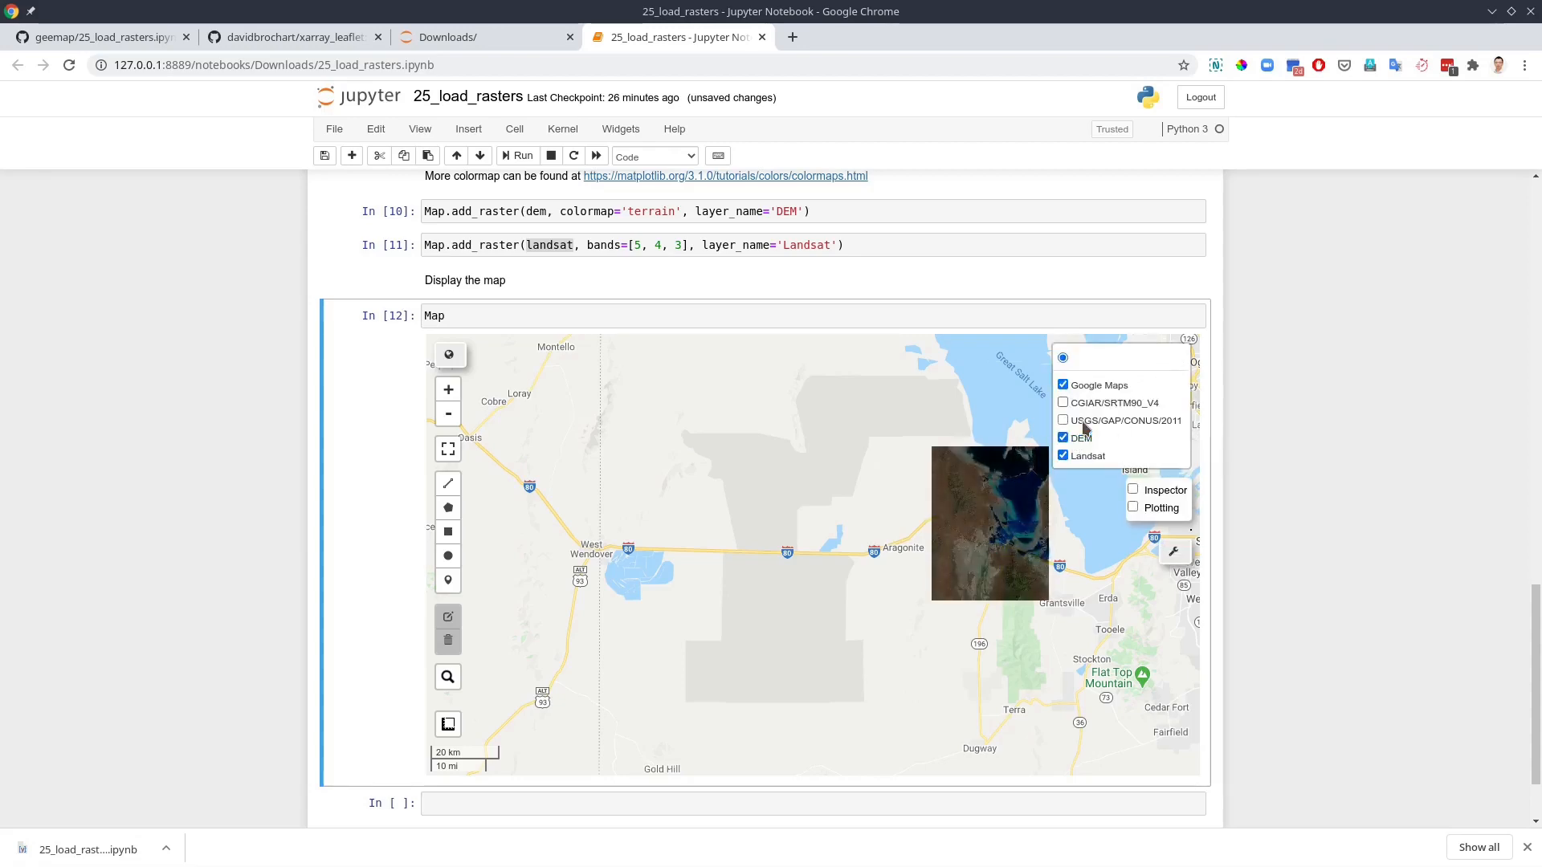
{"action": "left_click", "coordinate": [1062, 420]}
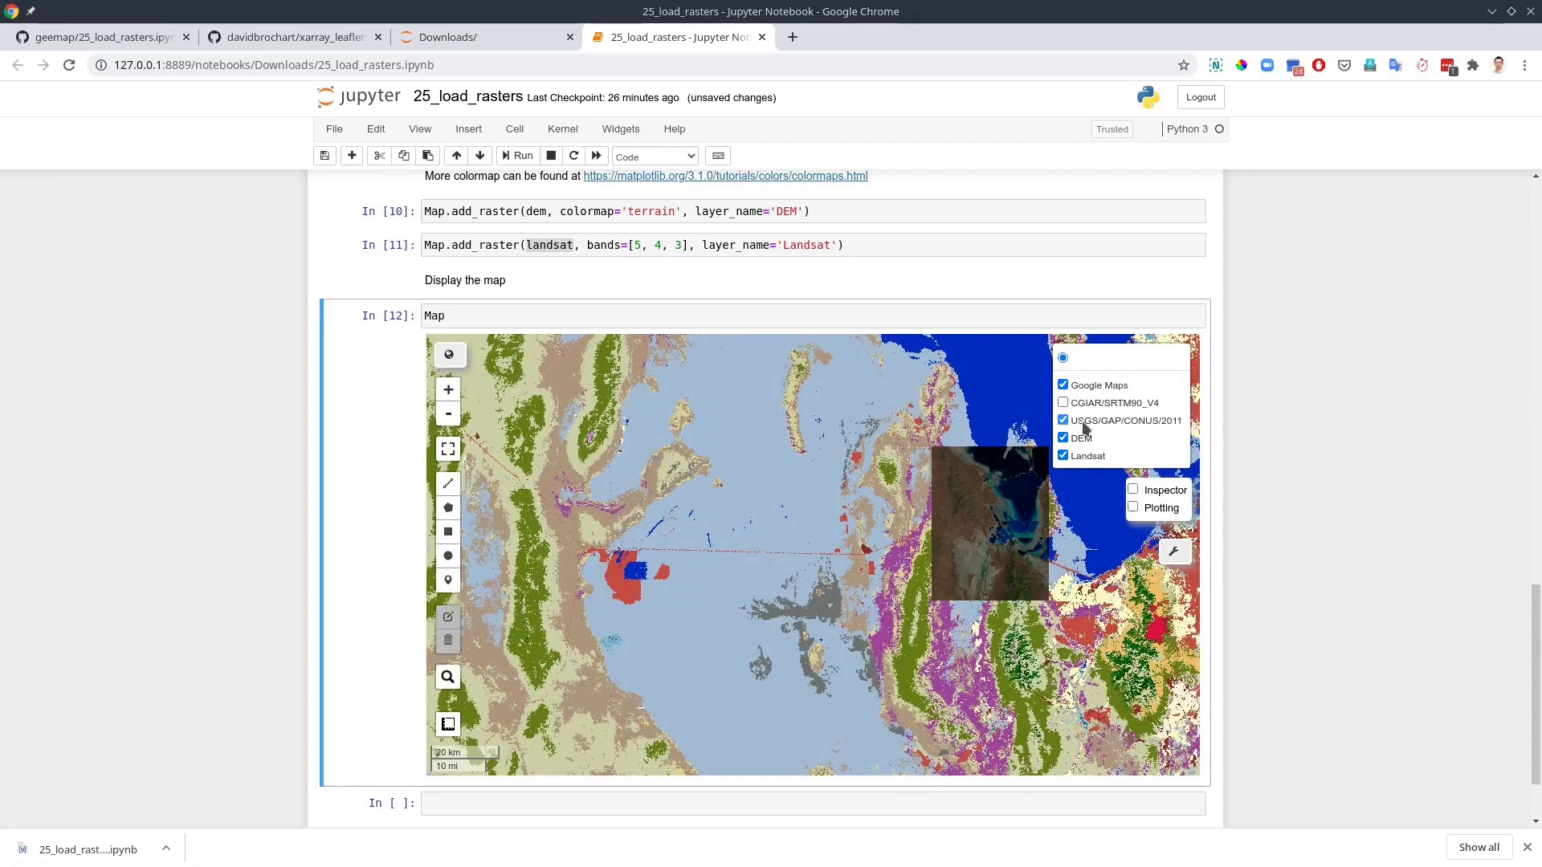
{"action": "left_click", "coordinate": [1062, 421]}
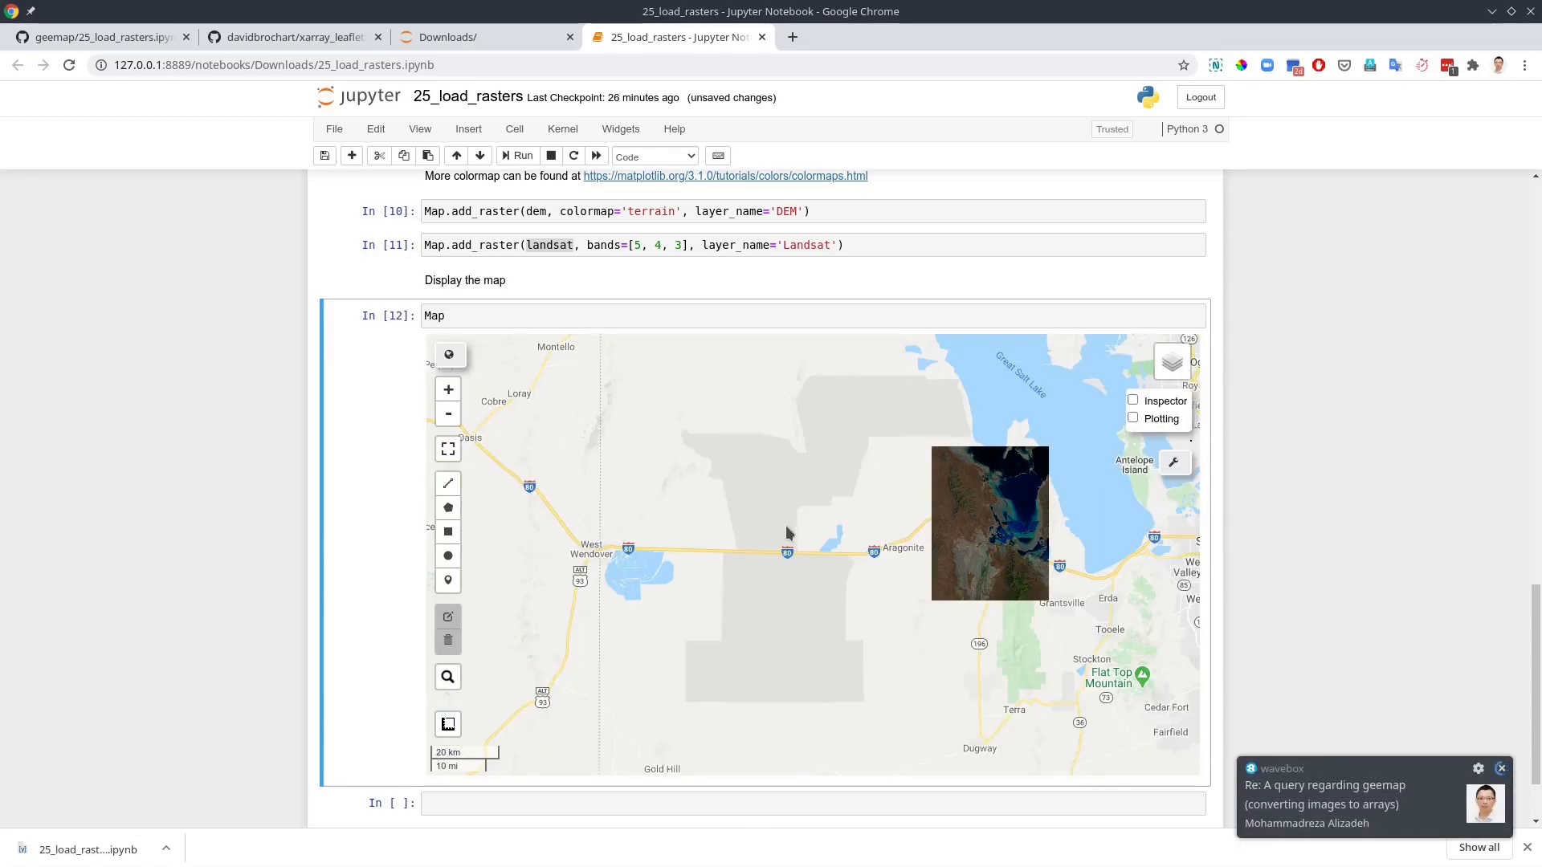
{"action": "scroll", "coordinate": [786, 526], "scroll_direction": "down", "scroll_amount": 3}
{"action": "scroll", "coordinate": [868, 532], "scroll_direction": "down", "scroll_amount": 2}
{"action": "mouse_move", "coordinate": [602, 675]}
{"action": "left_mouse_down"}
{"action": "mouse_move", "coordinate": [783, 566]}
{"action": "mouse_move", "coordinate": [843, 566]}
{"action": "left_mouse_up"}
{"action": "scroll", "coordinate": [792, 587], "scroll_direction": "up", "scroll_amount": 4}
{"action": "scroll", "coordinate": [1295, 520], "scroll_direction": "up", "scroll_amount": 2}
{"action": "scroll", "coordinate": [887, 635], "scroll_direction": "down", "scroll_amount": 2}
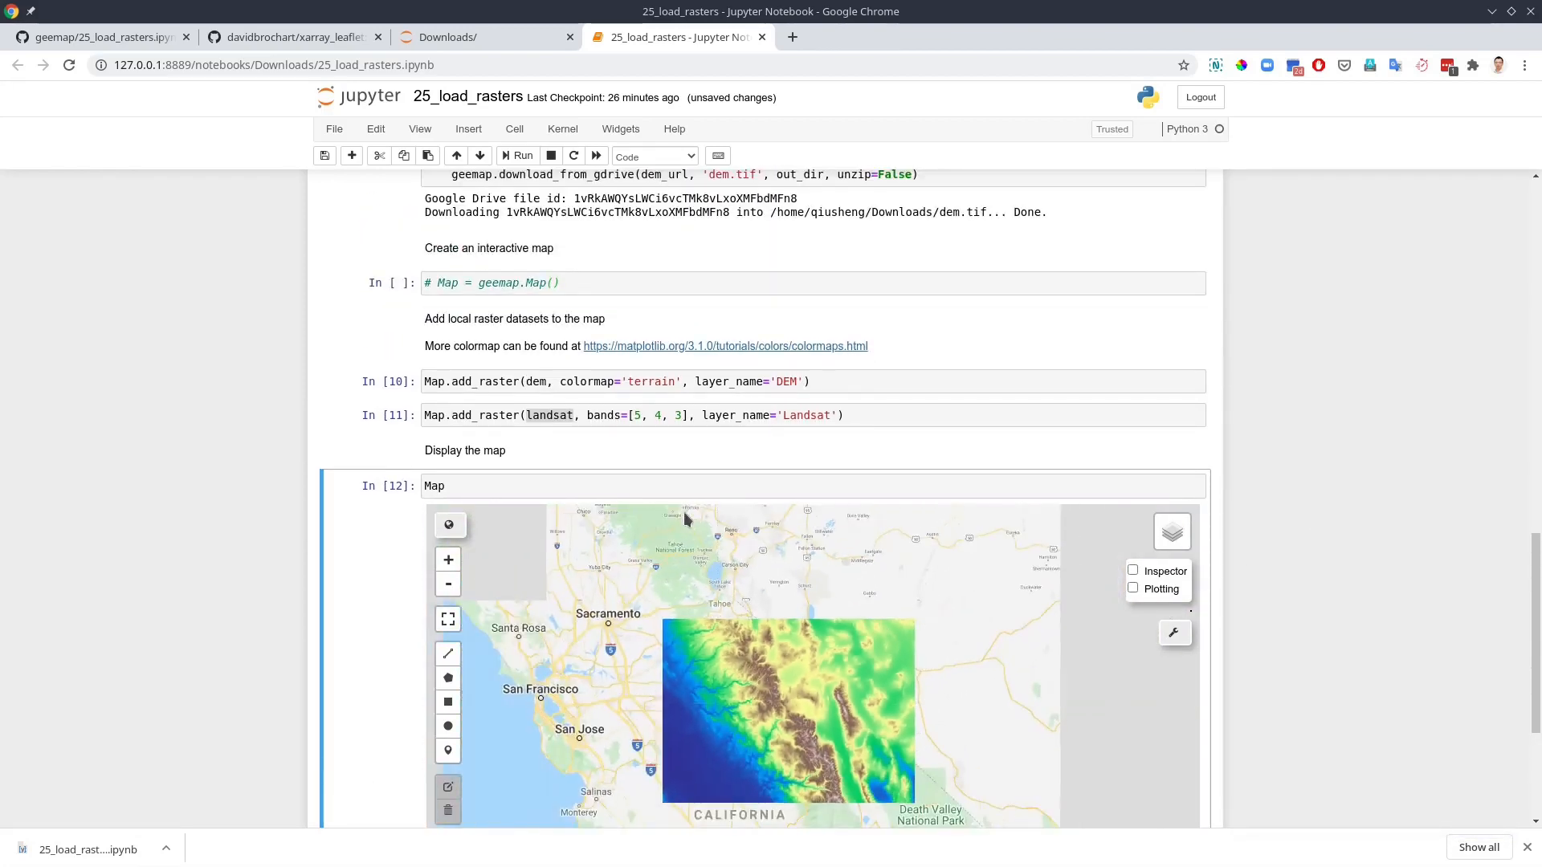
{"action": "mouse_move", "coordinate": [754, 647]}
{"action": "left_mouse_down"}
{"action": "mouse_move", "coordinate": [901, 619]}
{"action": "mouse_move", "coordinate": [844, 658]}
{"action": "left_mouse_up"}
{"action": "scroll", "coordinate": [901, 619], "scroll_direction": "down", "scroll_amount": 2}
{"action": "scroll", "coordinate": [1340, 538], "scroll_direction": "down", "scroll_amount": 2}
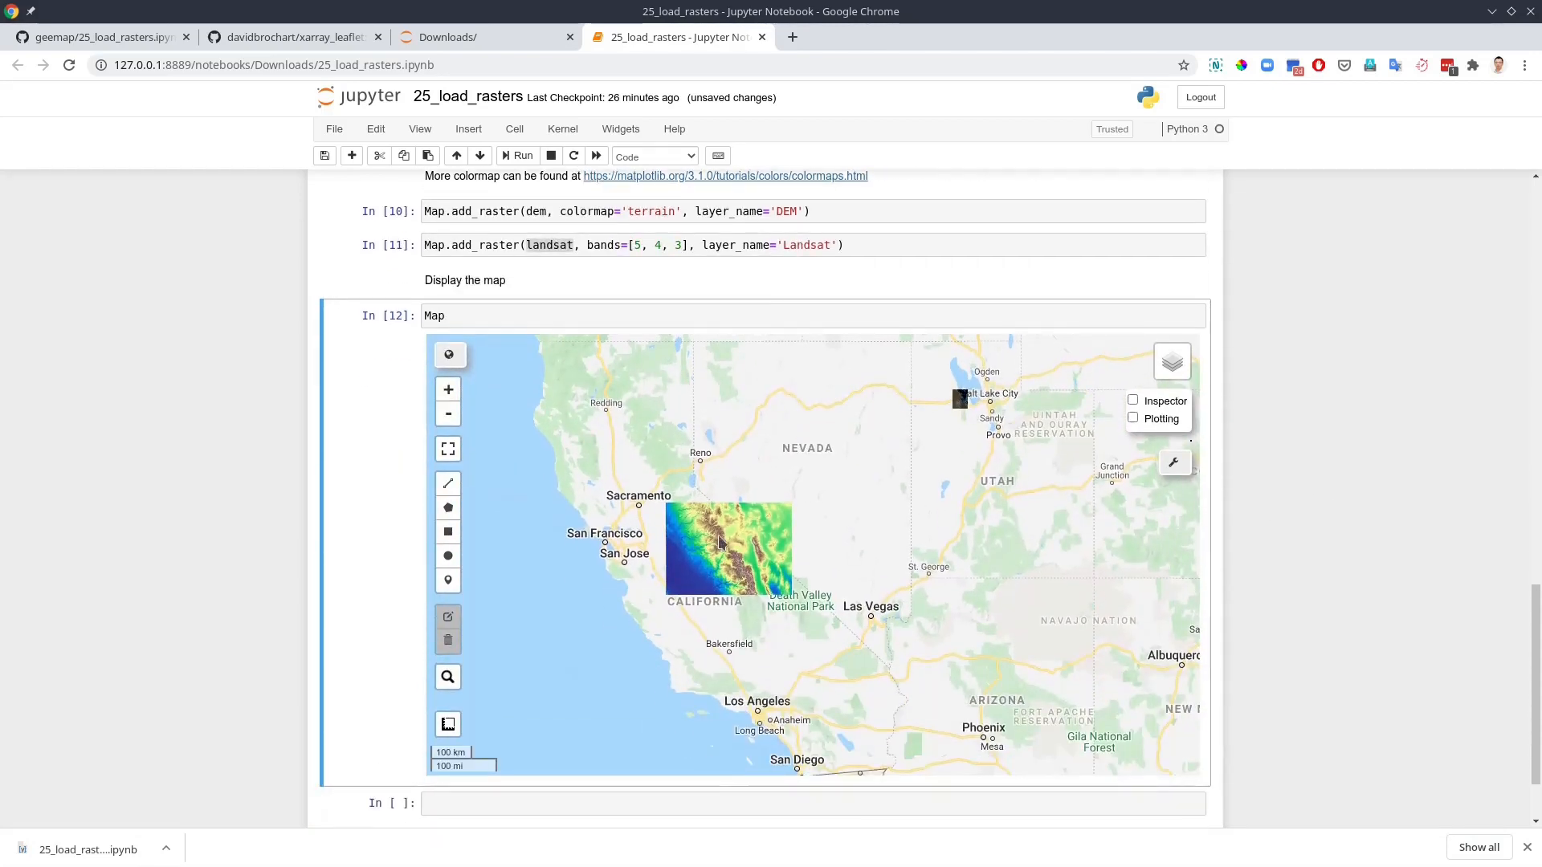
{"action": "left_click_drag", "start_coordinate": [712, 549], "coordinate": [650, 541]}
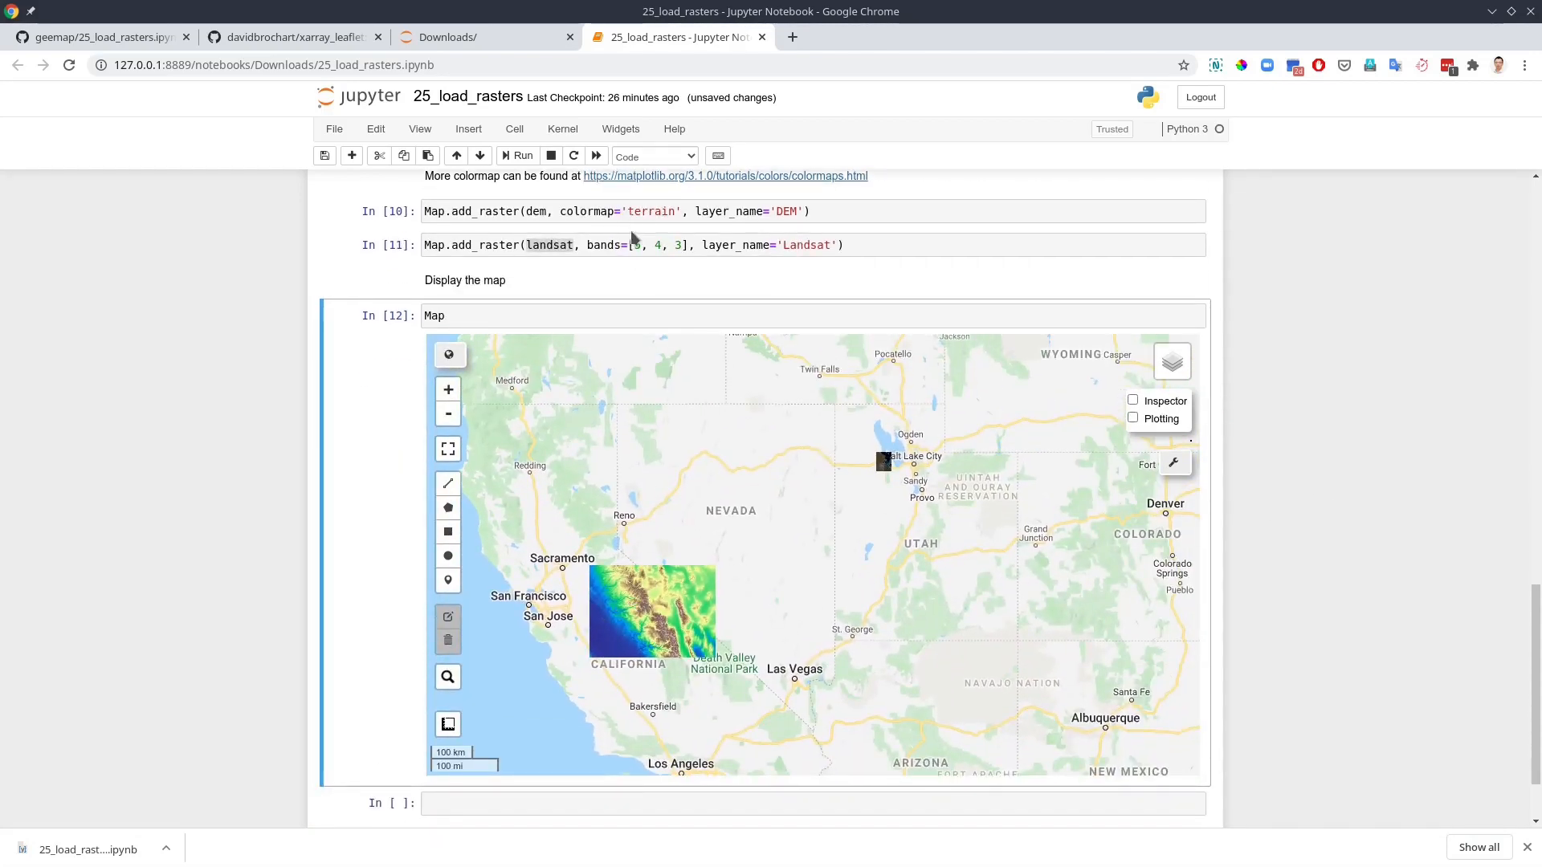
{"action": "scroll", "coordinate": [892, 464], "scroll_direction": "up", "scroll_amount": 5}
{"action": "scroll", "coordinate": [843, 464], "scroll_direction": "up", "scroll_amount": 3}
{"action": "scroll", "coordinate": [753, 456], "scroll_direction": "up", "scroll_amount": 2}
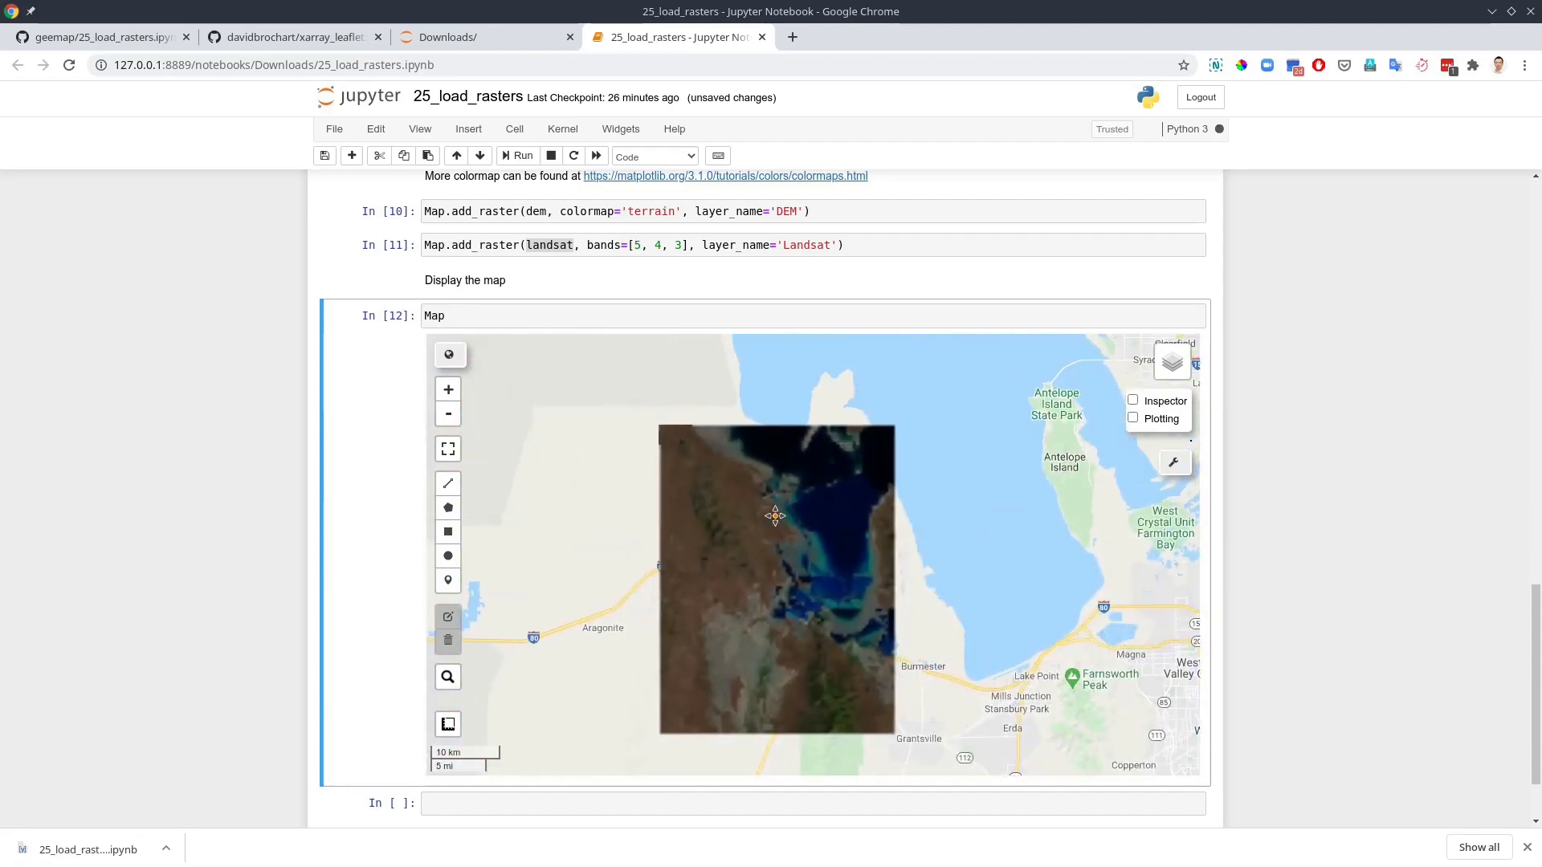
{"action": "scroll", "coordinate": [759, 554], "scroll_direction": "up", "scroll_amount": 3}
{"action": "scroll", "coordinate": [774, 601], "scroll_direction": "down", "scroll_amount": 2}
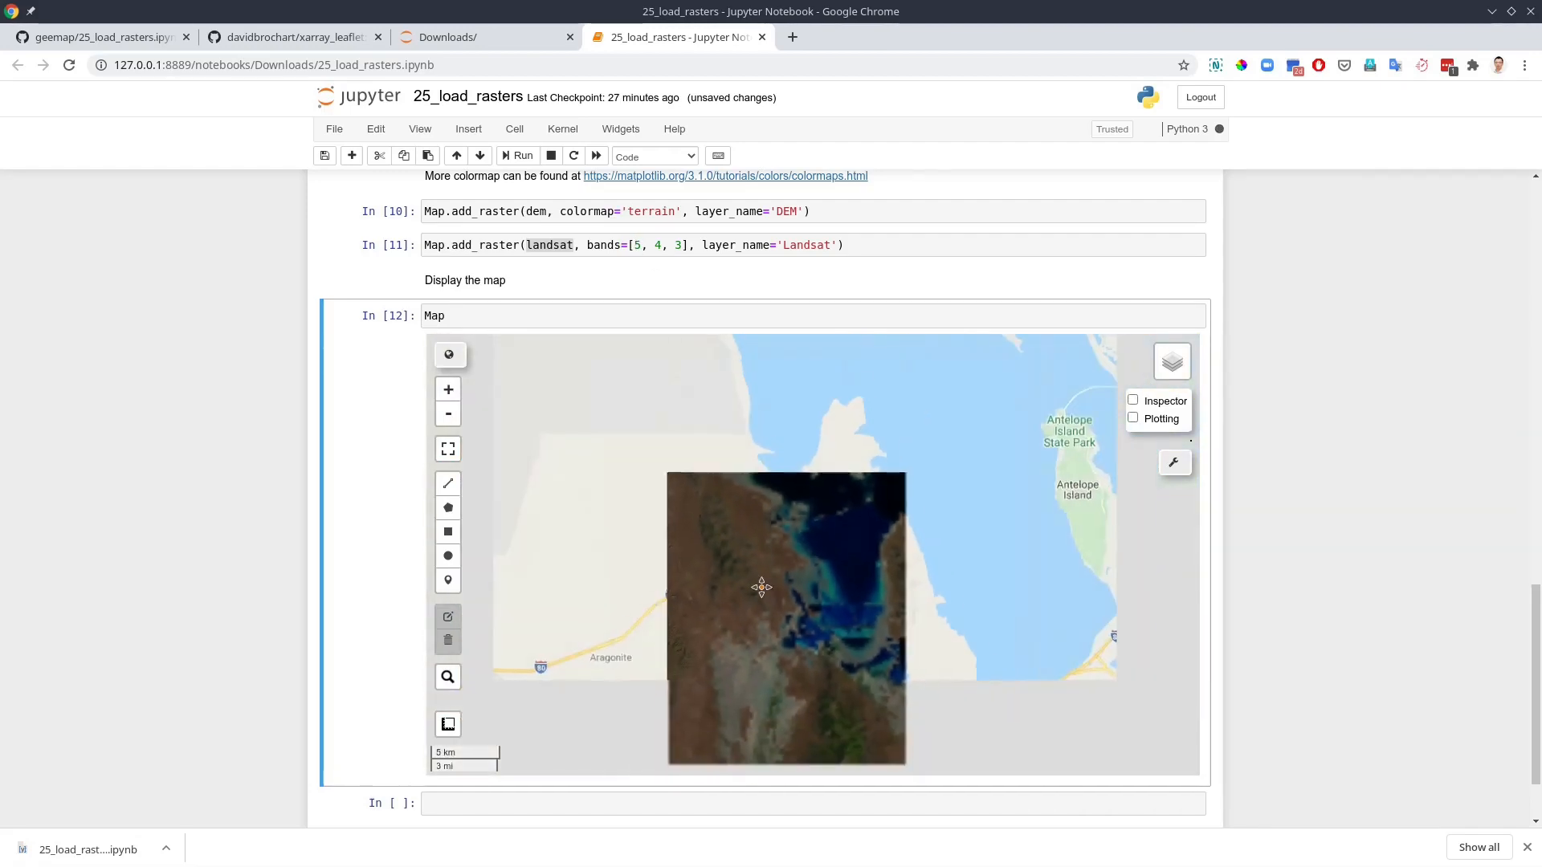
{"action": "left_click_drag", "start_coordinate": [791, 610], "coordinate": [806, 560]}
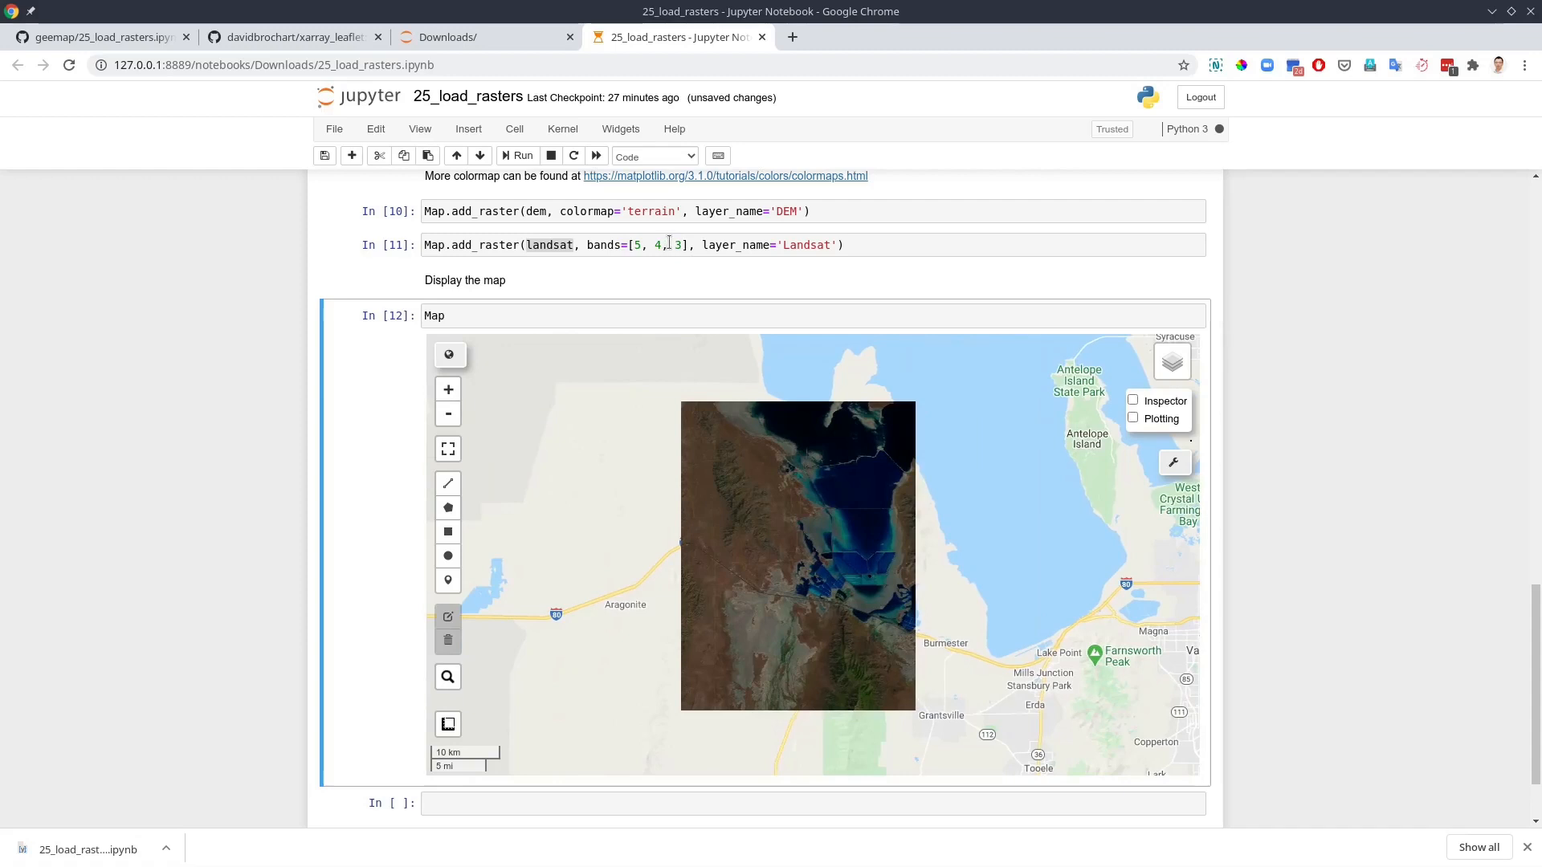
- Rerun the Landsat add_raster with bands [4, 3, 2] and recentre the map on the recoloured image
{"action": "left_click", "coordinate": [640, 245]}
{"action": "type", "text": ", 2"}
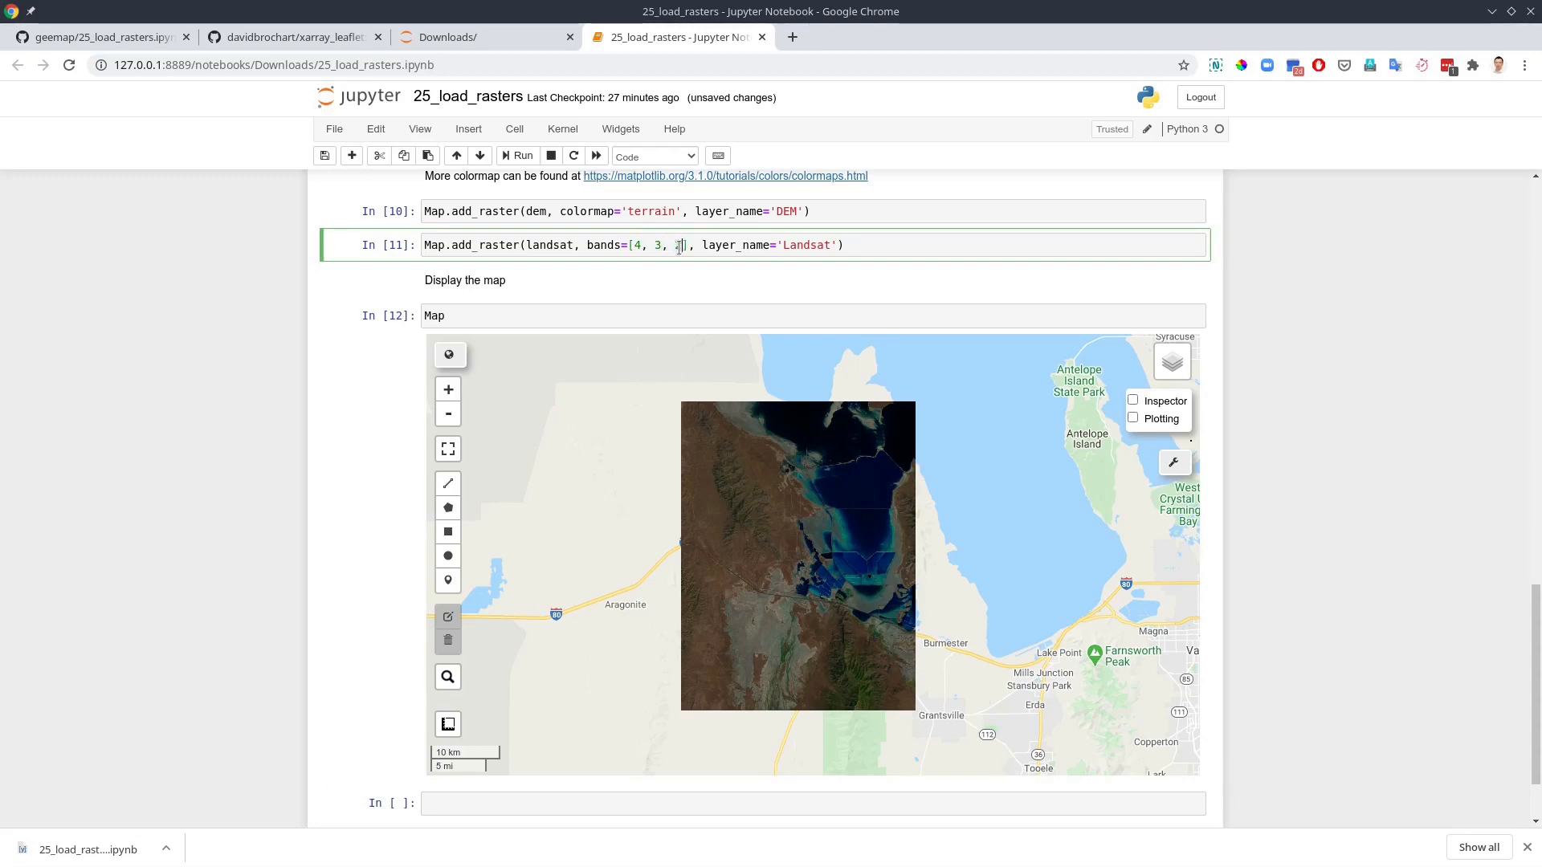
{"action": "left_click", "coordinate": [518, 156]}
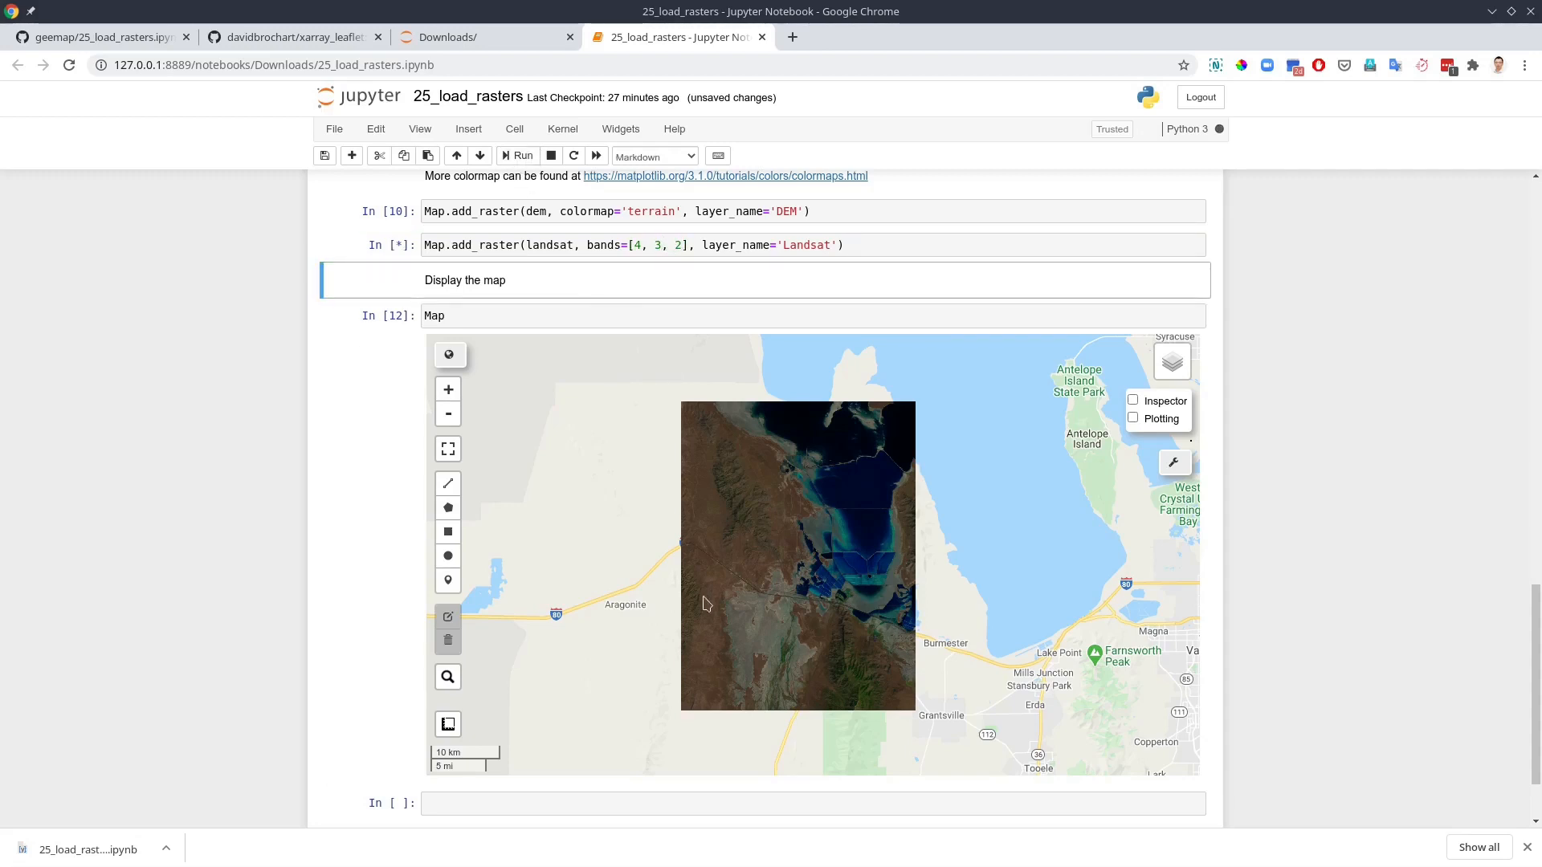
{"action": "scroll", "coordinate": [747, 626], "scroll_direction": "up", "scroll_amount": 3}
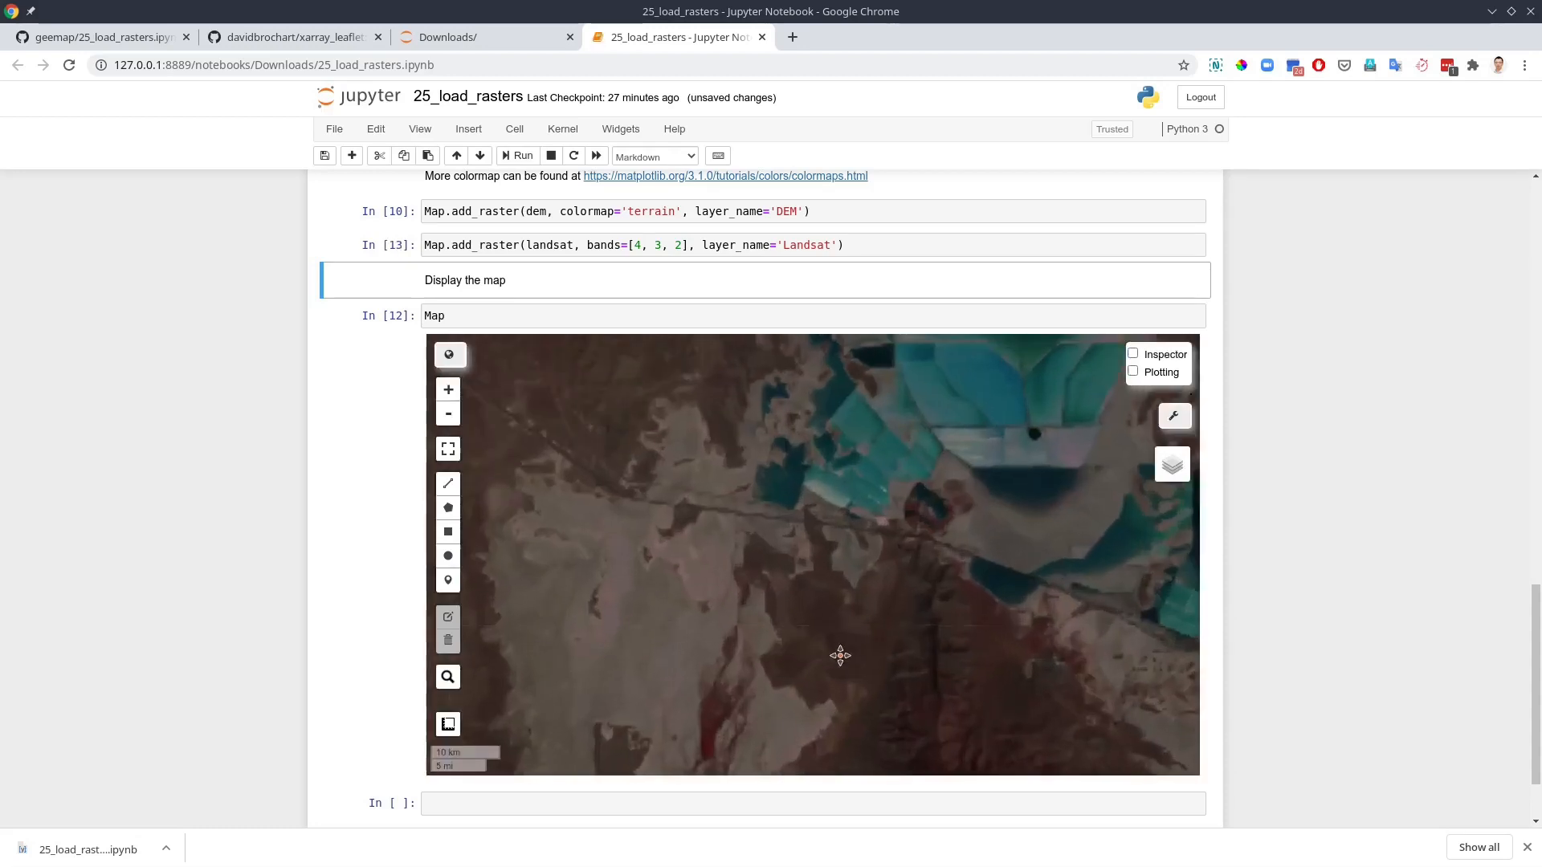
{"action": "left_click_drag", "start_coordinate": [979, 710], "coordinate": [910, 598]}
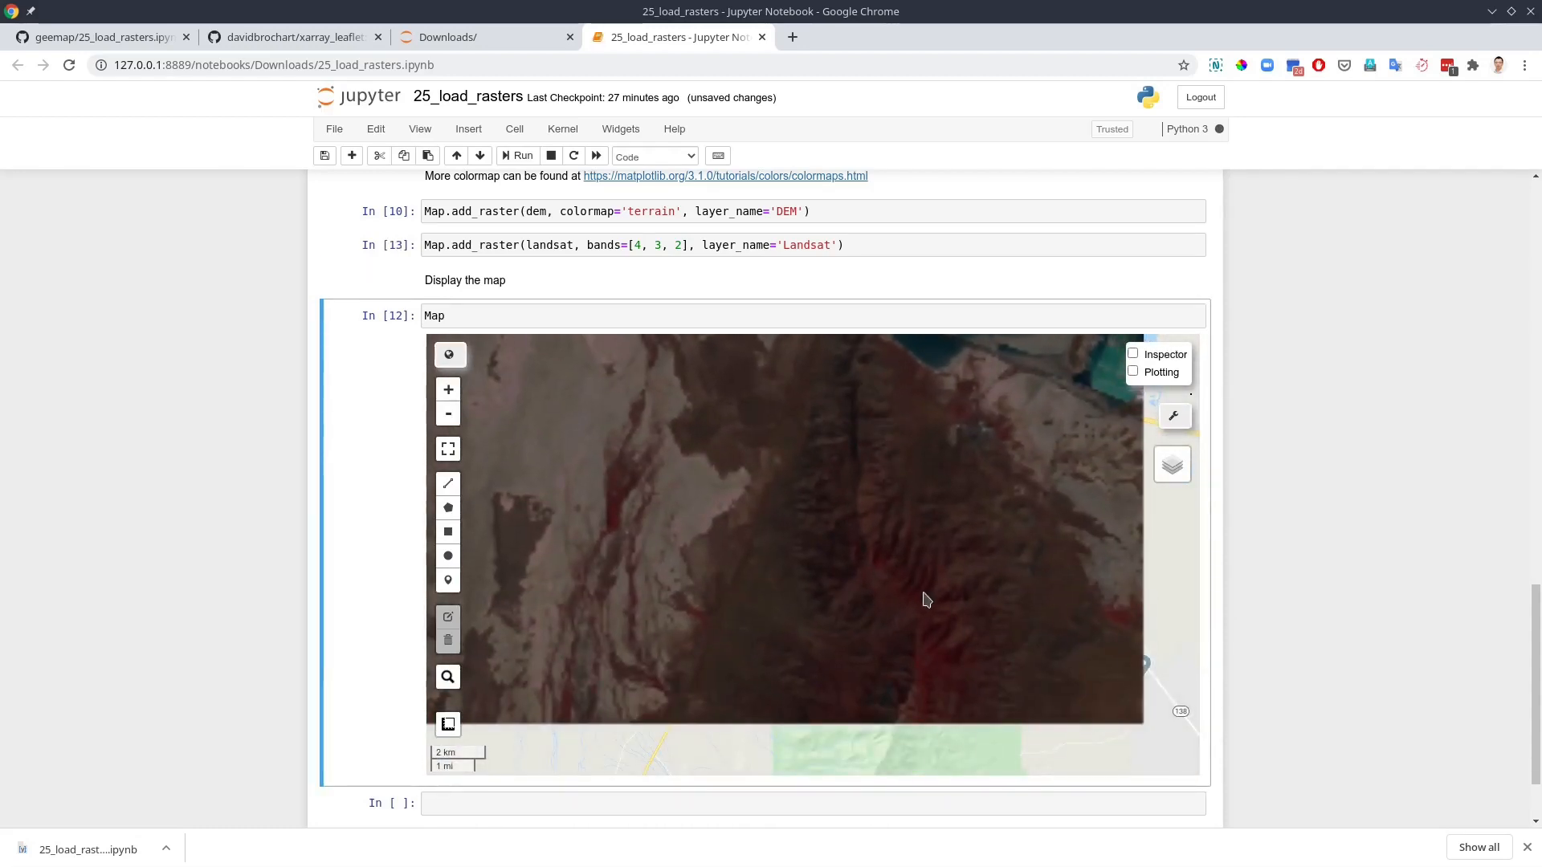
{"action": "scroll", "coordinate": [892, 566], "scroll_direction": "down", "scroll_amount": 3}
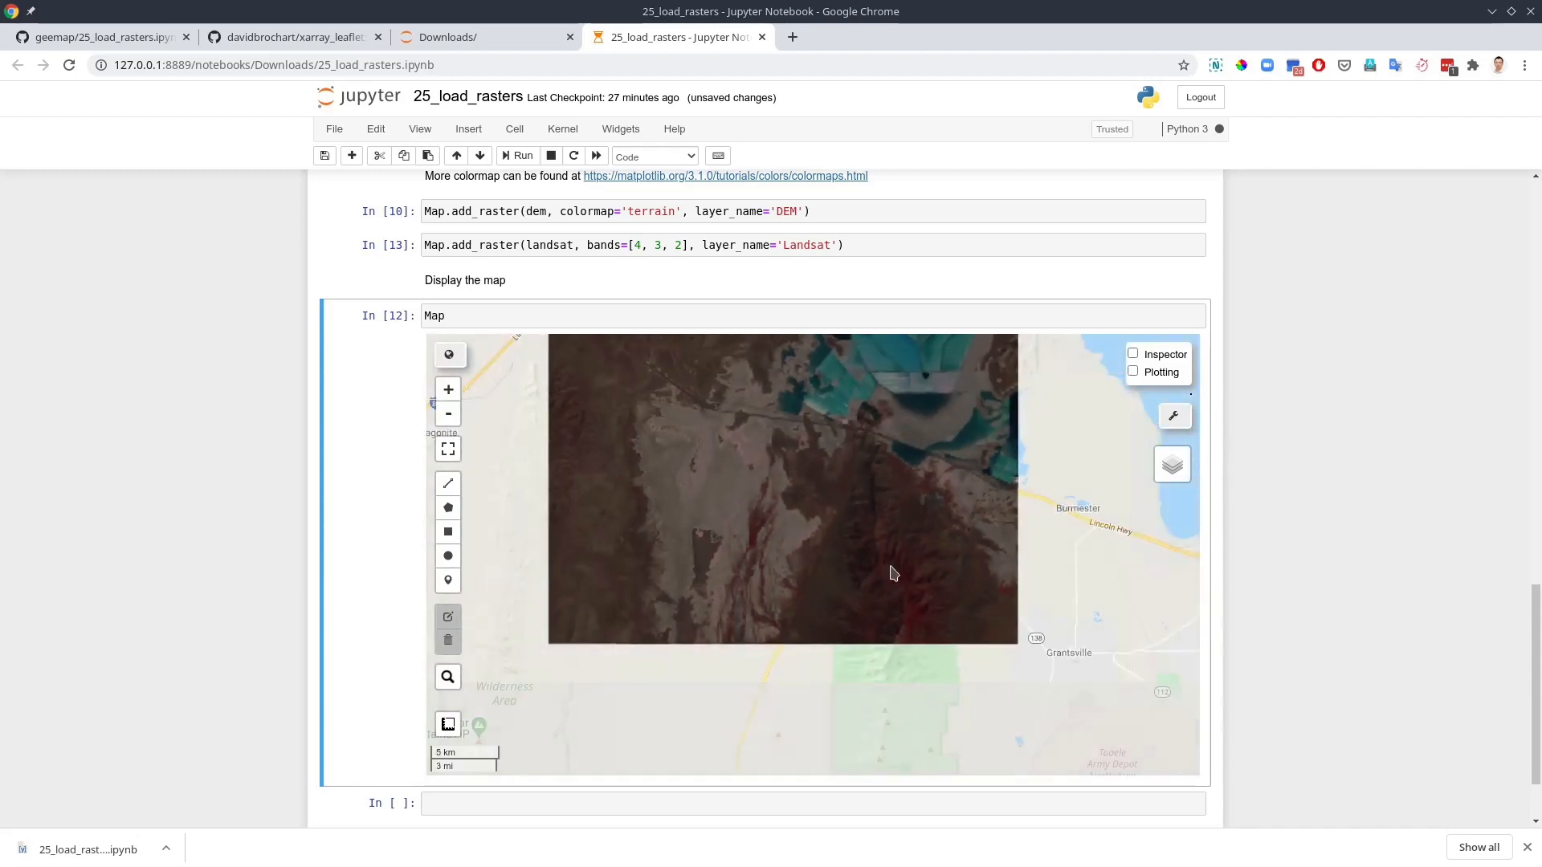
{"action": "left_click_drag", "start_coordinate": [848, 516], "coordinate": [869, 596]}
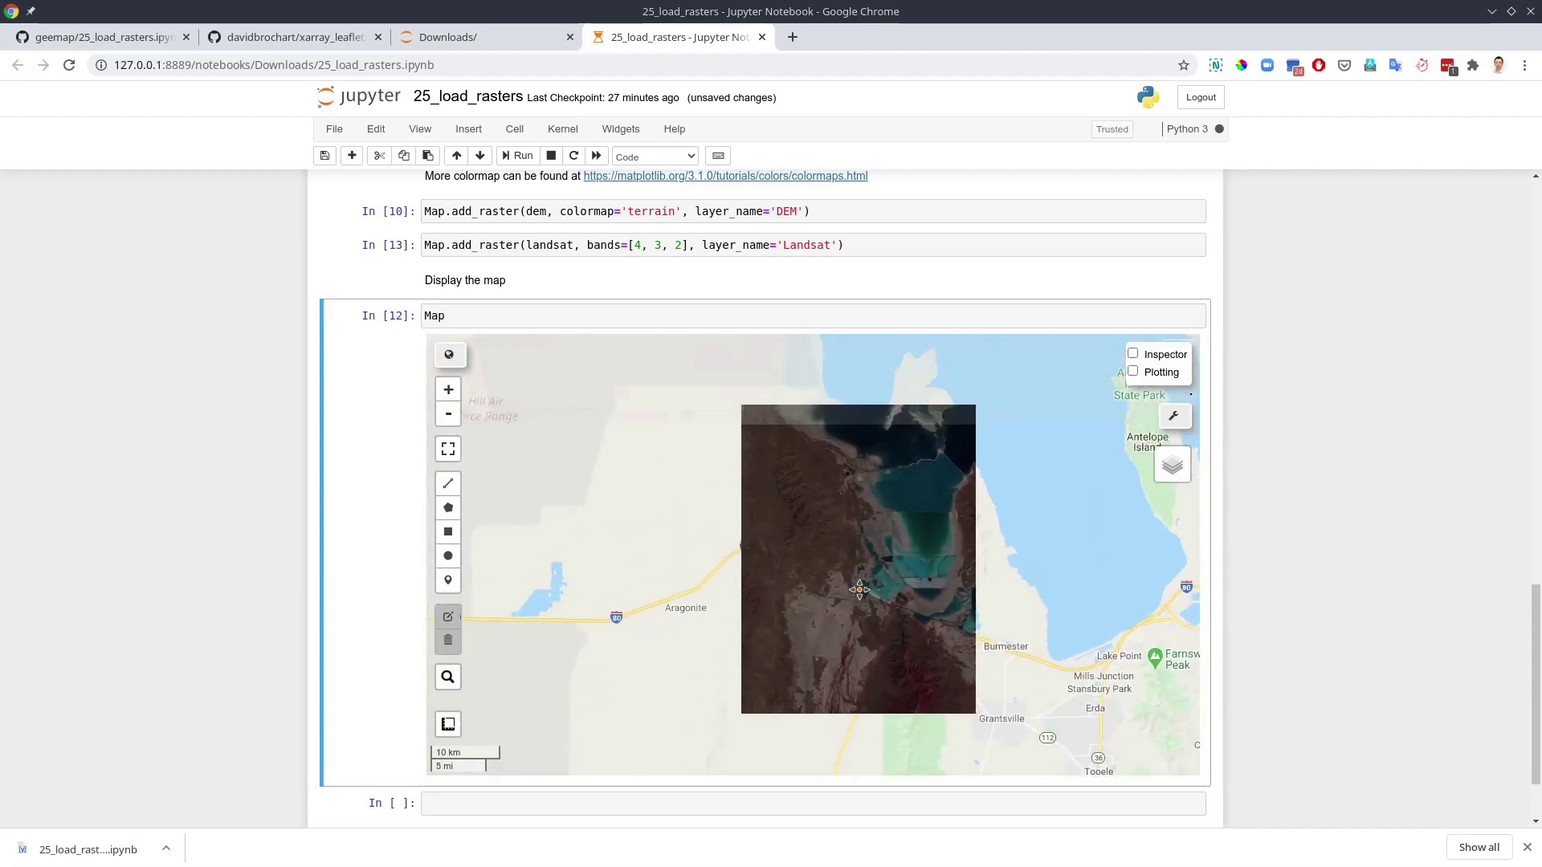
- Rerun the Landsat layer with true-colour bands [3, 2, 1] and return to the DEM cell's colormap
{"action": "left_click", "coordinate": [640, 245]}
{"action": "type", "text": ", 1"}
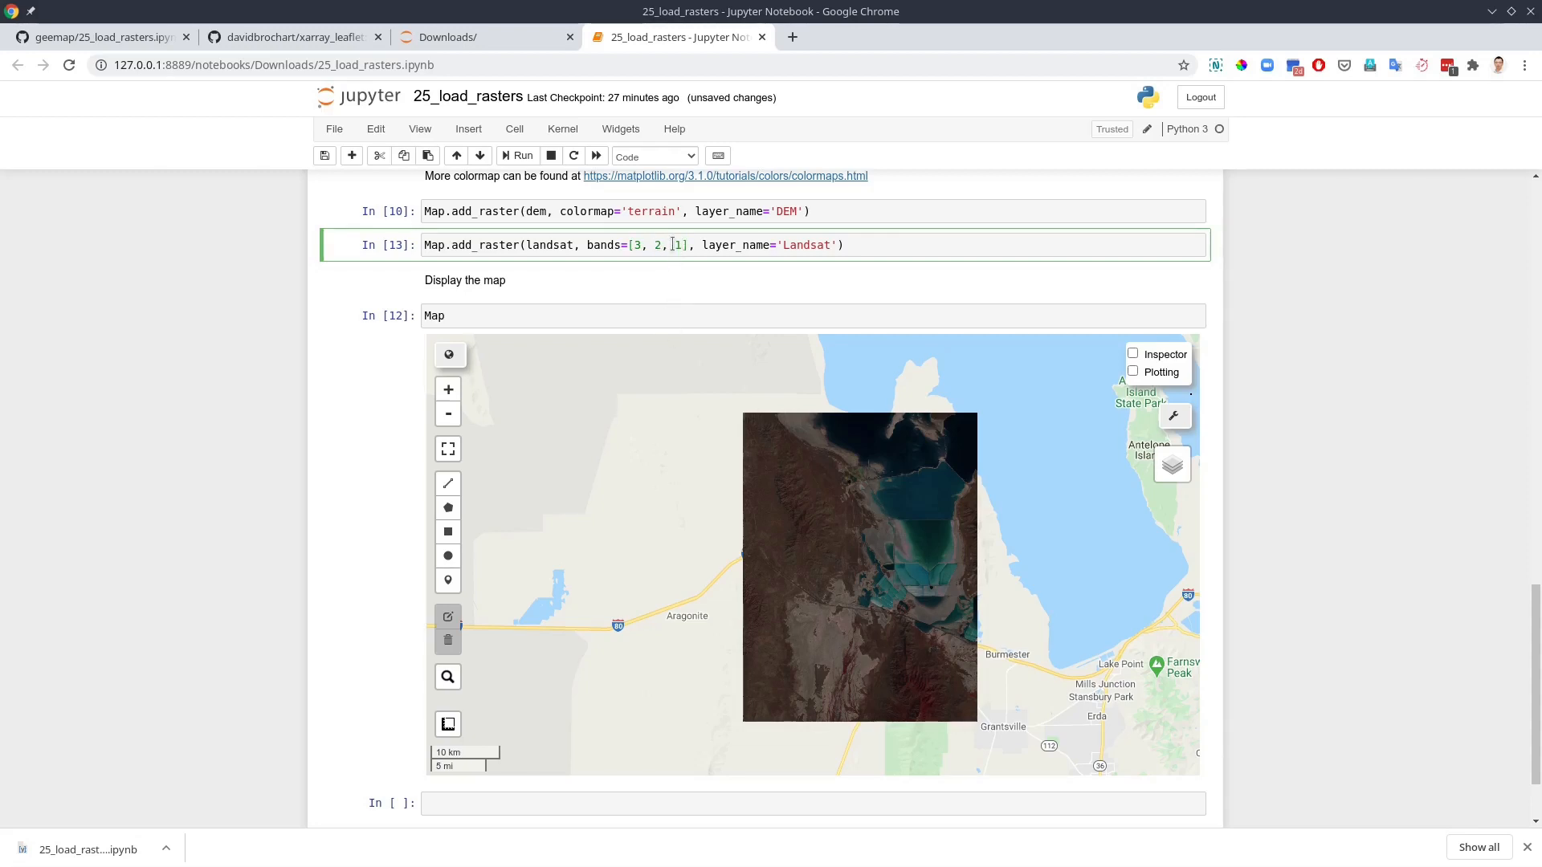
{"action": "left_click", "coordinate": [516, 156]}
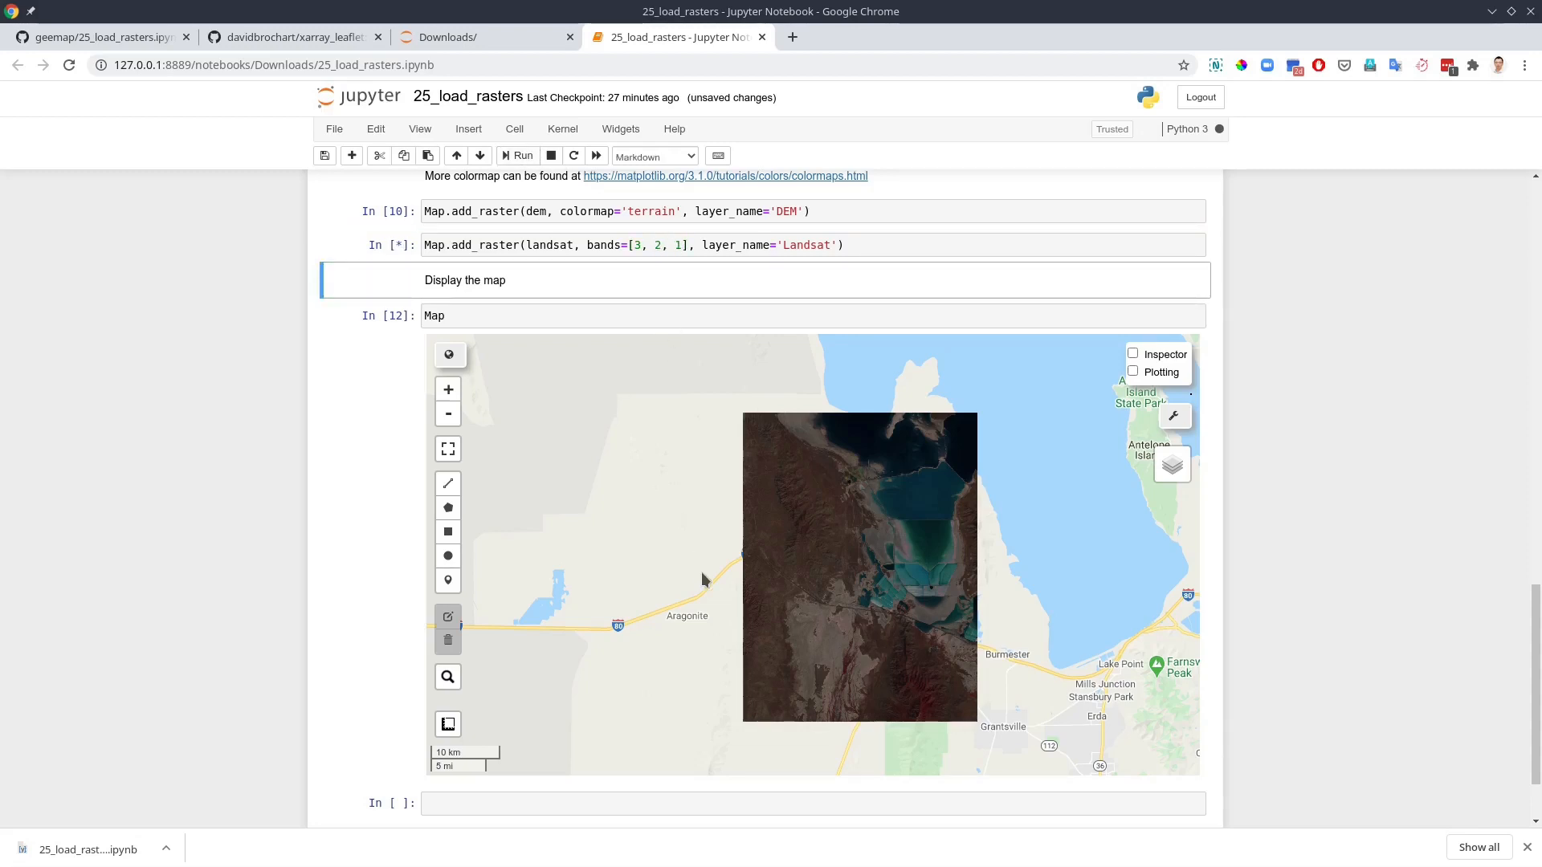
{"action": "scroll", "coordinate": [868, 579], "scroll_direction": "up", "scroll_amount": 3}
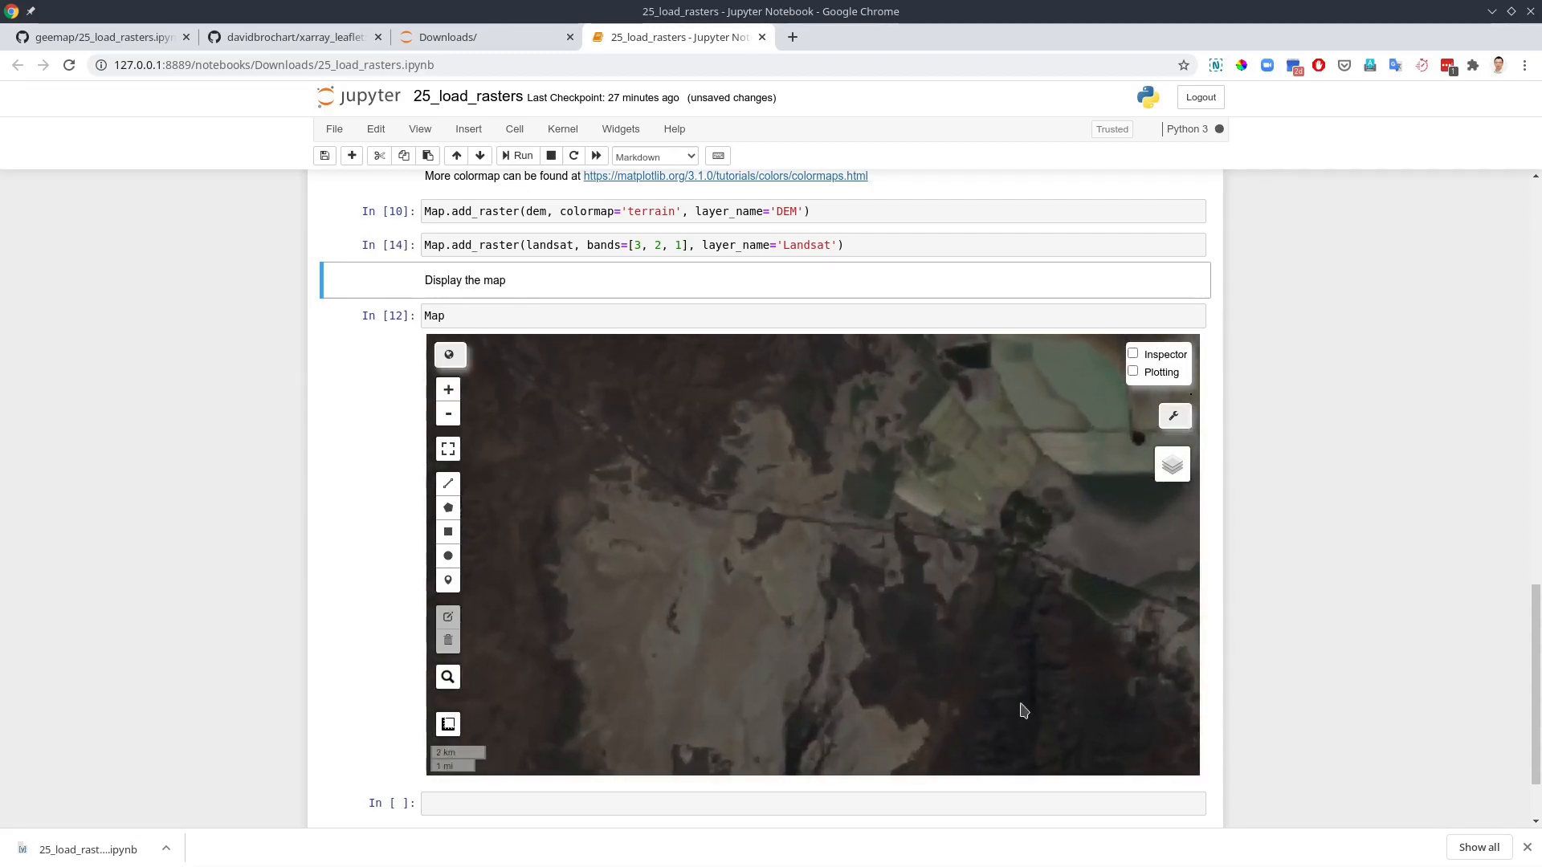
{"action": "scroll", "coordinate": [868, 578], "scroll_direction": "down", "scroll_amount": 6}
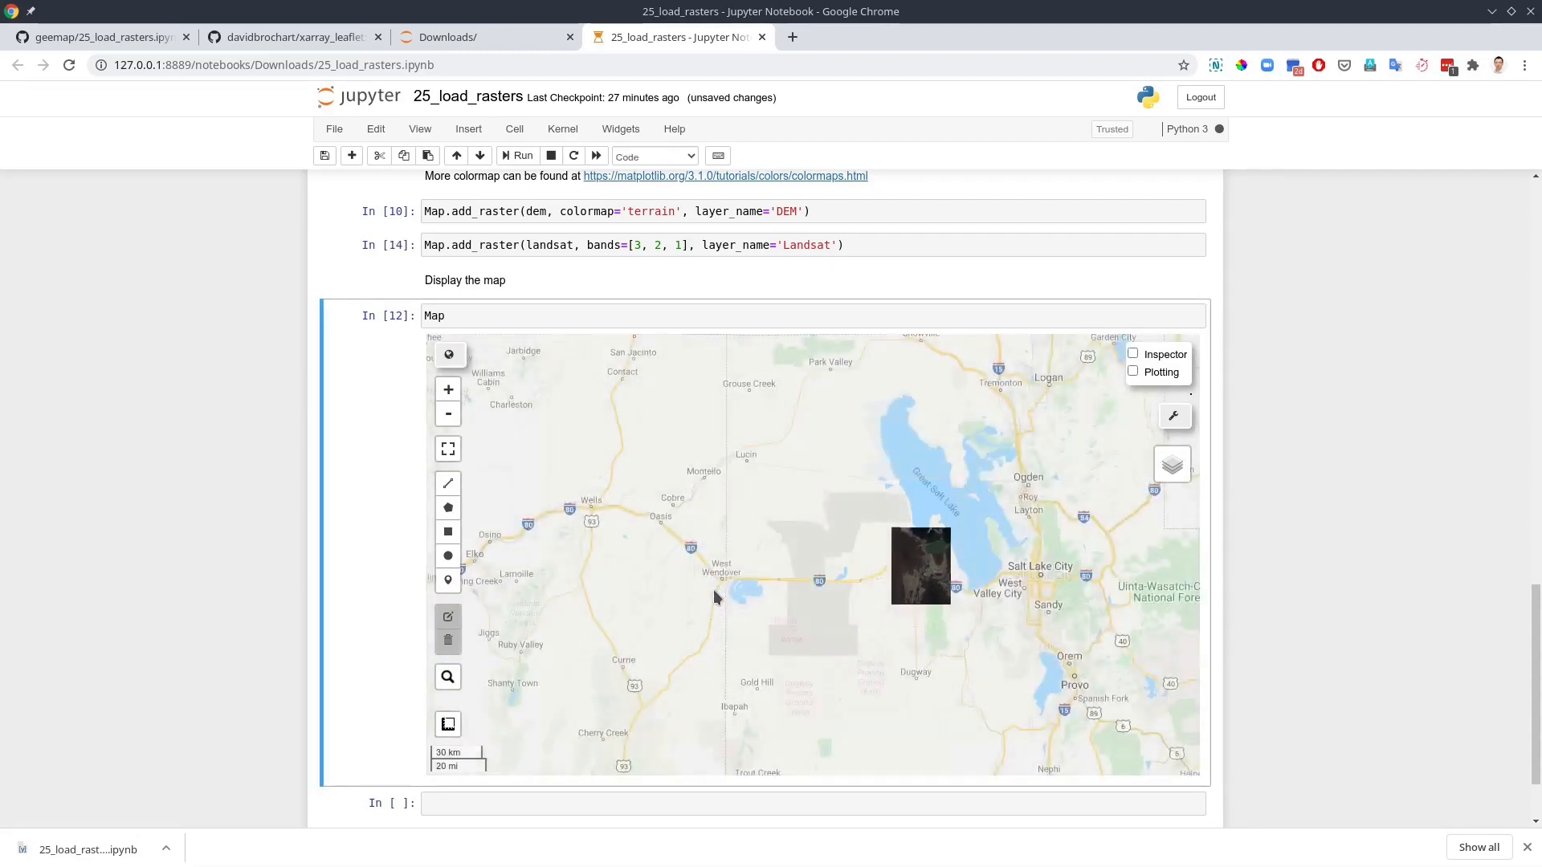
{"action": "scroll", "coordinate": [713, 589], "scroll_direction": "down", "scroll_amount": 3}
{"action": "left_click_drag", "start_coordinate": [715, 581], "coordinate": [744, 425]}
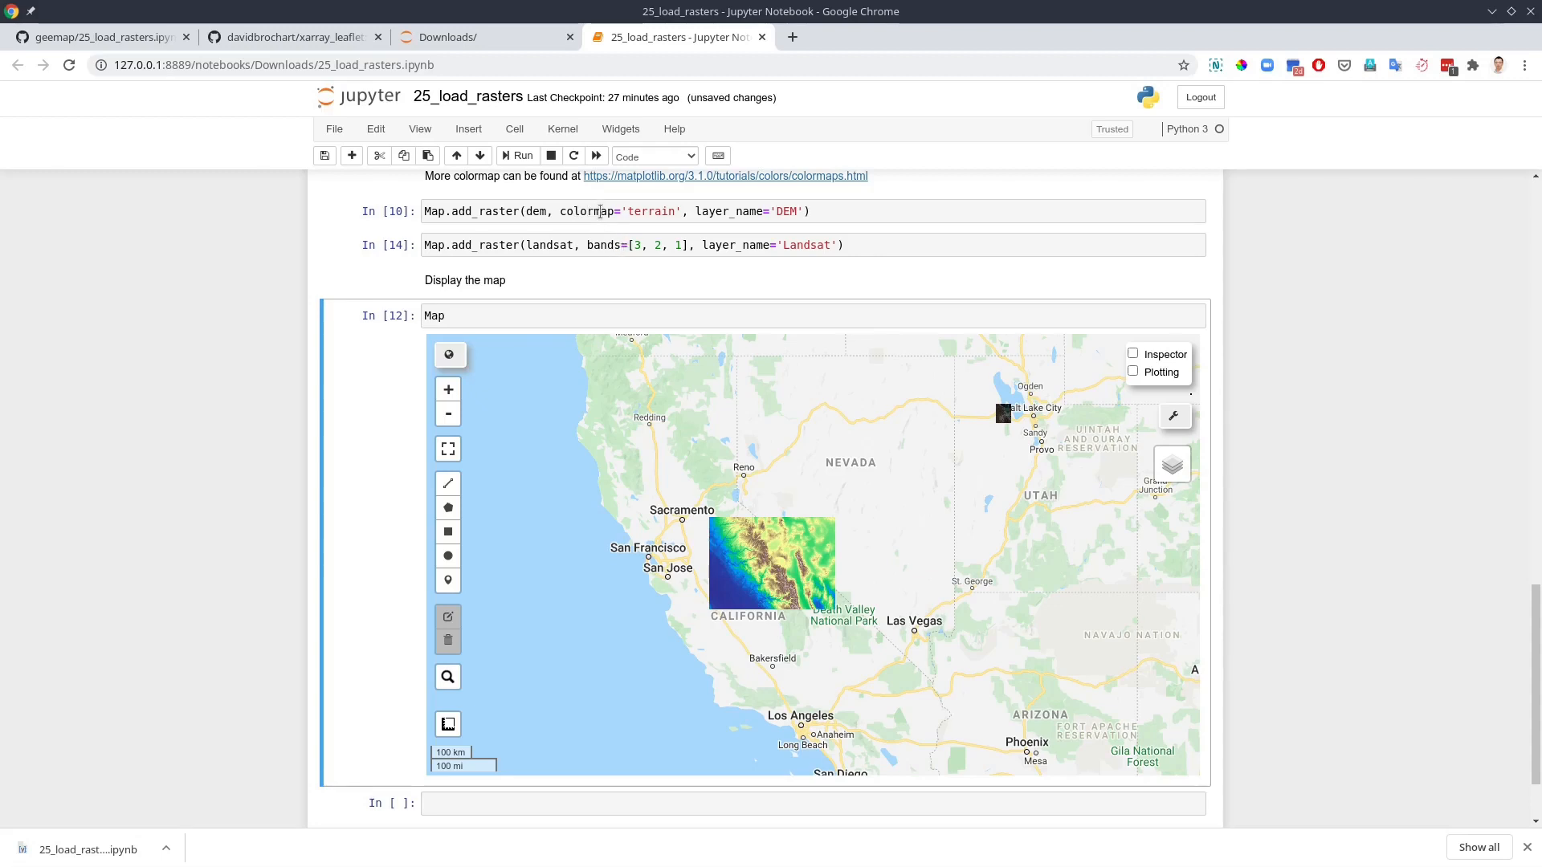
{"action": "double_click", "coordinate": [585, 210]}
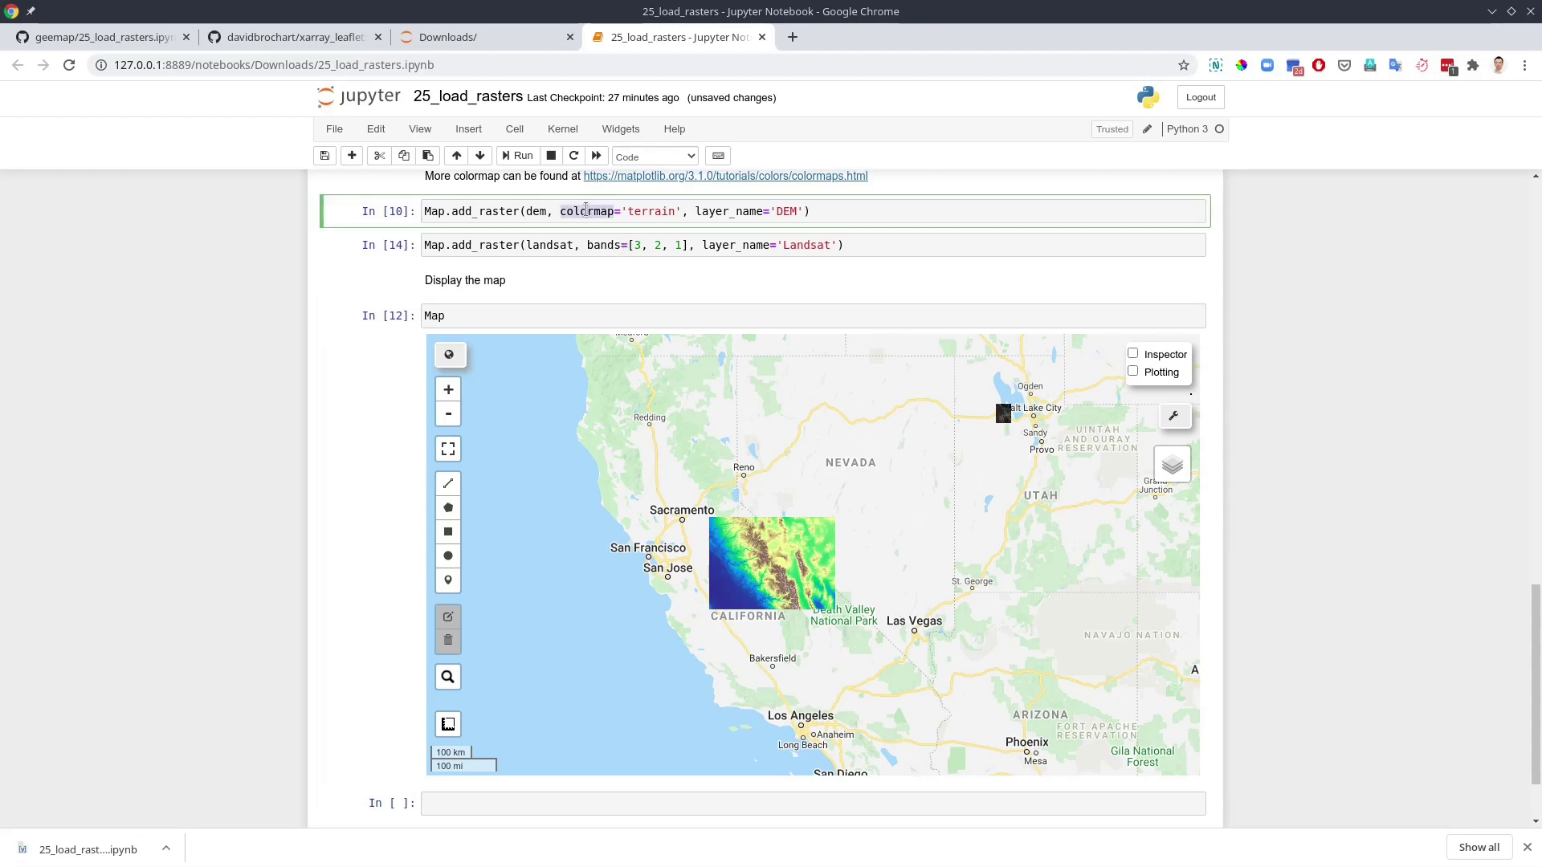
- Change the DEM colormap from 'terrain' to 'gray', rerun it and inspect the grayscale DEM on the map
{"action": "left_click", "coordinate": [524, 211]}
{"action": "scroll", "coordinate": [777, 564], "scroll_direction": "up", "scroll_amount": 4}
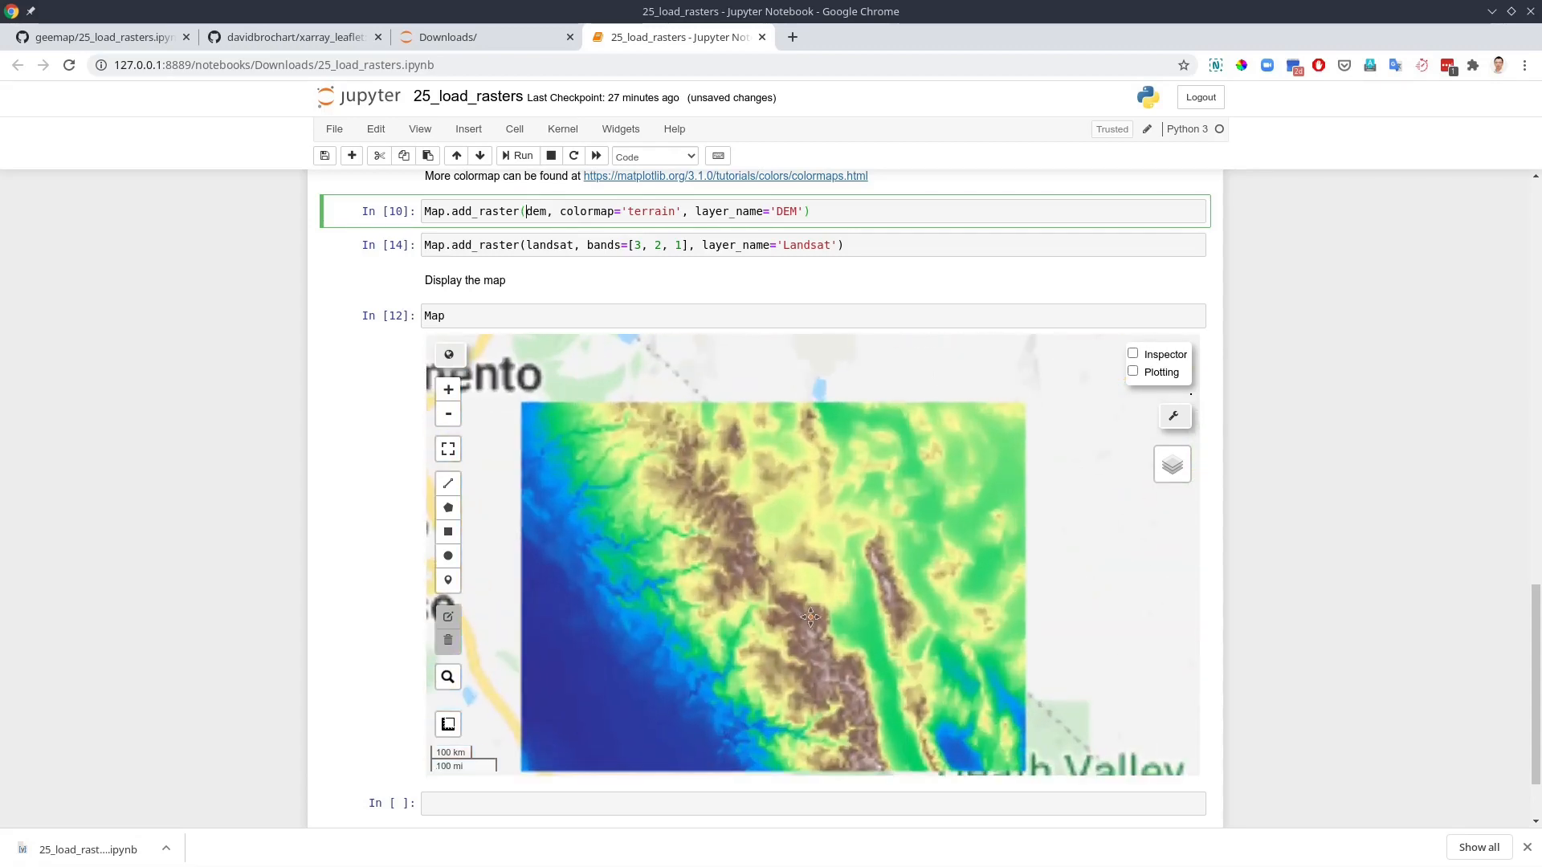
{"action": "left_click", "coordinate": [799, 568]}
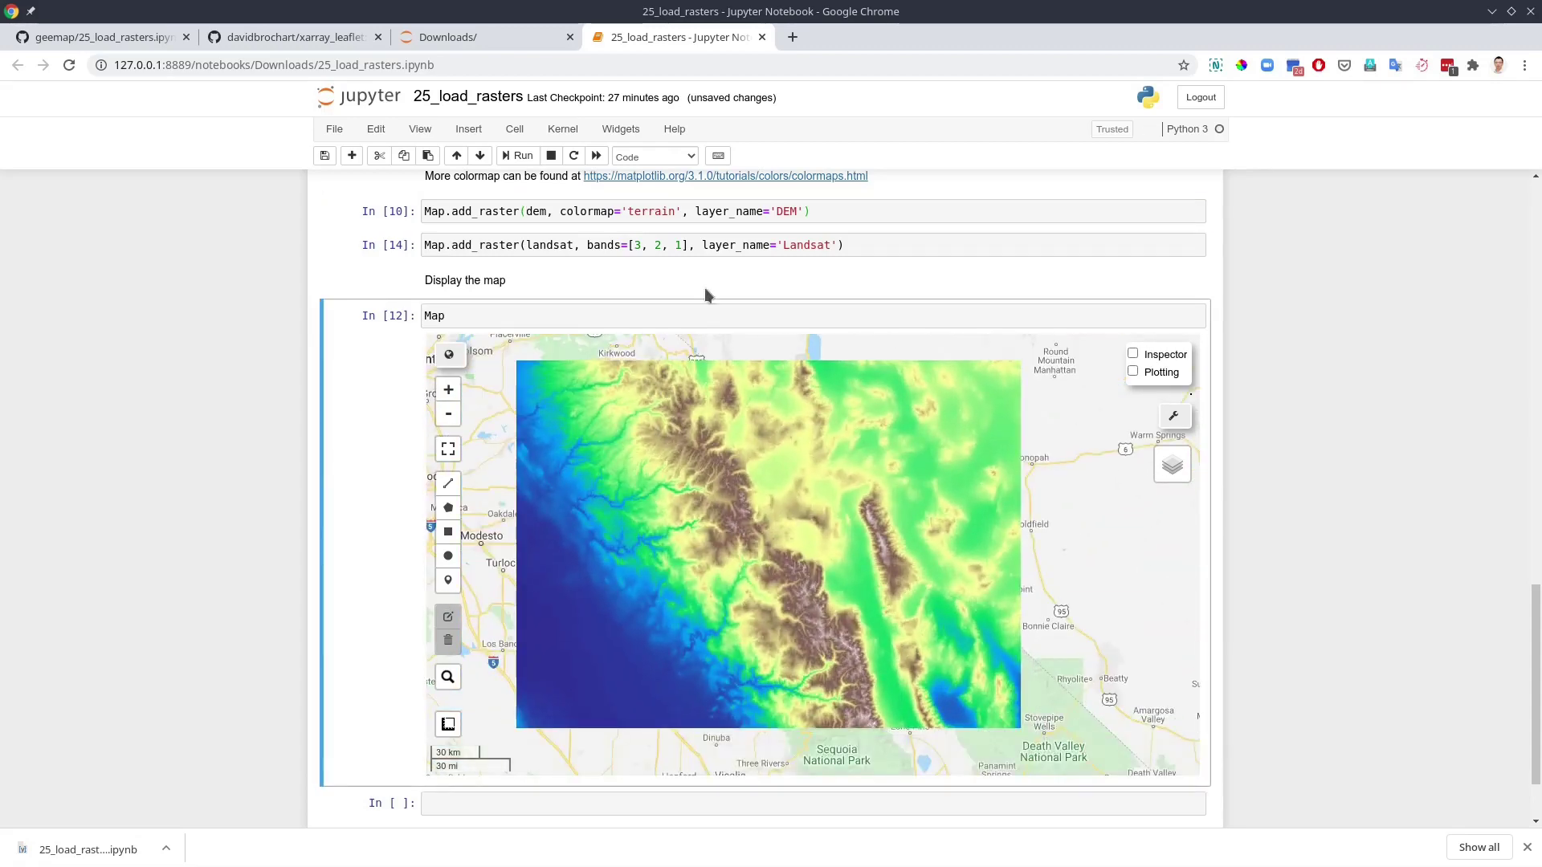
{"action": "double_click", "coordinate": [643, 210]}
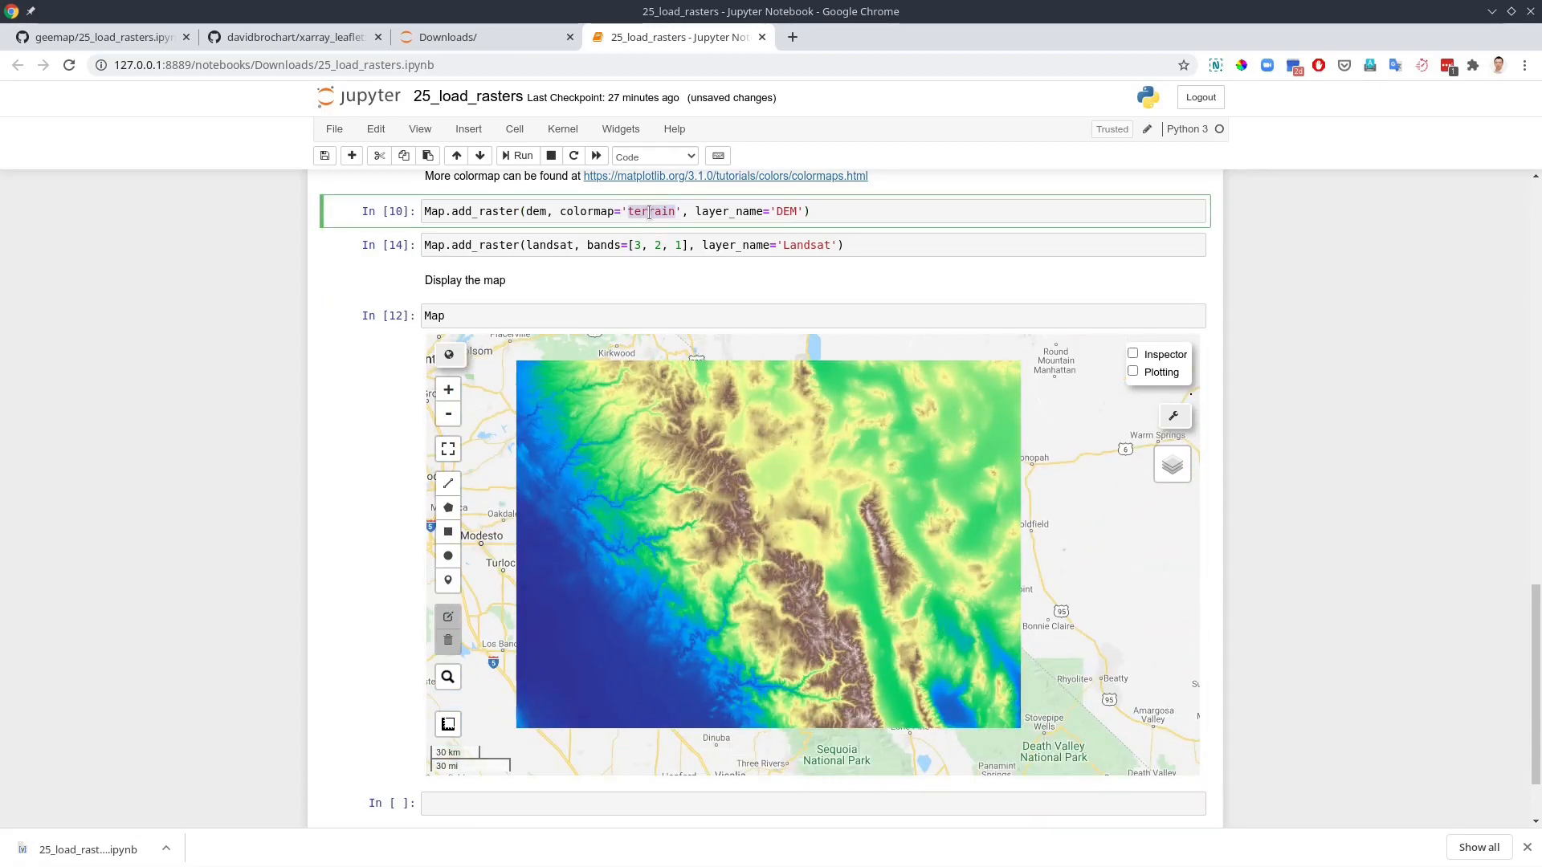
{"action": "type", "text": "gray"}
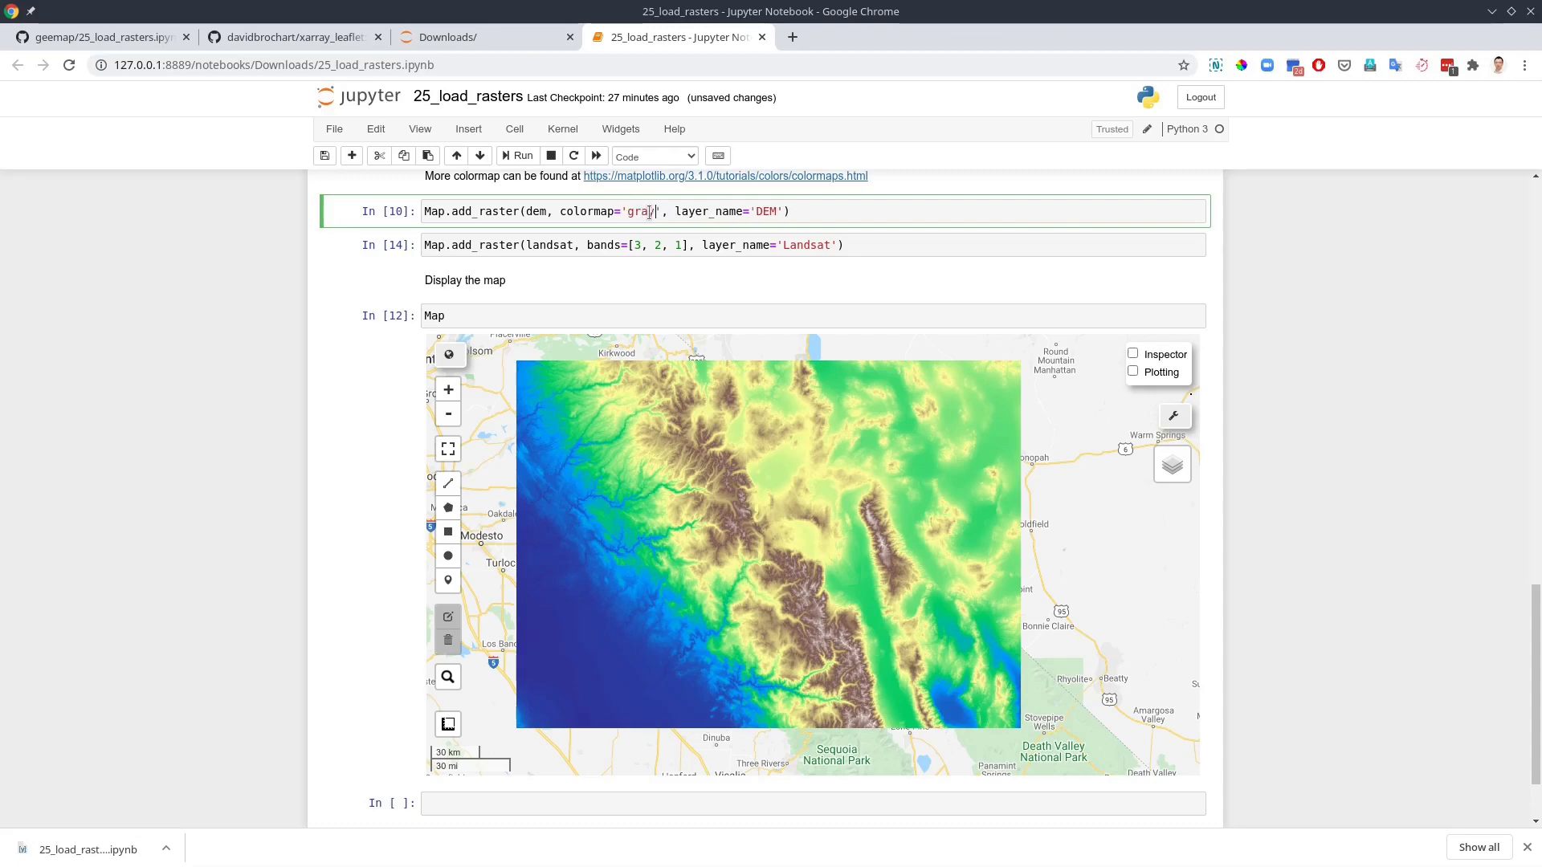
{"action": "key", "text": "shift+Return"}
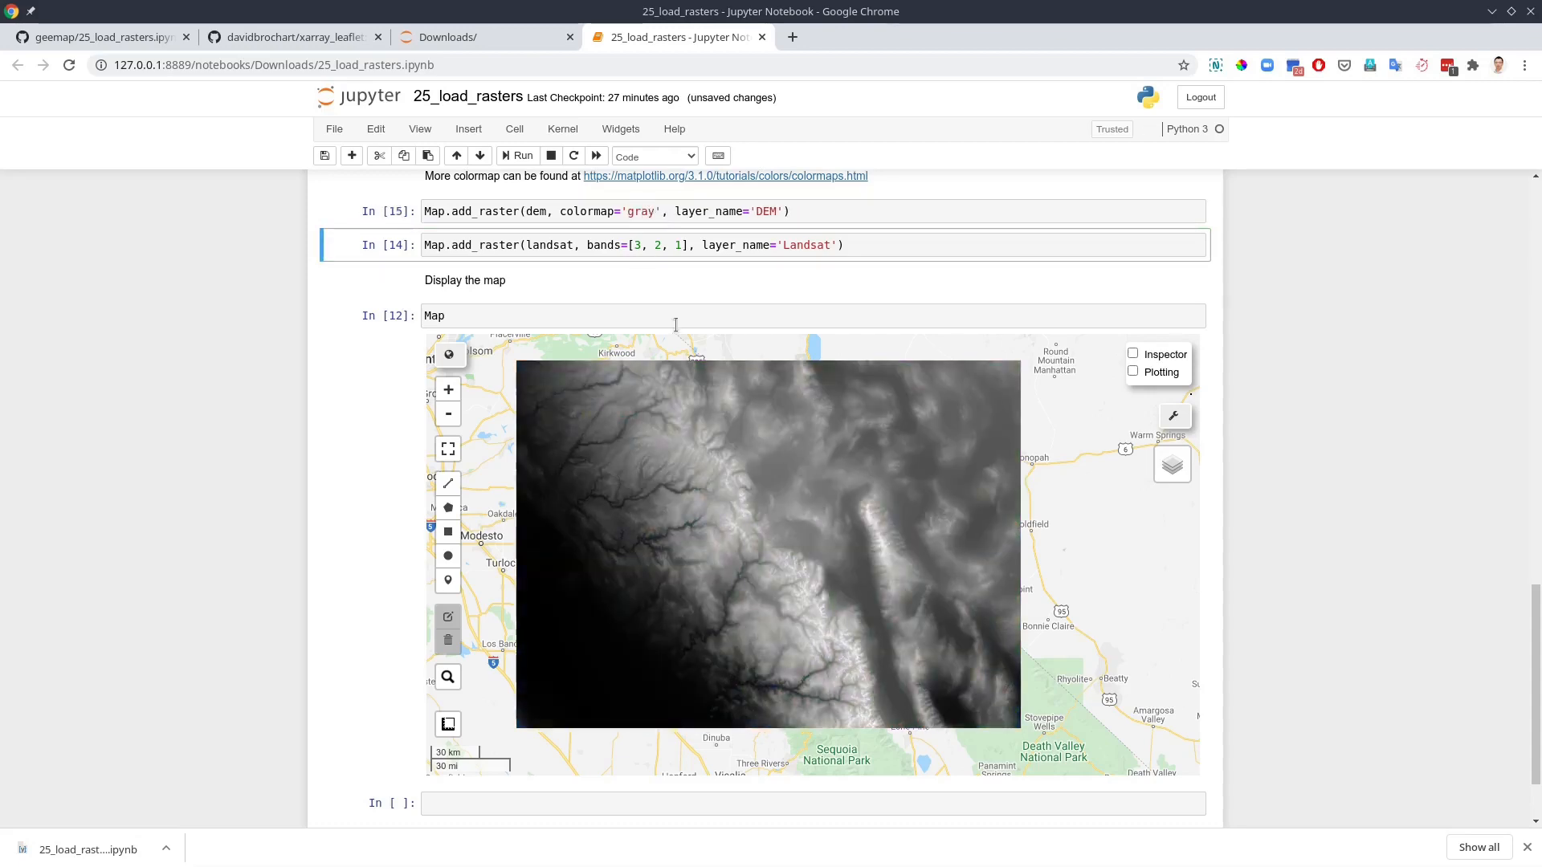
{"action": "scroll", "coordinate": [767, 600], "scroll_direction": "up", "scroll_amount": 4}
{"action": "scroll", "coordinate": [836, 611], "scroll_direction": "down", "scroll_amount": 3}
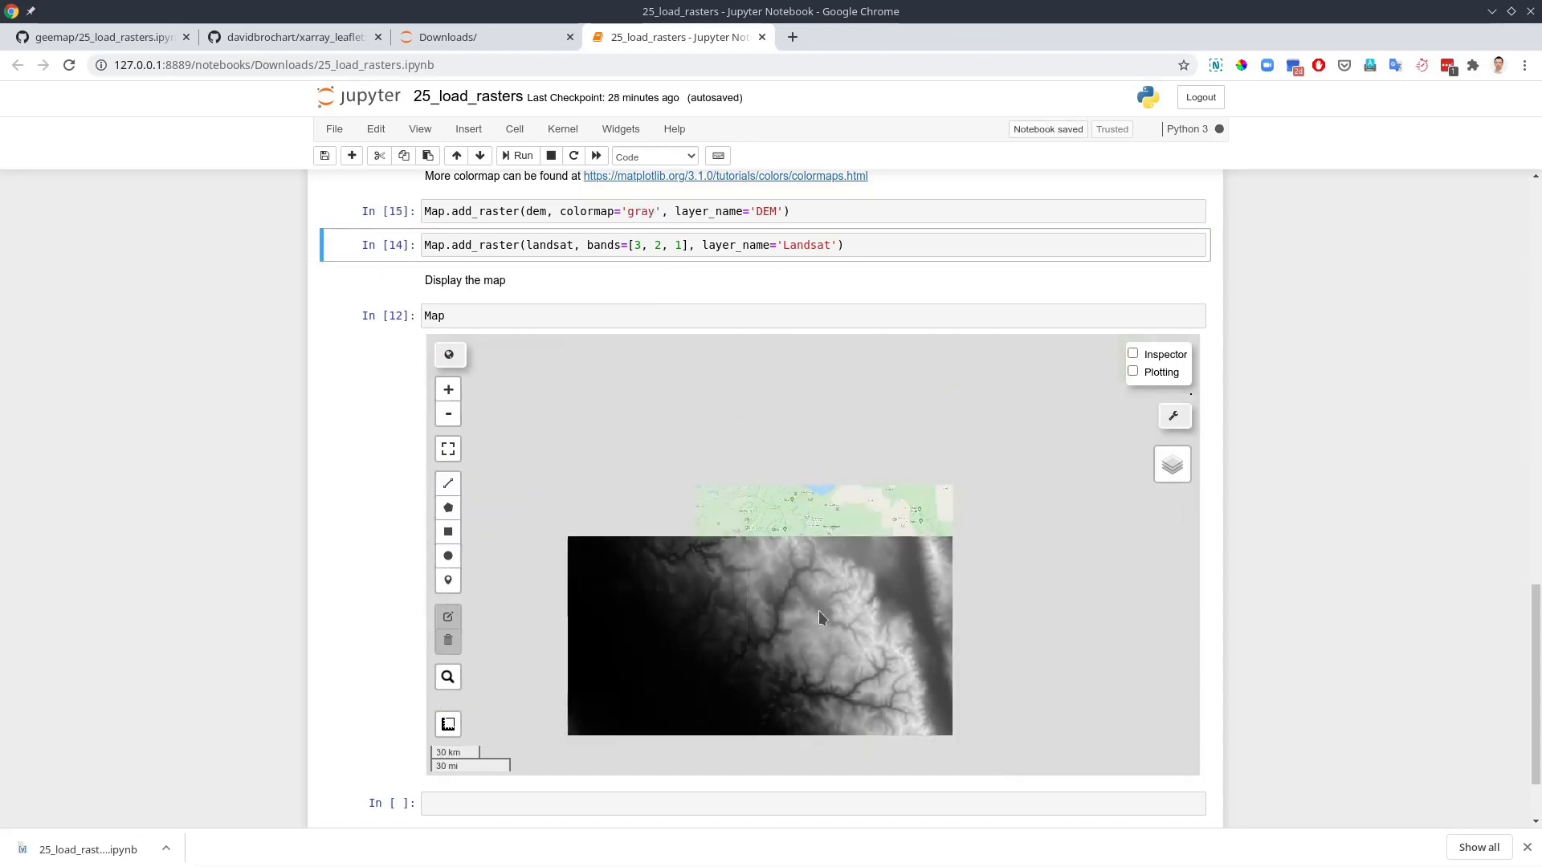
{"action": "scroll", "coordinate": [810, 614], "scroll_direction": "up", "scroll_amount": 1}
{"action": "left_click_drag", "start_coordinate": [844, 566], "coordinate": [810, 607]}
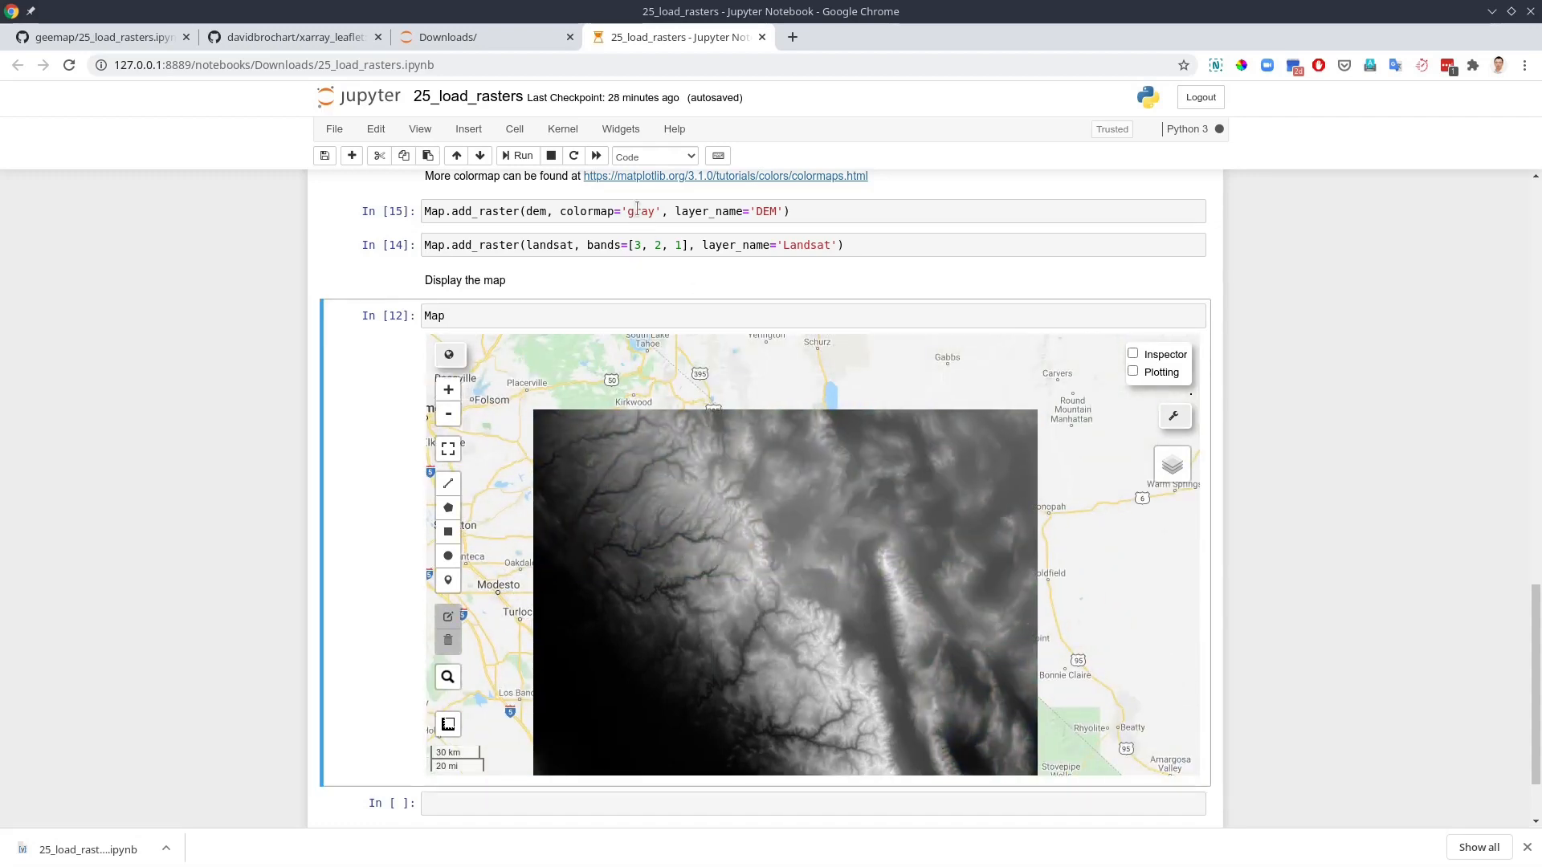
{"action": "double_click", "coordinate": [638, 211]}
{"action": "scroll", "coordinate": [1277, 452], "scroll_direction": "up", "scroll_amount": 3}
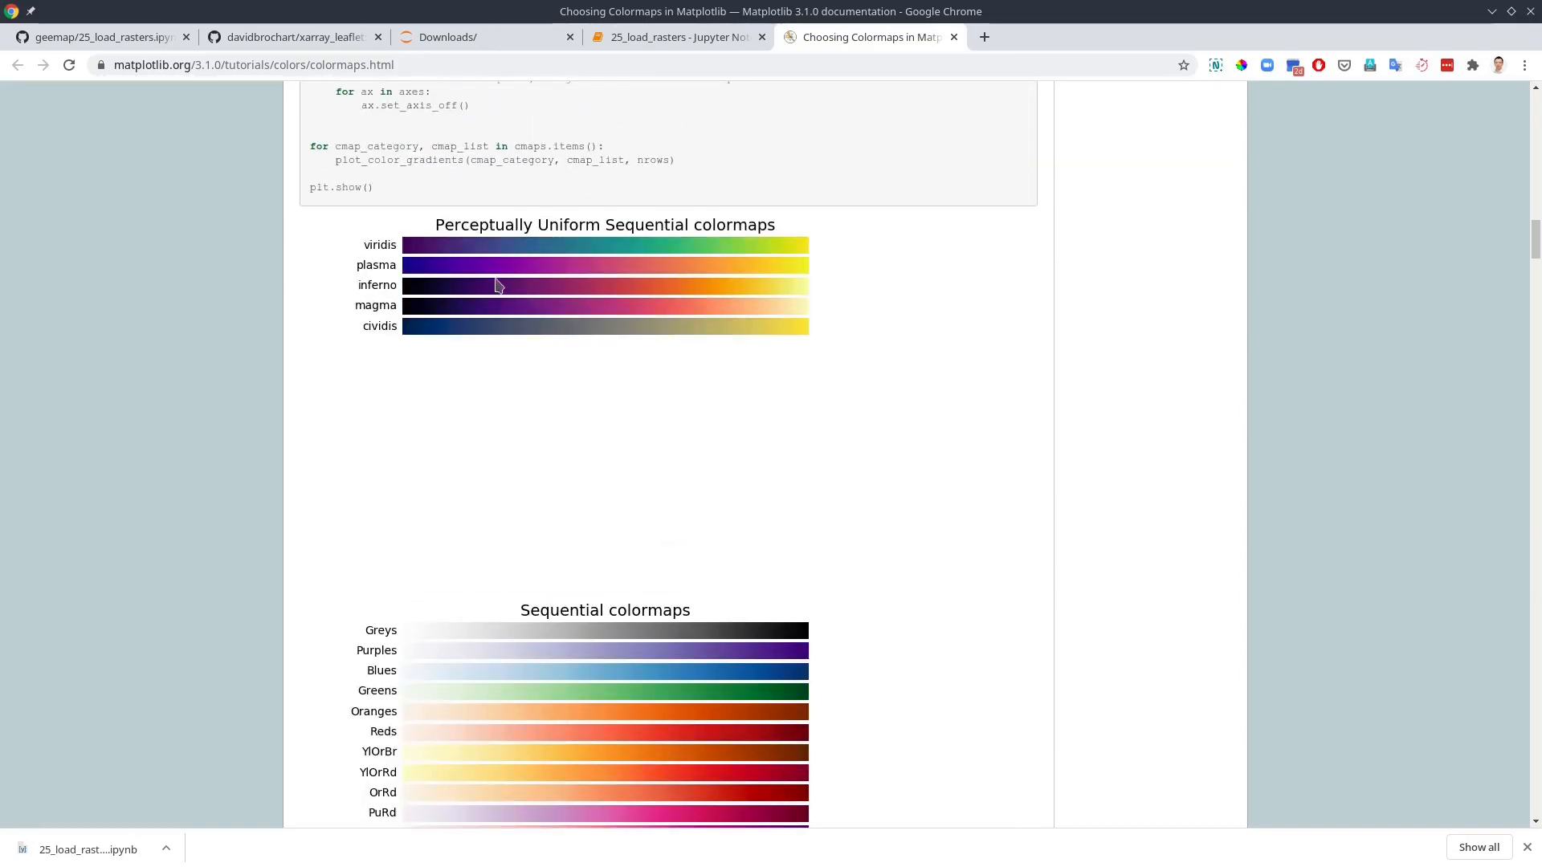
{"action": "scroll", "coordinate": [457, 374], "scroll_direction": "down", "scroll_amount": 3}
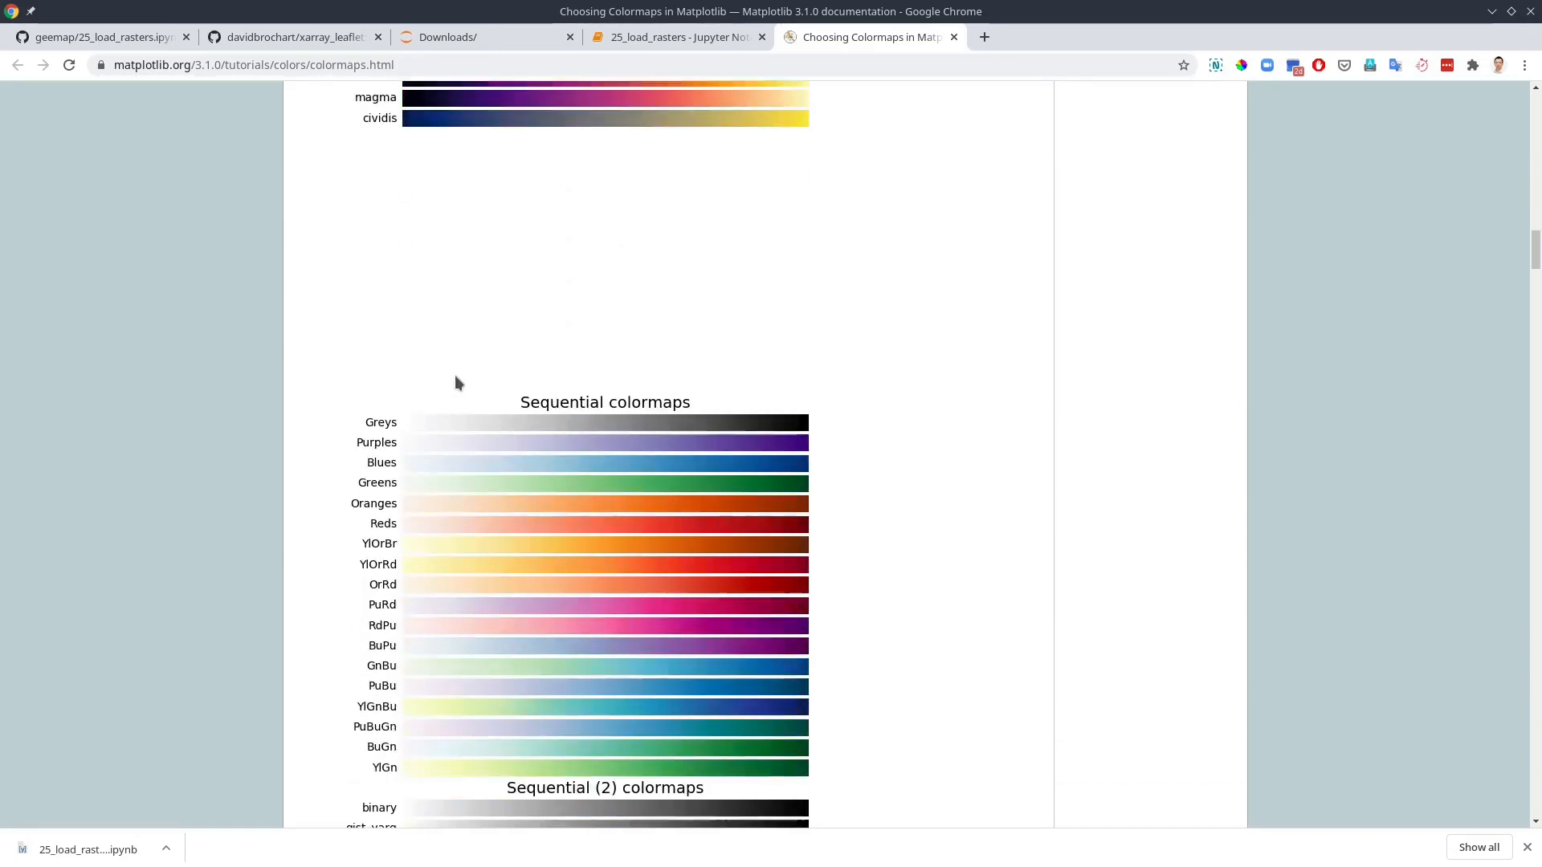
{"action": "scroll", "coordinate": [457, 375], "scroll_direction": "down", "scroll_amount": 2}
{"action": "scroll", "coordinate": [458, 375], "scroll_direction": "down", "scroll_amount": 2}
{"action": "scroll", "coordinate": [457, 381], "scroll_direction": "down", "scroll_amount": 1}
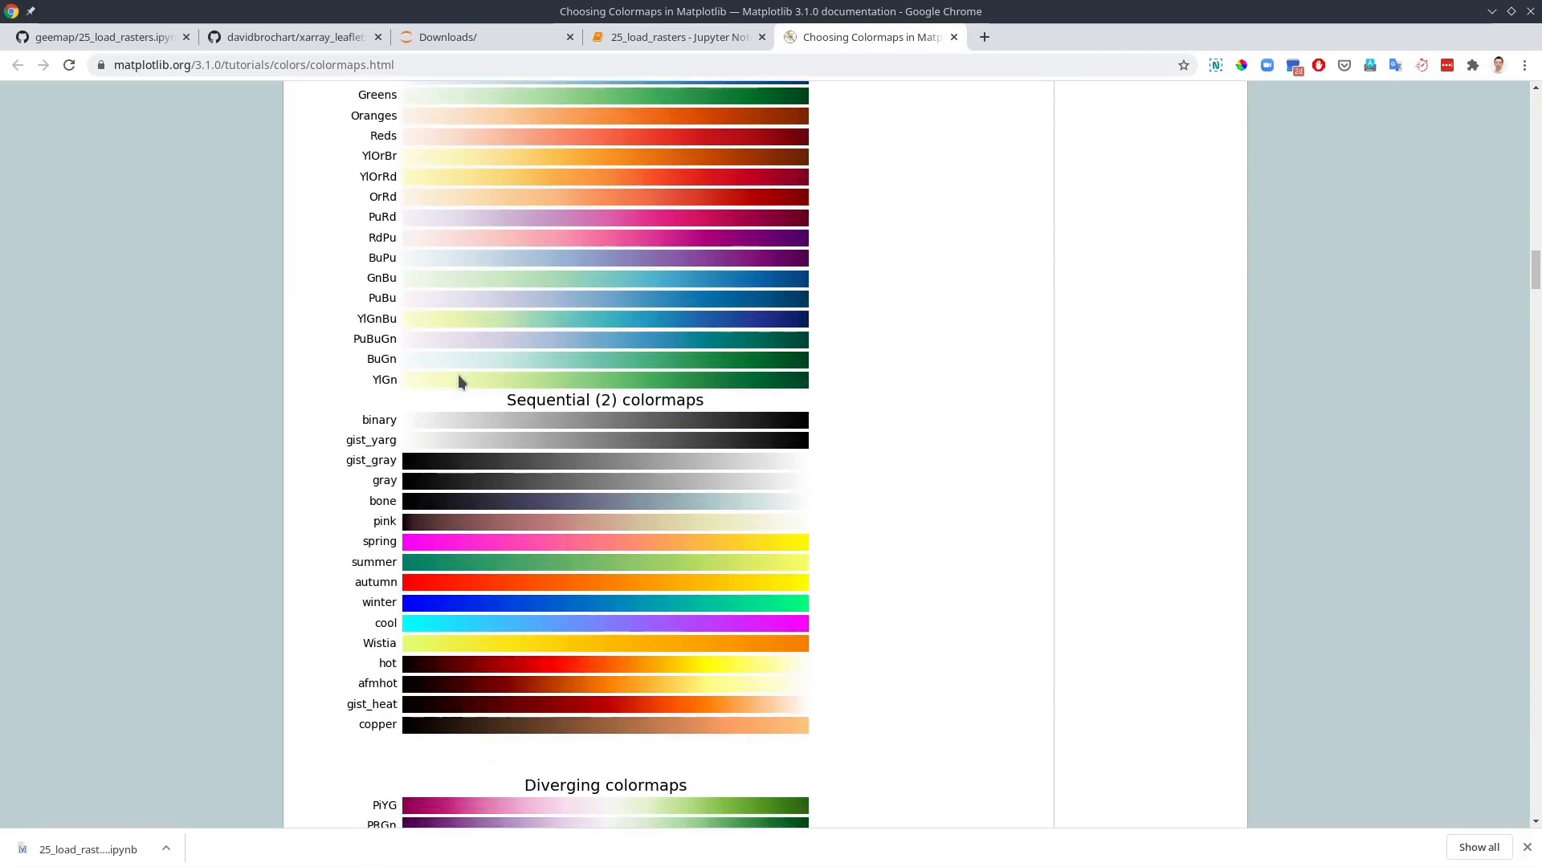
{"action": "scroll", "coordinate": [457, 379], "scroll_direction": "down", "scroll_amount": 2}
{"action": "scroll", "coordinate": [458, 379], "scroll_direction": "down", "scroll_amount": 3}
{"action": "scroll", "coordinate": [457, 380], "scroll_direction": "down", "scroll_amount": 3}
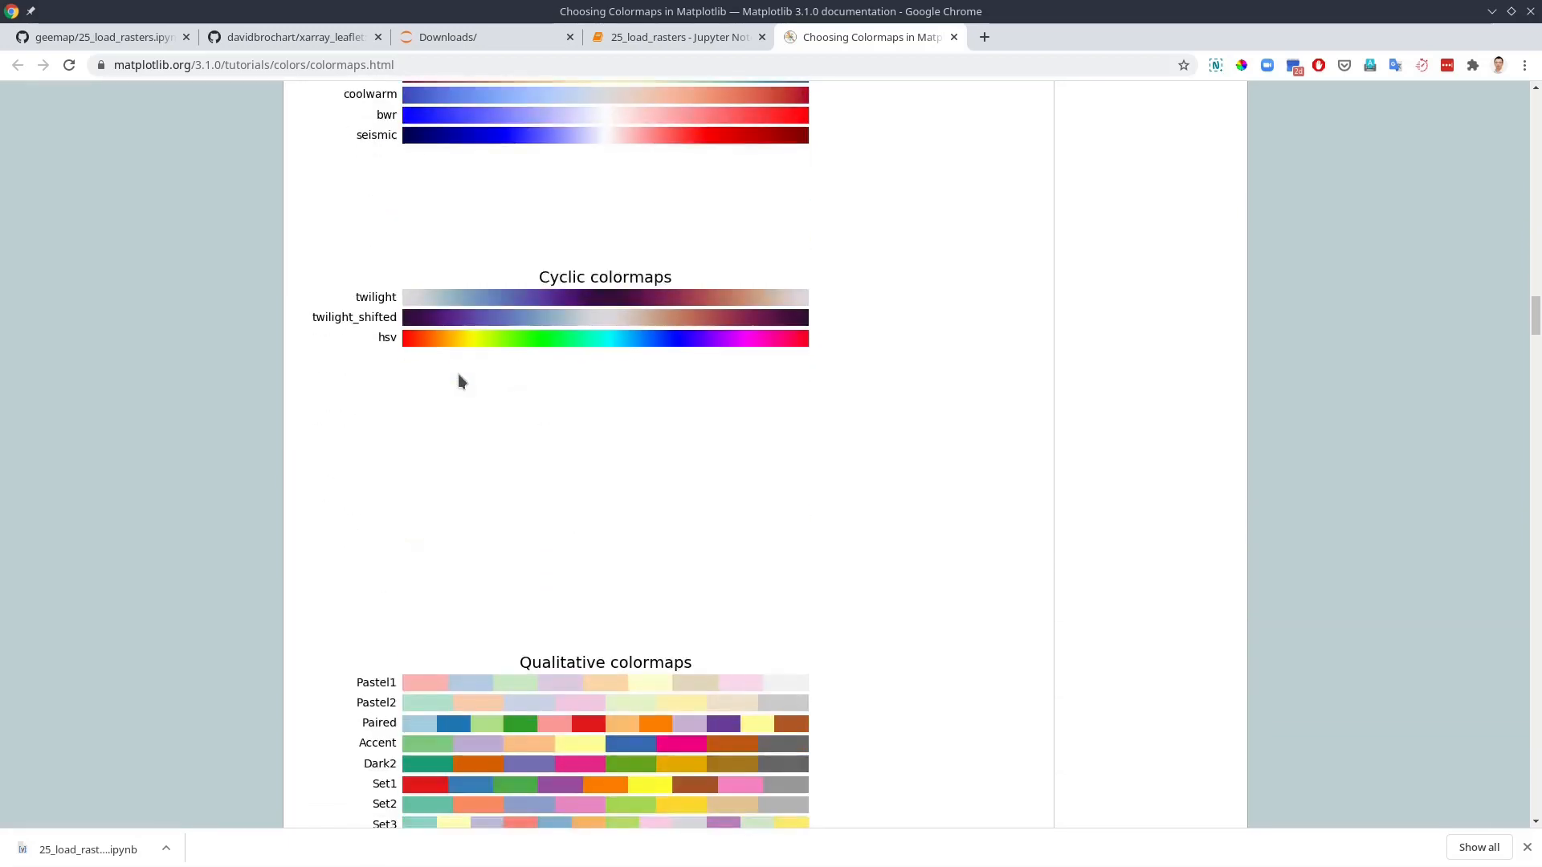
{"action": "scroll", "coordinate": [457, 382], "scroll_direction": "down", "scroll_amount": 4}
{"action": "scroll", "coordinate": [458, 382], "scroll_direction": "down", "scroll_amount": 4}
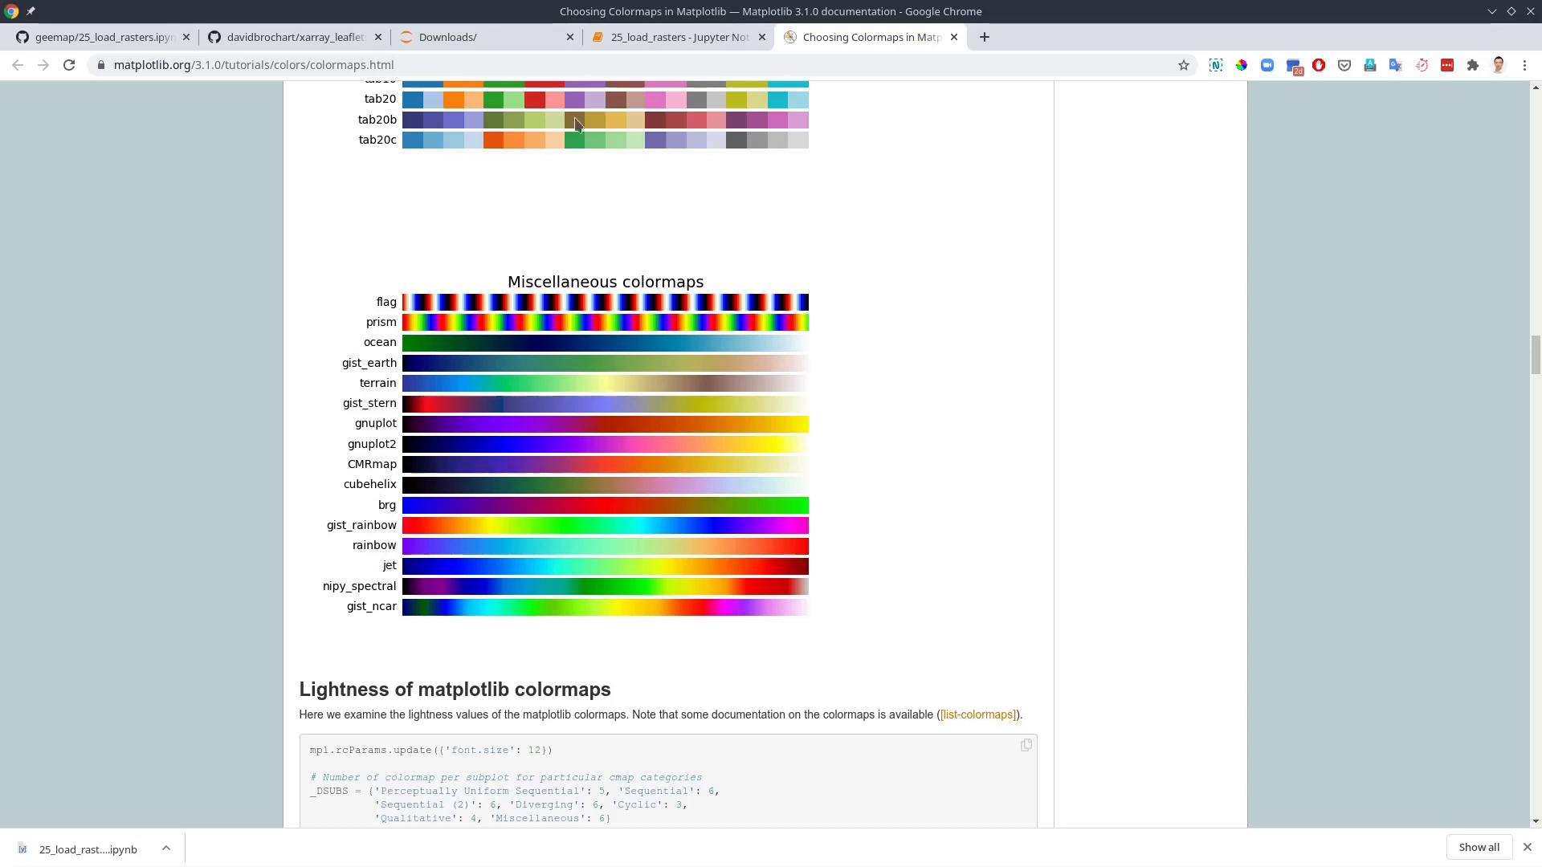
- Rerun the DEM cell with the 'rainbow' colormap and compare against the Matplotlib colormap gallery
{"action": "left_click", "coordinate": [656, 36]}
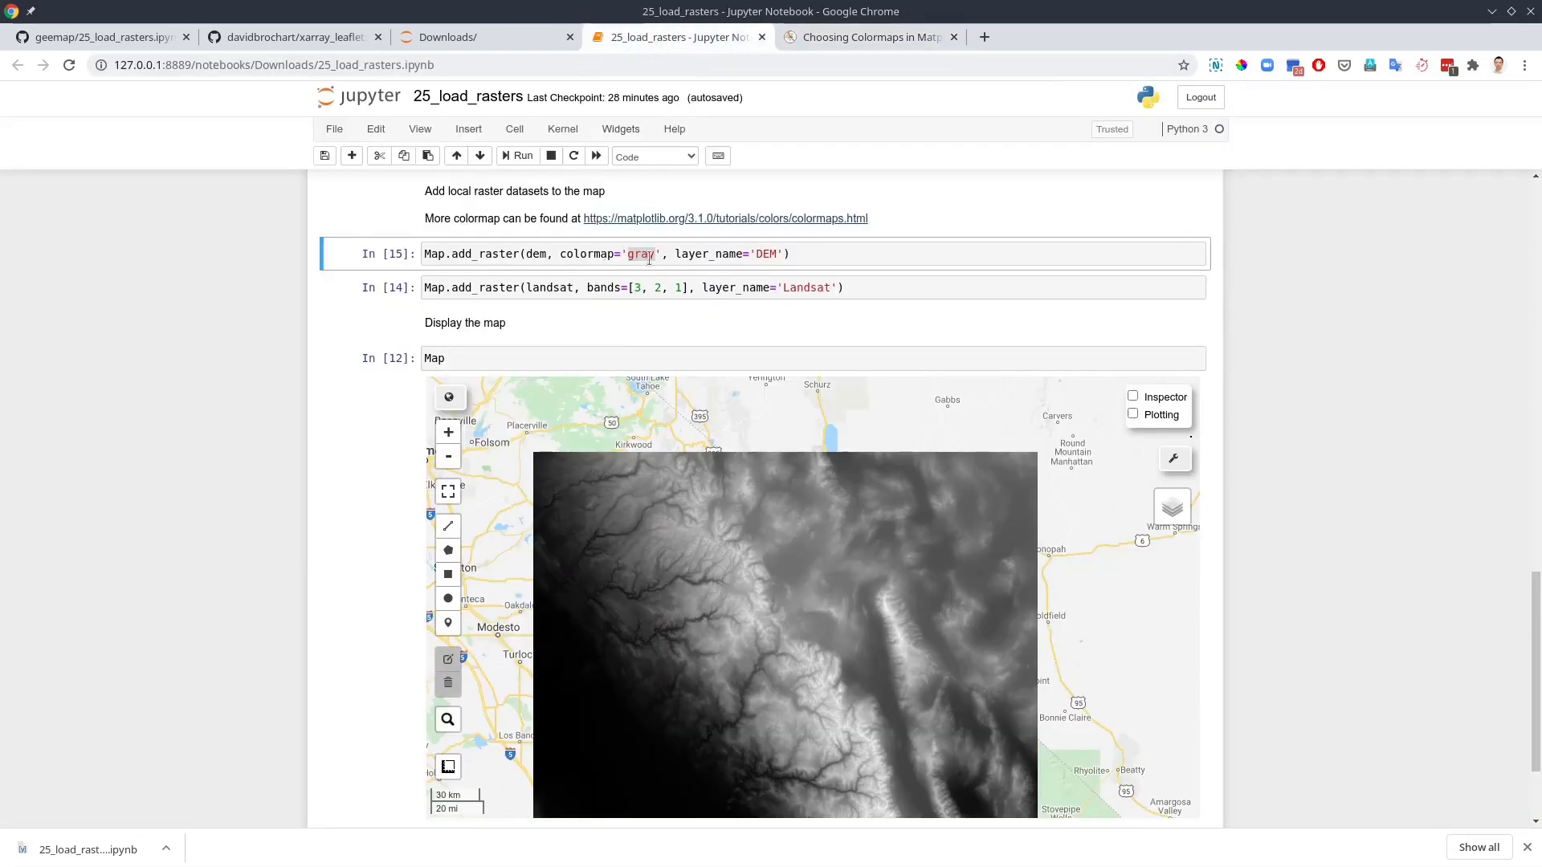
{"action": "type", "text": "rainbow"}
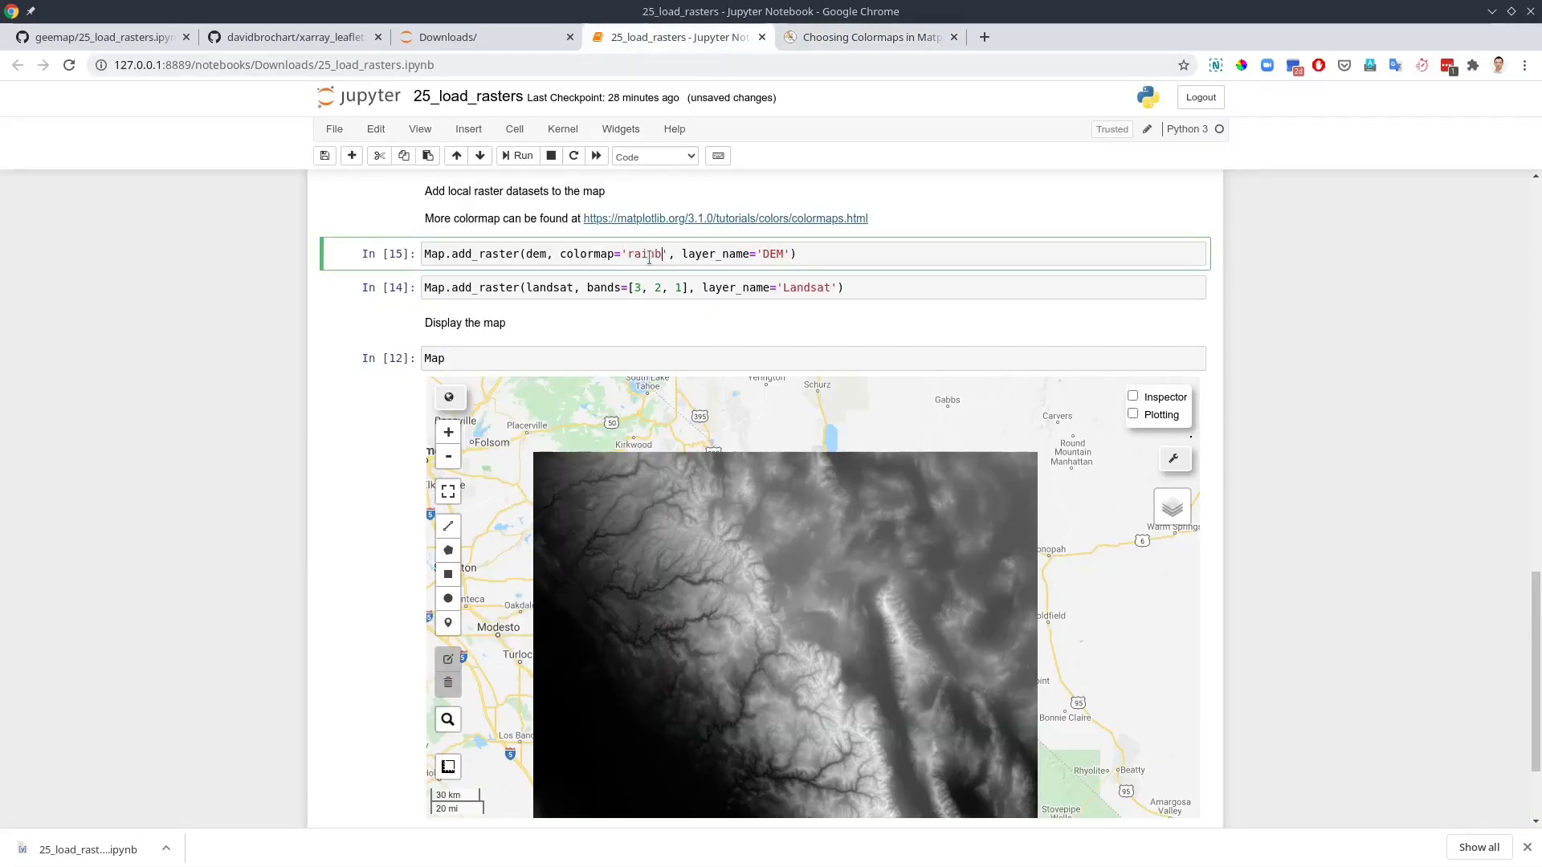
{"action": "key", "text": "shift+Return"}
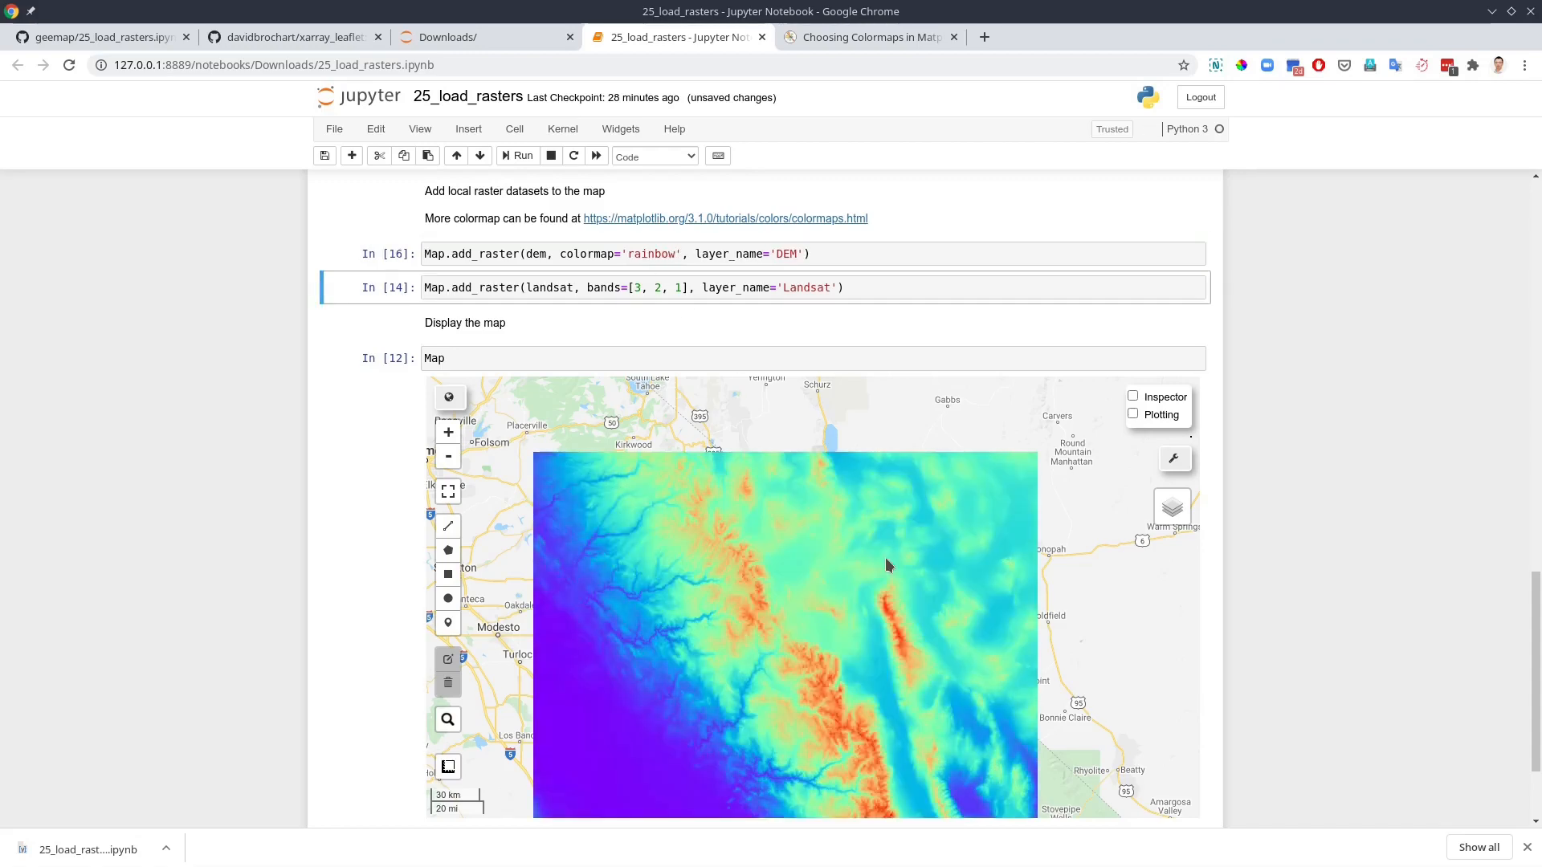
{"action": "scroll", "coordinate": [779, 628], "scroll_direction": "up", "scroll_amount": 3}
{"action": "scroll", "coordinate": [796, 694], "scroll_direction": "up", "scroll_amount": 3}
{"action": "scroll", "coordinate": [797, 695], "scroll_direction": "up", "scroll_amount": 3}
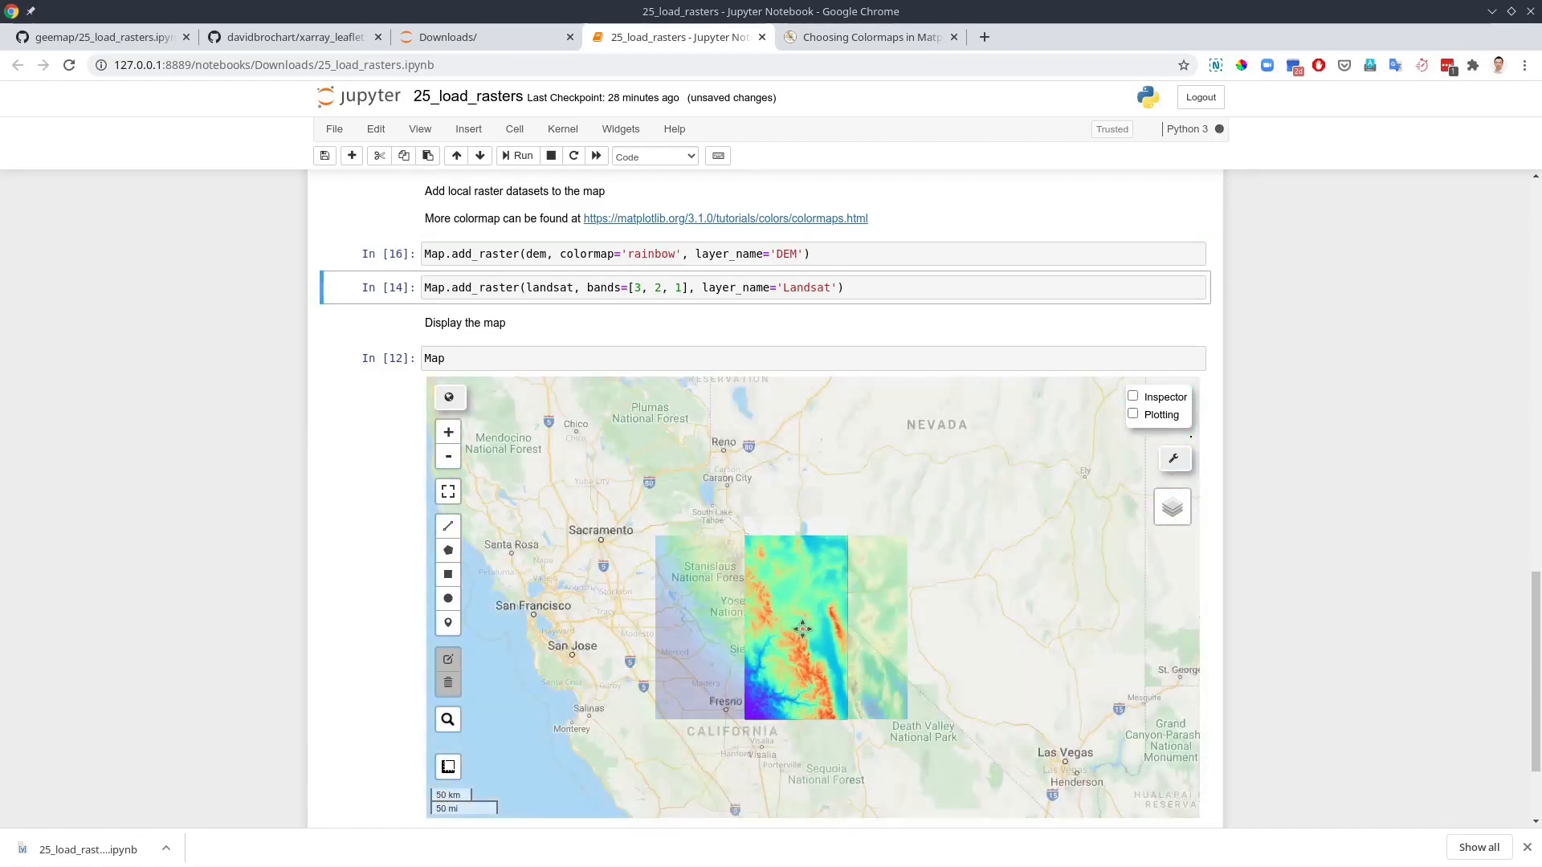
{"action": "scroll", "coordinate": [761, 570], "scroll_direction": "up", "scroll_amount": 4}
{"action": "scroll", "coordinate": [761, 570], "scroll_direction": "up", "scroll_amount": 2}
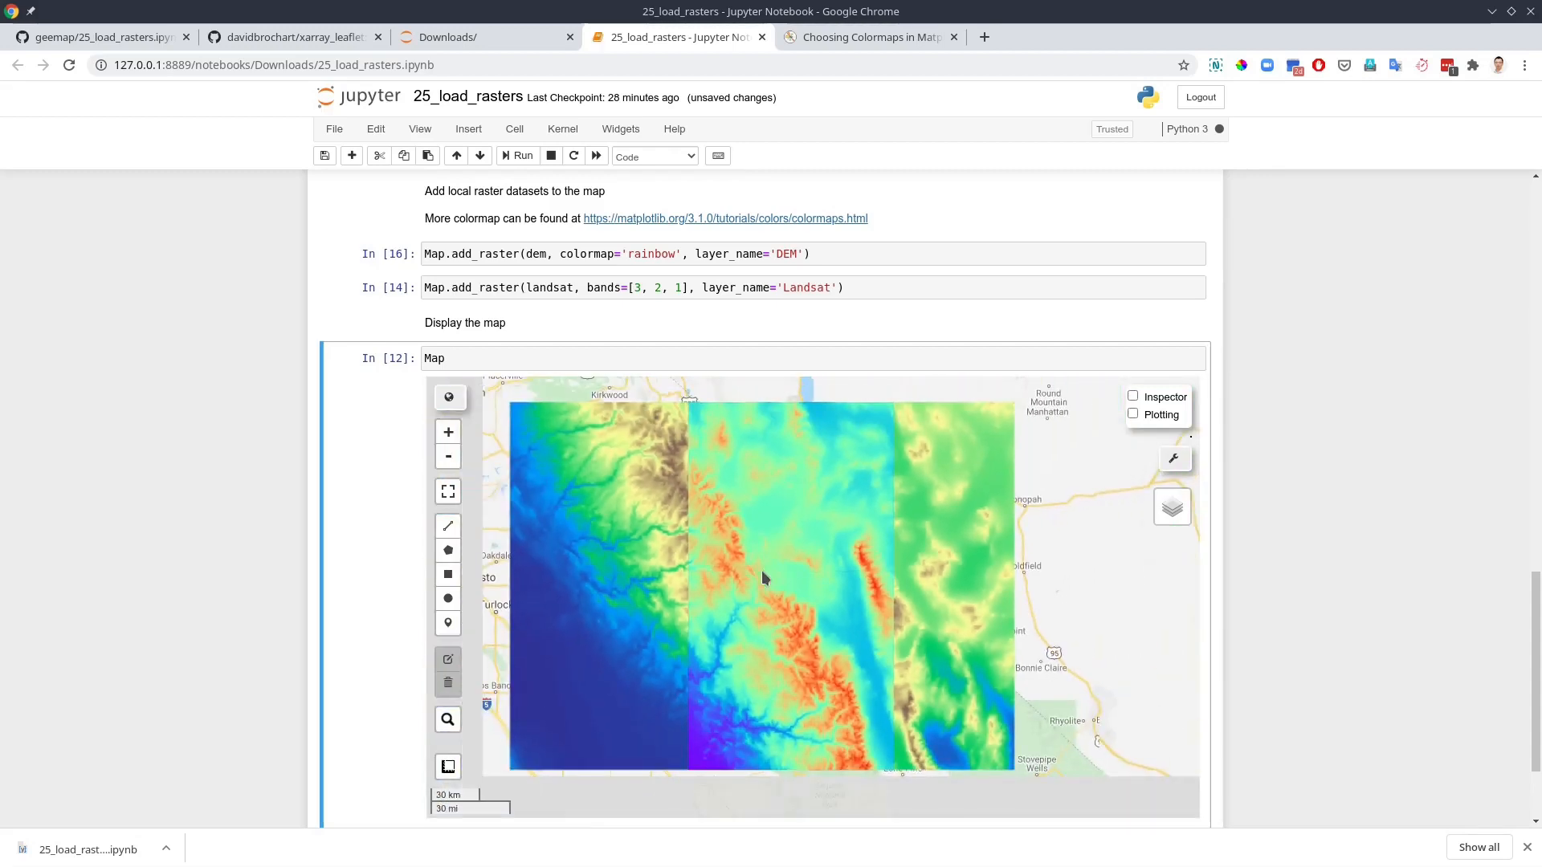
{"action": "left_click", "coordinate": [849, 36]}
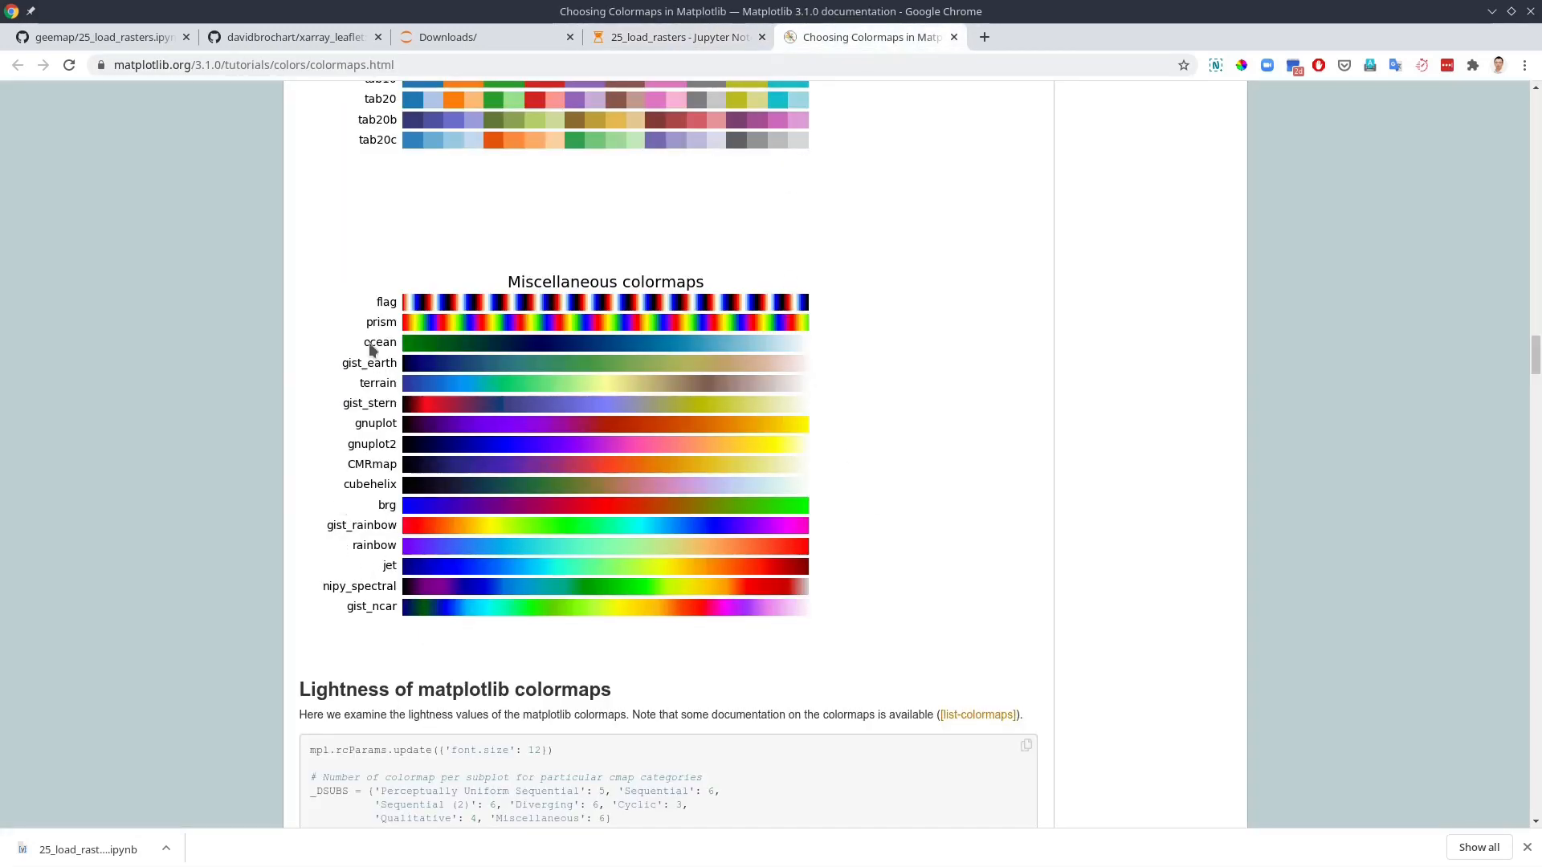
{"action": "left_click", "coordinate": [674, 37]}
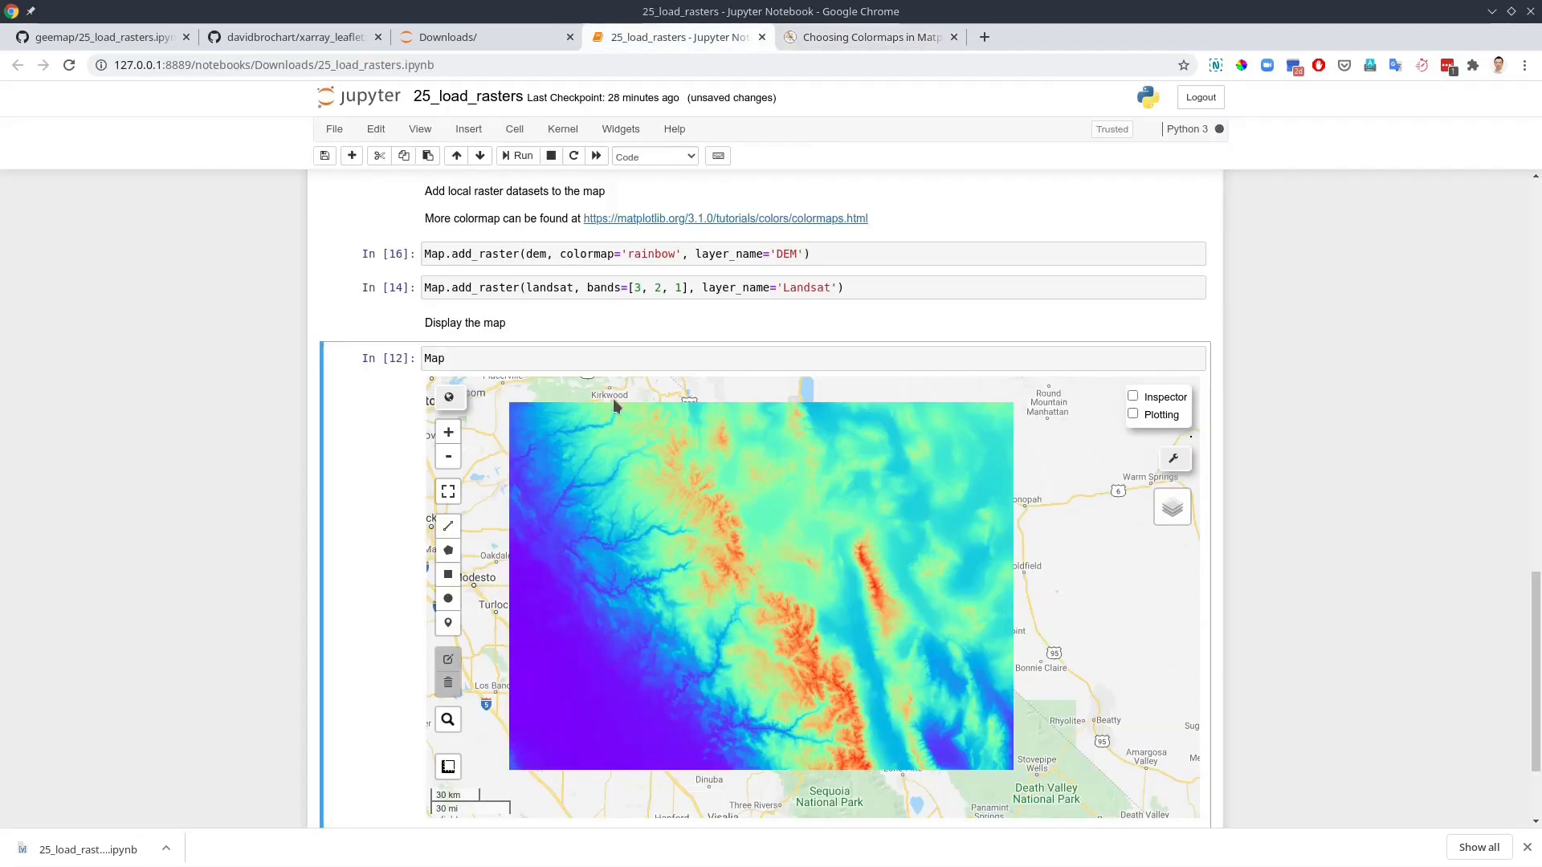
- Recolour the DEM with the 'ocean' colormap, then open the nationalmap.gov link in a new tab
{"action": "double_click", "coordinate": [646, 255]}
{"action": "type", "text": "ocean"}
{"action": "key", "text": "shift+Return"}
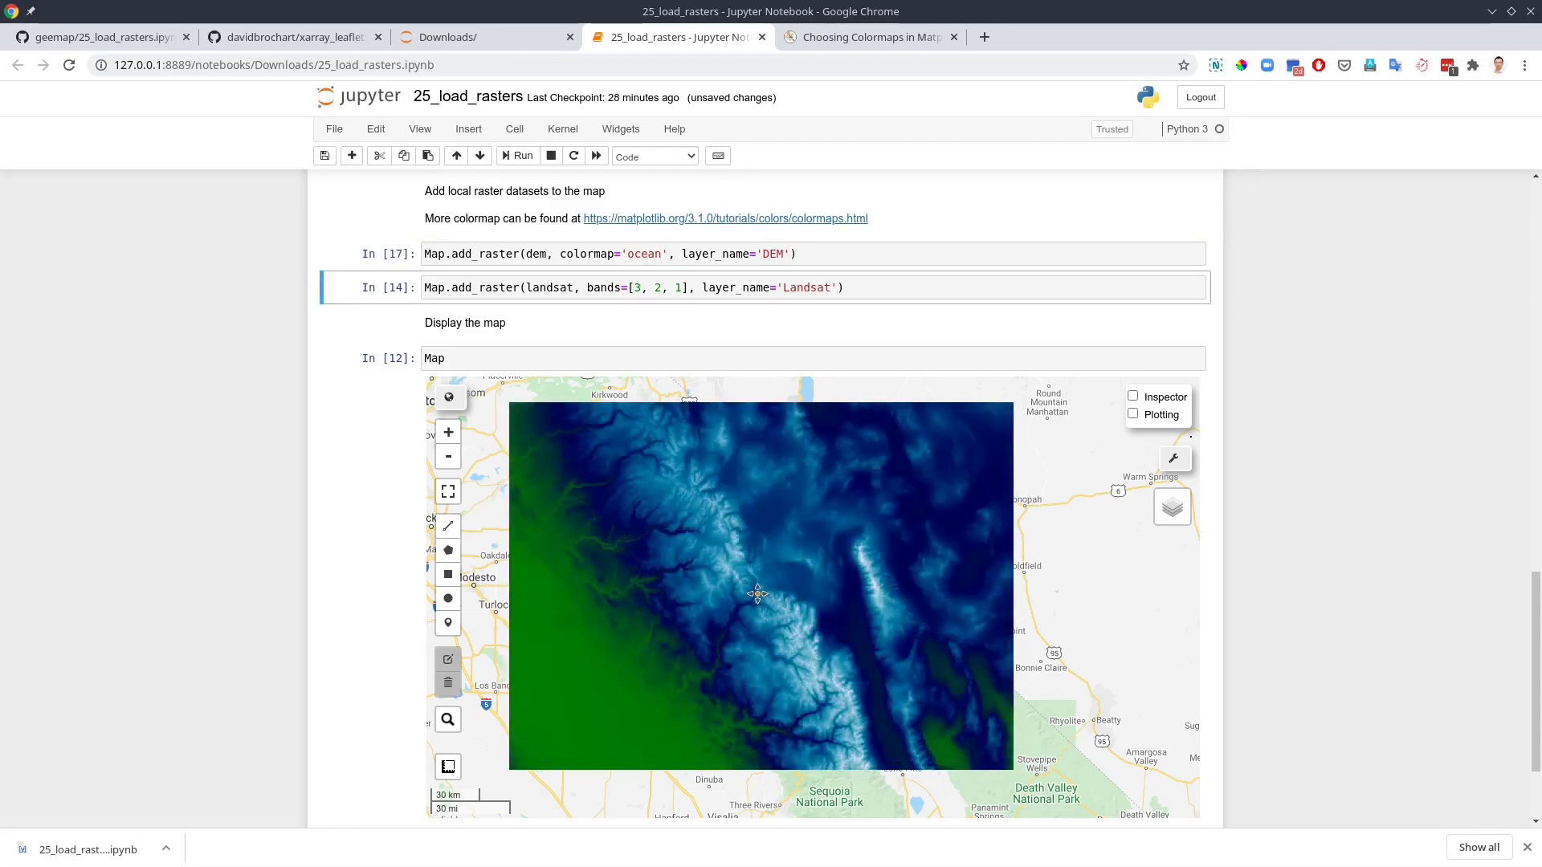
{"action": "scroll", "coordinate": [757, 594], "scroll_direction": "up", "scroll_amount": 2}
{"action": "scroll", "coordinate": [756, 594], "scroll_direction": "down", "scroll_amount": 4}
{"action": "scroll", "coordinate": [757, 602], "scroll_direction": "up", "scroll_amount": 2}
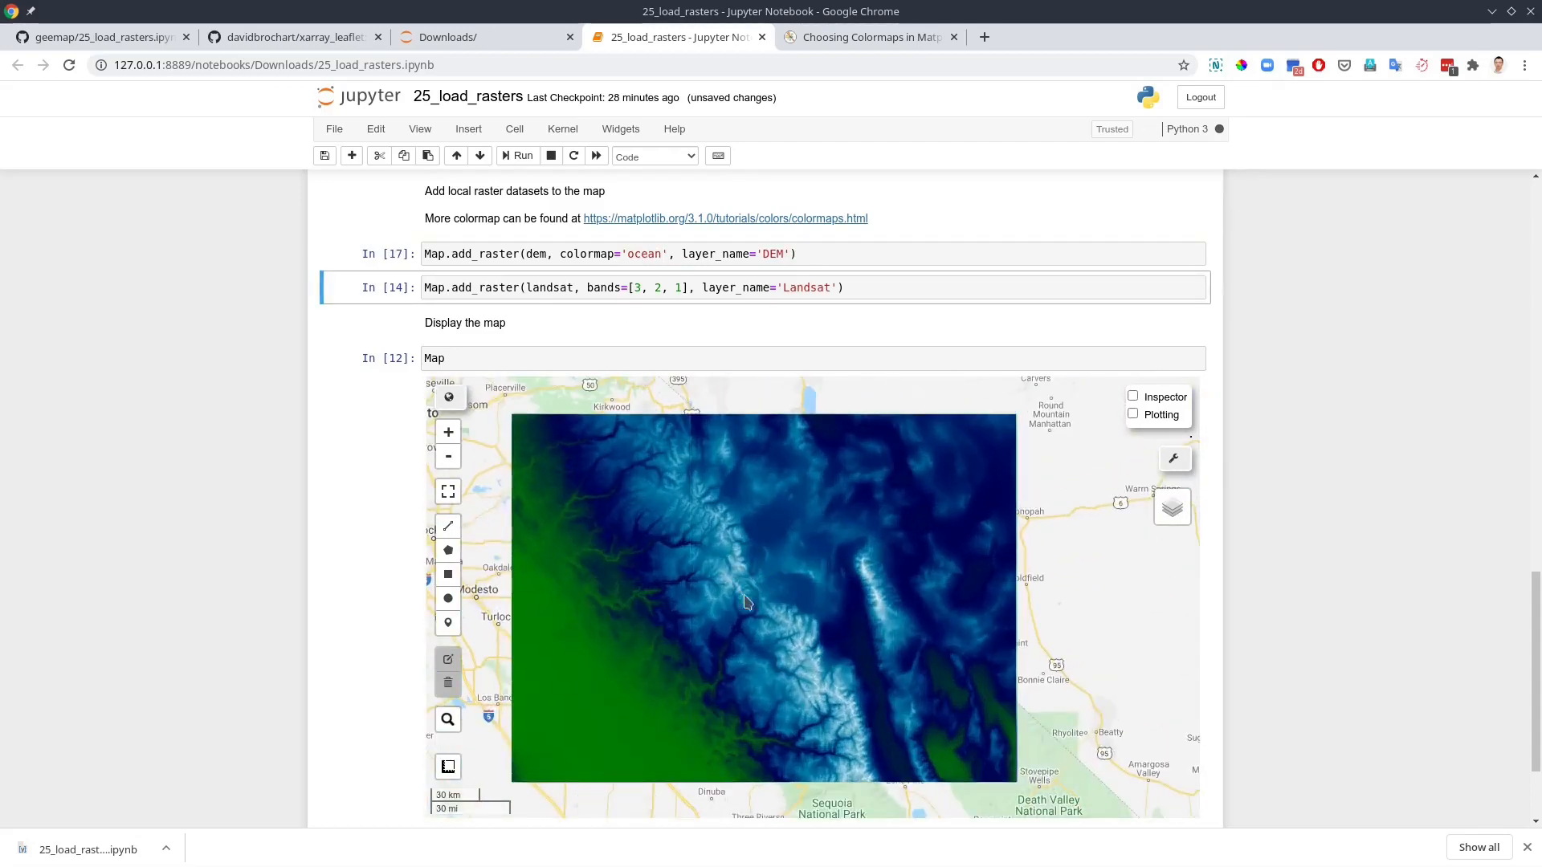
{"action": "left_click_drag", "start_coordinate": [753, 615], "coordinate": [747, 617]}
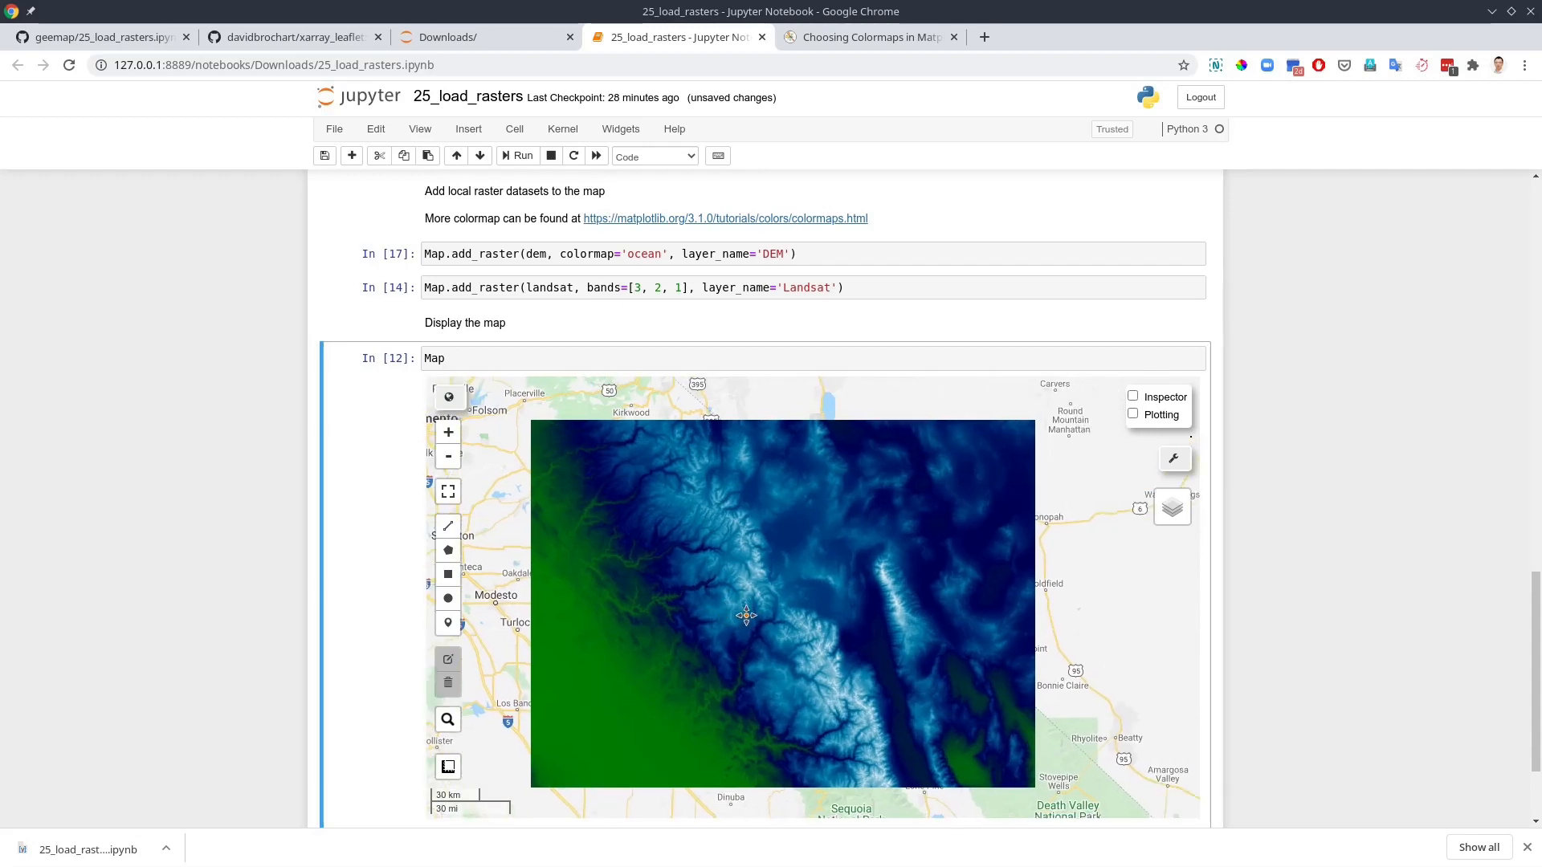
{"action": "scroll", "coordinate": [1341, 623], "scroll_direction": "up", "scroll_amount": 1}
{"action": "scroll", "coordinate": [1341, 623], "scroll_direction": "up", "scroll_amount": 1}
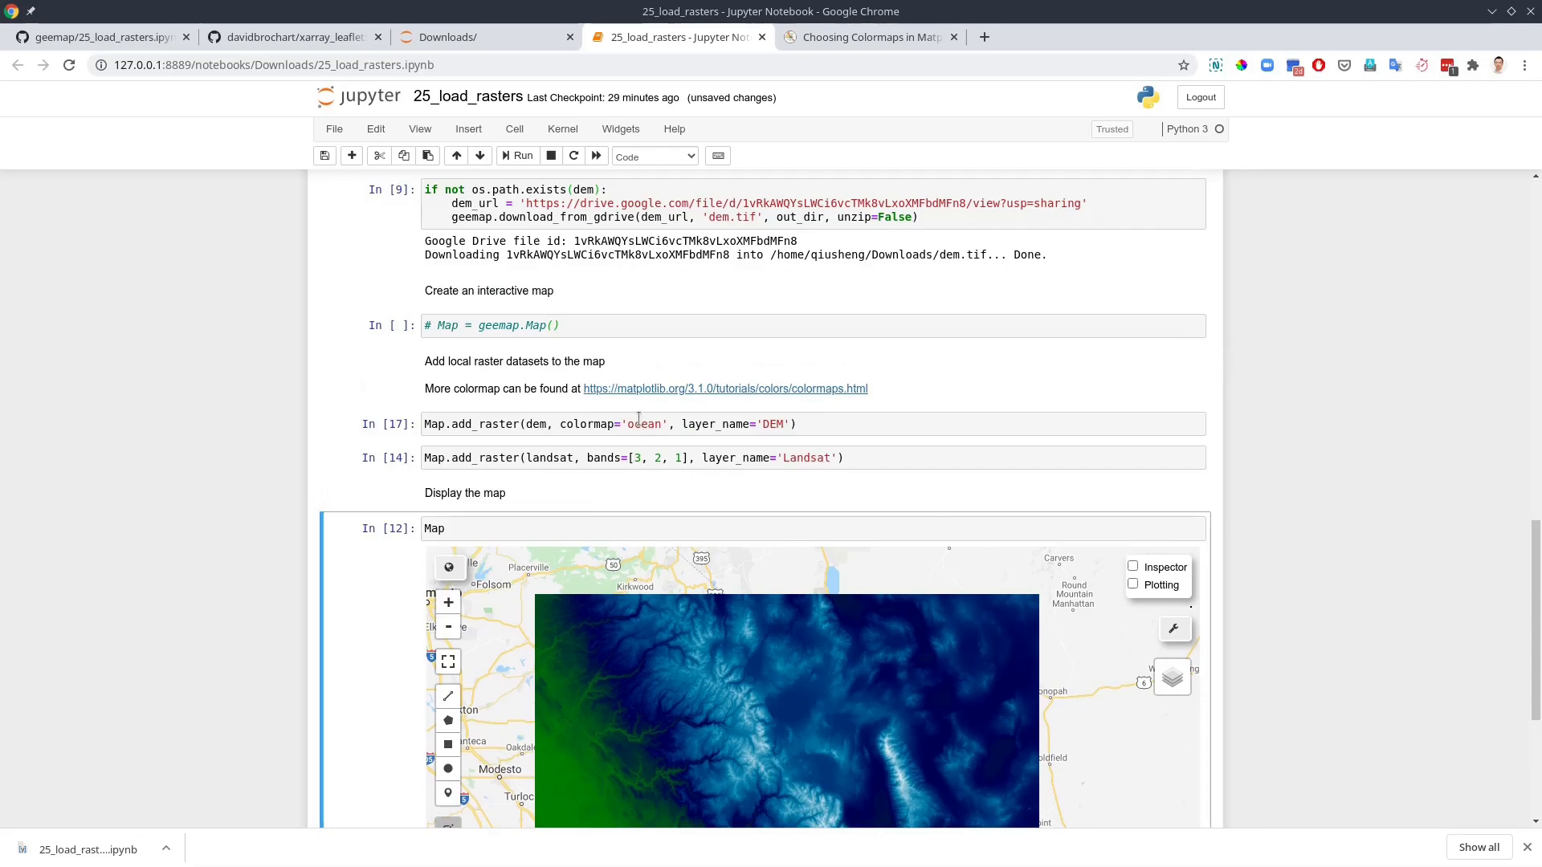
{"action": "scroll", "coordinate": [1323, 556], "scroll_direction": "up", "scroll_amount": 2}
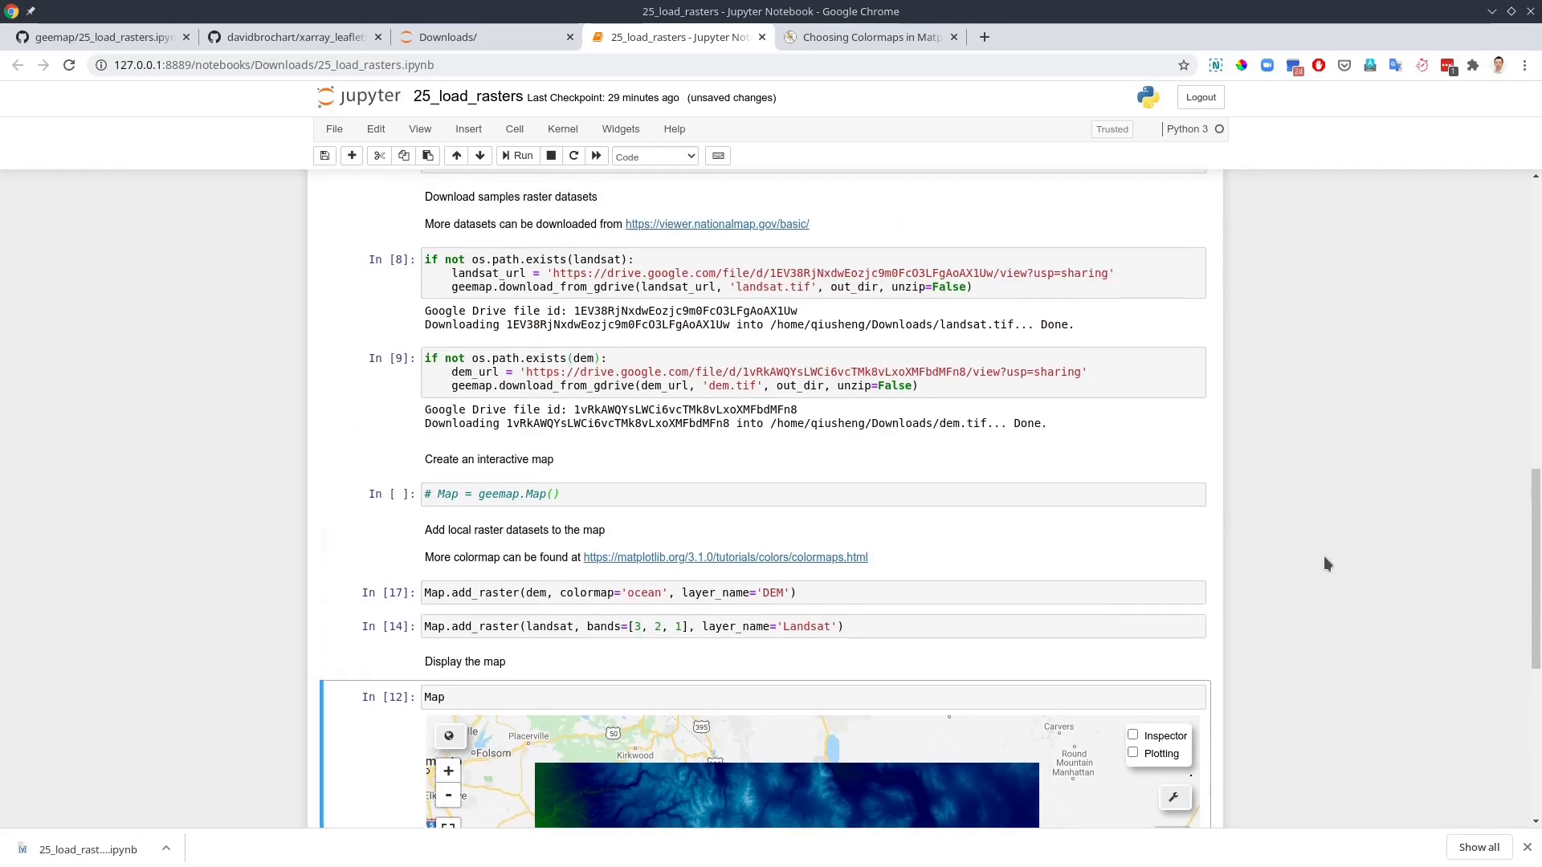
{"action": "scroll", "coordinate": [1321, 551], "scroll_direction": "up", "scroll_amount": 2}
{"action": "scroll", "coordinate": [1321, 551], "scroll_direction": "up", "scroll_amount": 2}
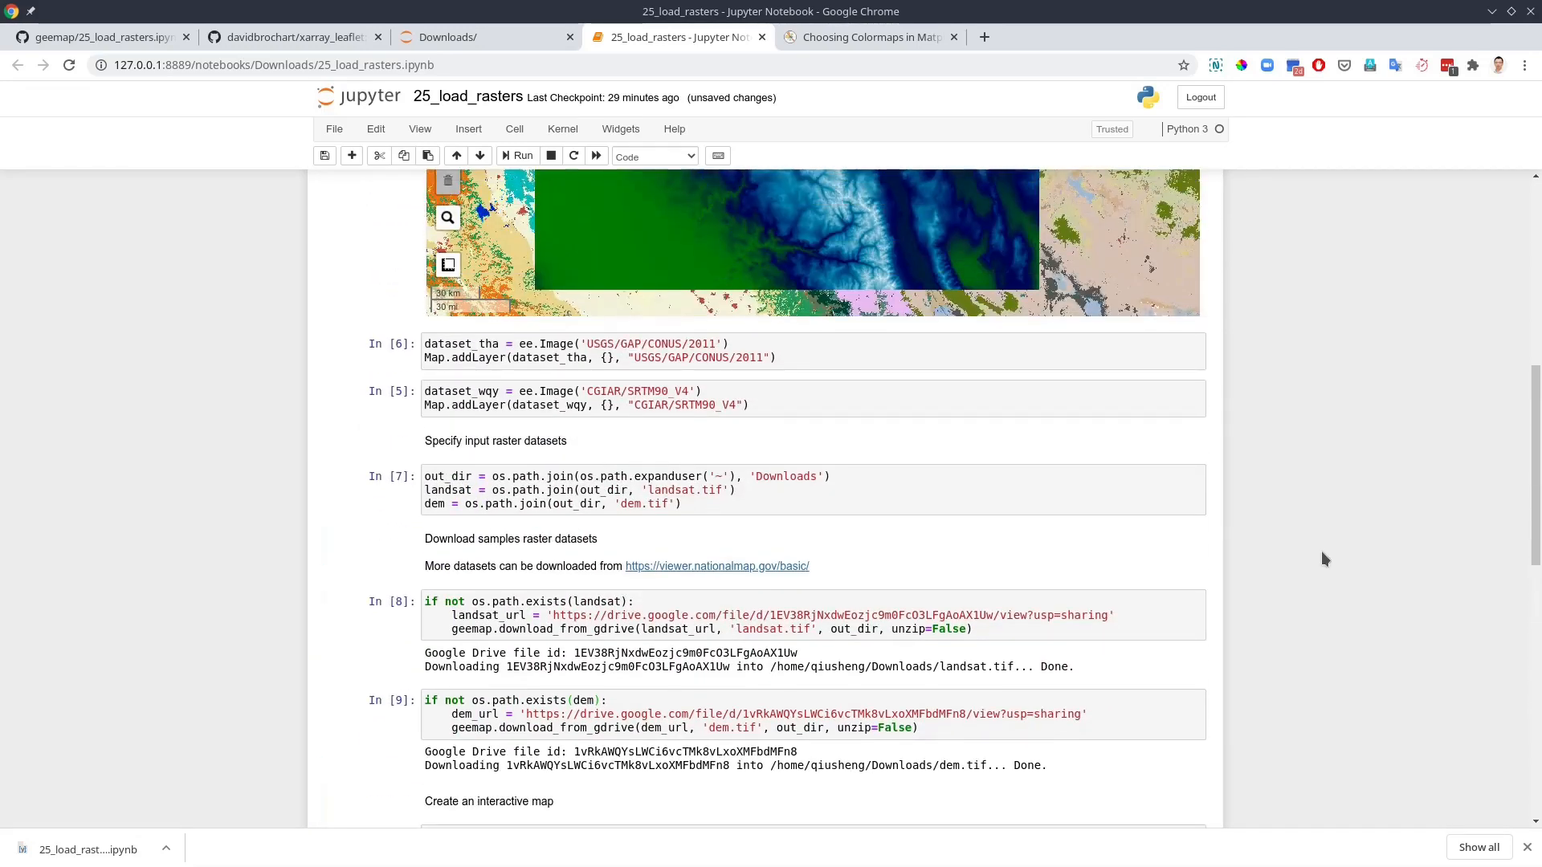
{"action": "scroll", "coordinate": [1321, 551], "scroll_direction": "down", "scroll_amount": 2}
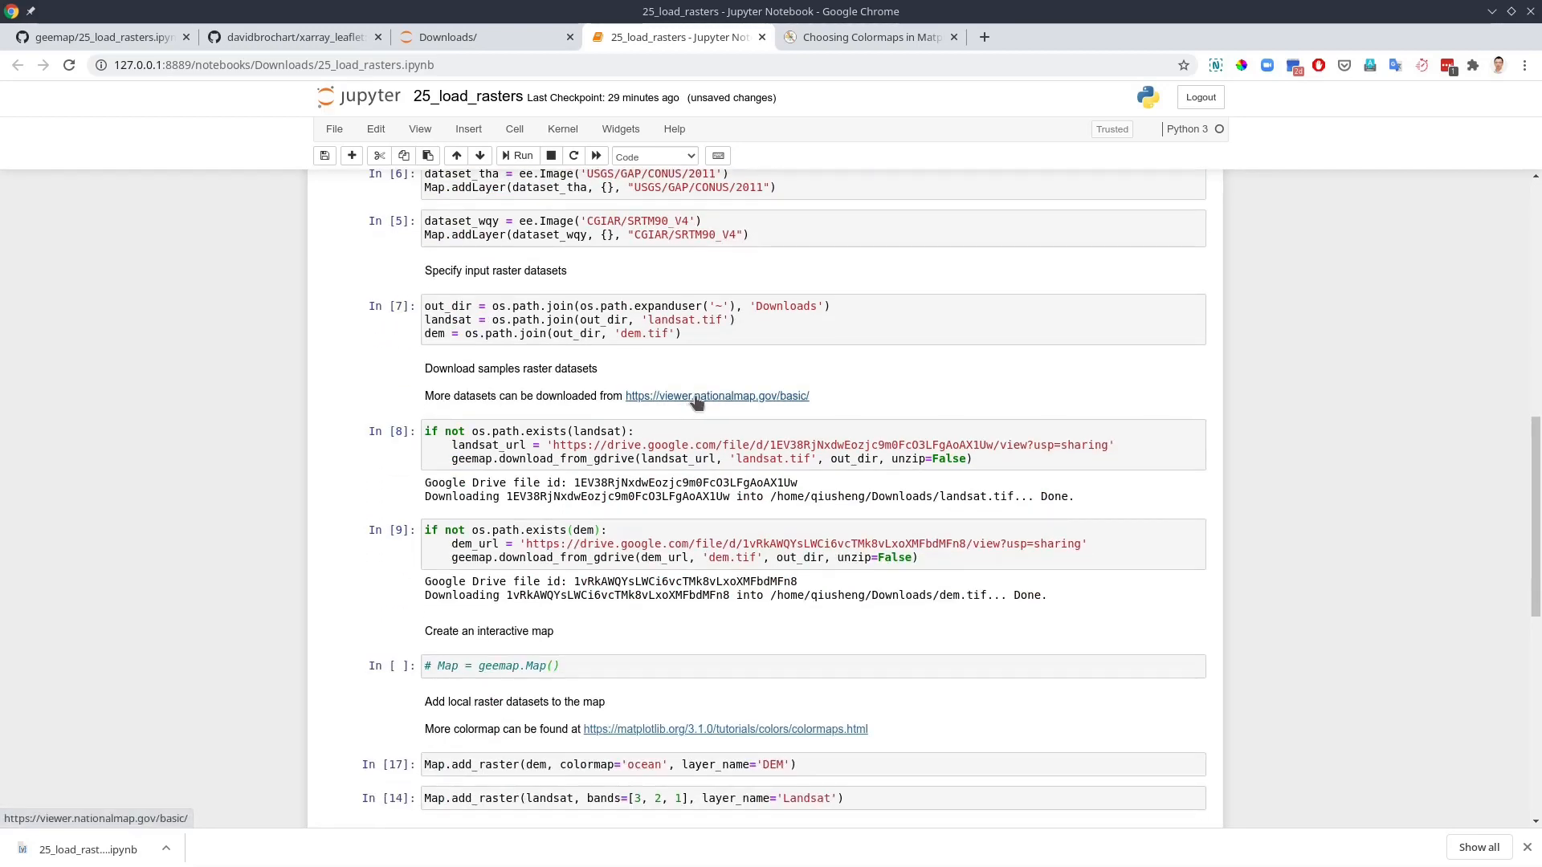
{"action": "right_click", "coordinate": [696, 400]}
{"action": "left_click", "coordinate": [771, 414]}
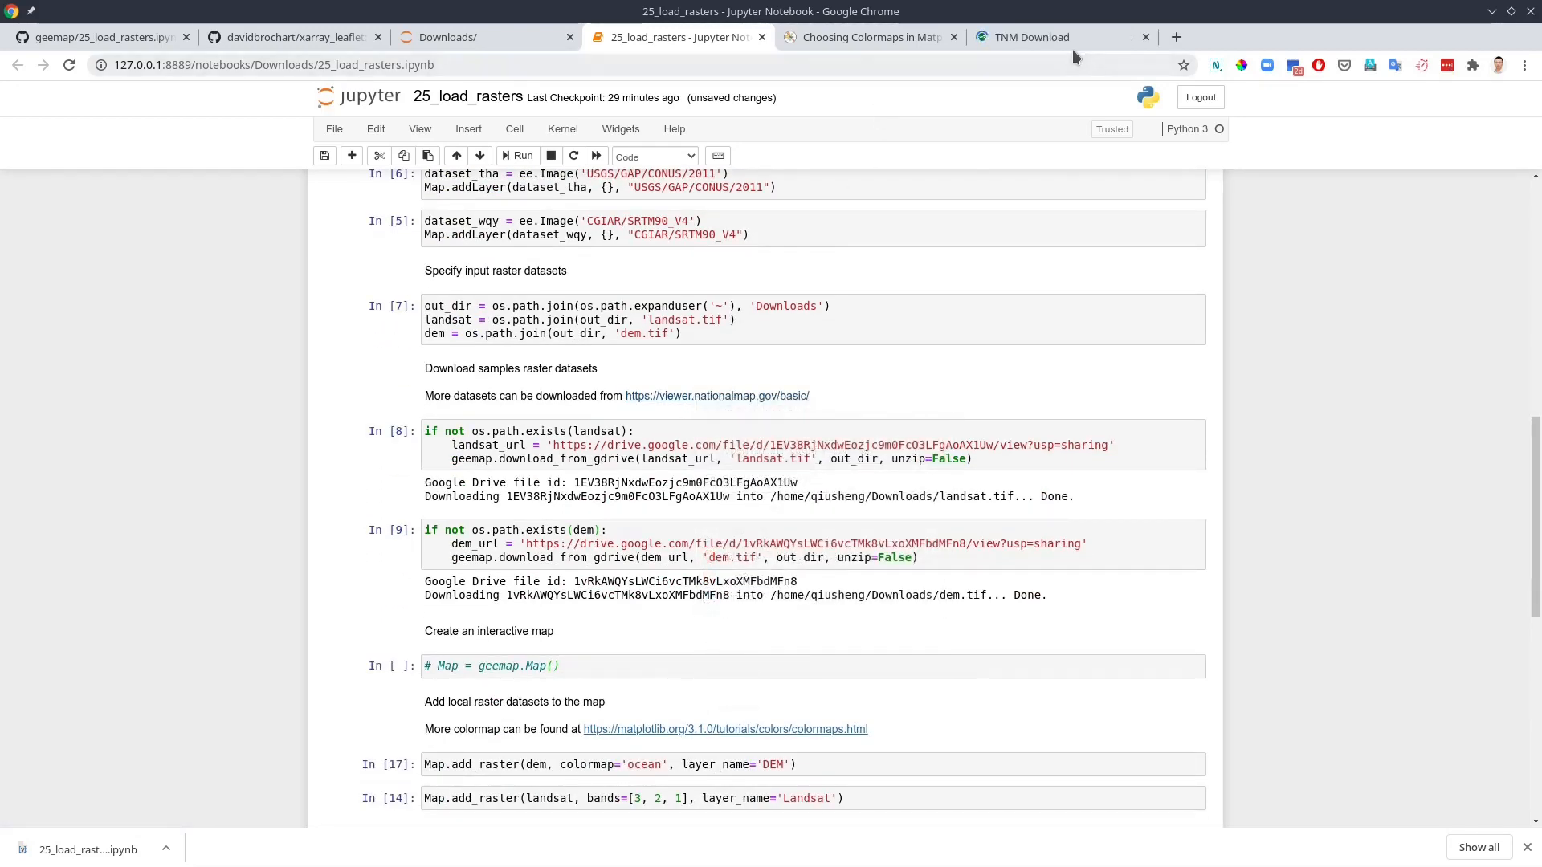
- In TNM Download, tick Elevation Products (3DEP) with the 1/3 arc-second DEM near San Jose, then return to the notebook
{"action": "left_click", "coordinate": [1031, 38]}
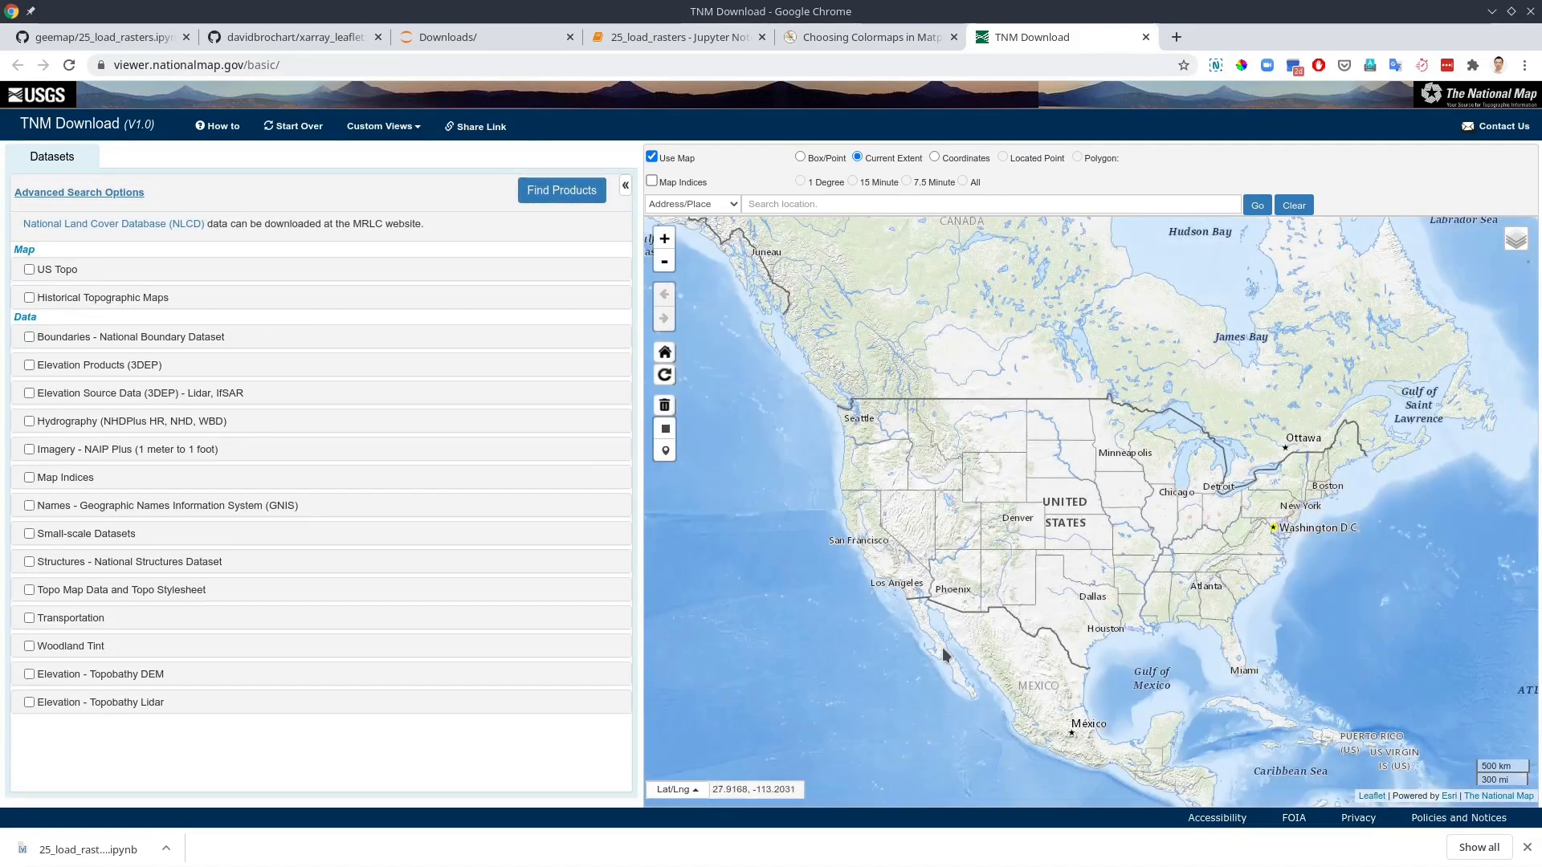
{"action": "scroll", "coordinate": [916, 554], "scroll_direction": "up", "scroll_amount": 5}
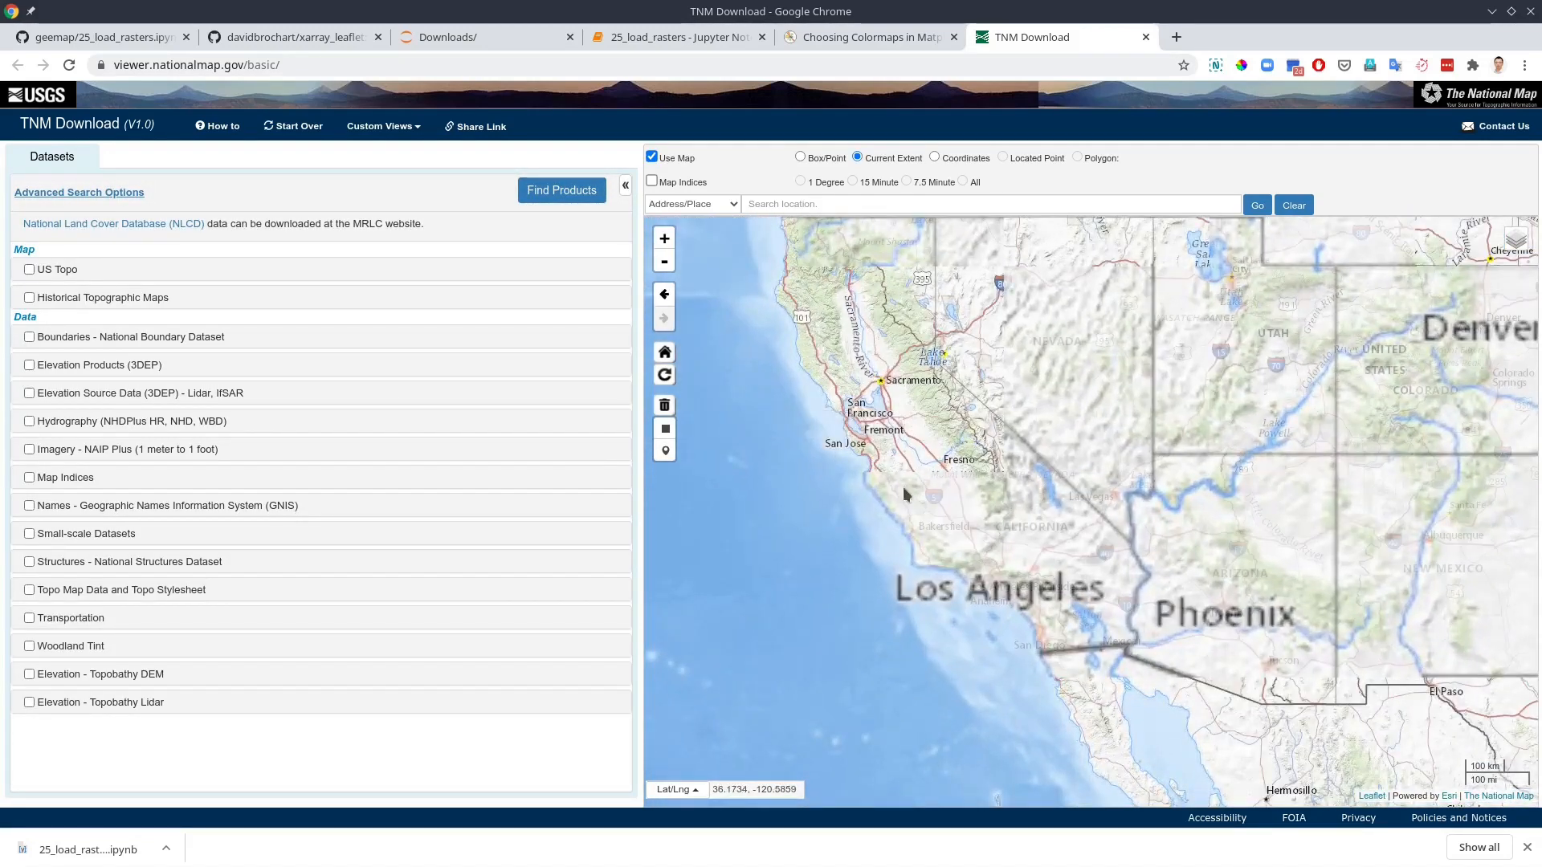
{"action": "scroll", "coordinate": [881, 436], "scroll_direction": "up", "scroll_amount": 3}
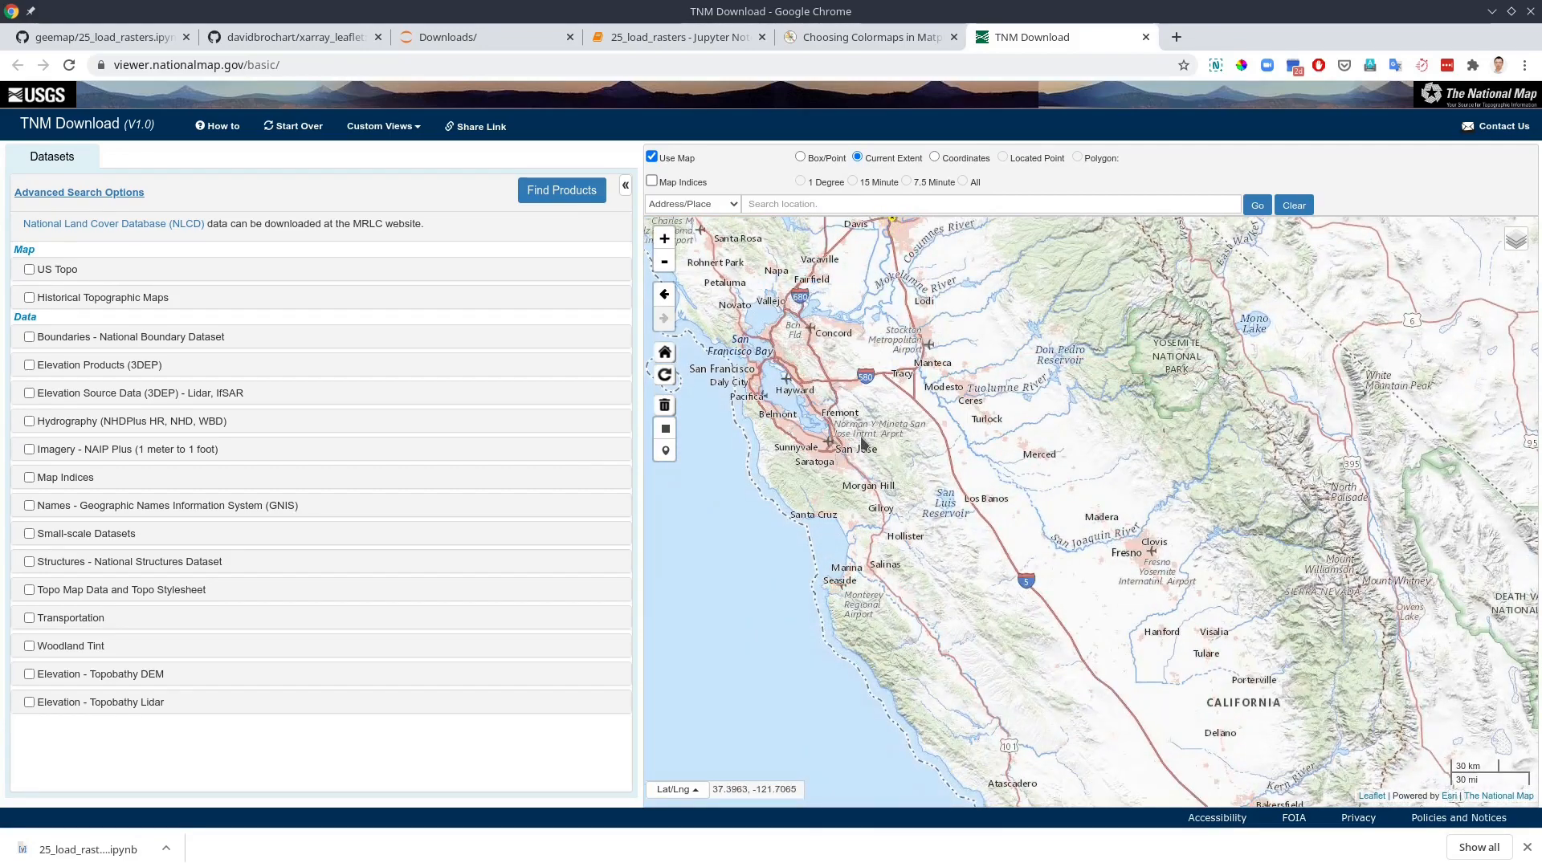
{"action": "scroll", "coordinate": [886, 460], "scroll_direction": "up", "scroll_amount": 3}
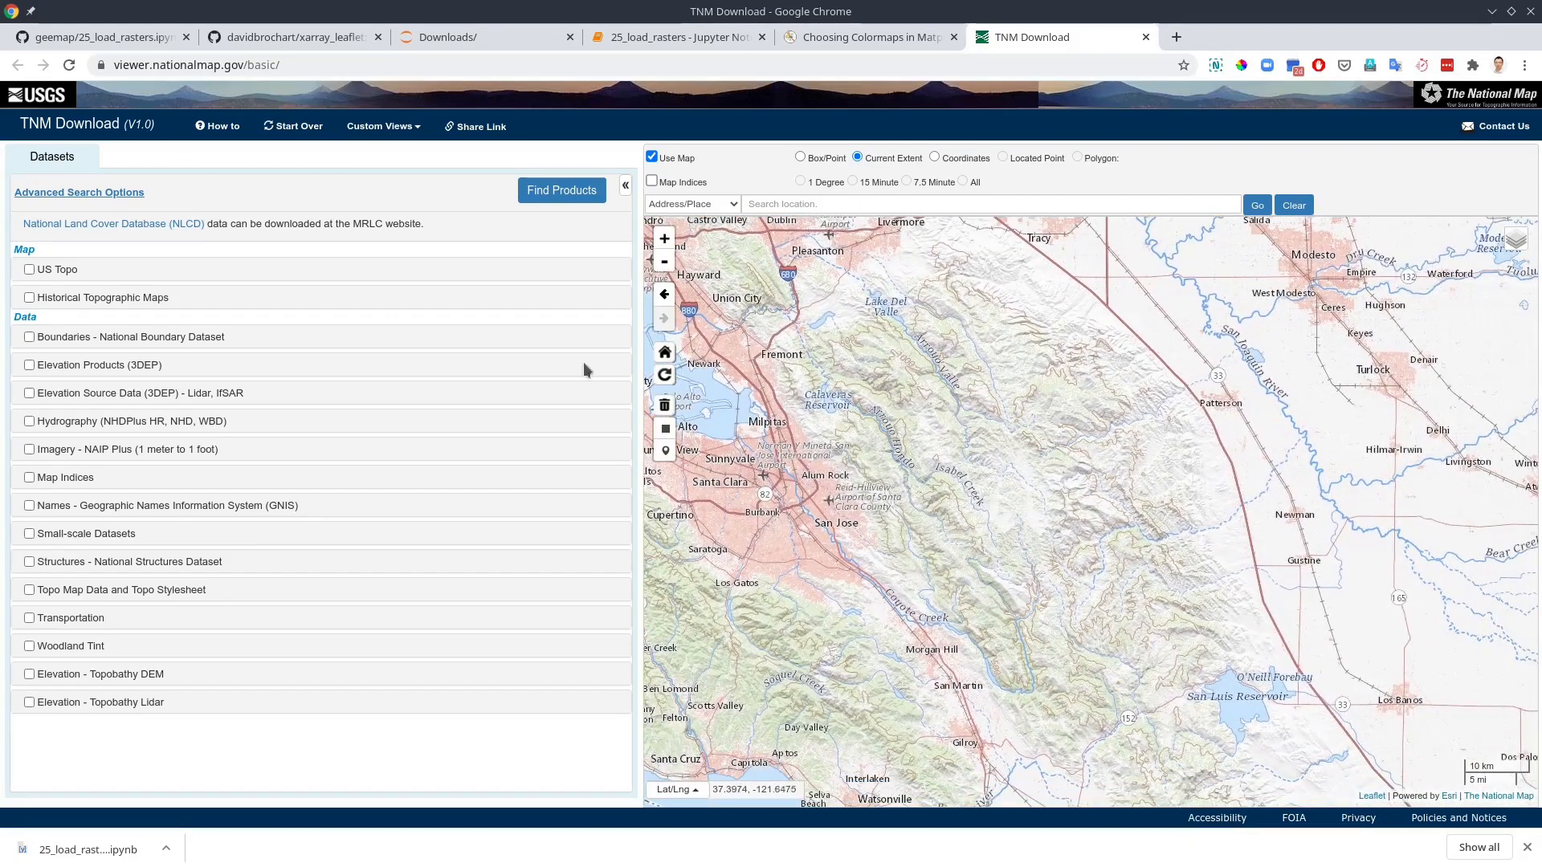
{"action": "left_click", "coordinate": [29, 366]}
{"action": "left_click", "coordinate": [46, 475]}
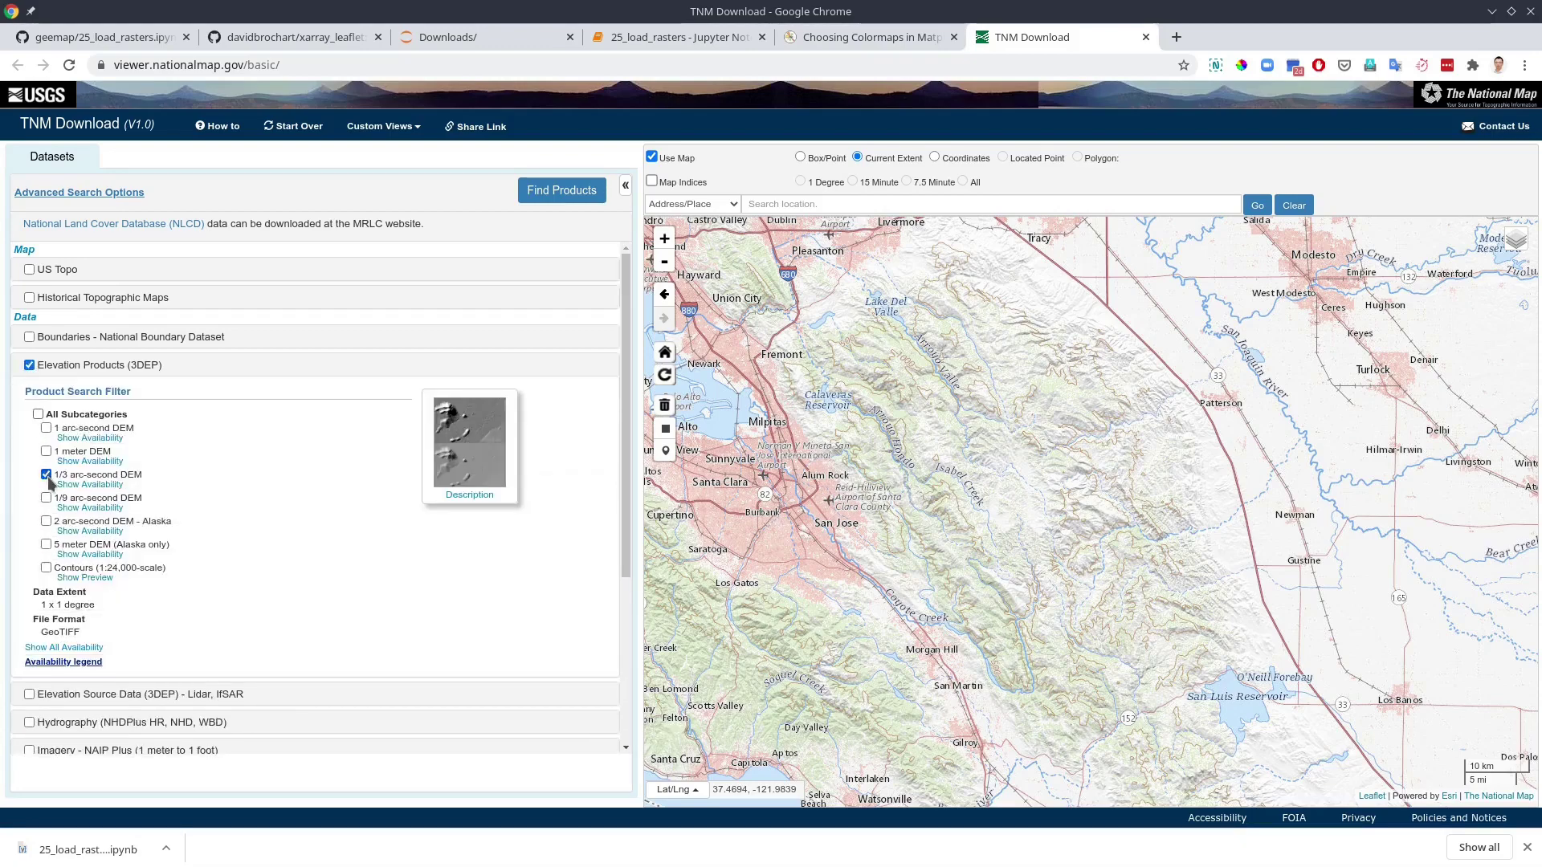
{"action": "left_click", "coordinate": [671, 37]}
{"action": "scroll", "coordinate": [608, 473], "scroll_direction": "down", "scroll_amount": 4}
{"action": "scroll", "coordinate": [601, 453], "scroll_direction": "down", "scroll_amount": 4}
{"action": "scroll", "coordinate": [505, 427], "scroll_direction": "down", "scroll_amount": 2}
{"action": "scroll", "coordinate": [391, 439], "scroll_direction": "down", "scroll_amount": 1}
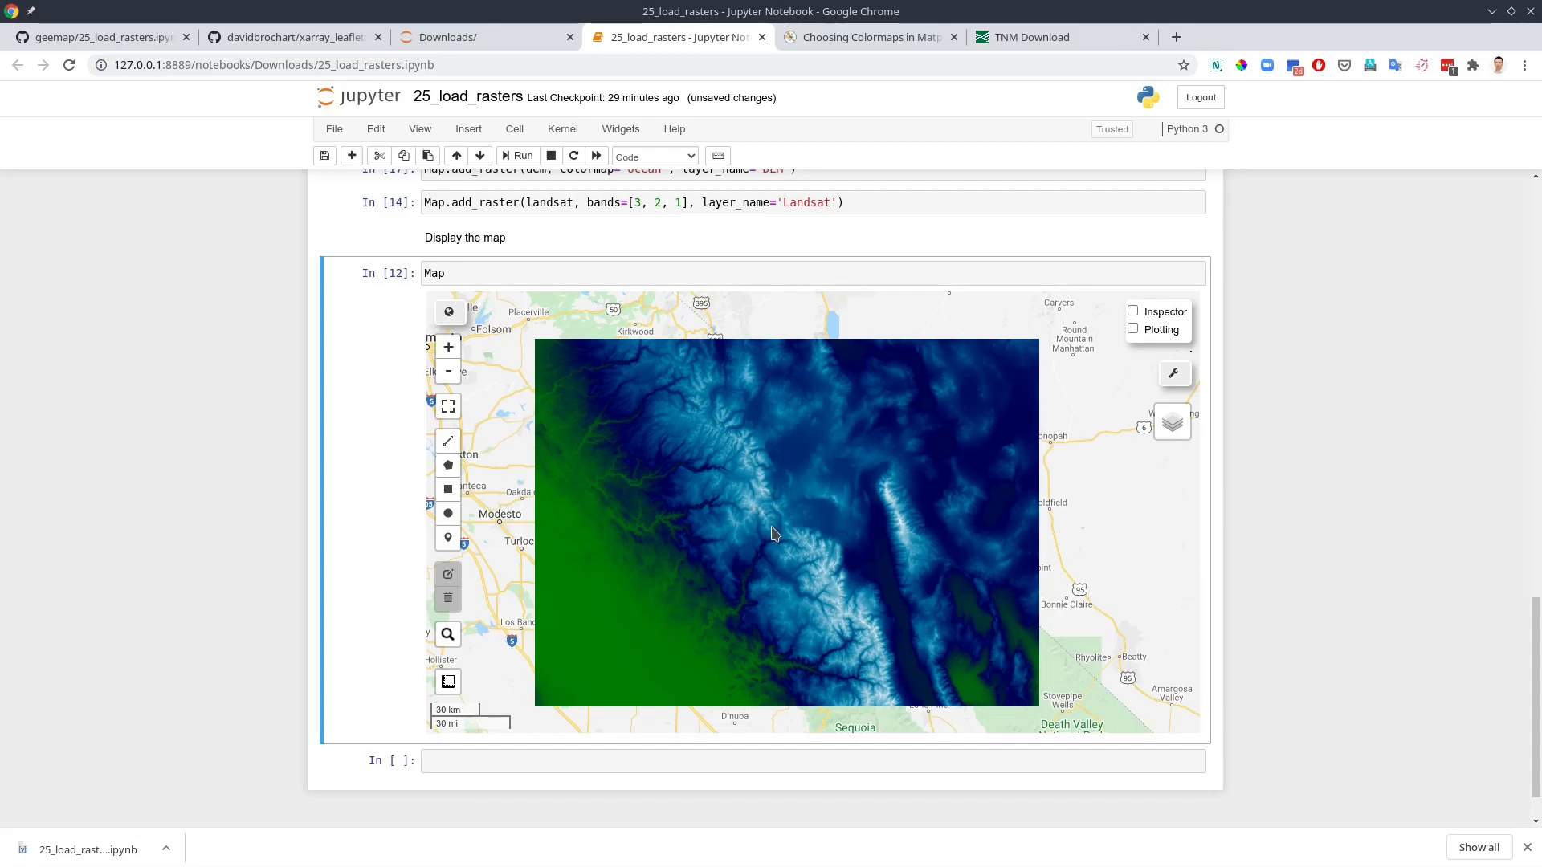
{"action": "scroll", "coordinate": [915, 567], "scroll_direction": "down", "scroll_amount": 5}
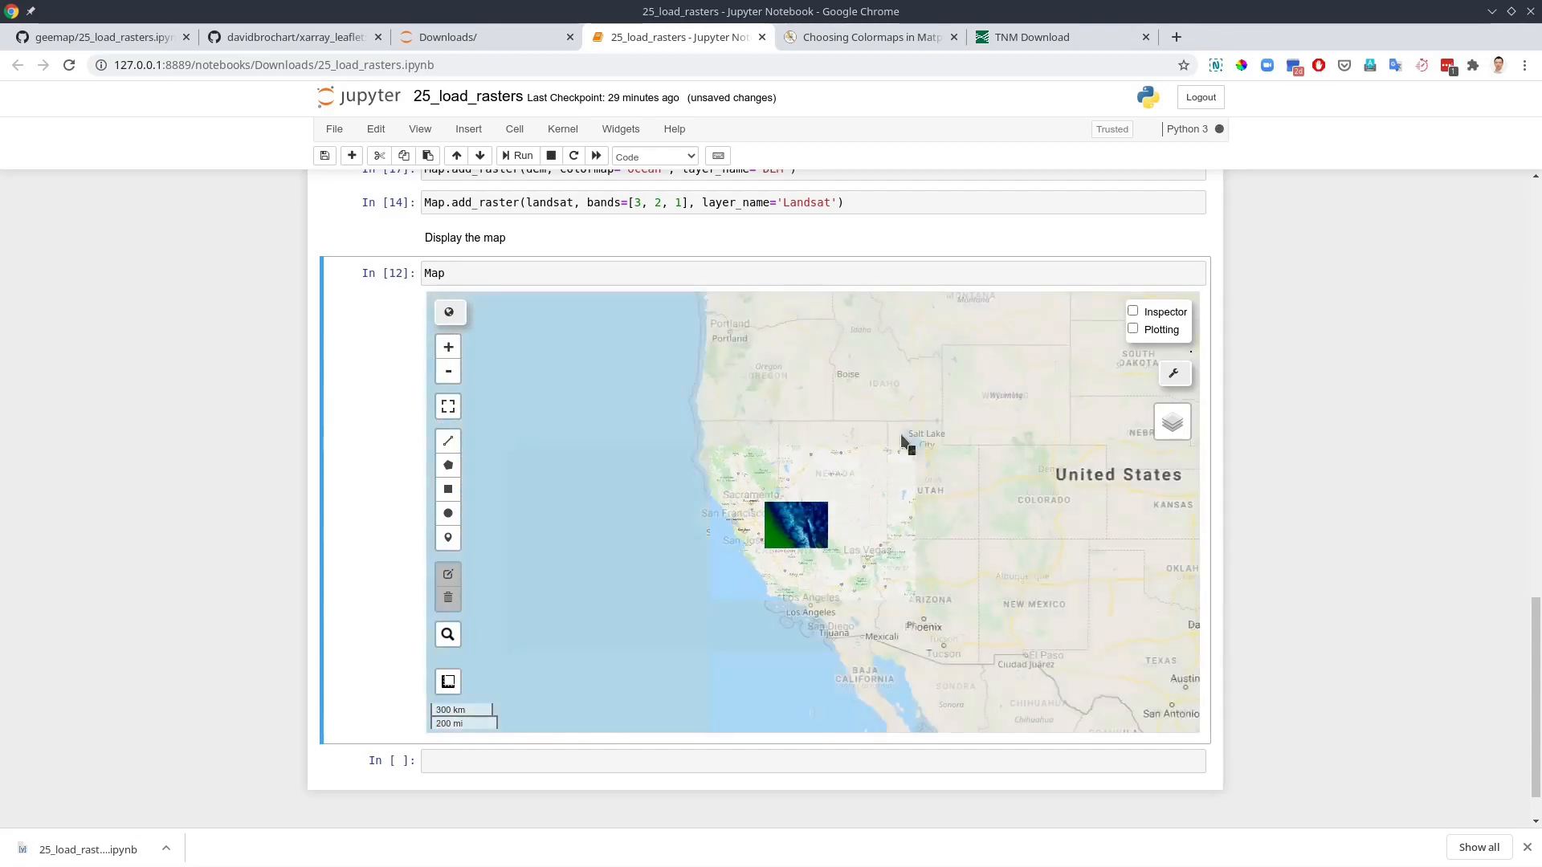
- Pan the geemap map to centre the DEM over California, then switch to the TNM Download tab
{"action": "left_click_drag", "start_coordinate": [920, 445], "coordinate": [837, 479]}
{"action": "scroll", "coordinate": [838, 480], "scroll_direction": "up", "scroll_amount": 5}
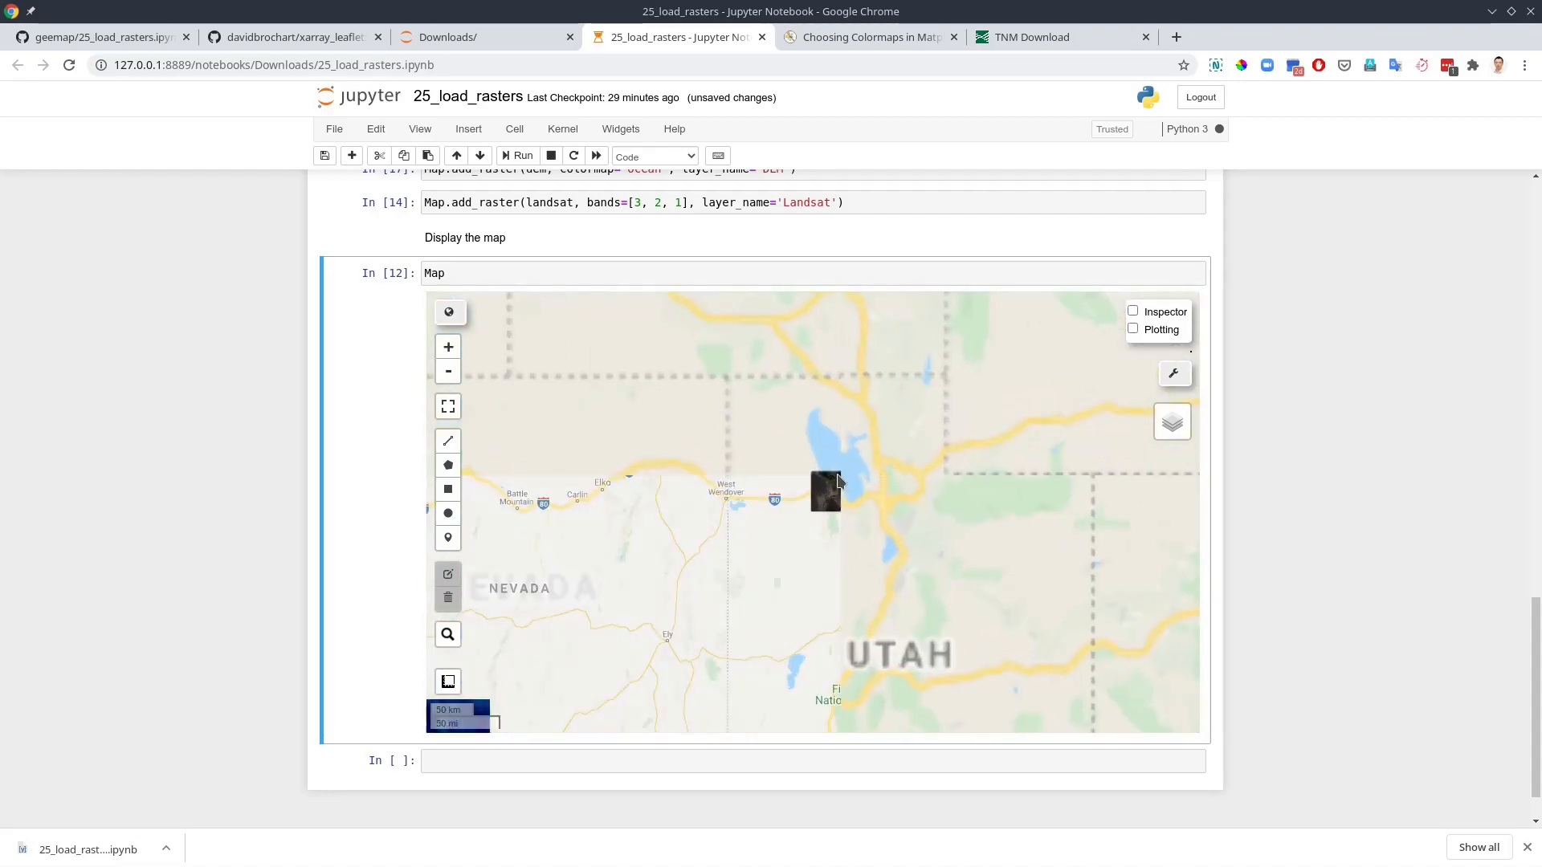
{"action": "mouse_move", "coordinate": [740, 520]}
{"action": "left_mouse_down"}
{"action": "mouse_move", "coordinate": [694, 541]}
{"action": "mouse_move", "coordinate": [812, 471]}
{"action": "left_mouse_up"}
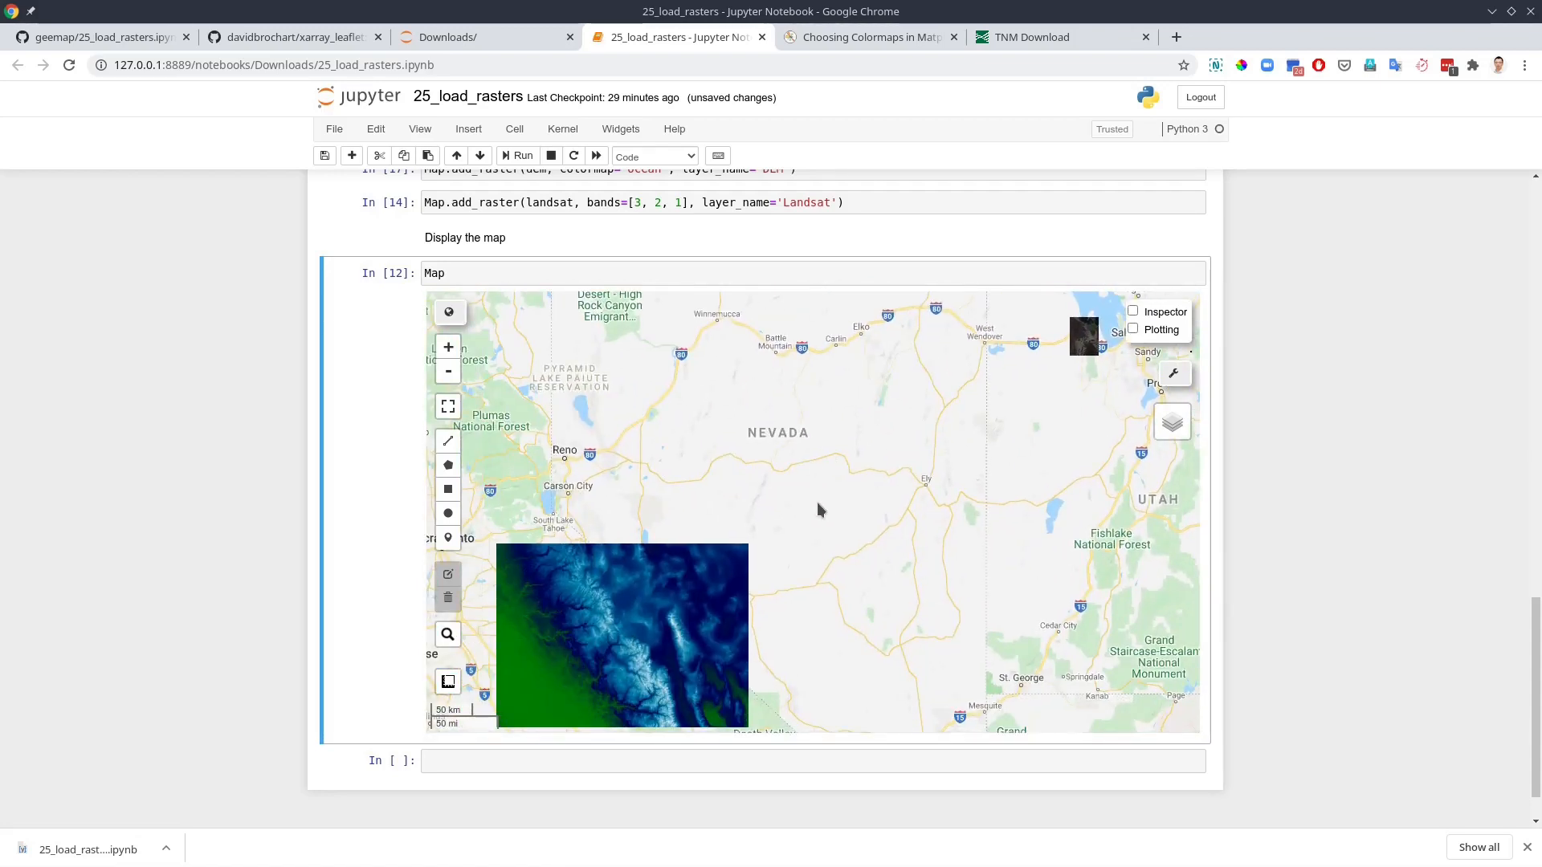
{"action": "mouse_move", "coordinate": [816, 503]}
{"action": "left_mouse_down"}
{"action": "mouse_move", "coordinate": [775, 555]}
{"action": "mouse_move", "coordinate": [901, 470]}
{"action": "left_mouse_up"}
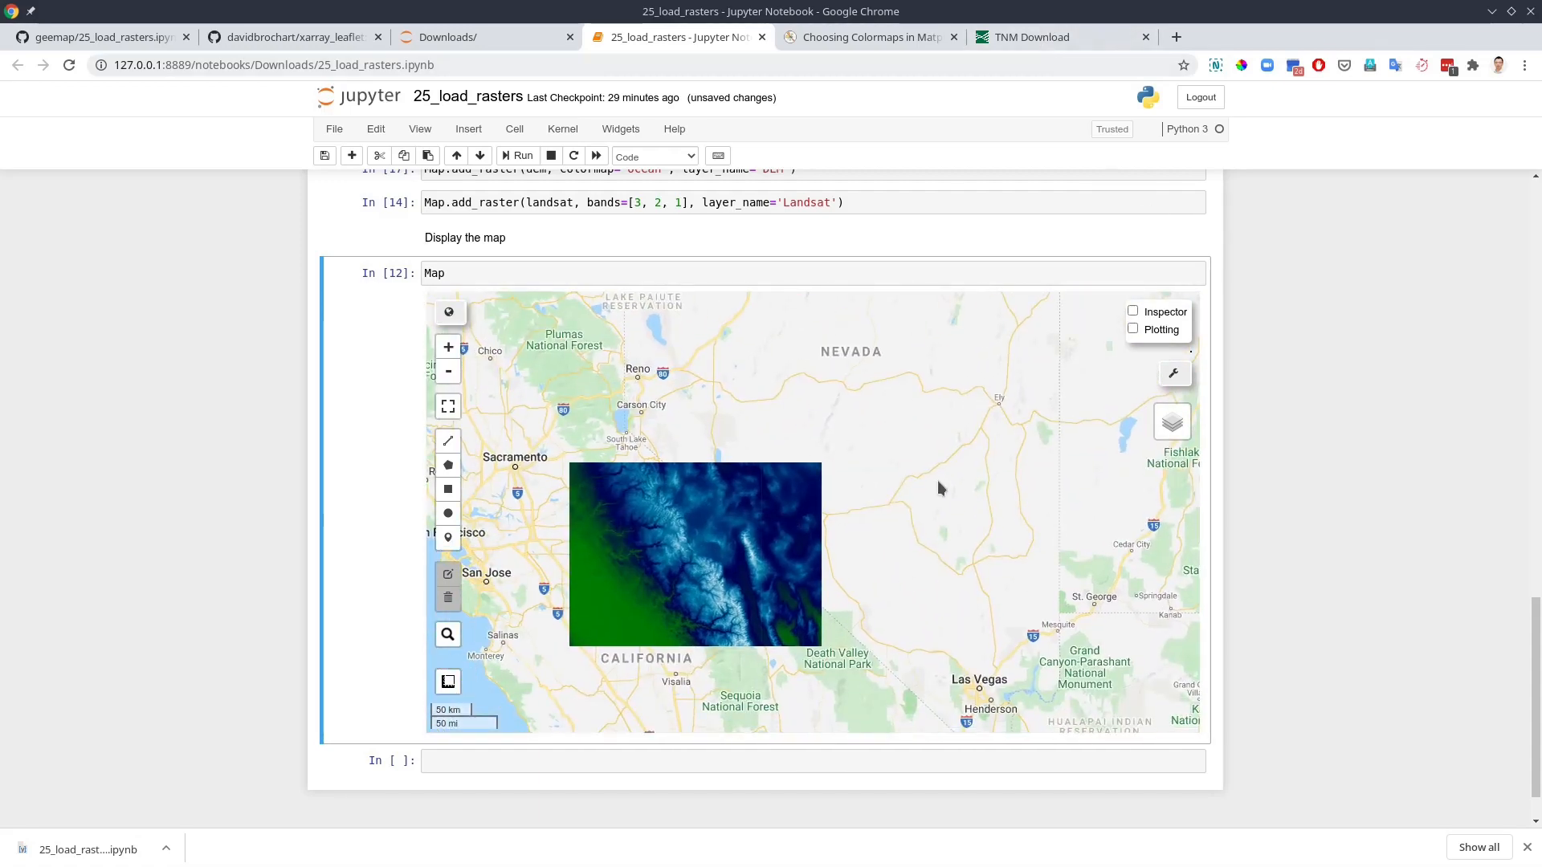
{"action": "scroll", "coordinate": [937, 481], "scroll_direction": "down", "scroll_amount": 3}
{"action": "left_click", "coordinate": [1031, 37]}
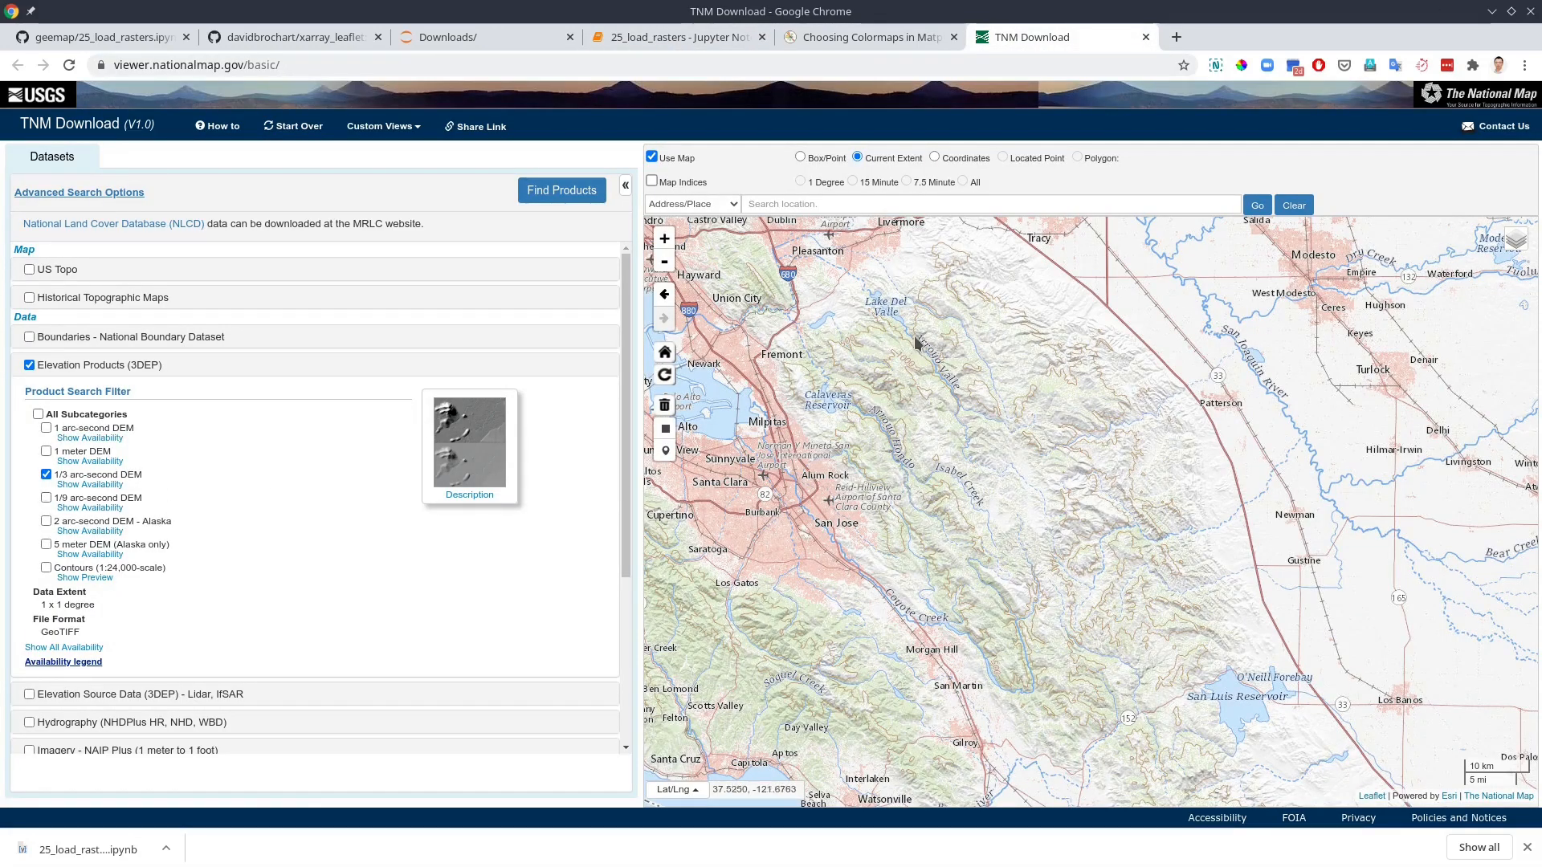
- Swap the 1/3 arc-second DEM for the 1 arc-second DEM and frame the San Jose area on the map
{"action": "left_click", "coordinate": [47, 474]}
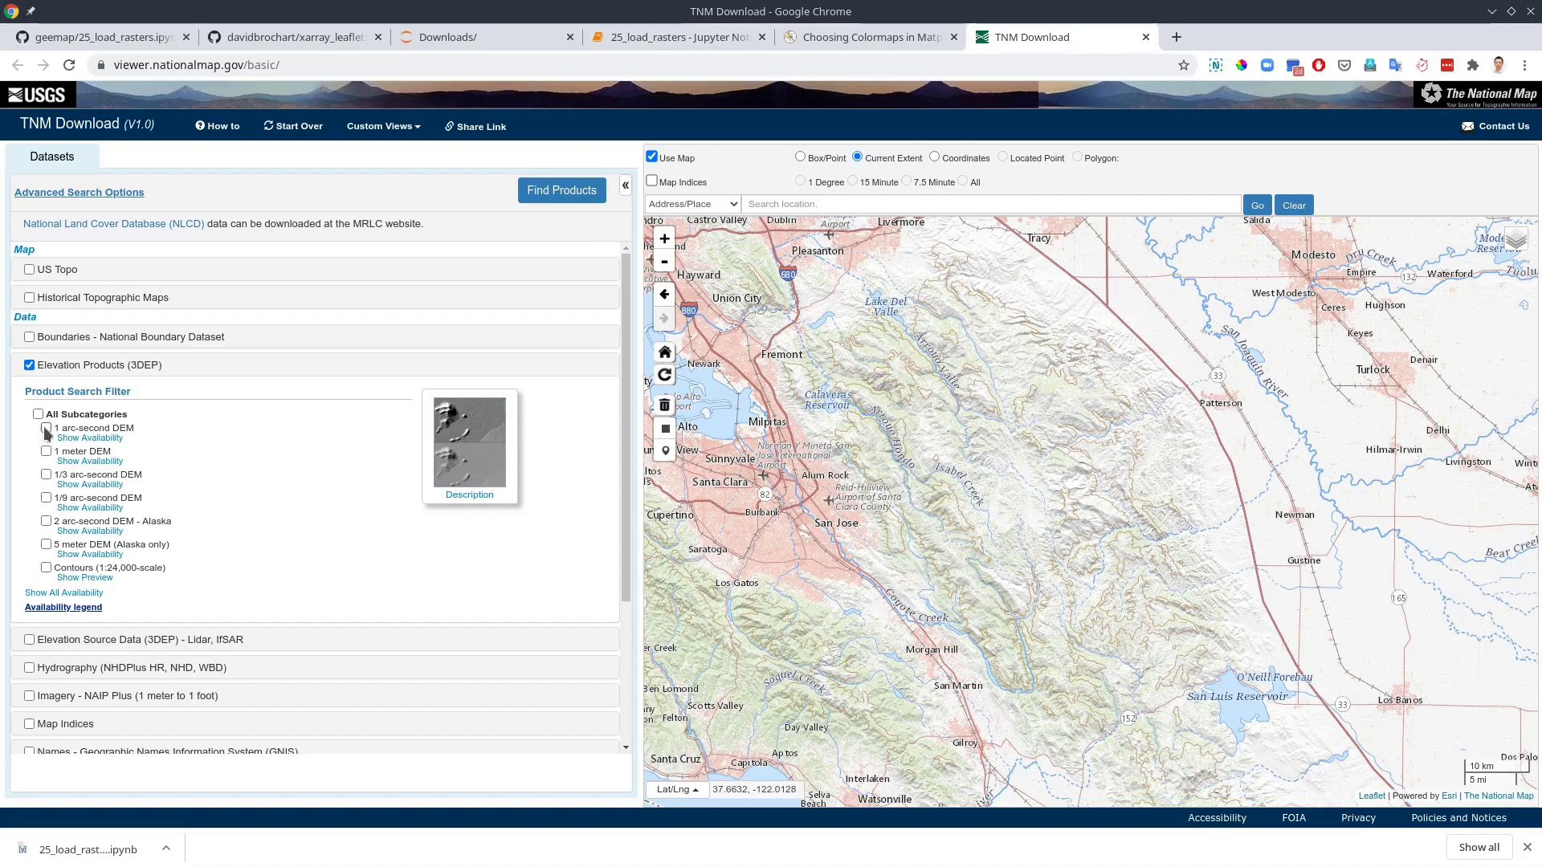
{"action": "left_click", "coordinate": [45, 428]}
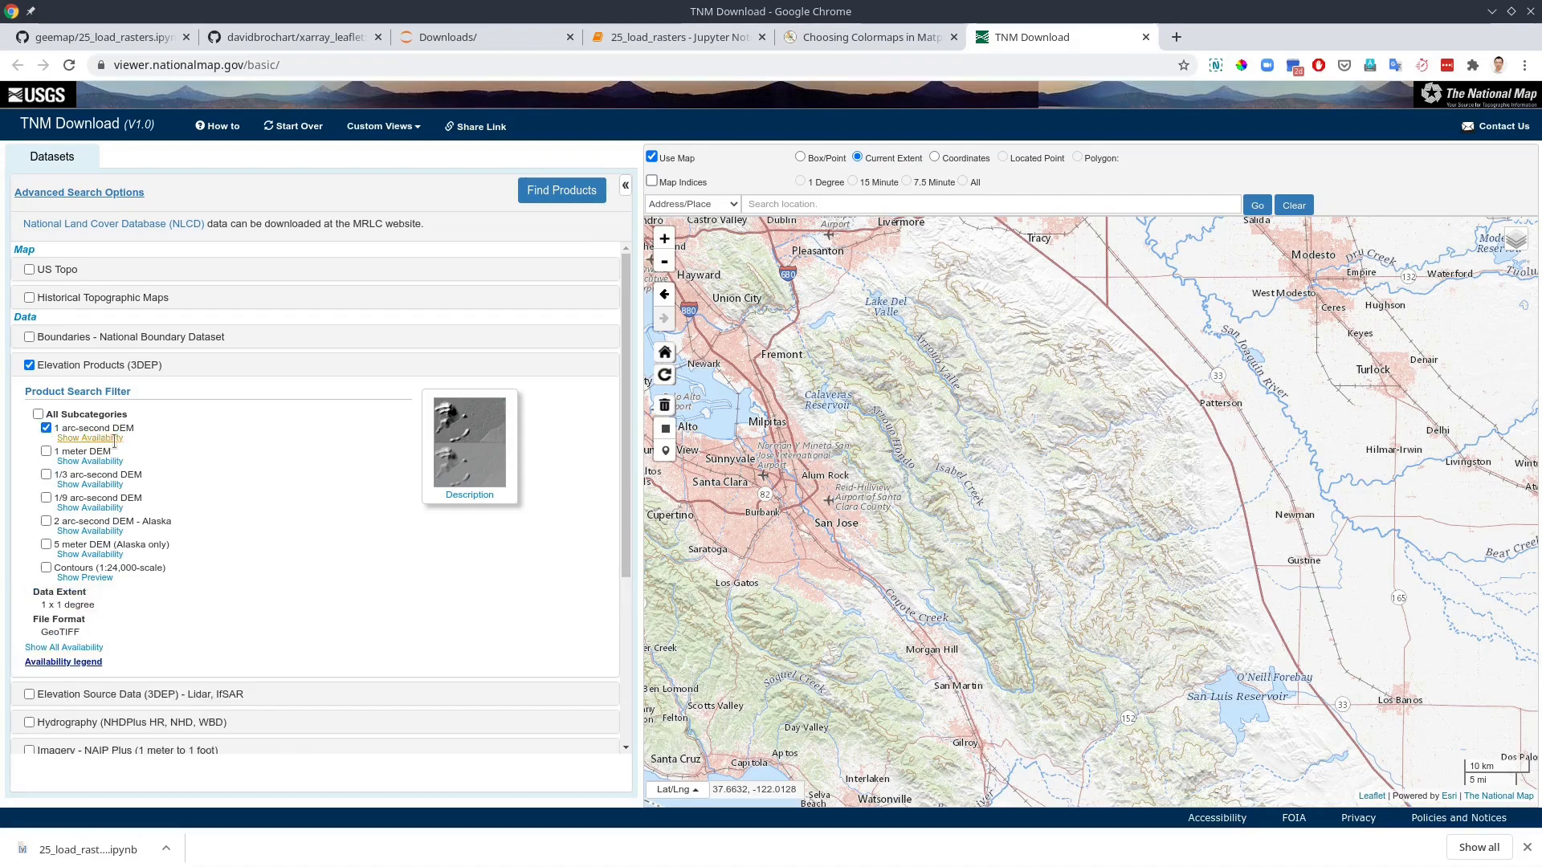
{"action": "scroll", "coordinate": [242, 435], "scroll_direction": "down", "scroll_amount": 1}
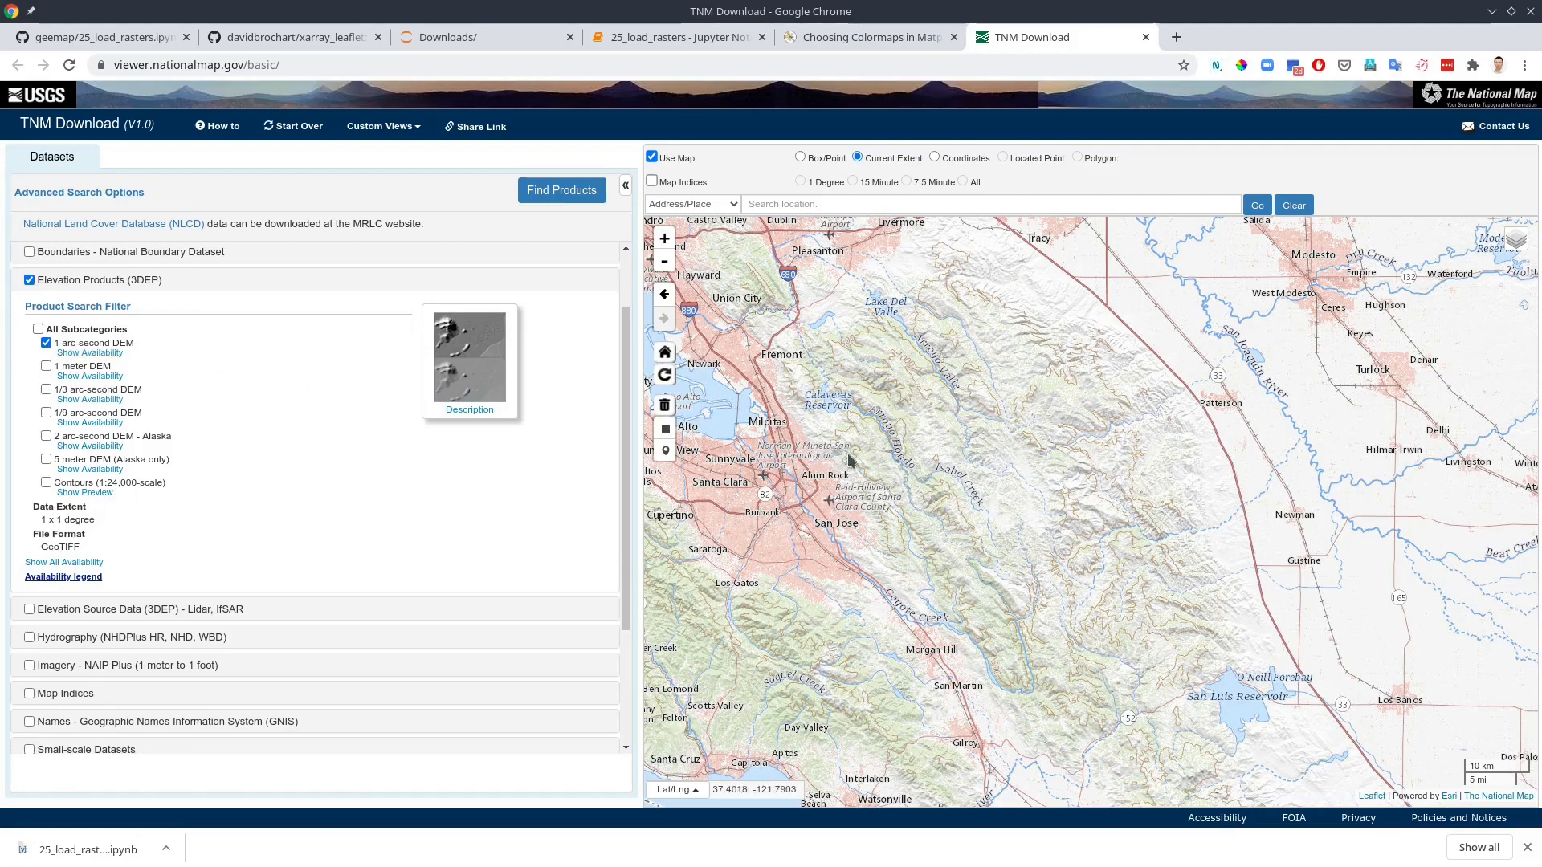
{"action": "left_click_drag", "start_coordinate": [769, 536], "coordinate": [990, 523]}
{"action": "scroll", "coordinate": [1006, 581], "scroll_direction": "up", "scroll_amount": 5}
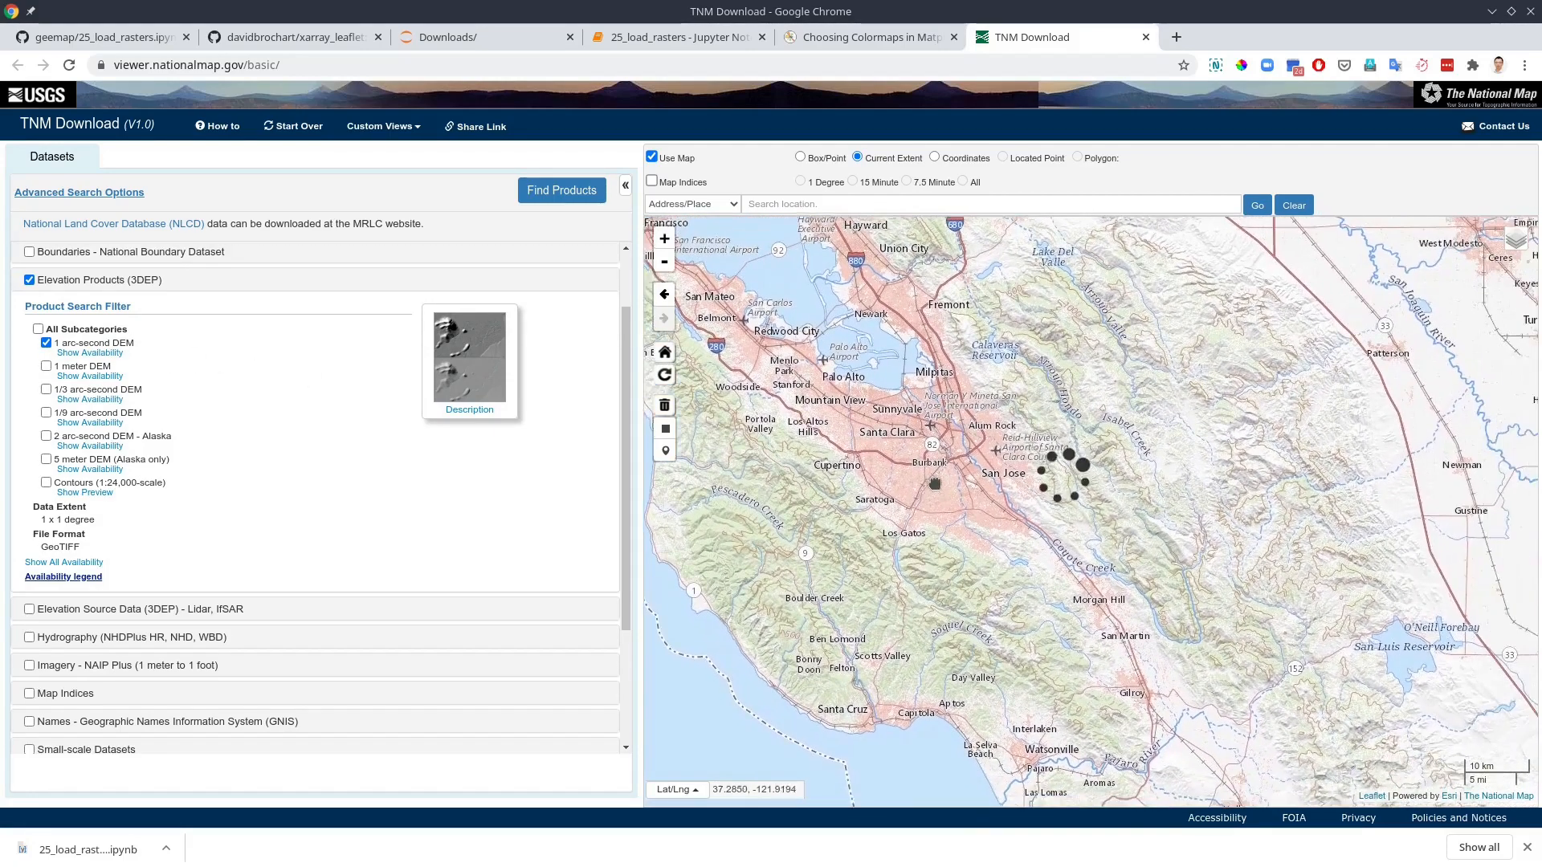
{"action": "scroll", "coordinate": [1006, 581], "scroll_direction": "down", "scroll_amount": 2}
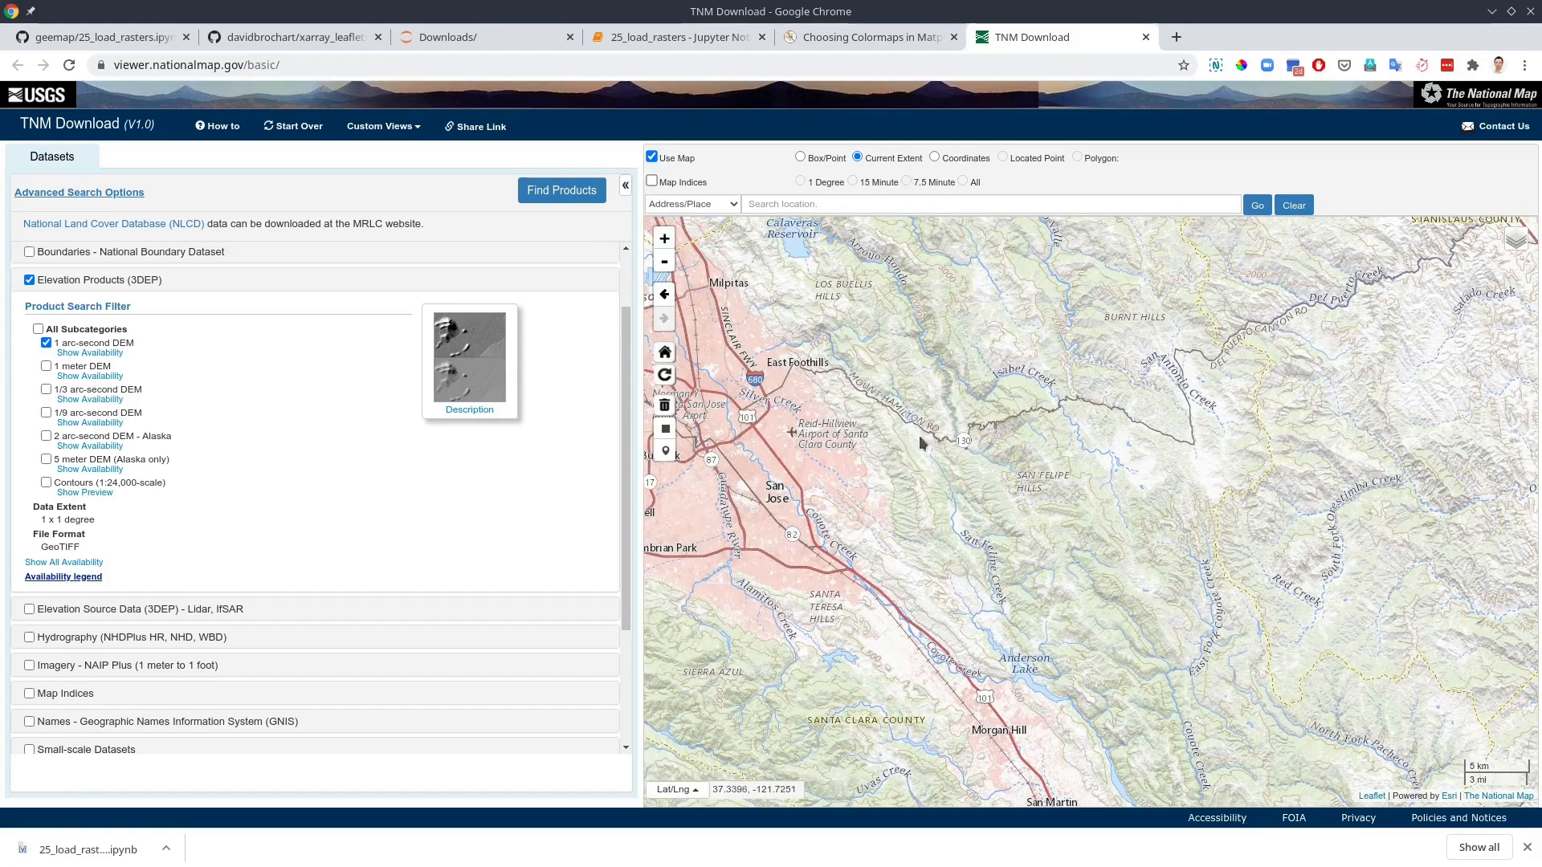
- Find Products, then show the n38w122 tile's footprint and thumbnail on the map before downloading it
{"action": "left_click", "coordinate": [560, 191]}
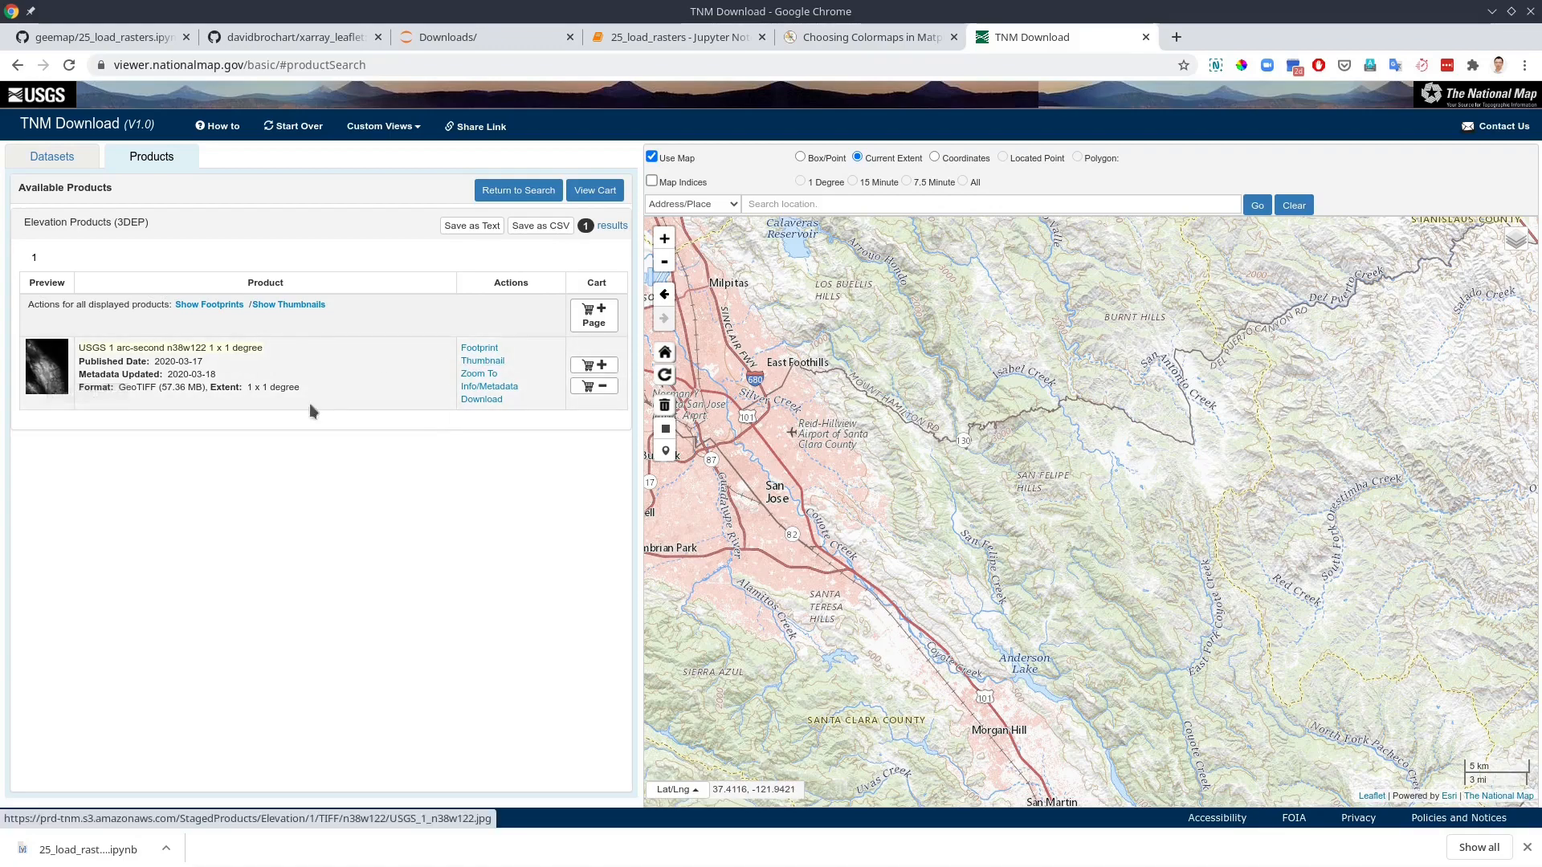
{"action": "left_click", "coordinate": [479, 347]}
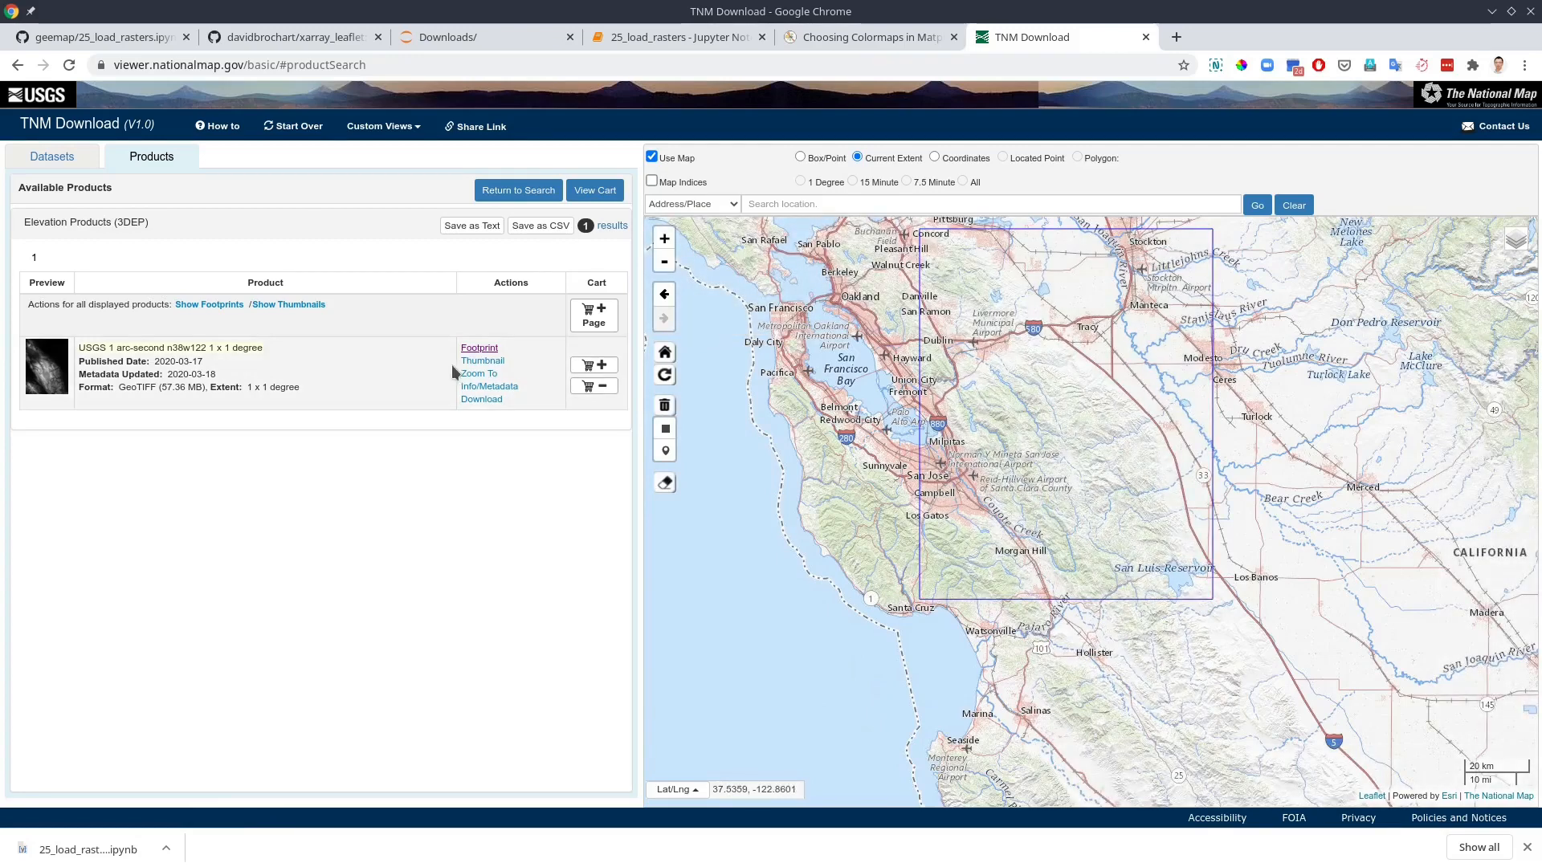
{"action": "left_click", "coordinate": [482, 359]}
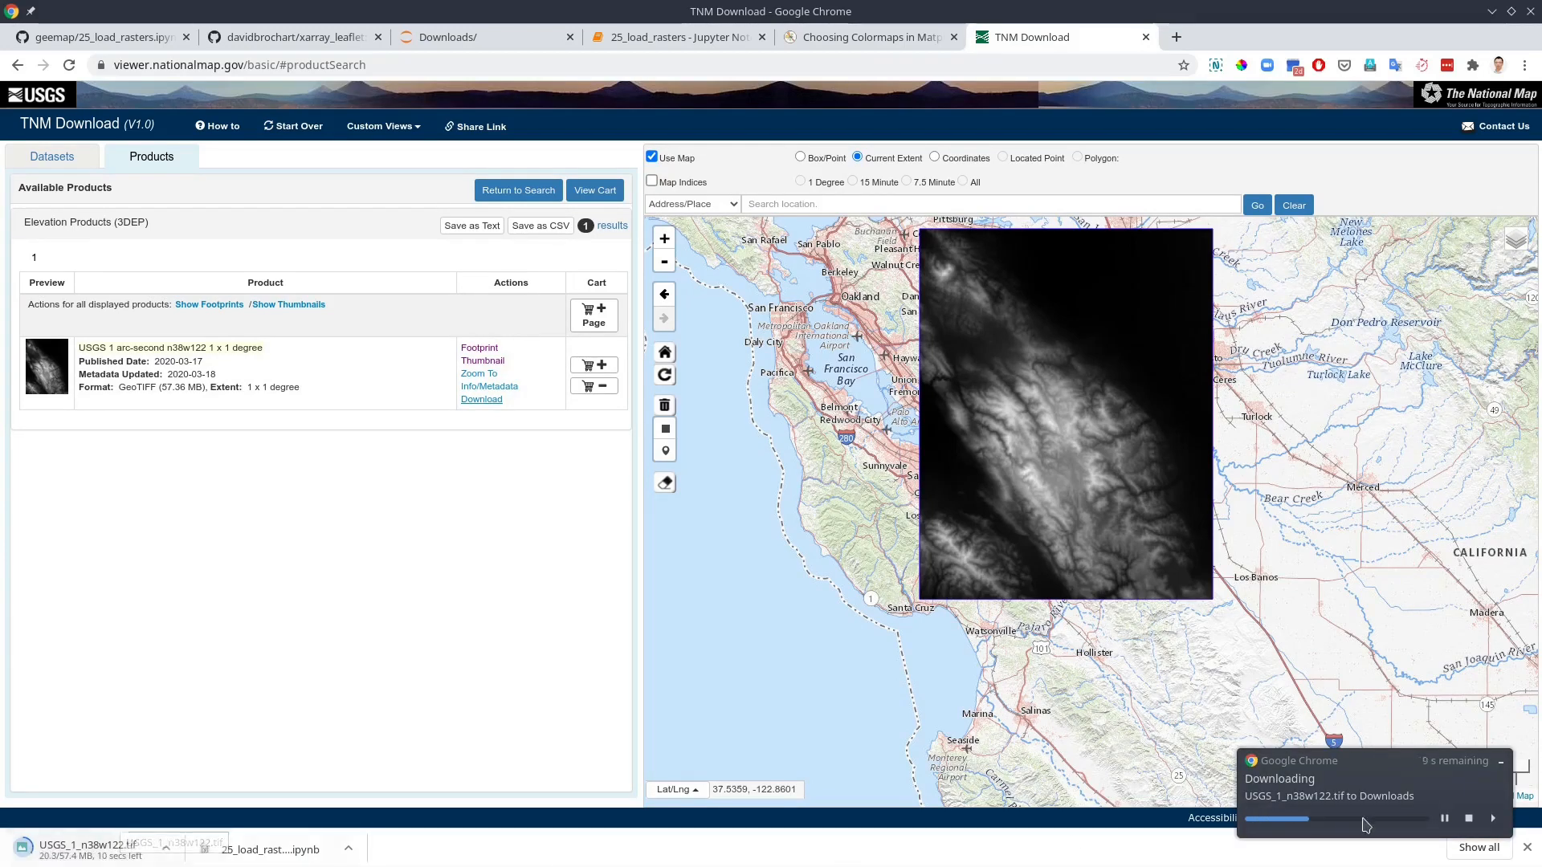
- Confirm USGS_1_n38w122.tif finished downloading in Dolphin's Downloads, close Dolphin and return to the notebook
{"action": "key", "text": "alt+Tab"}
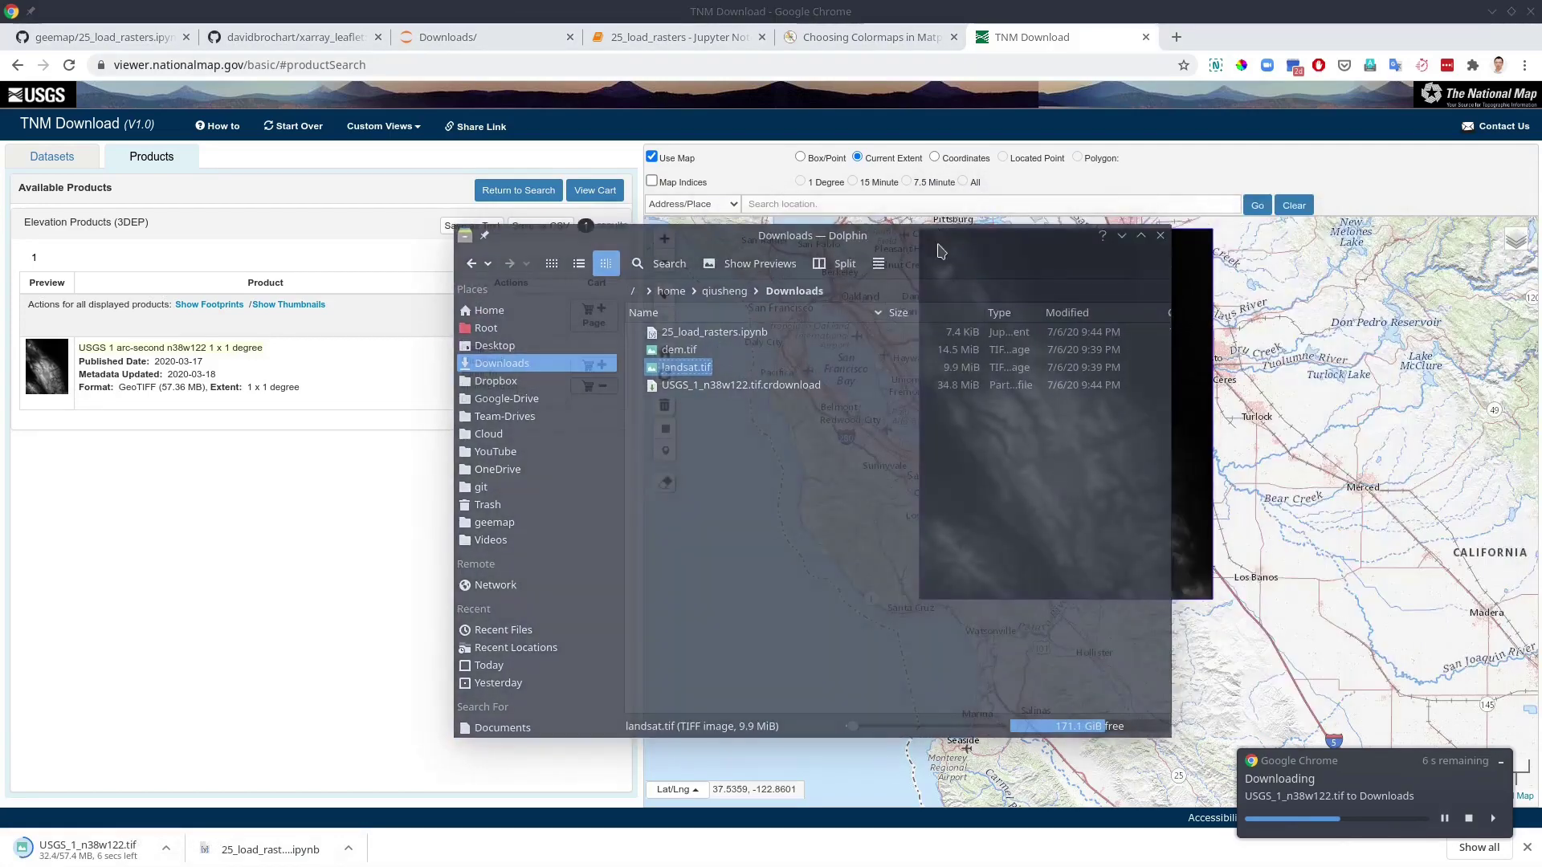
{"action": "left_click_drag", "start_coordinate": [1206, 232], "coordinate": [756, 390]}
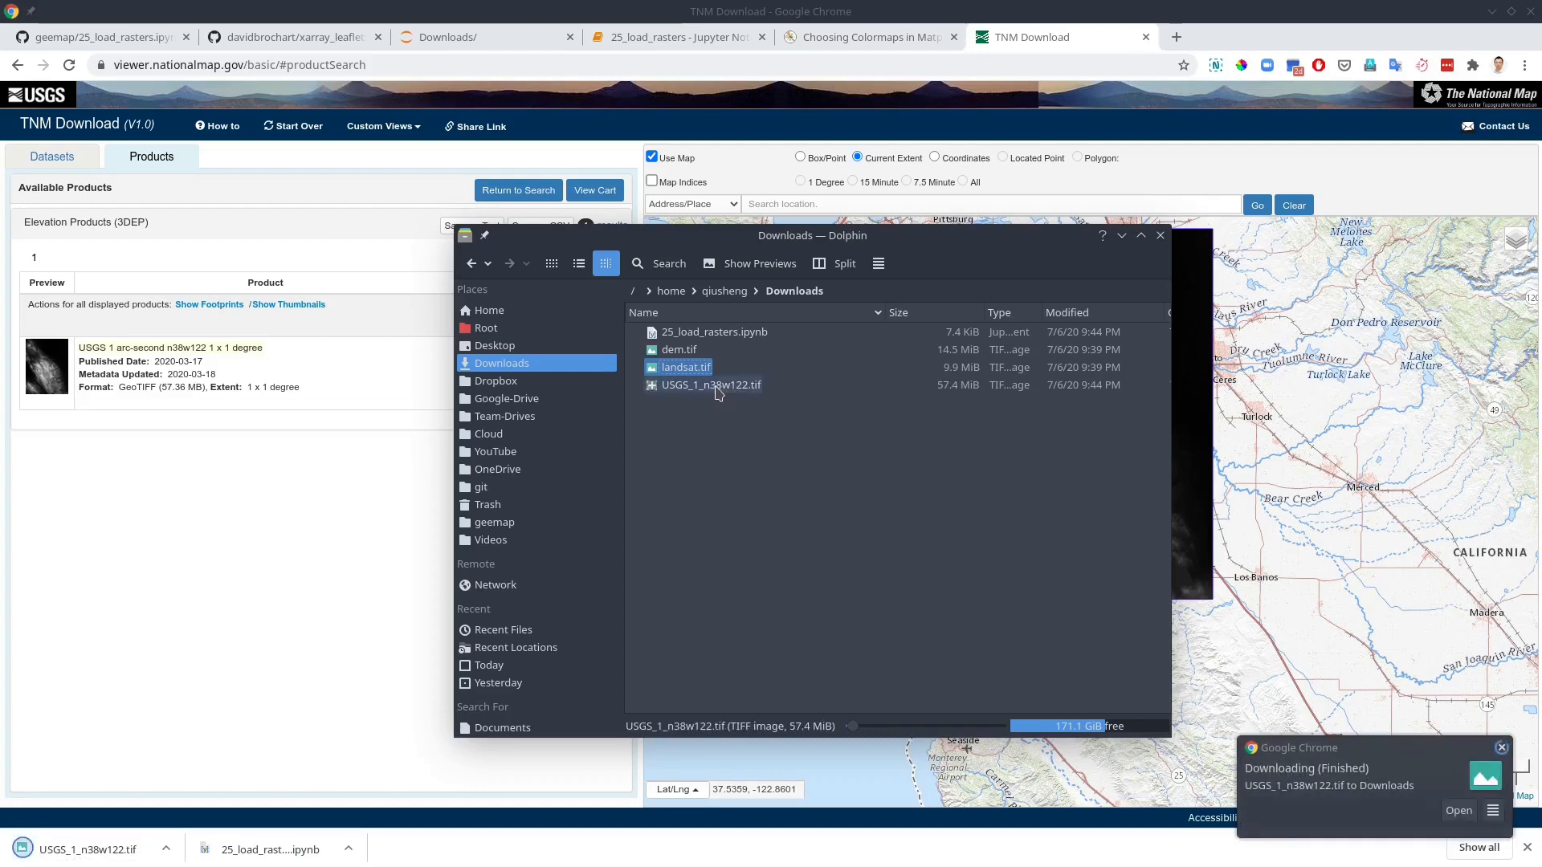
{"action": "left_click", "coordinate": [712, 384]}
{"action": "key", "text": "F2"}
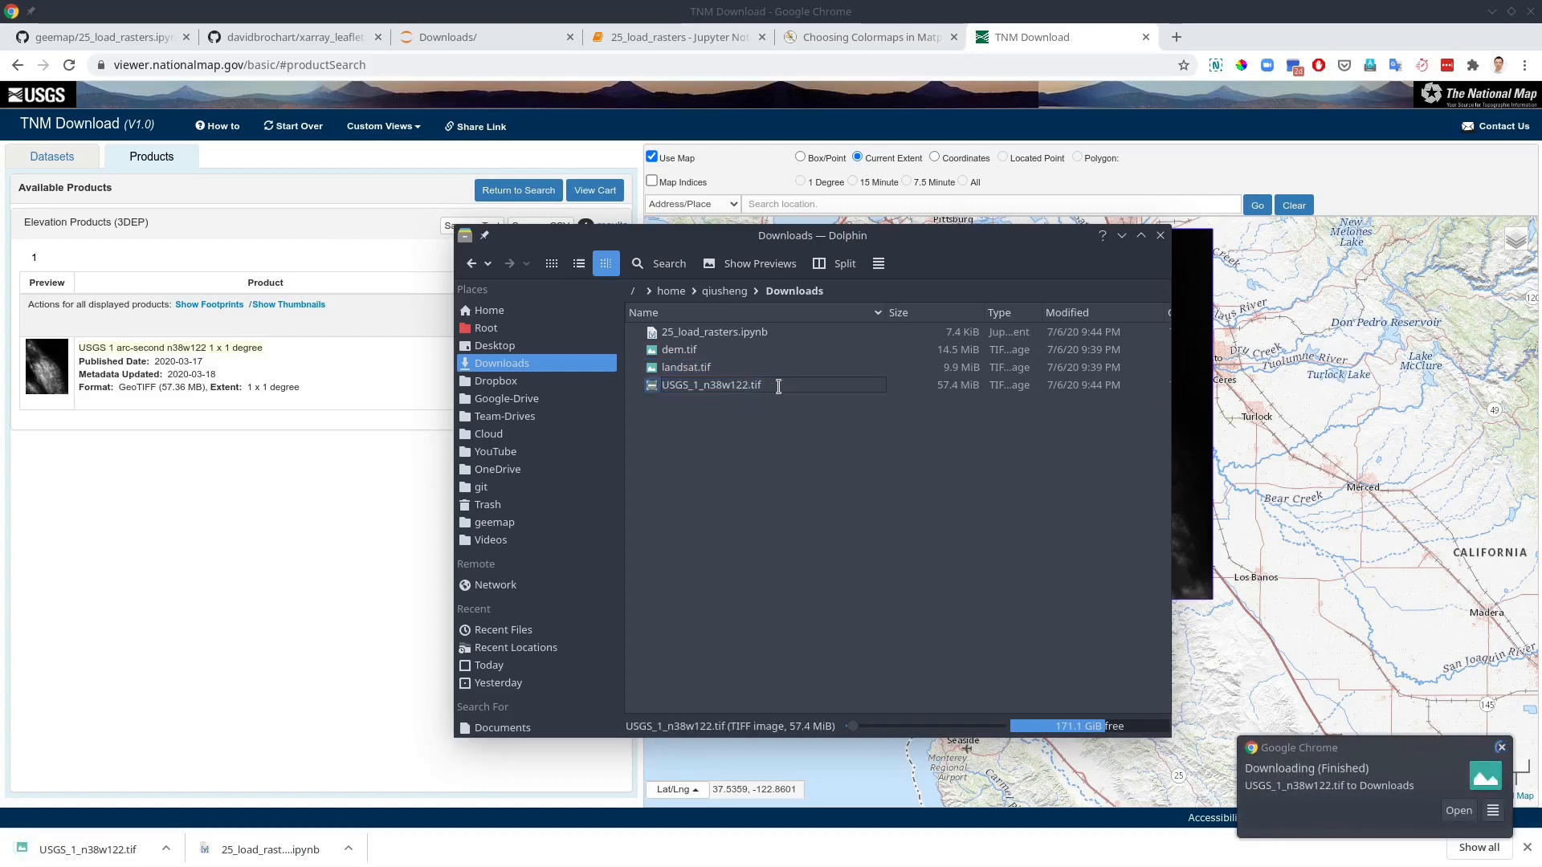
{"action": "key", "text": "Escape"}
{"action": "left_click", "coordinate": [656, 36]}
{"action": "scroll", "coordinate": [1343, 501], "scroll_direction": "up", "scroll_amount": 10}
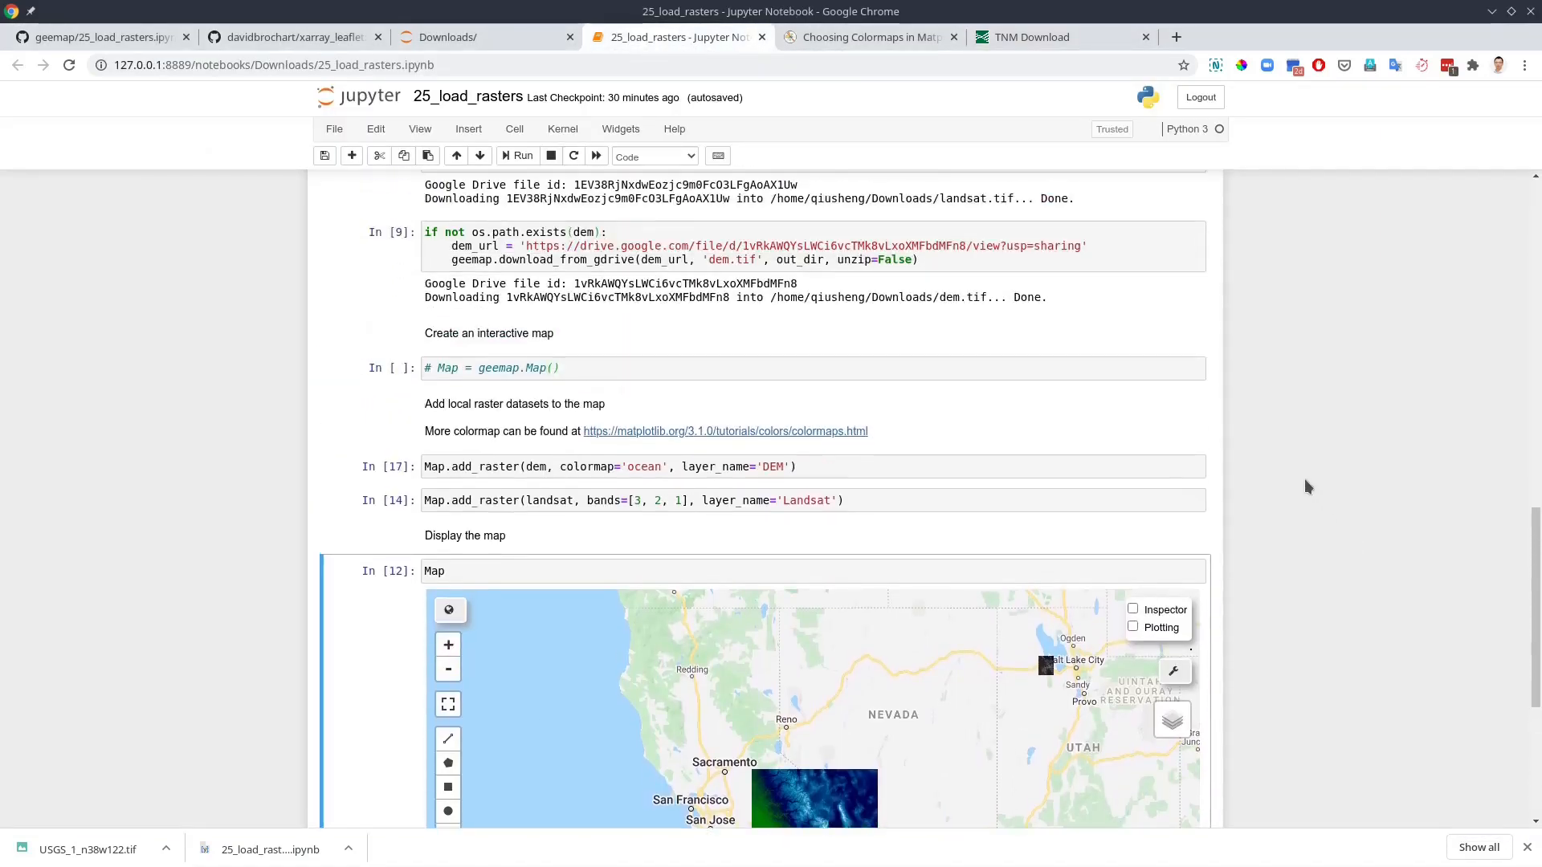
{"action": "scroll", "coordinate": [1301, 476], "scroll_direction": "up", "scroll_amount": 5}
{"action": "scroll", "coordinate": [1299, 472], "scroll_direction": "up", "scroll_amount": 5}
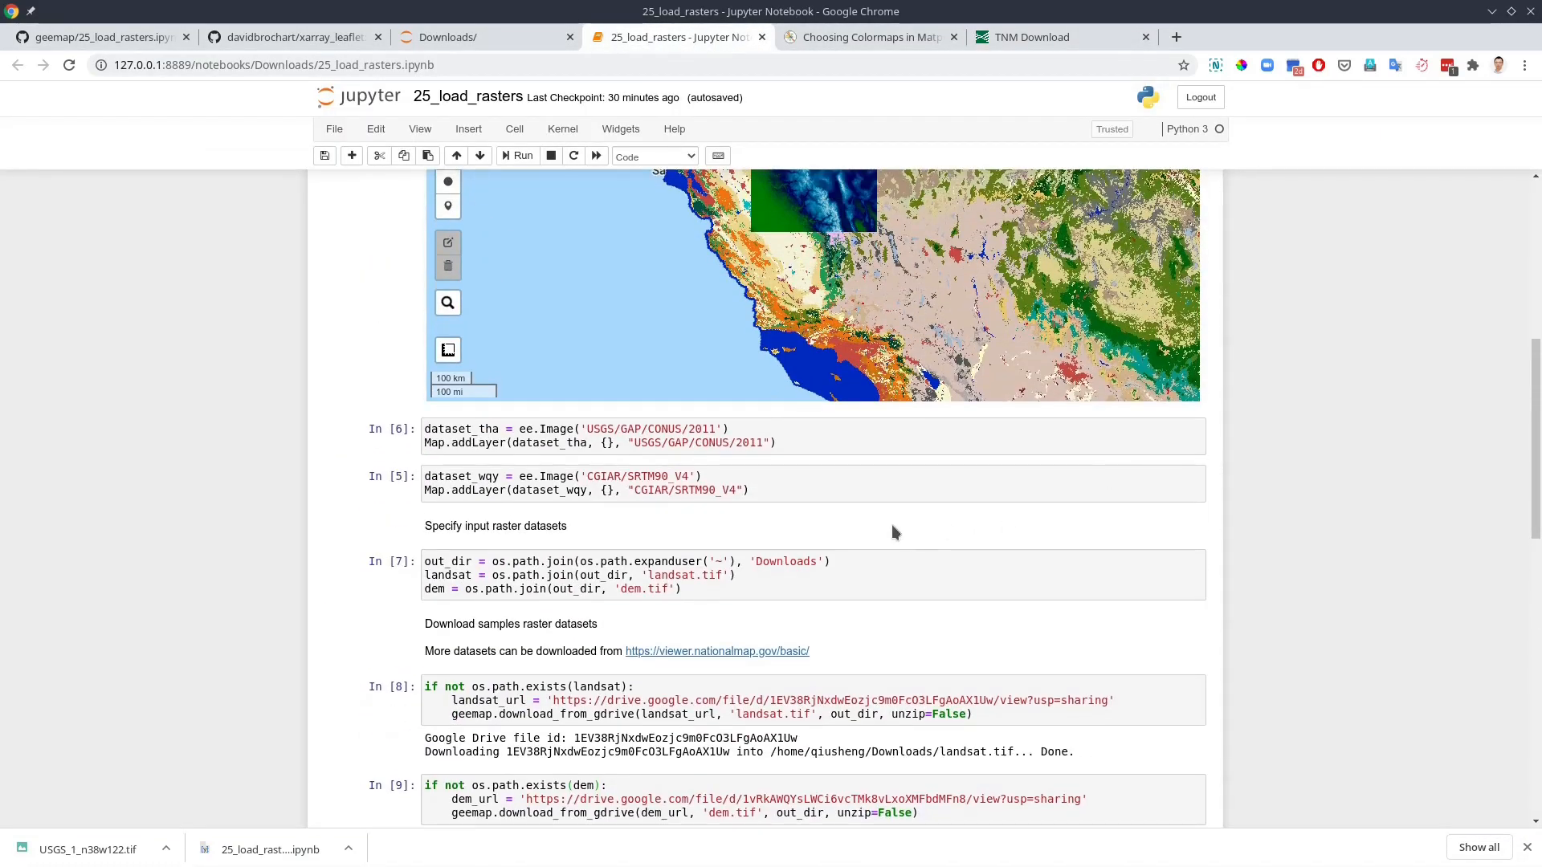
{"action": "scroll", "coordinate": [893, 525], "scroll_direction": "down", "scroll_amount": 3}
{"action": "scroll", "coordinate": [892, 525], "scroll_direction": "down", "scroll_amount": 3}
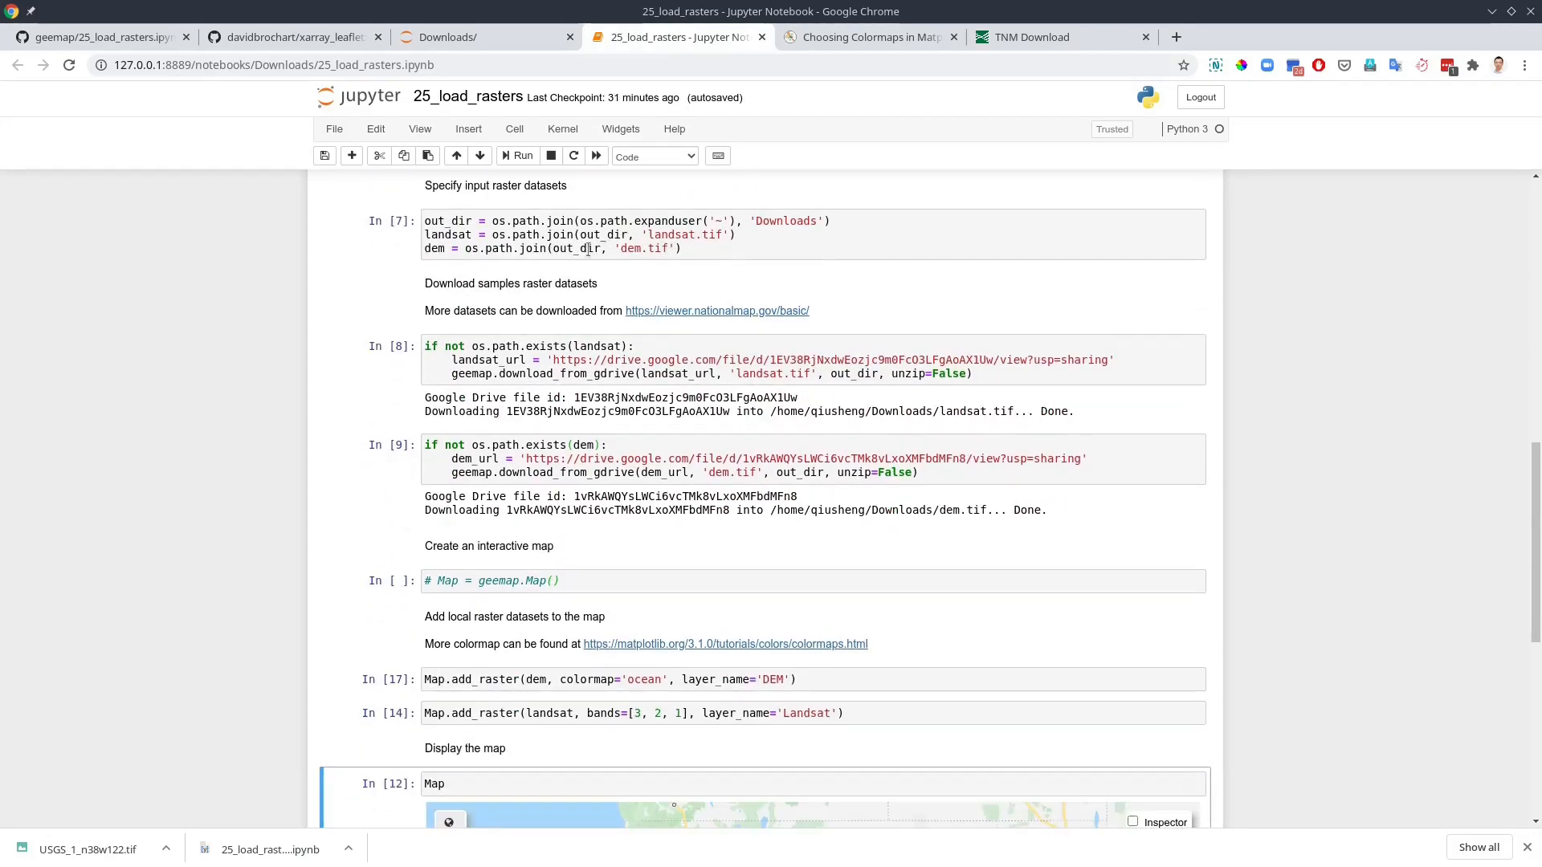
- Insert a new code cell above the 'Display the map' cell
{"action": "left_click", "coordinate": [637, 248]}
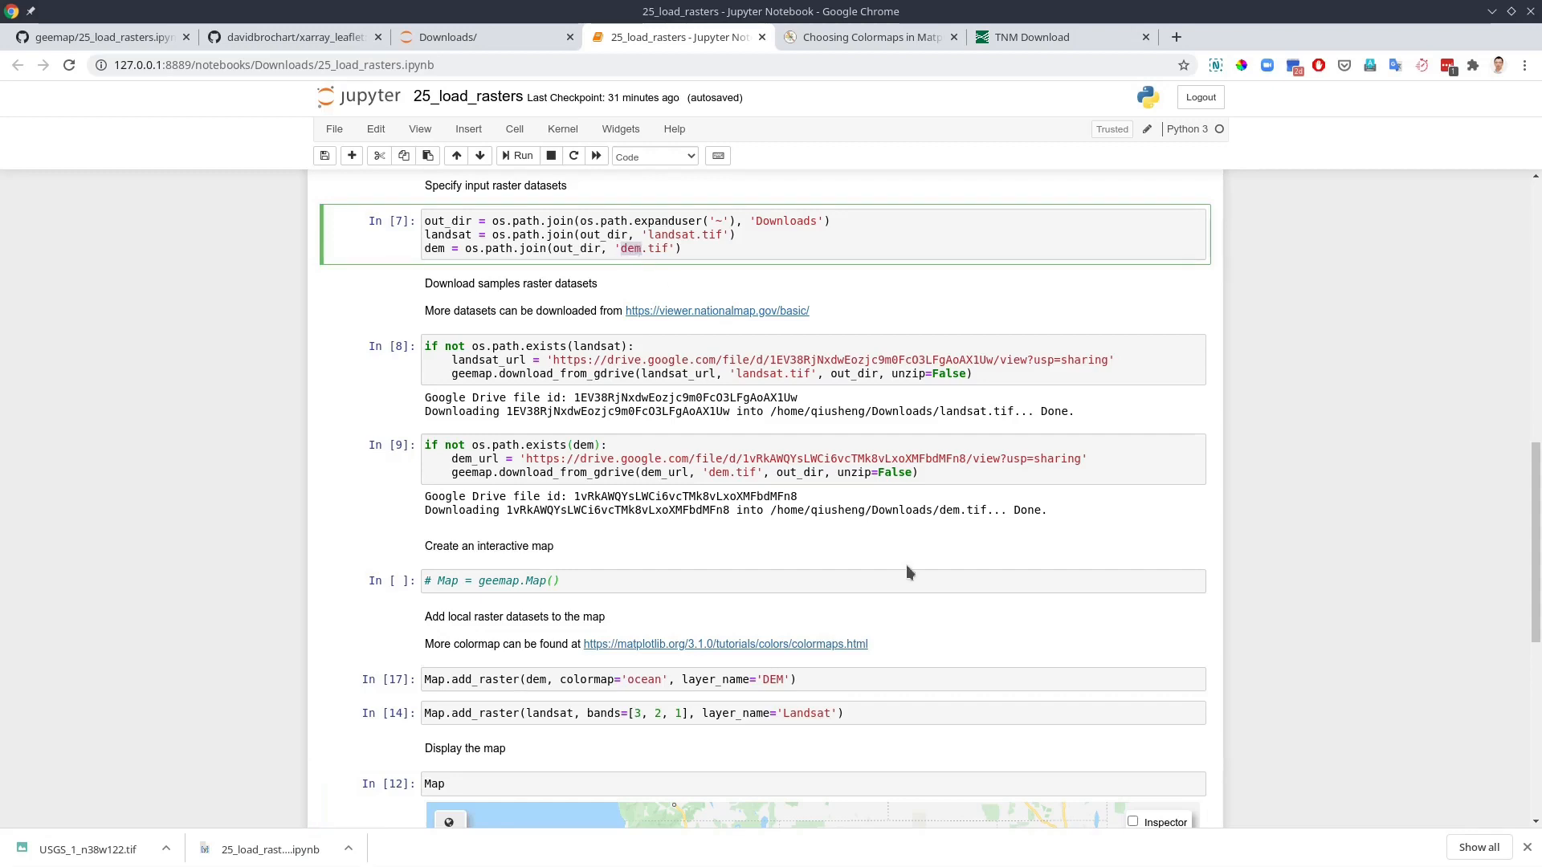
{"action": "scroll", "coordinate": [1334, 520], "scroll_direction": "down", "scroll_amount": 3}
{"action": "scroll", "coordinate": [1333, 520], "scroll_direction": "down", "scroll_amount": 1}
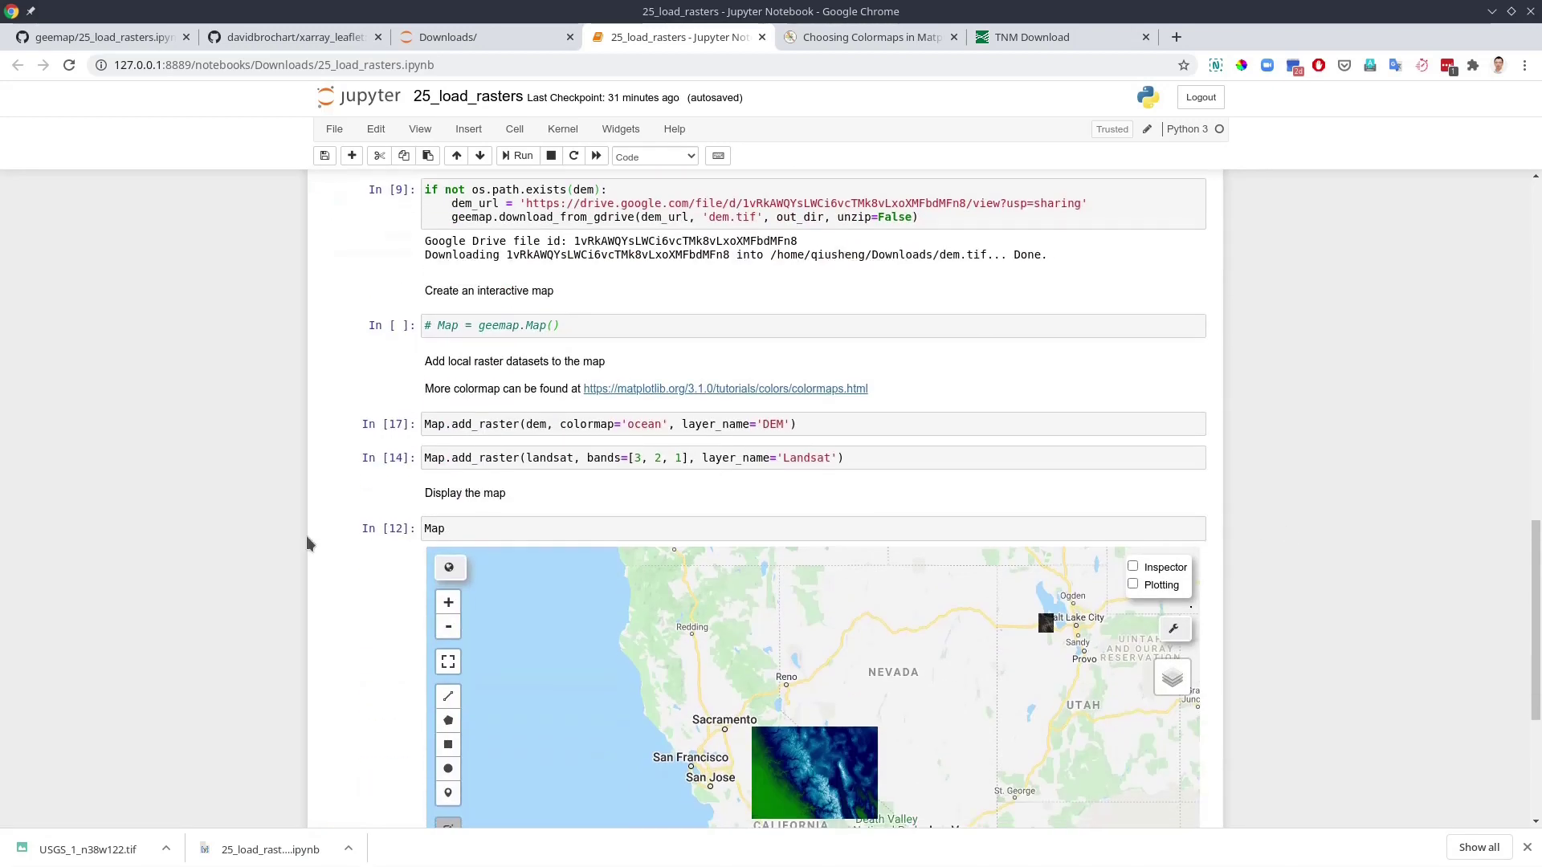
{"action": "left_click", "coordinate": [386, 499]}
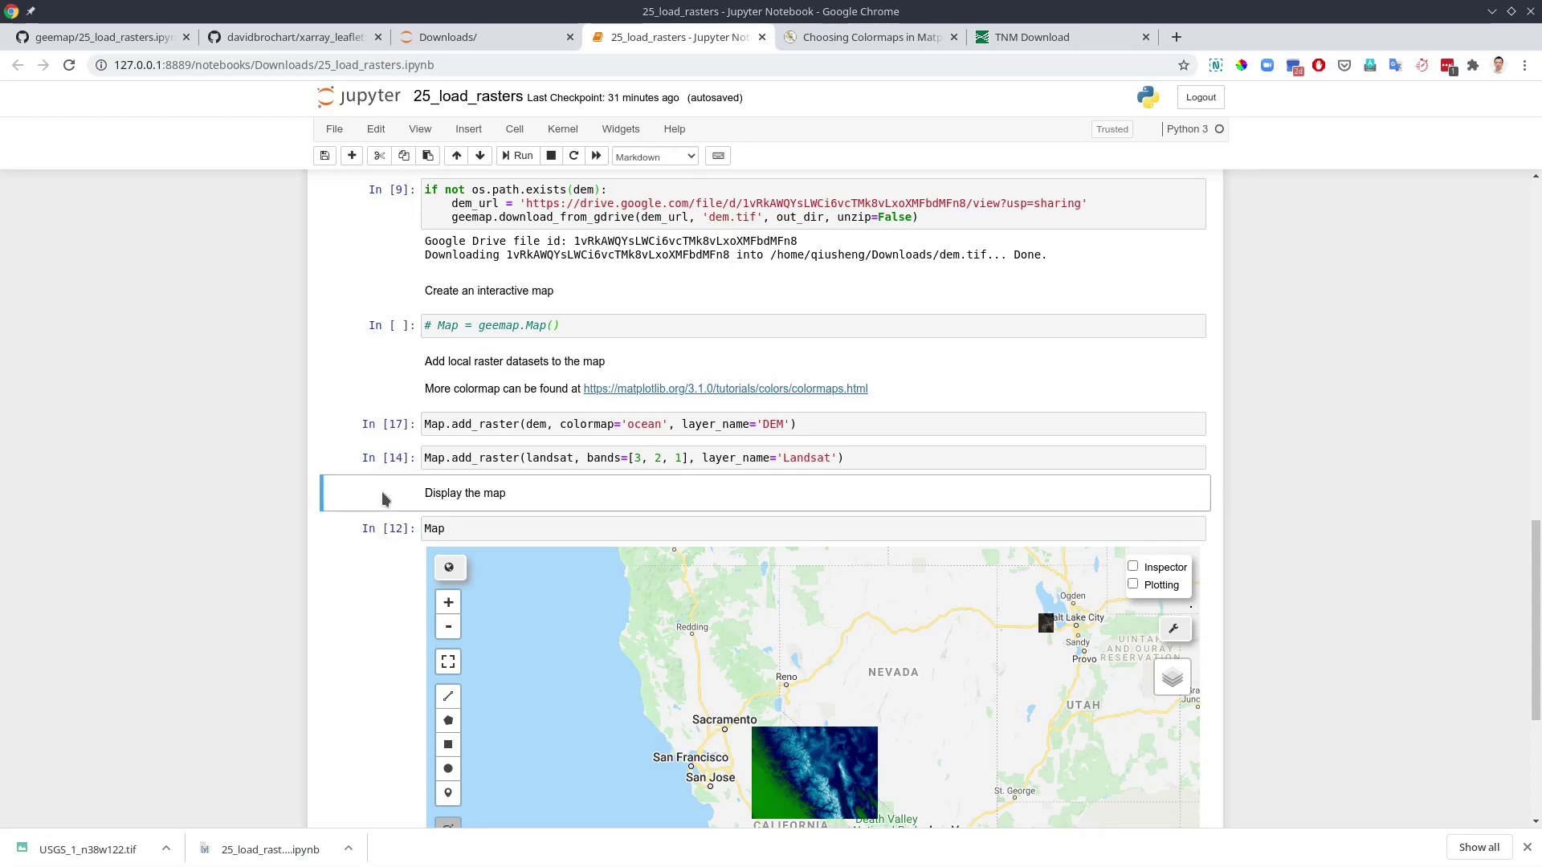
{"action": "left_click", "coordinate": [468, 130]}
{"action": "left_click", "coordinate": [498, 155]}
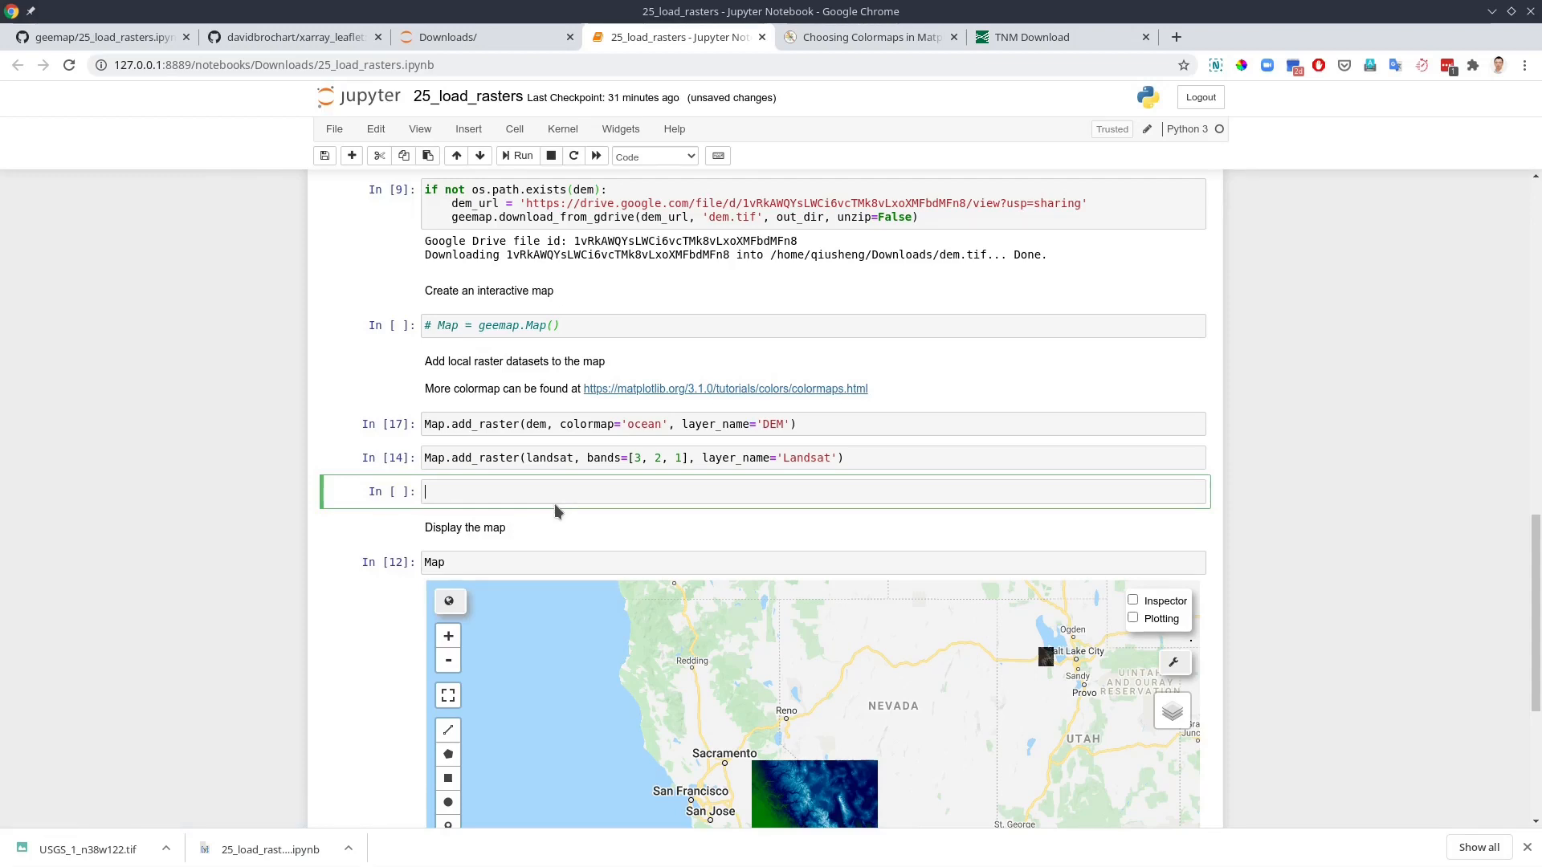
{"action": "type", "text": "tif_file ="}
{"action": "scroll", "coordinate": [1281, 480], "scroll_direction": "up", "scroll_amount": 5}
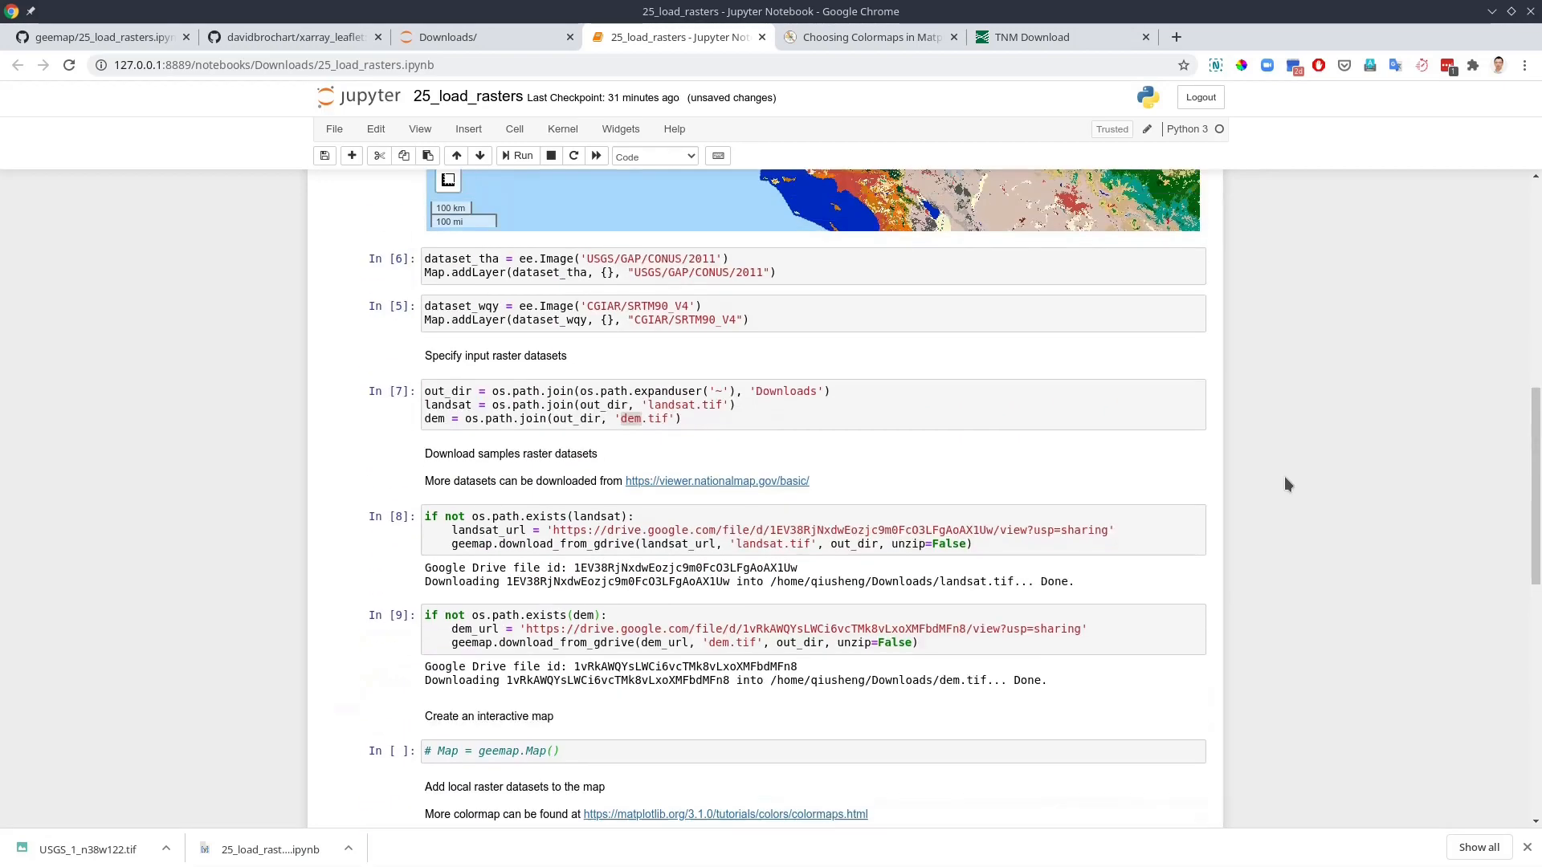
- Start the tif_file assignment by pasting the copied os.path.join(out_dir, ...) landsat path expression
{"action": "left_click_drag", "start_coordinate": [491, 403], "coordinate": [780, 405]}
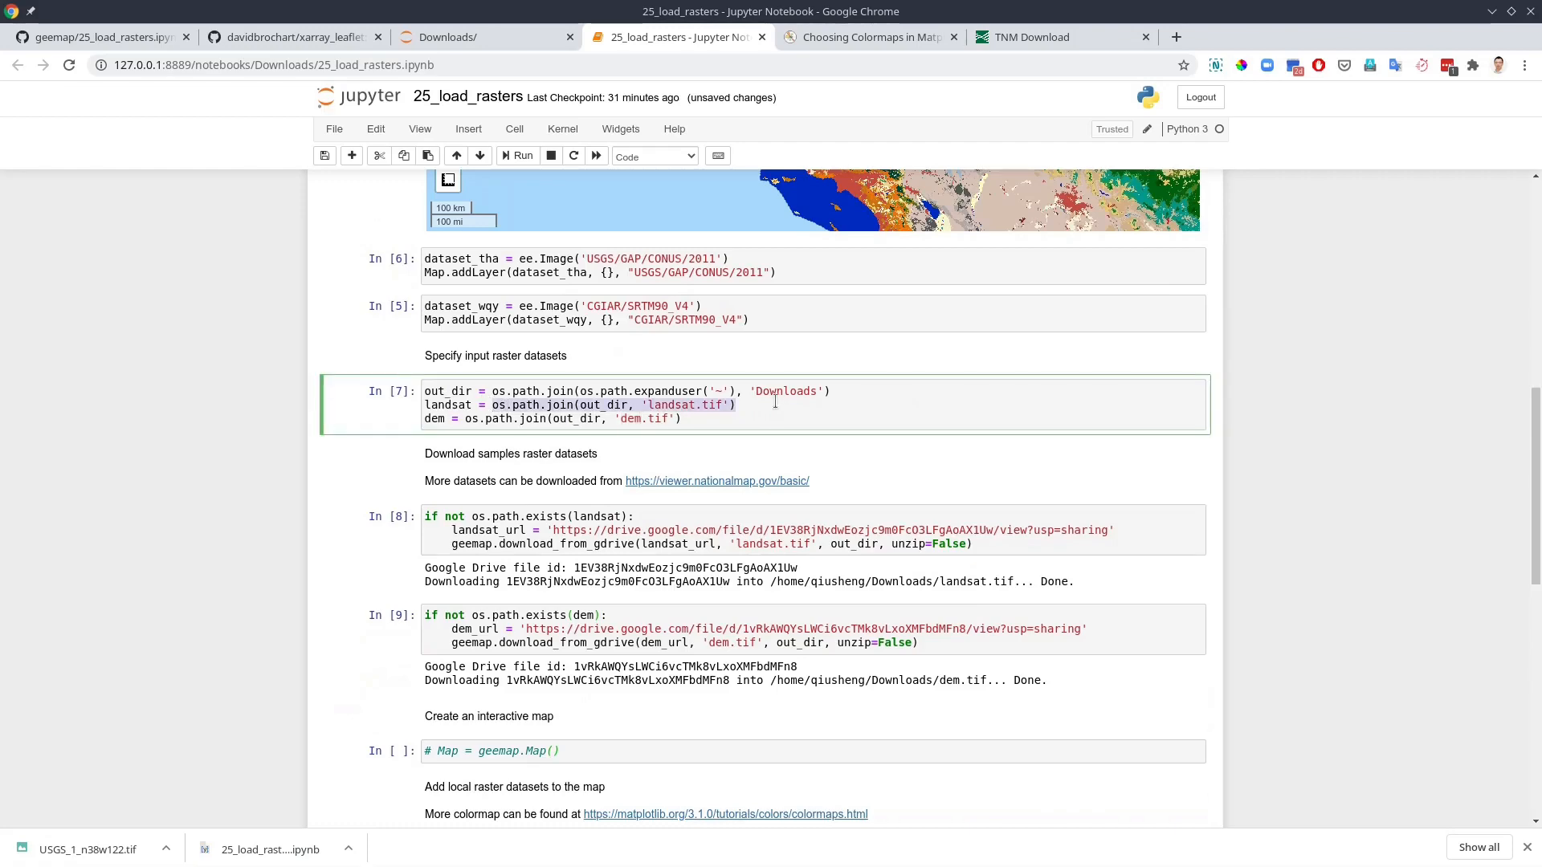
{"action": "scroll", "coordinate": [1298, 429], "scroll_direction": "down", "scroll_amount": 8}
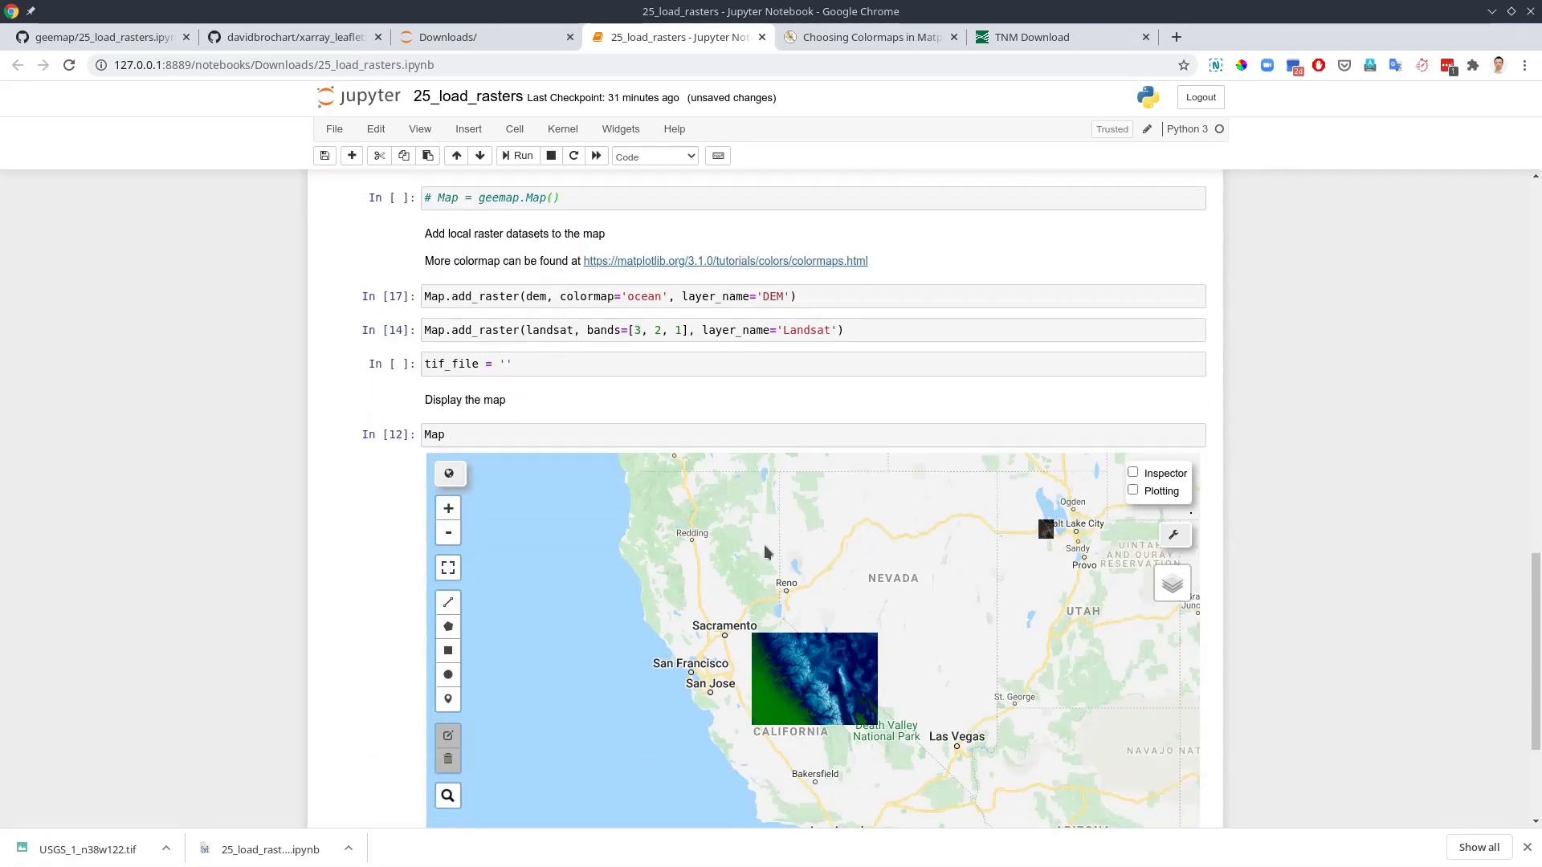
{"action": "left_click", "coordinate": [504, 365]}
{"action": "key", "text": "Delete"}
{"action": "key", "text": "BackSpace"}
{"action": "type", "text": "os.path.join(out_dir, 'landsat.tif')"}
{"action": "double_click", "coordinate": [669, 363]}
- Swap in the downloaded file name USGS_1_n38w122.tif from Downloads and run the tif_file cell
{"action": "key", "text": "alt+Tab"}
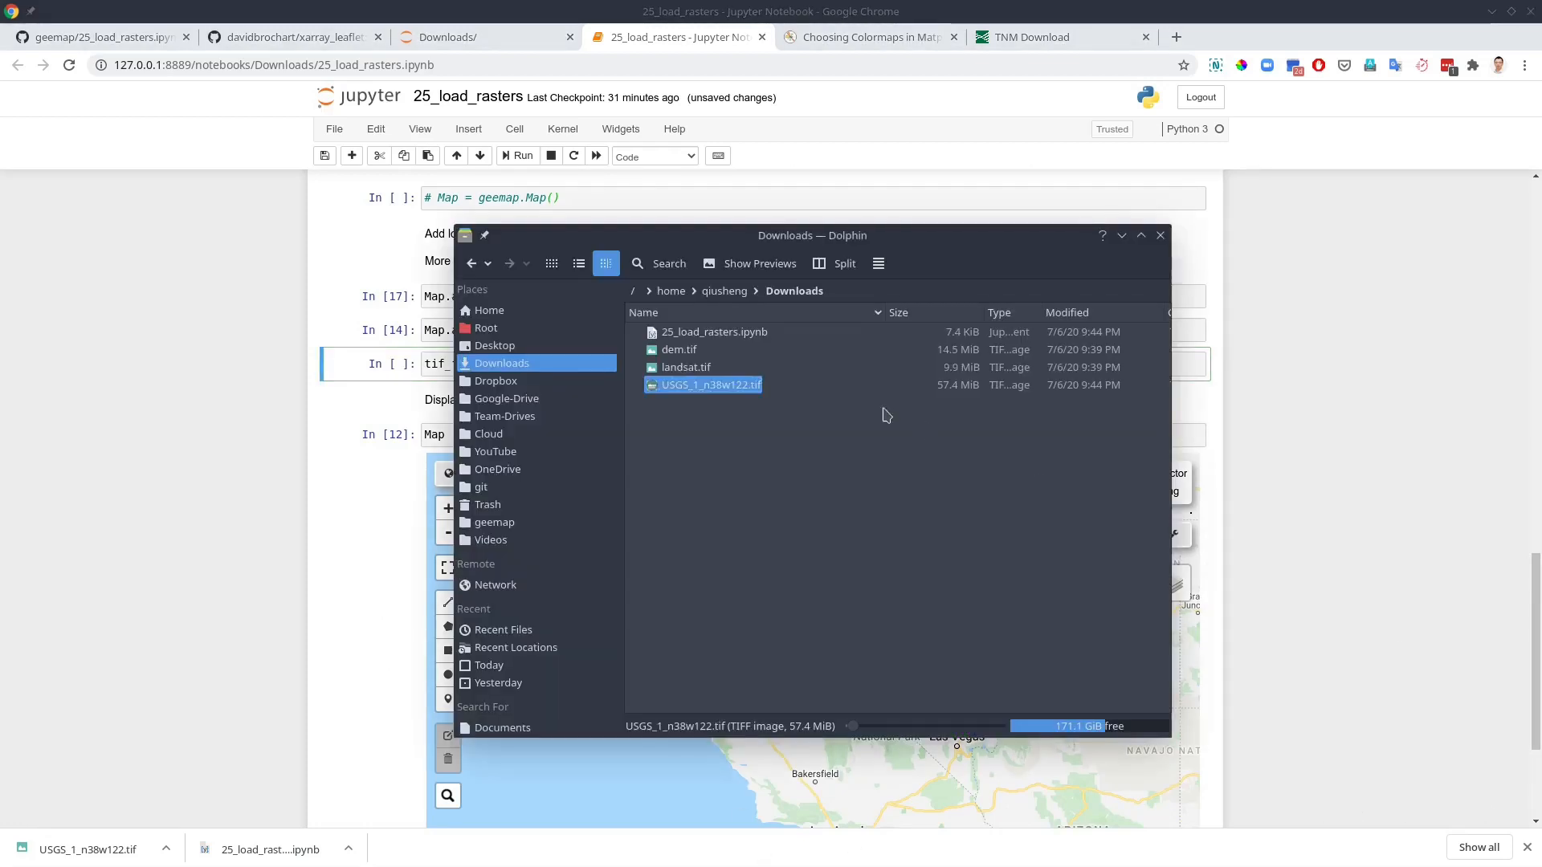
{"action": "key", "text": "F2"}
{"action": "key", "text": "ctrl+a"}
{"action": "key", "text": "ctrl+c"}
{"action": "left_click", "coordinate": [1122, 235]}
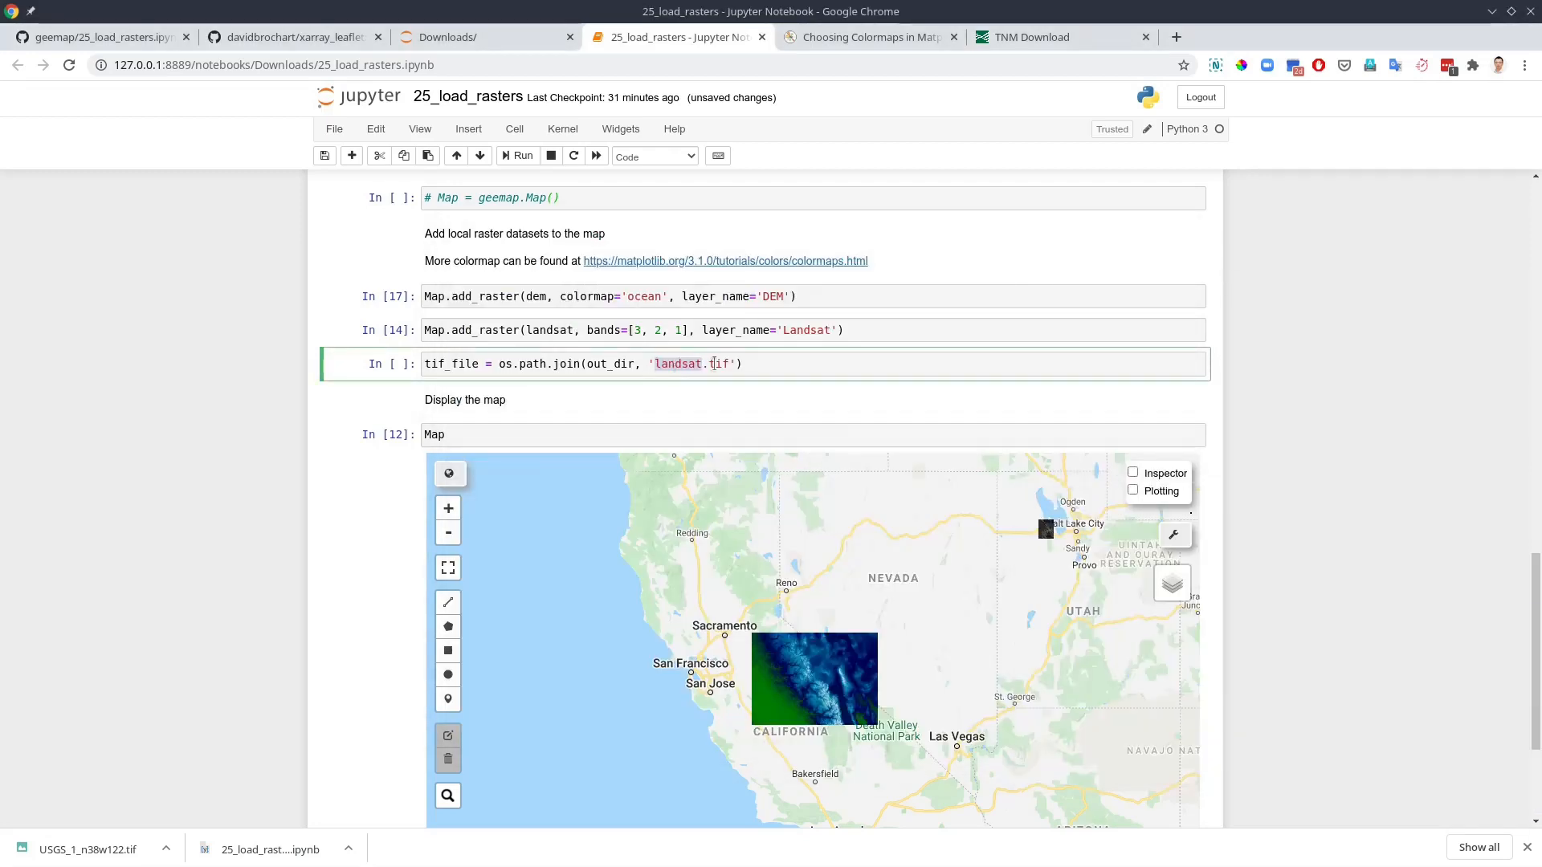
{"action": "double_click", "coordinate": [680, 362]}
{"action": "key", "text": "ctrl+v"}
{"action": "key", "text": "alt+Return"}
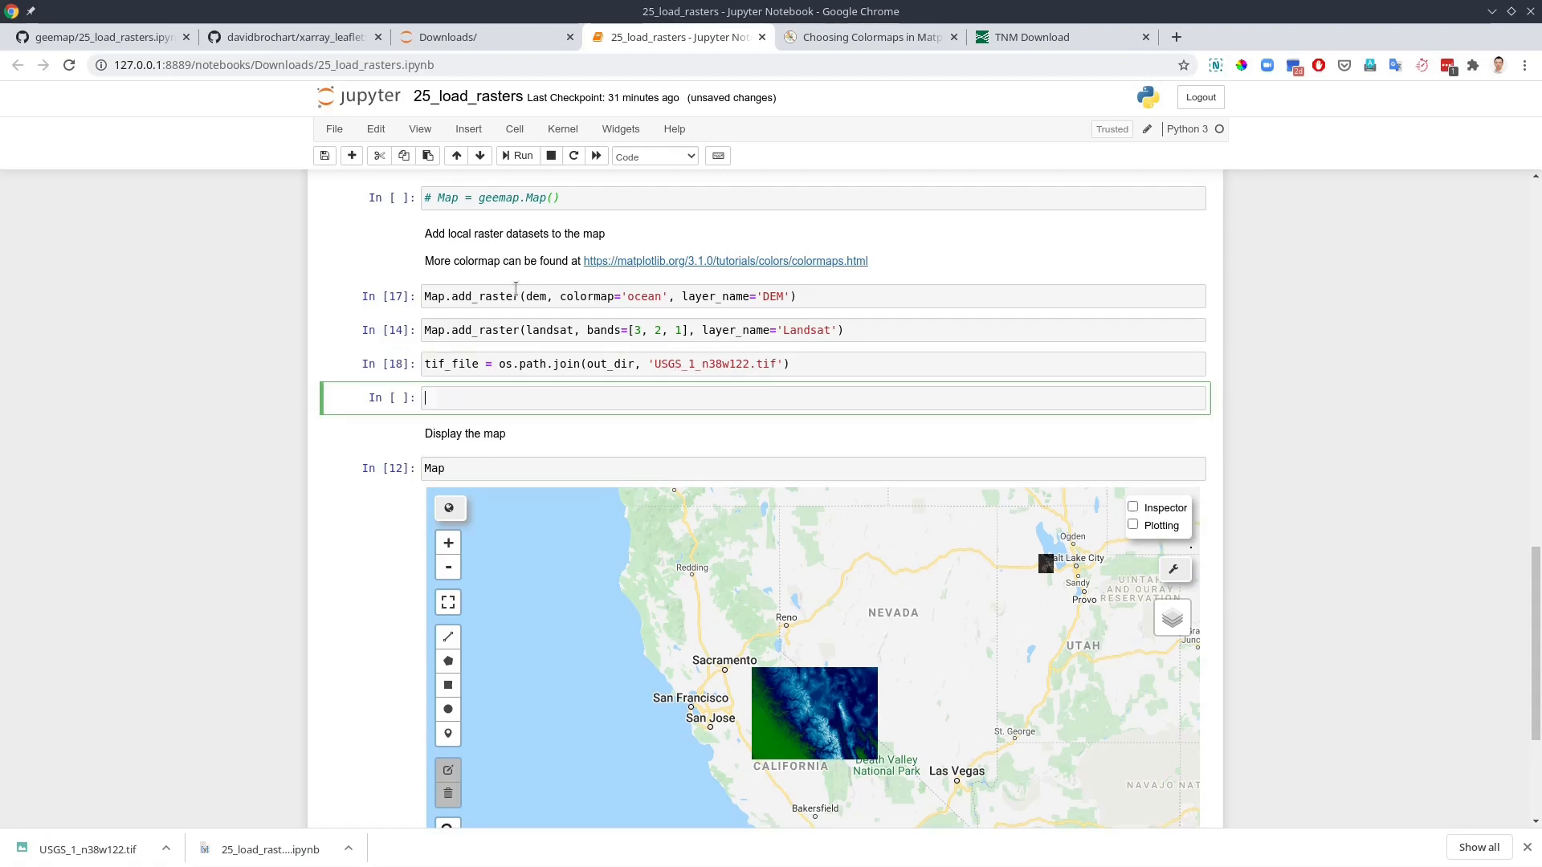
- Run Map.add_raster(tif_file, colormap='terrain', layer_name='US NED') to add the downloaded raster
{"action": "left_click_drag", "start_coordinate": [812, 295], "coordinate": [422, 296]}
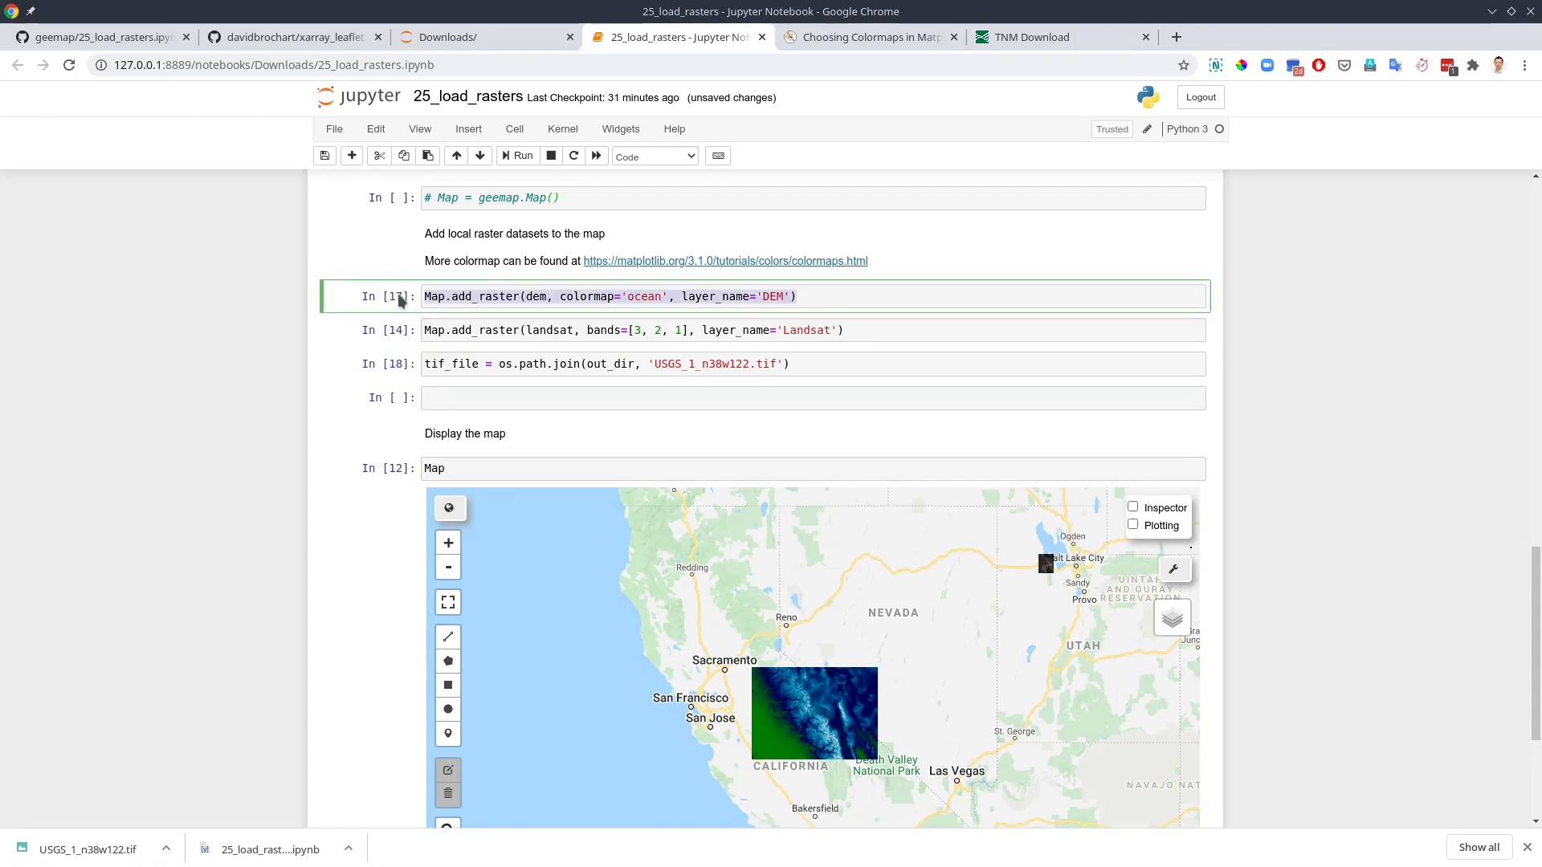
{"action": "key", "text": "ctrl+c"}
{"action": "left_click", "coordinate": [488, 396]}
{"action": "type", "text": "Map.add"}
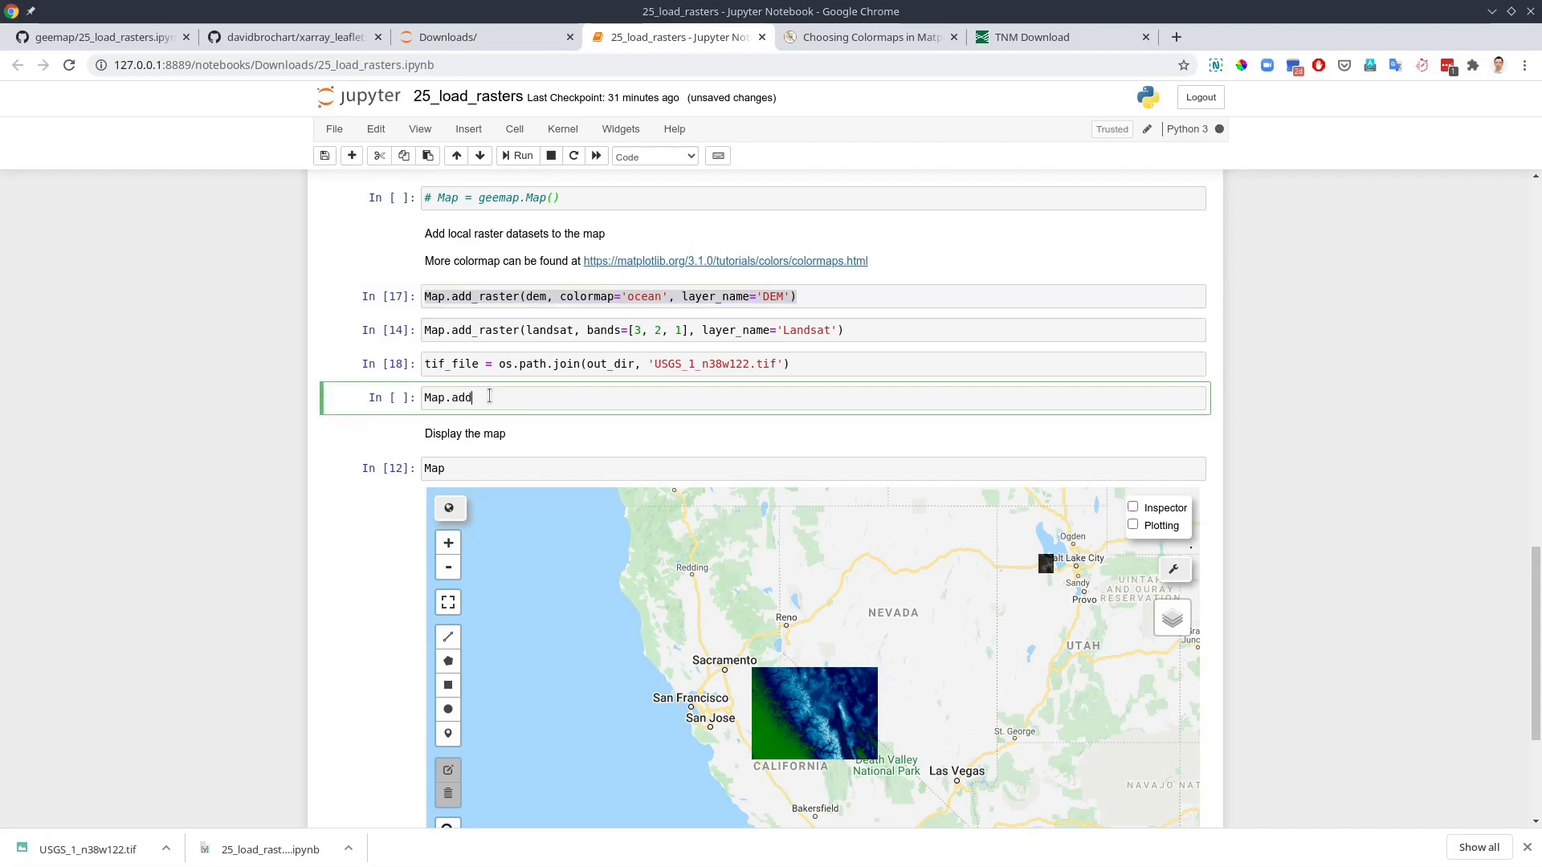
{"action": "key", "text": "Tab"}
{"action": "key", "text": "Down"}
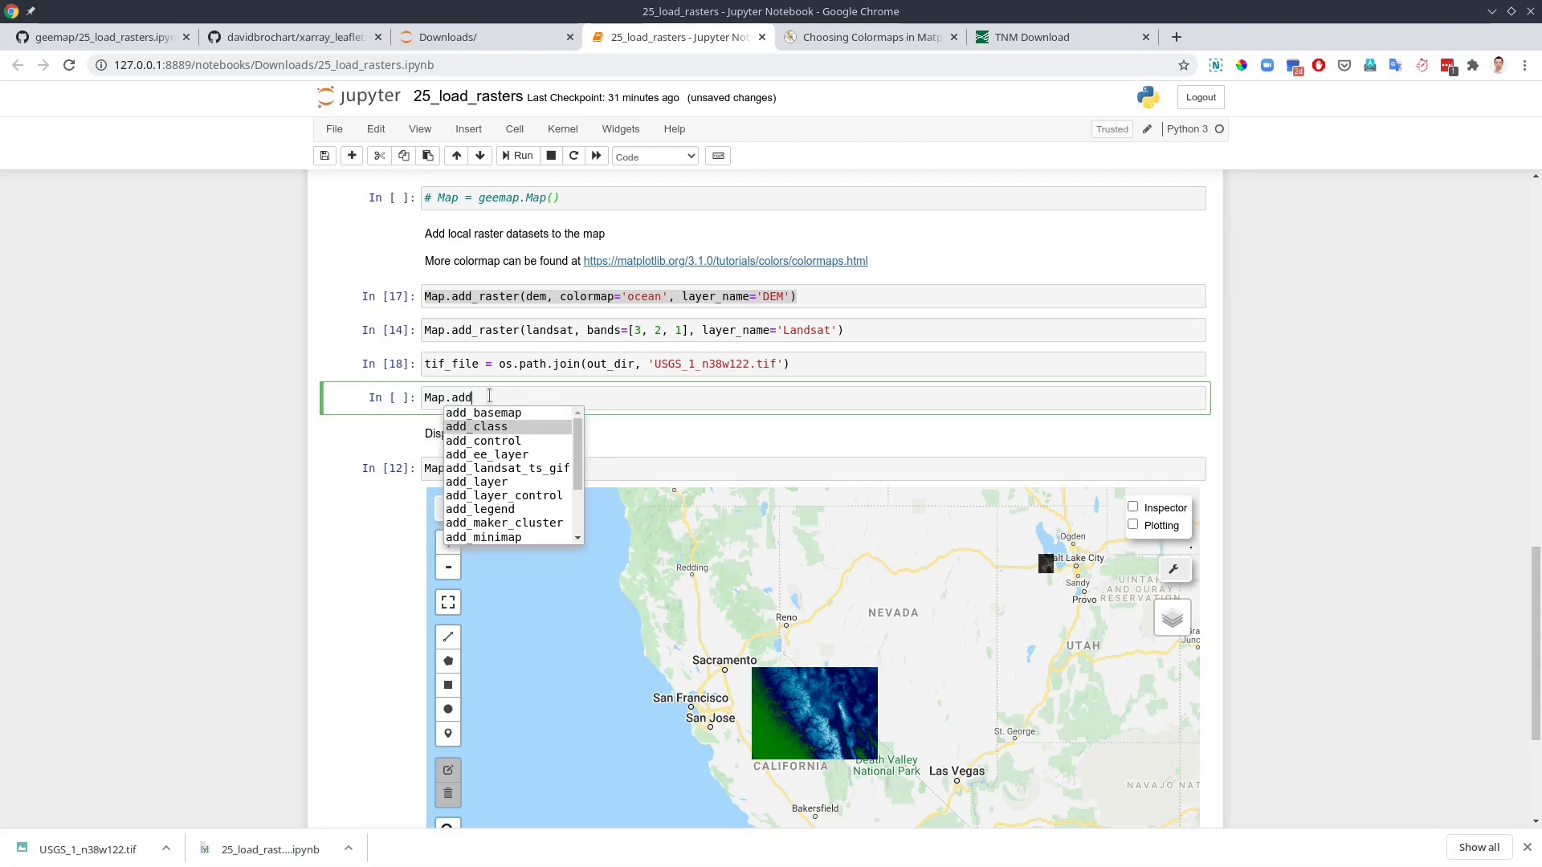
{"action": "type", "text": "_r"}
{"action": "key", "text": "Tab"}
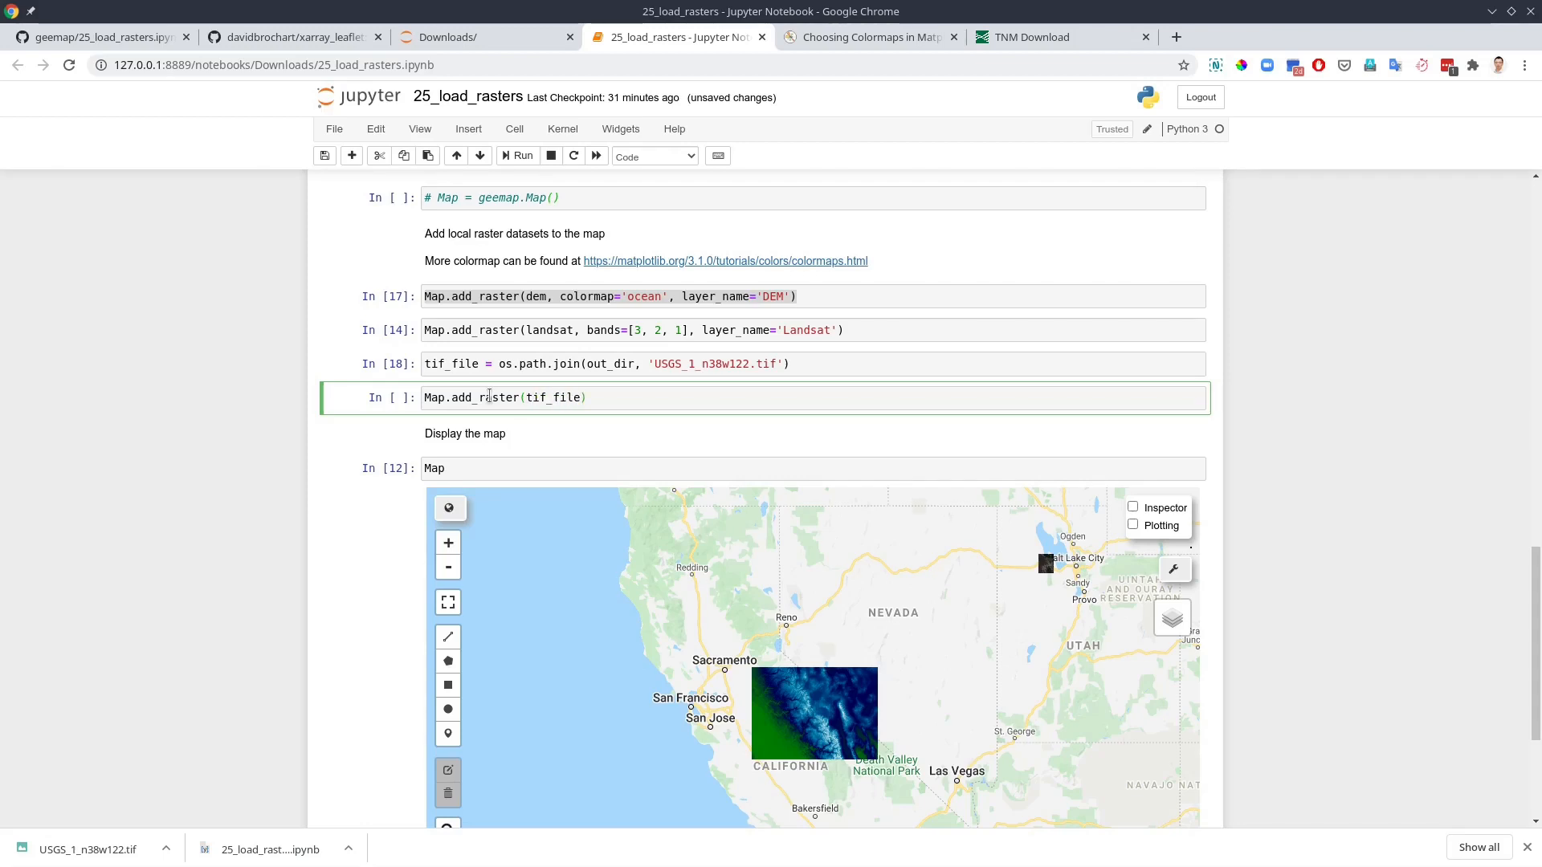
{"action": "type", "text": ", col"}
{"action": "key", "text": "Tab"}
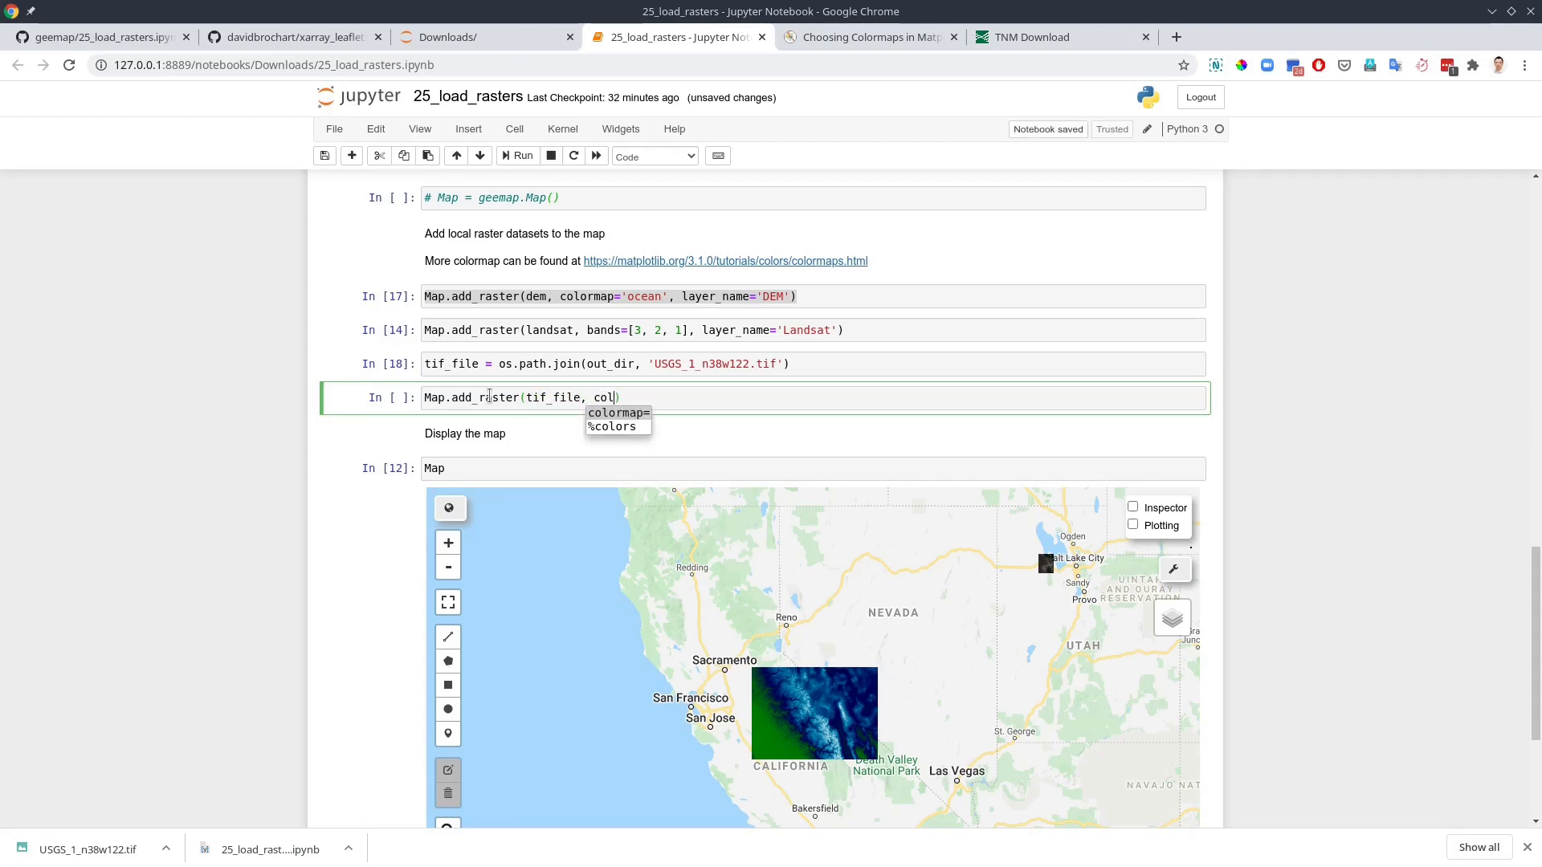
{"action": "key", "text": "Return"}
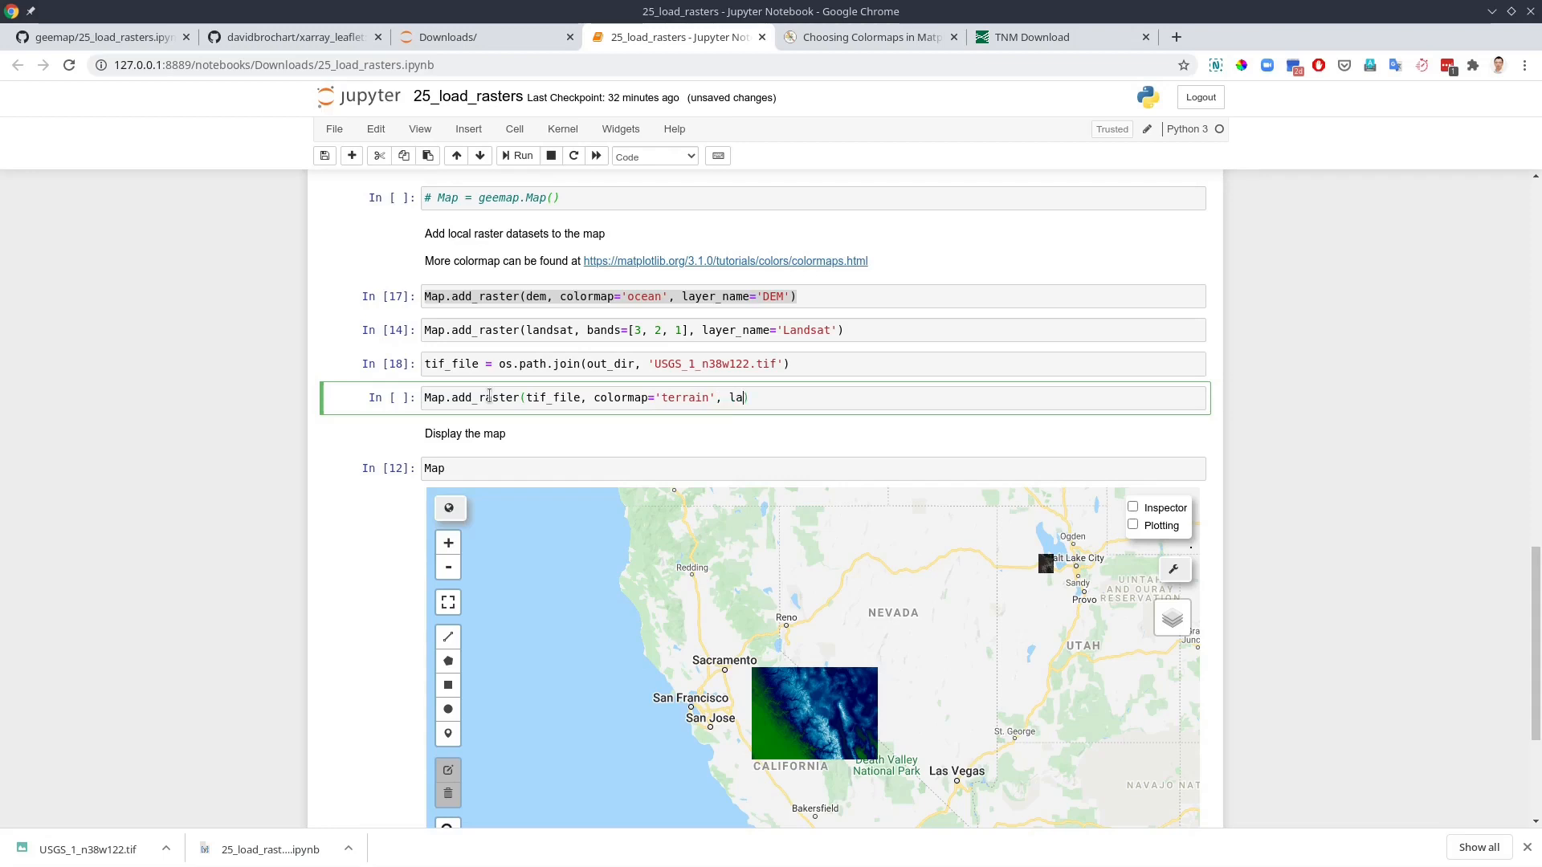
{"action": "type", "text": "yer_name='US NED"}
{"action": "key", "text": "shift+Return"}
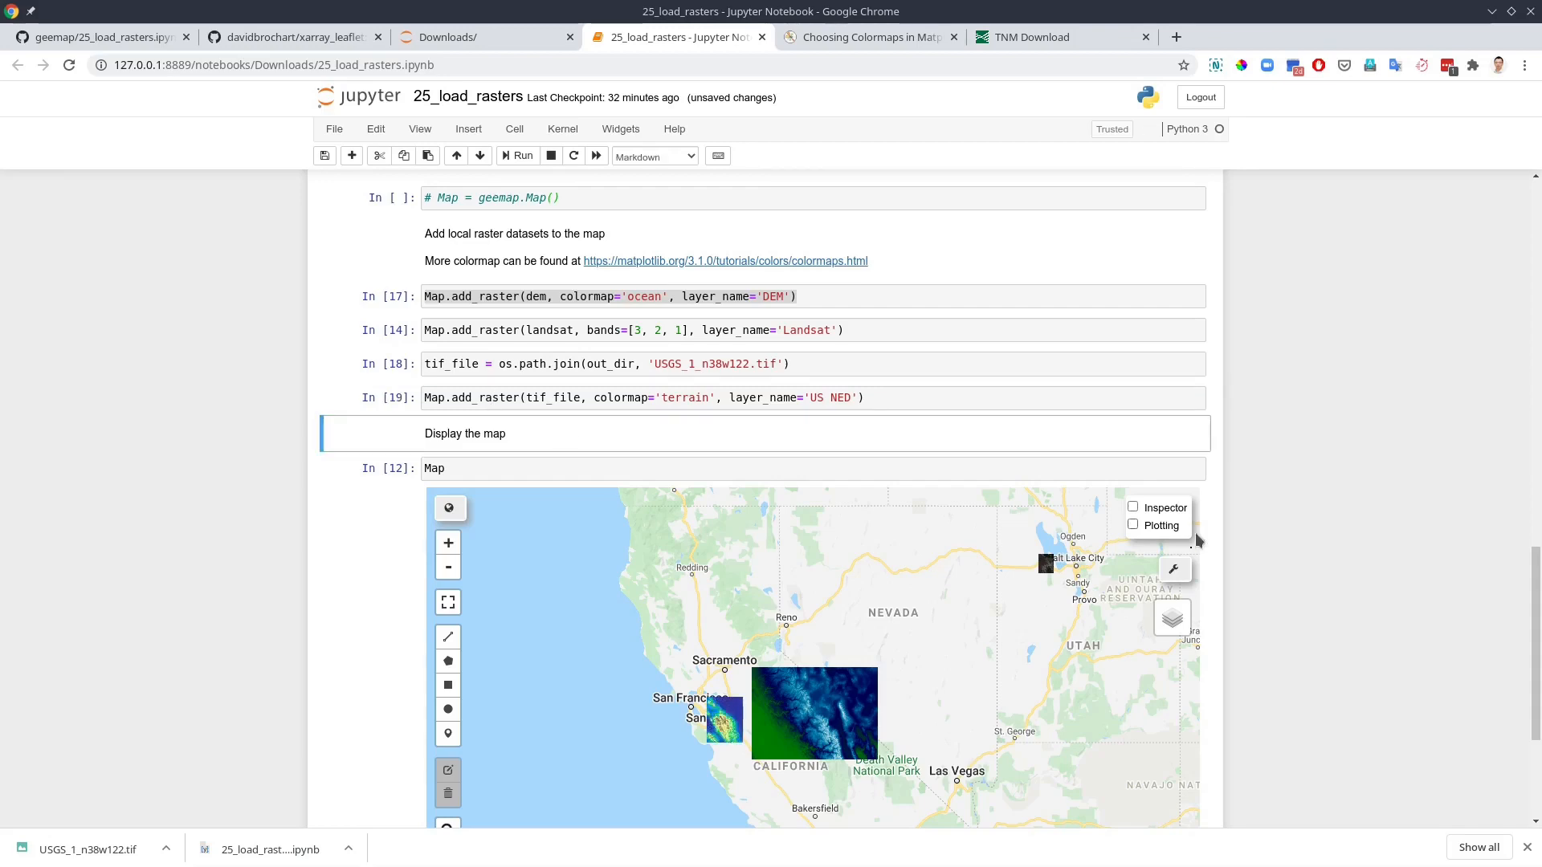
{"action": "scroll", "coordinate": [867, 669], "scroll_direction": "down", "scroll_amount": 1}
- Zoom and pan the map near San Francisco to frame the US NED tile beside the DEM raster
{"action": "left_click", "coordinate": [830, 590]}
{"action": "scroll", "coordinate": [830, 590], "scroll_direction": "up", "scroll_amount": 3}
{"action": "scroll", "coordinate": [786, 632], "scroll_direction": "up", "scroll_amount": 1}
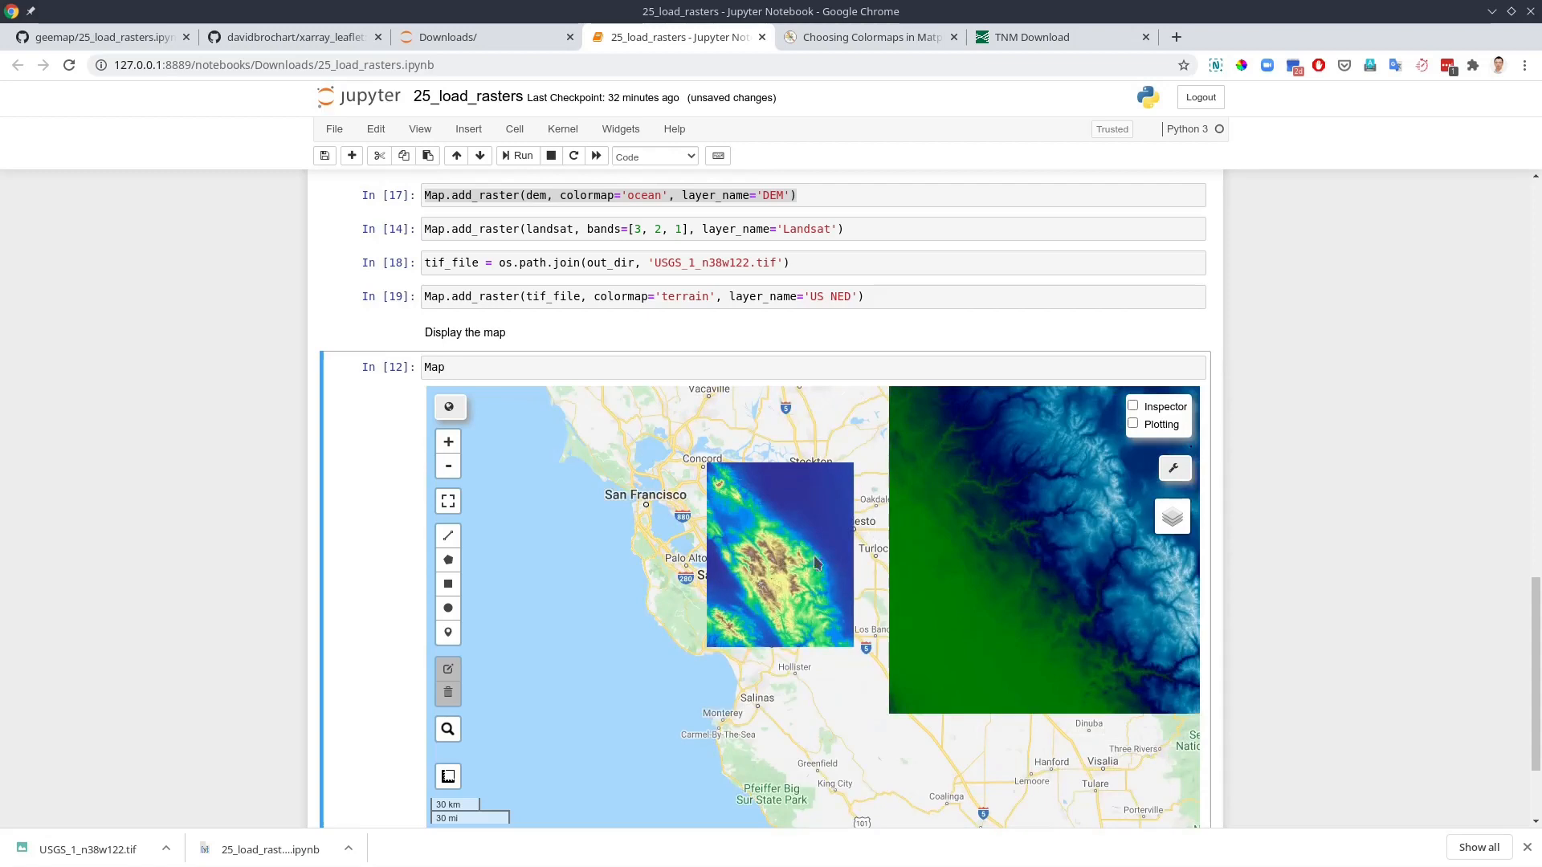
{"action": "scroll", "coordinate": [822, 545], "scroll_direction": "up", "scroll_amount": 2}
{"action": "scroll", "coordinate": [770, 578], "scroll_direction": "up", "scroll_amount": 2}
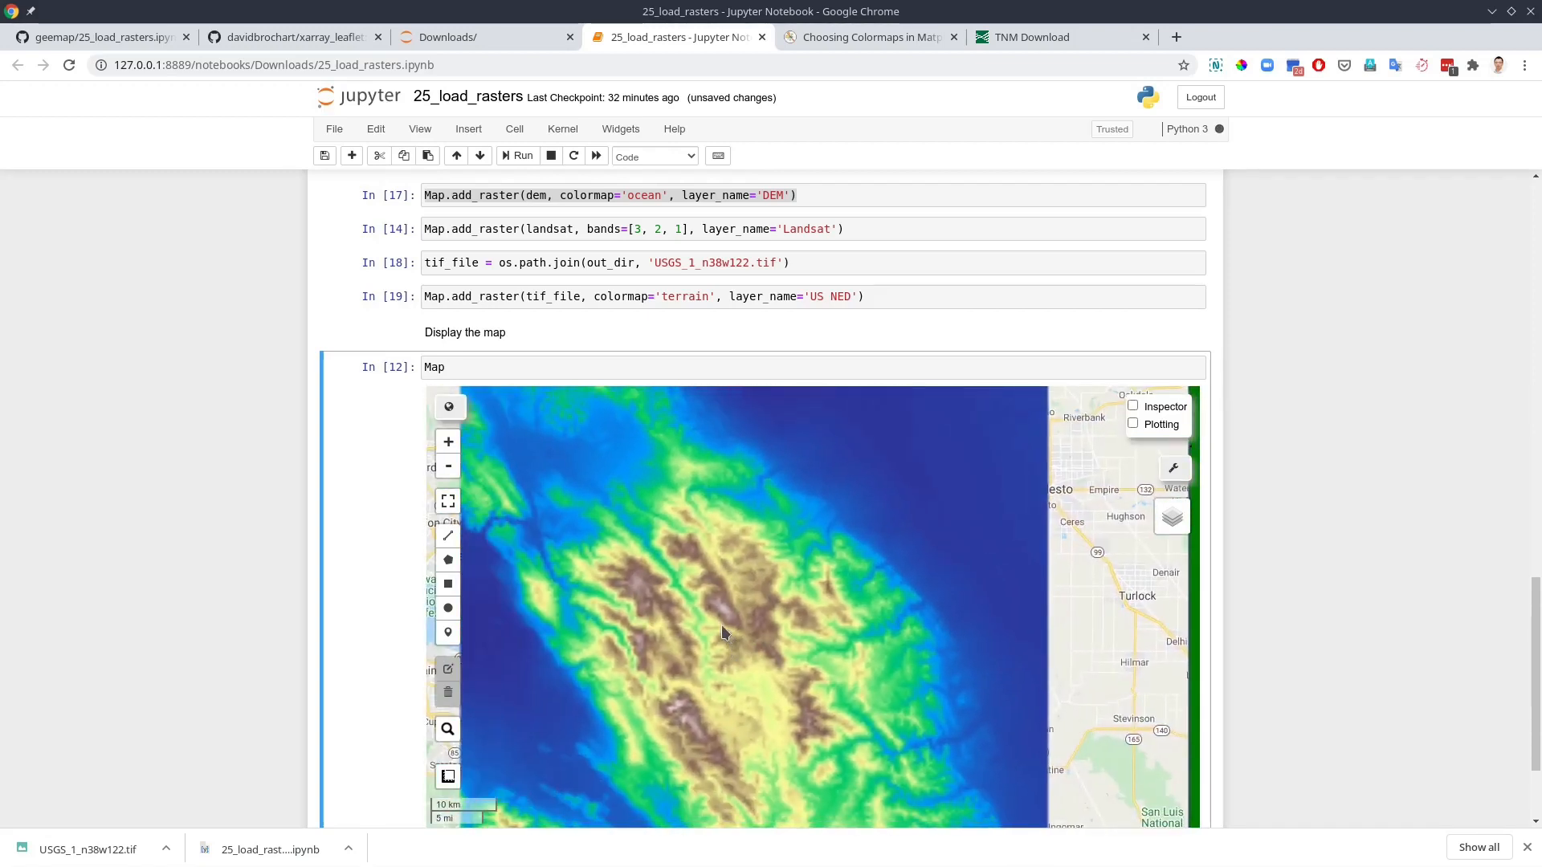
{"action": "scroll", "coordinate": [769, 626], "scroll_direction": "down", "scroll_amount": 1}
{"action": "left_click_drag", "start_coordinate": [830, 618], "coordinate": [650, 634]}
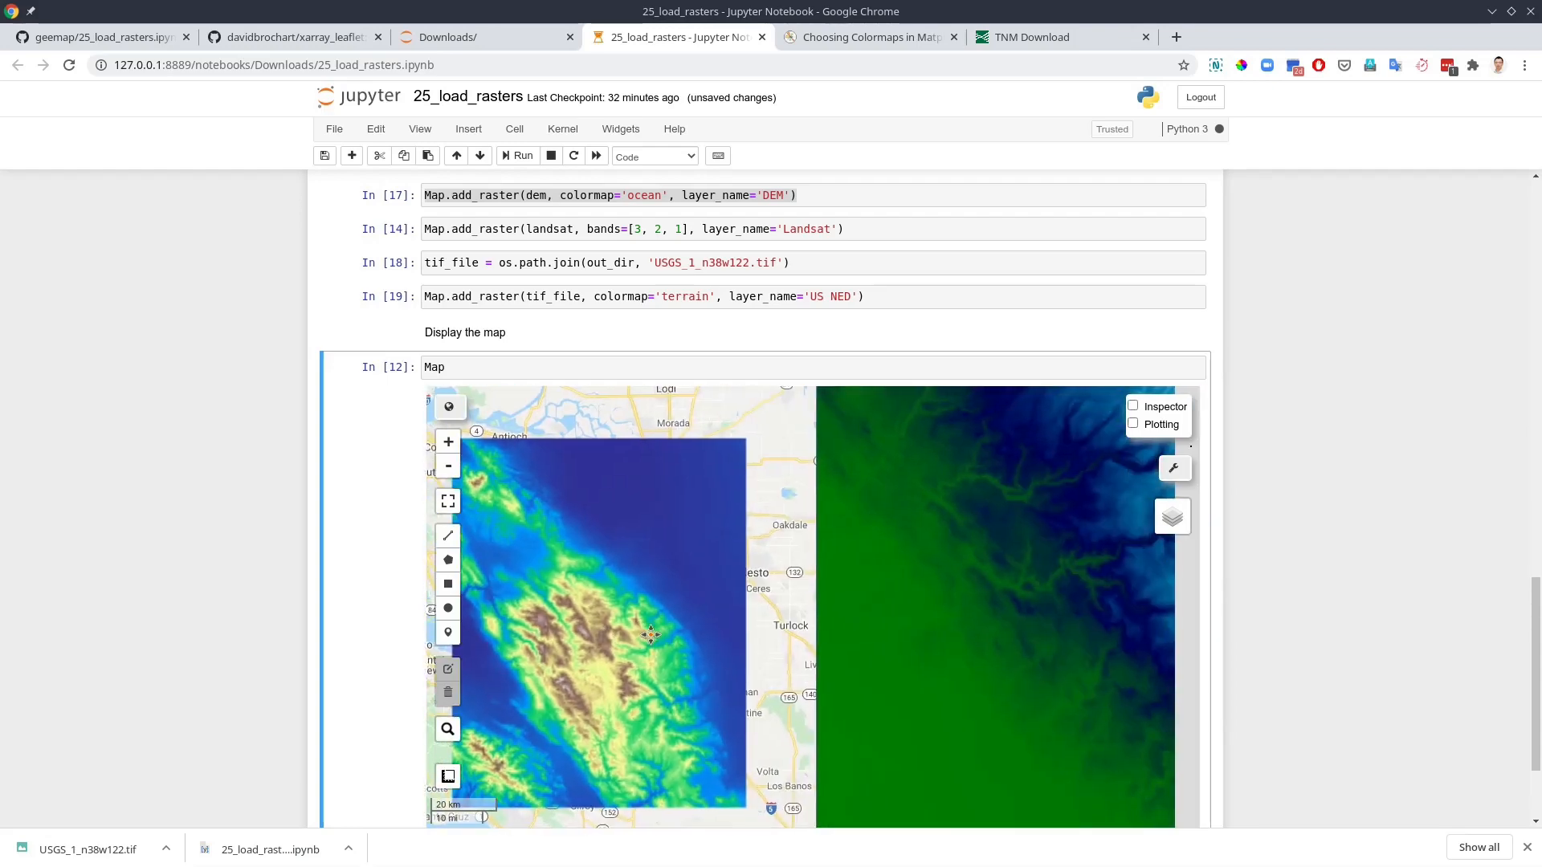
{"action": "scroll", "coordinate": [892, 614], "scroll_direction": "down", "scroll_amount": 3}
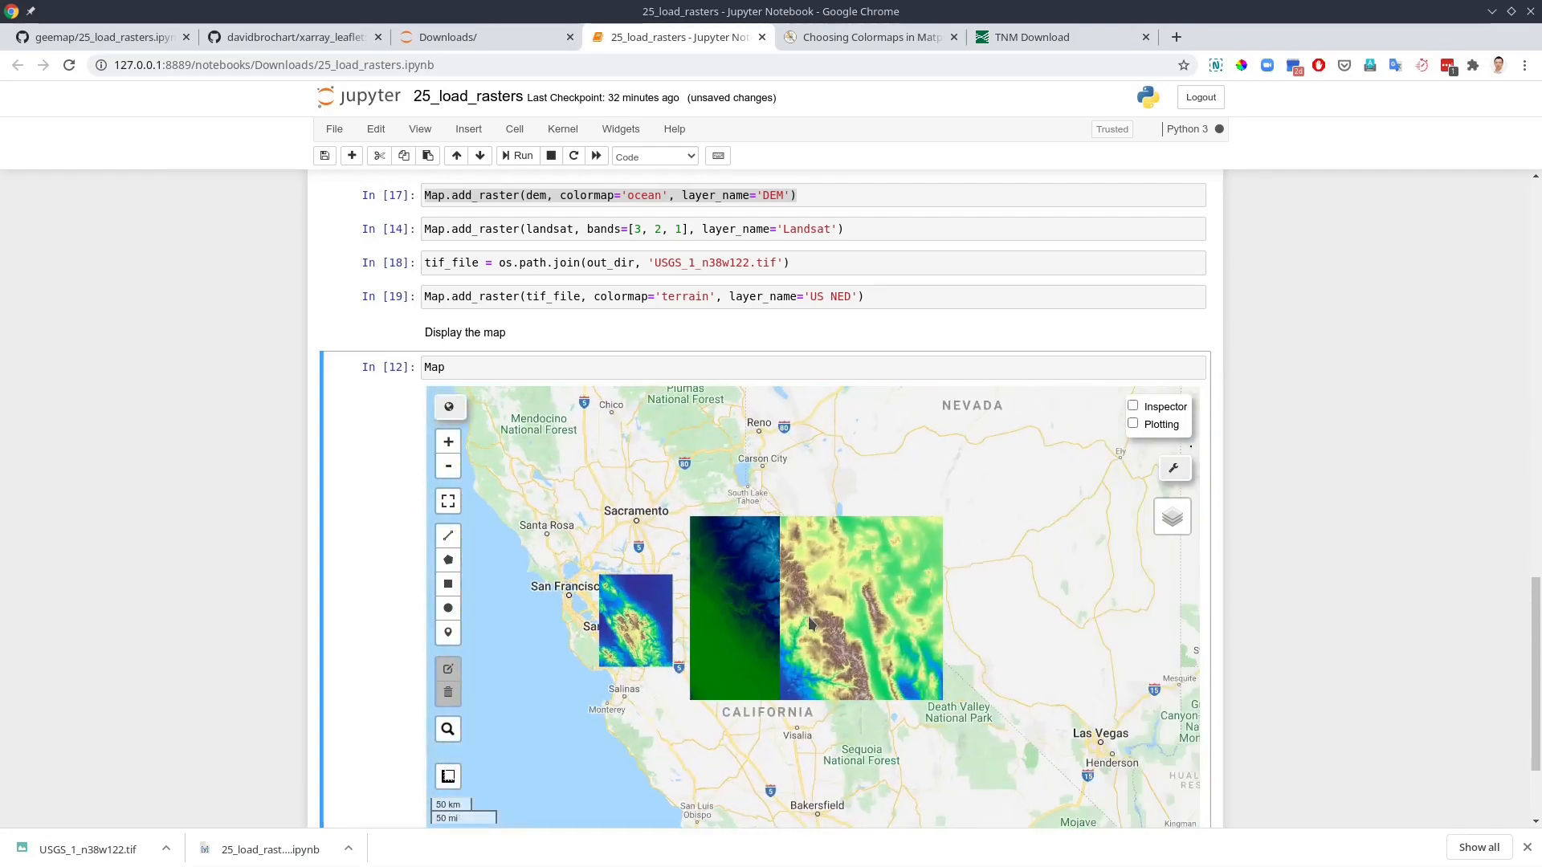
{"action": "left_click_drag", "start_coordinate": [668, 627], "coordinate": [839, 602]}
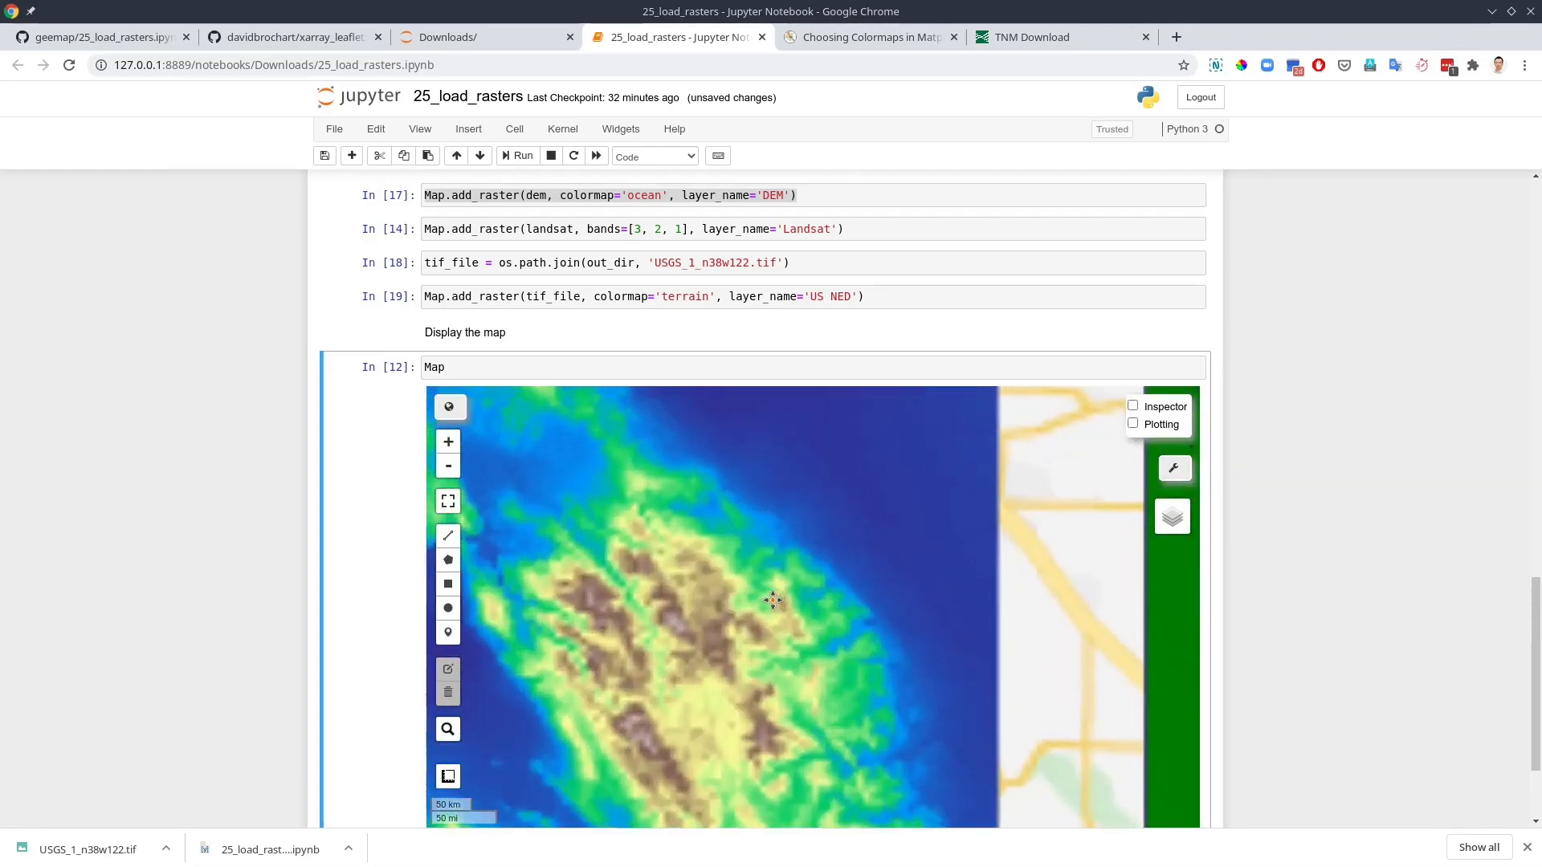
{"action": "scroll", "coordinate": [708, 583], "scroll_direction": "up", "scroll_amount": 1}
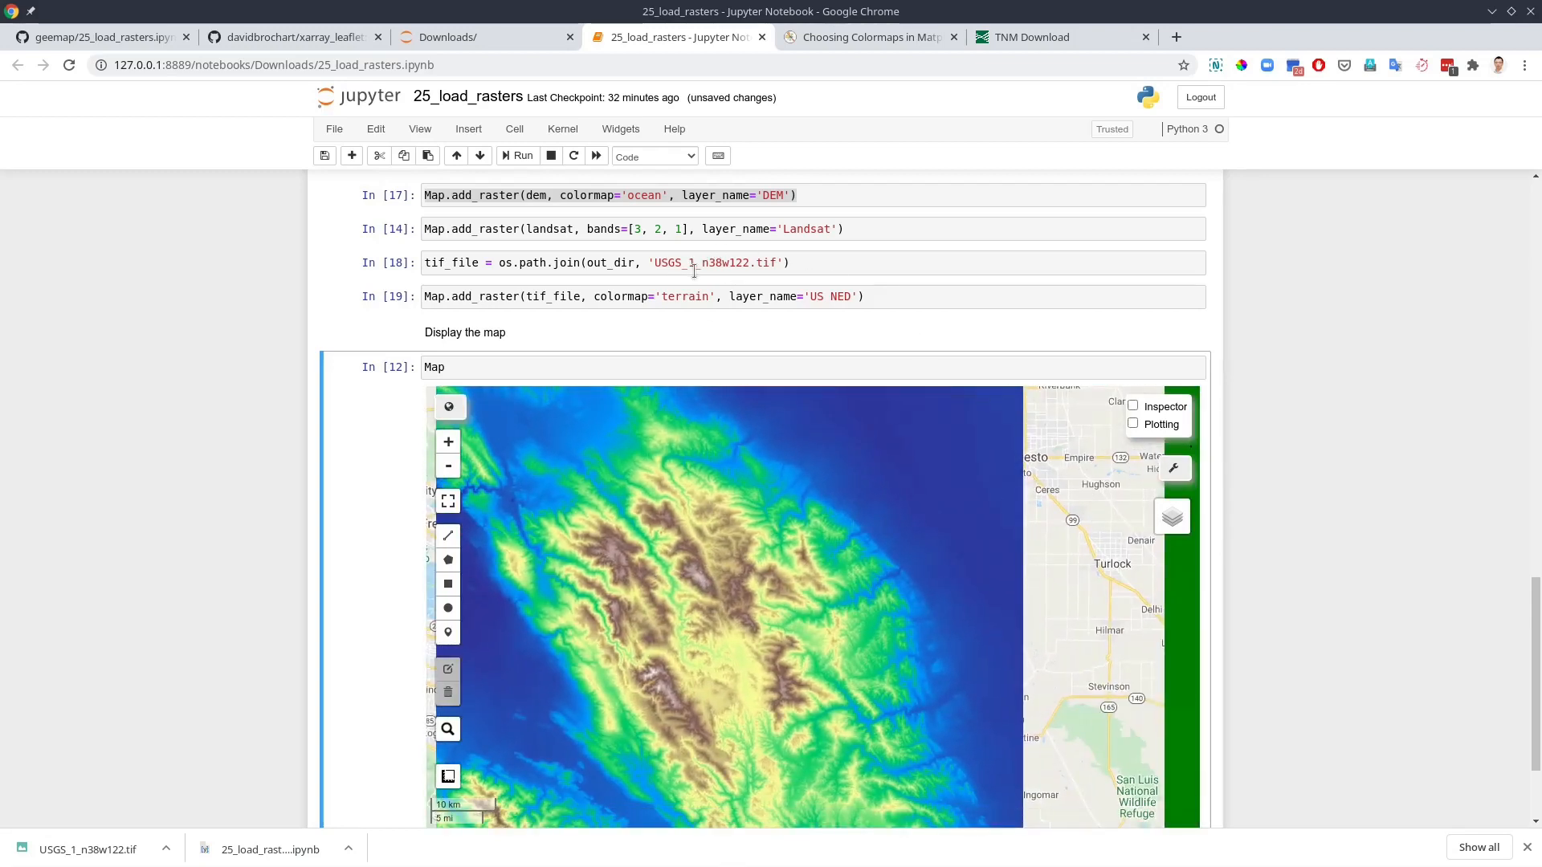
{"action": "scroll", "coordinate": [755, 588], "scroll_direction": "down", "scroll_amount": 2}
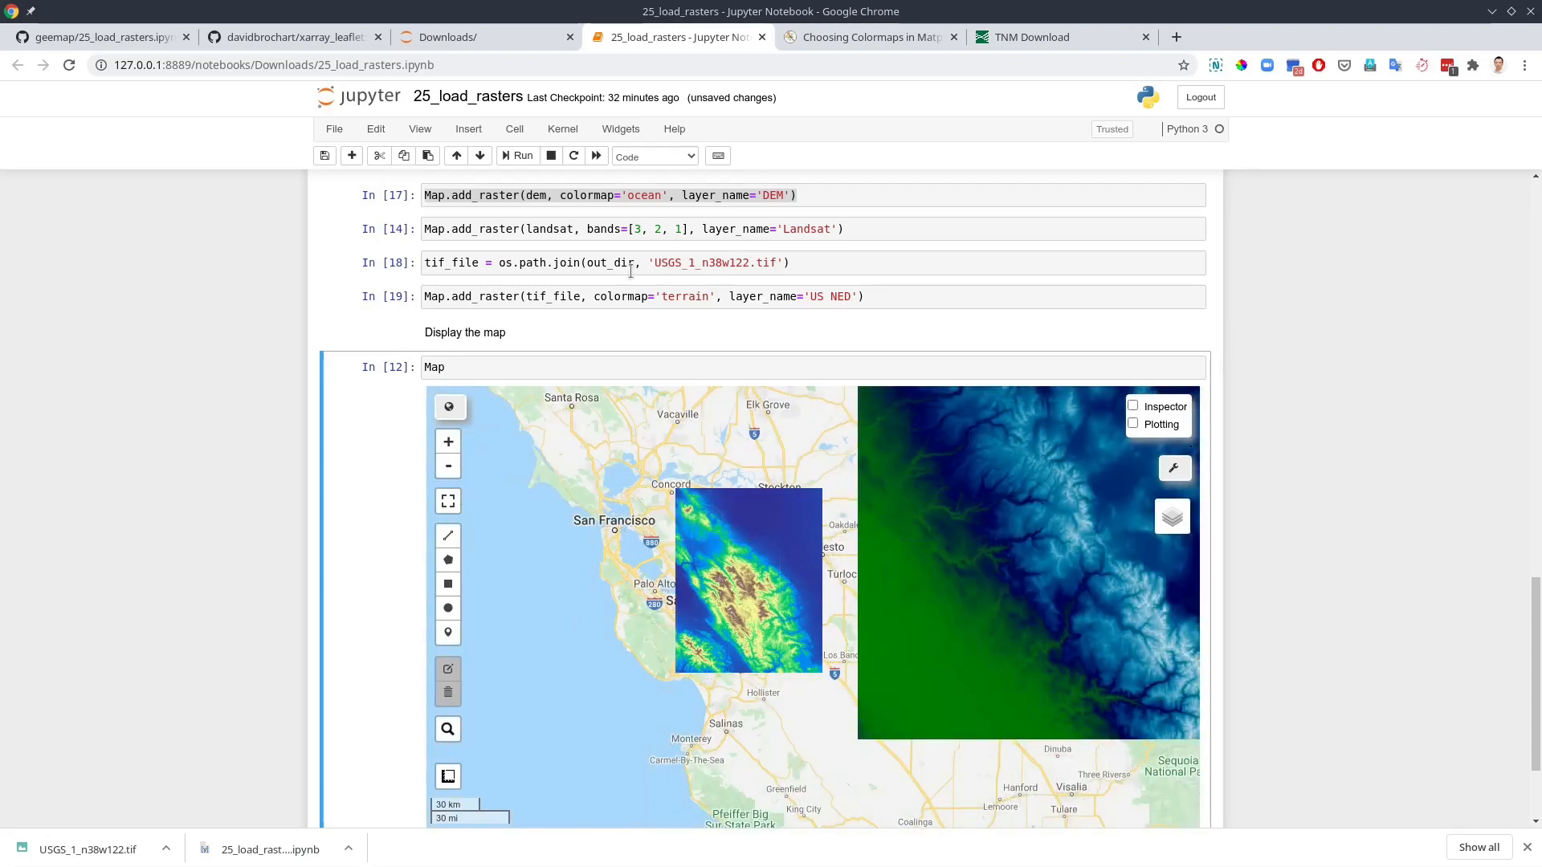
- Change the US NED colormap from terrain to gray and re-run the cell
{"action": "double_click", "coordinate": [439, 262]}
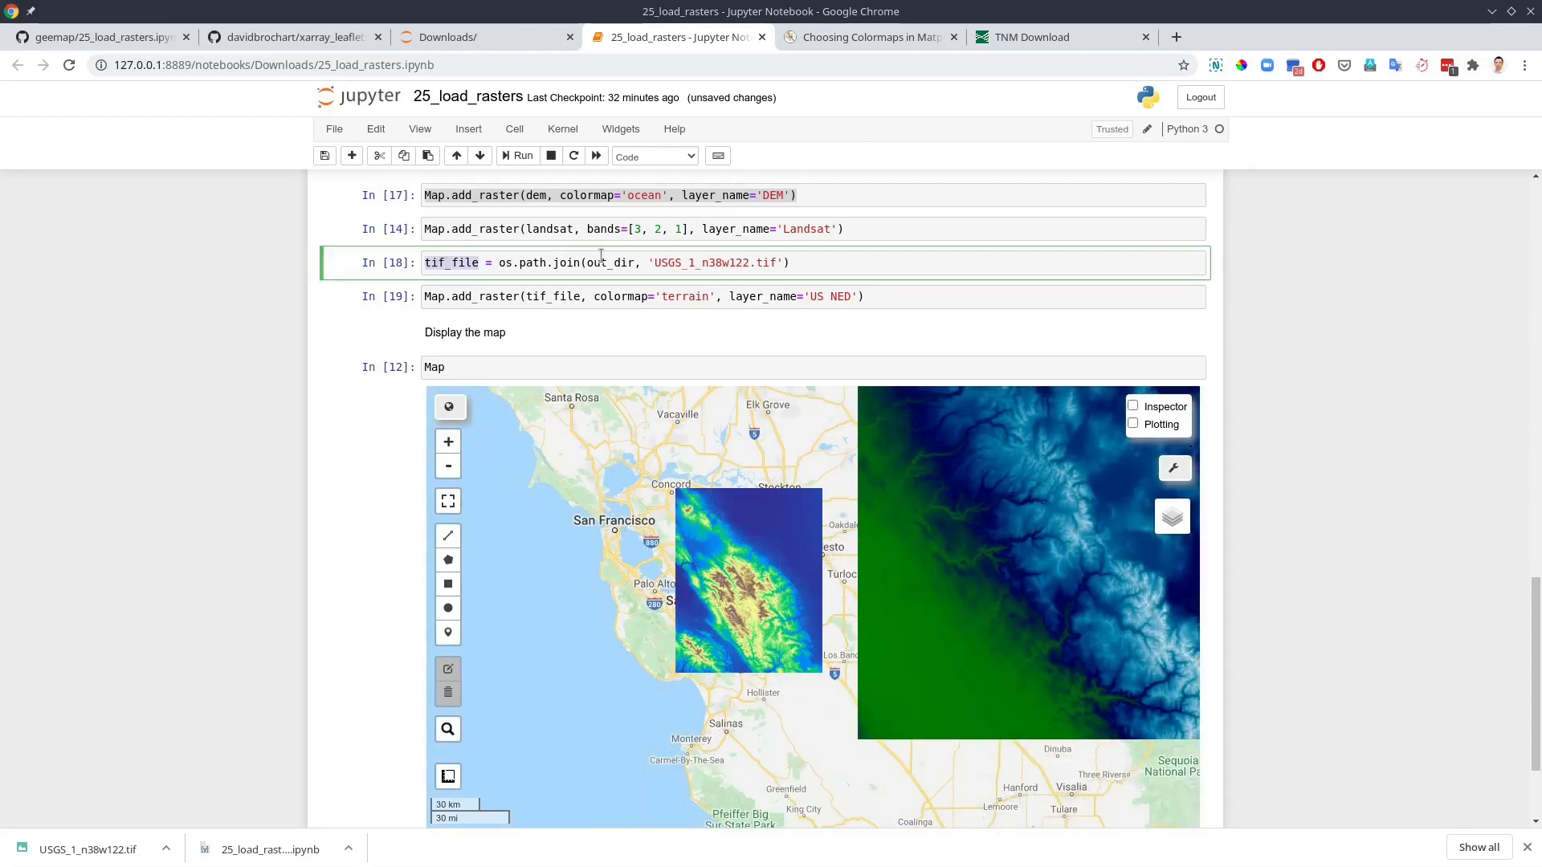
{"action": "double_click", "coordinate": [468, 299]}
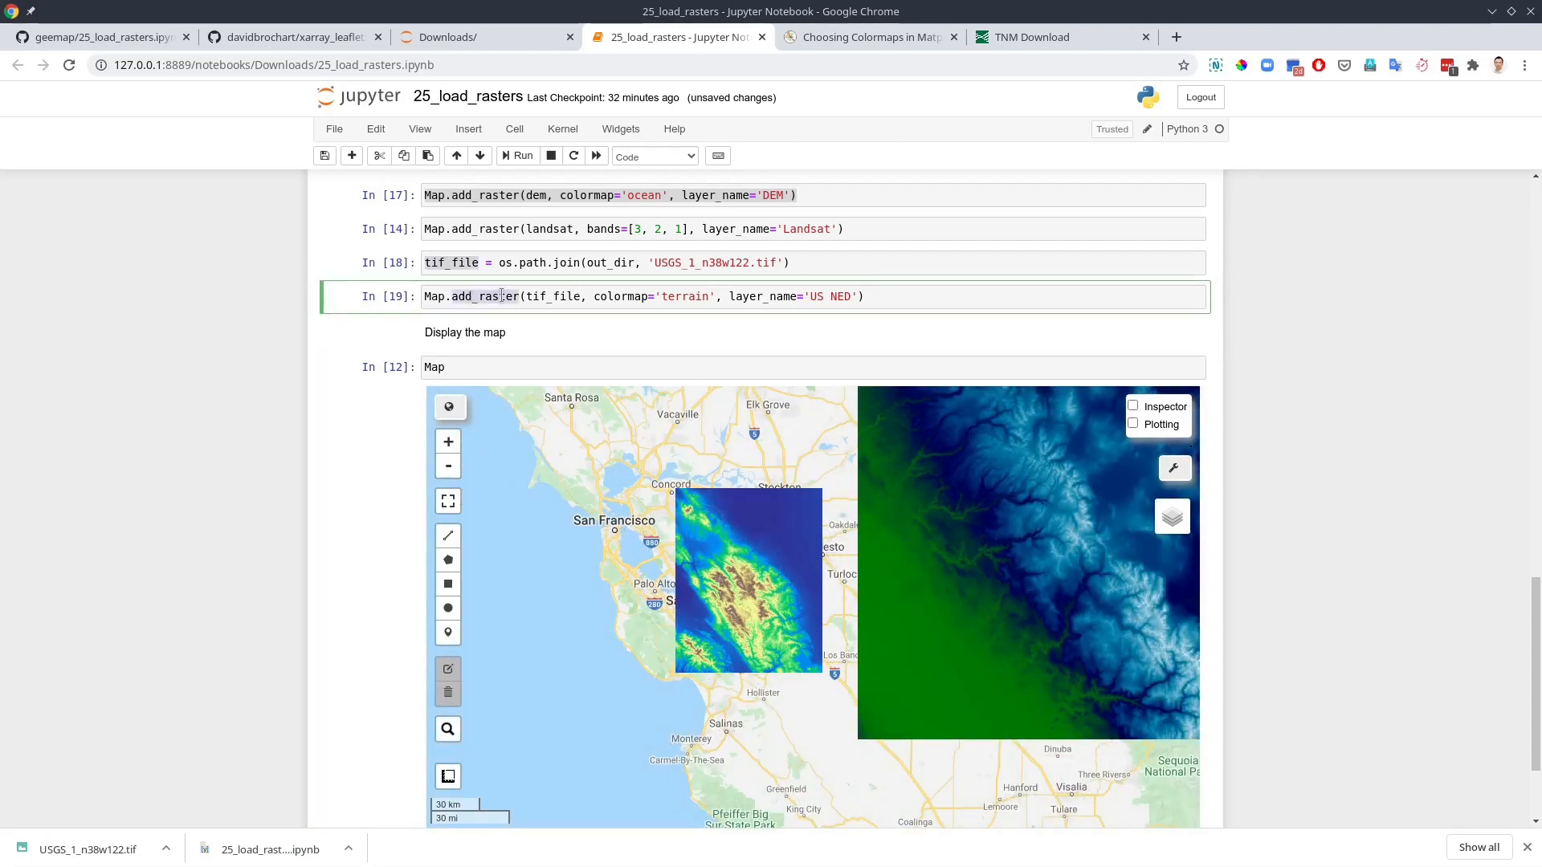
{"action": "double_click", "coordinate": [681, 297]}
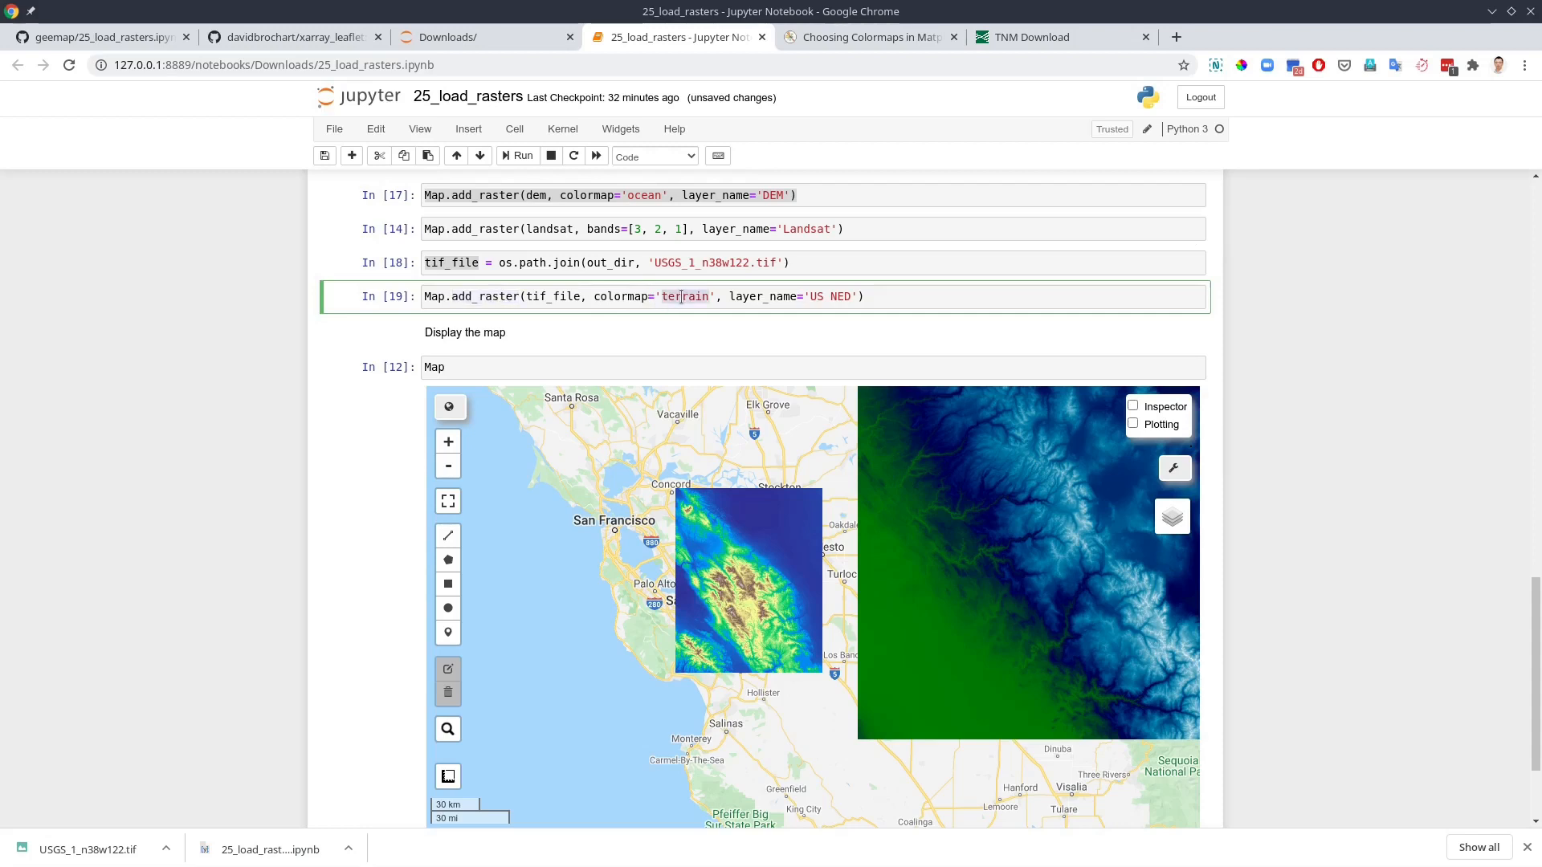
{"action": "key", "text": "BackSpace"}
{"action": "key", "text": "BackSpace"}
{"action": "key", "text": "BackSpace"}
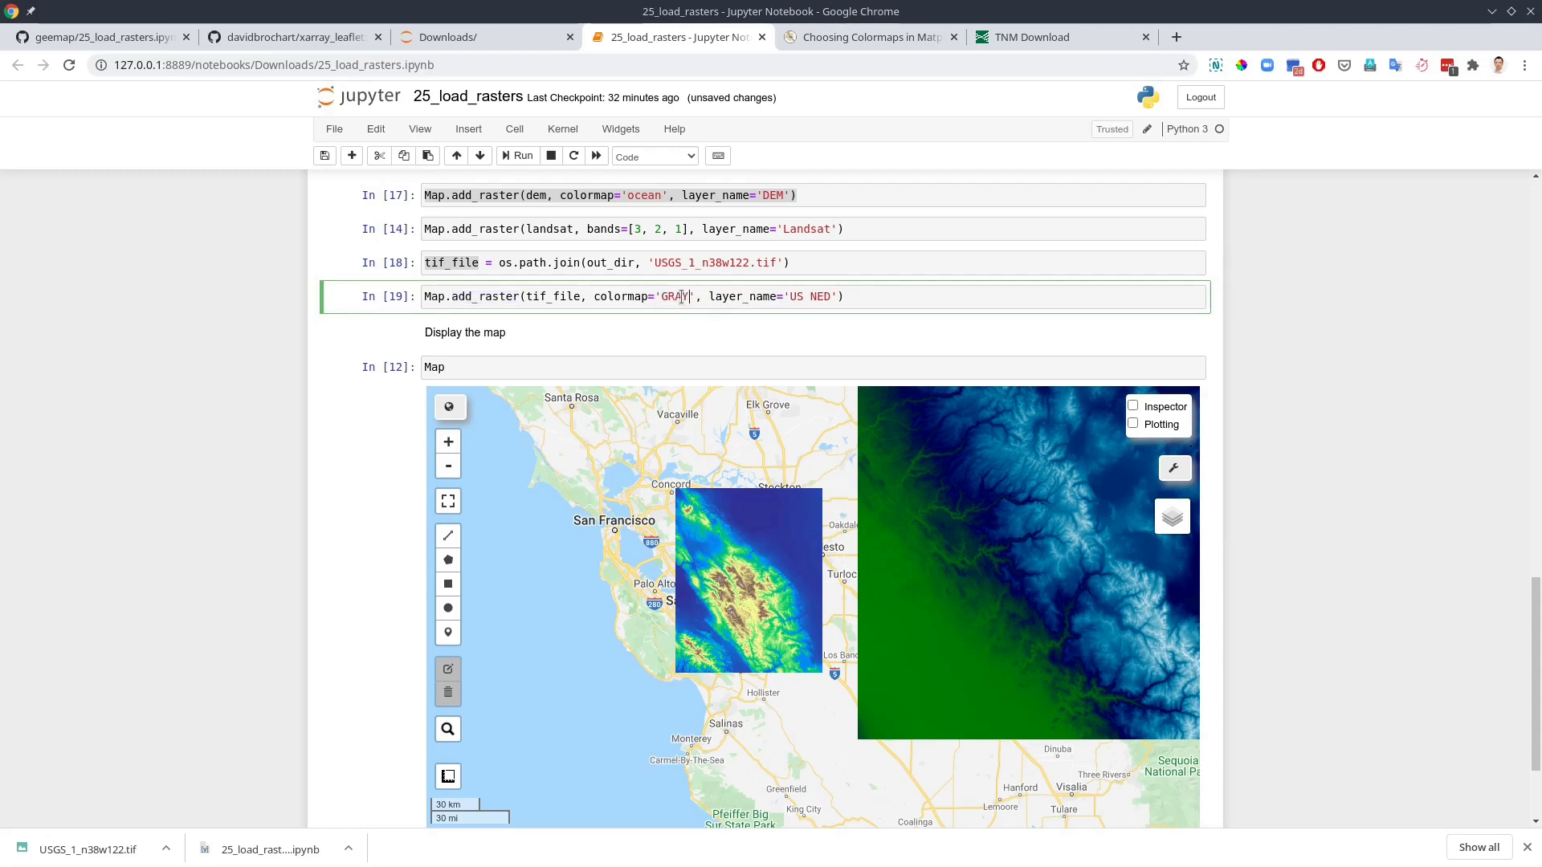
{"action": "type", "text": "gray"}
{"action": "key", "text": "shift+Return"}
{"action": "scroll", "coordinate": [730, 592], "scroll_direction": "up", "scroll_amount": 3}
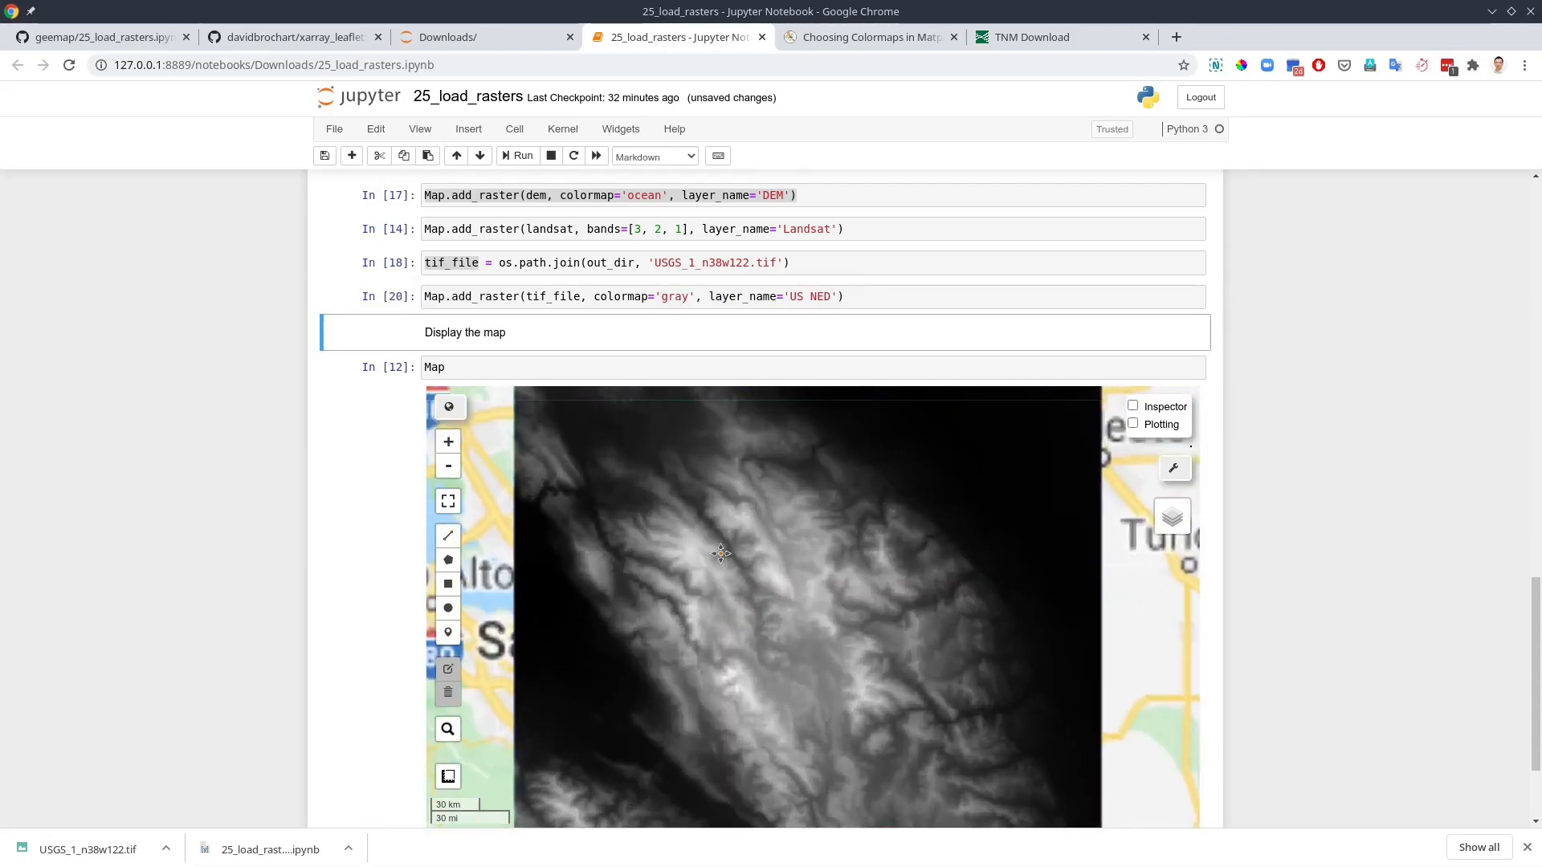
{"action": "scroll", "coordinate": [730, 593], "scroll_direction": "down", "scroll_amount": 3}
- Change the colormap again to rainbow, re-run, and view the recoloured raster
{"action": "double_click", "coordinate": [676, 297]}
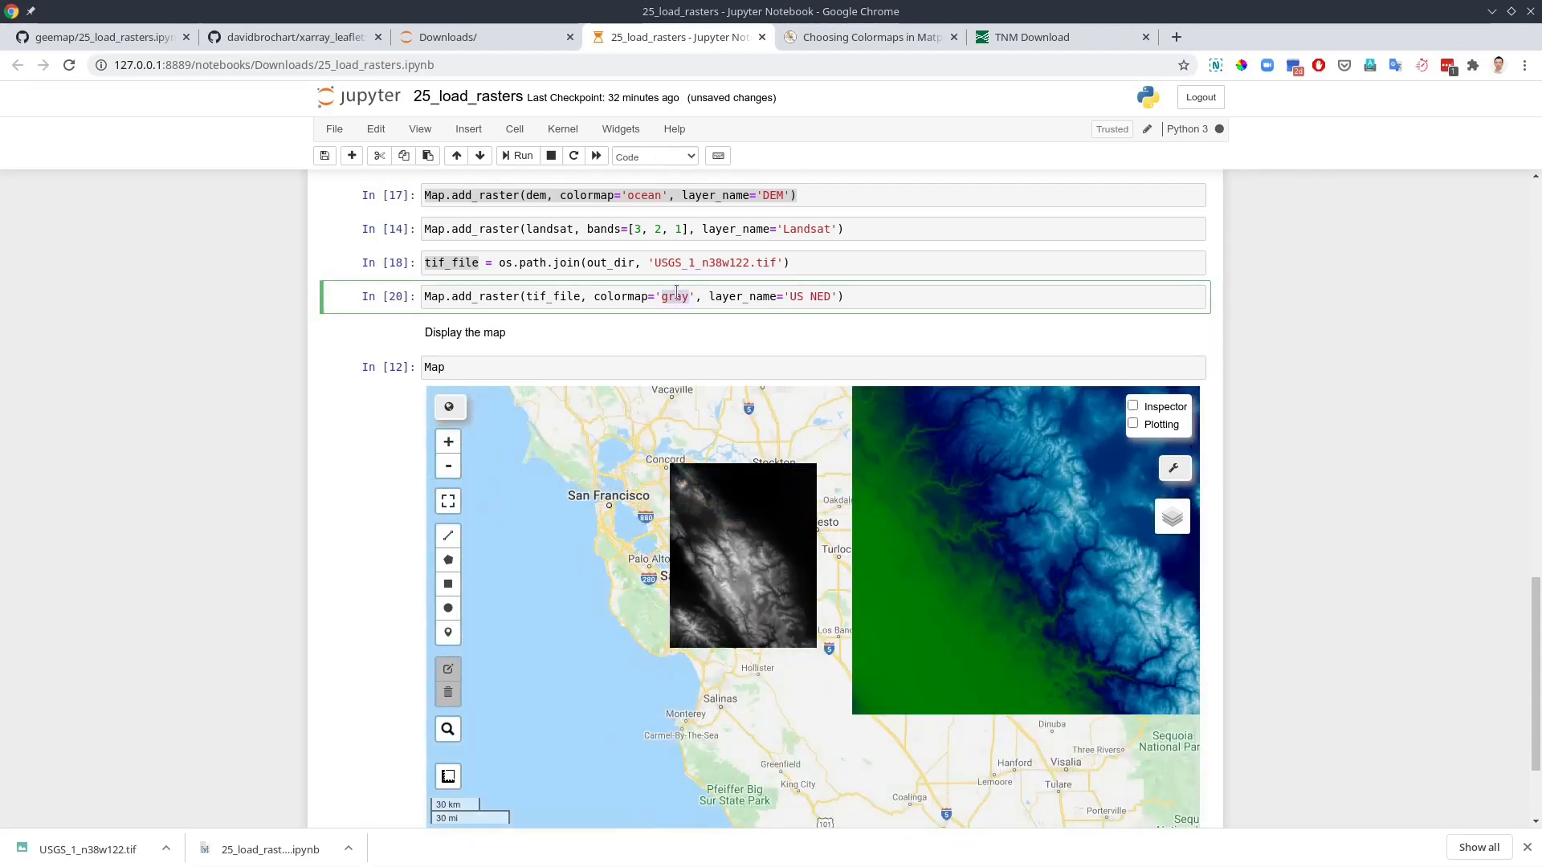
{"action": "type", "text": "rainbow"}
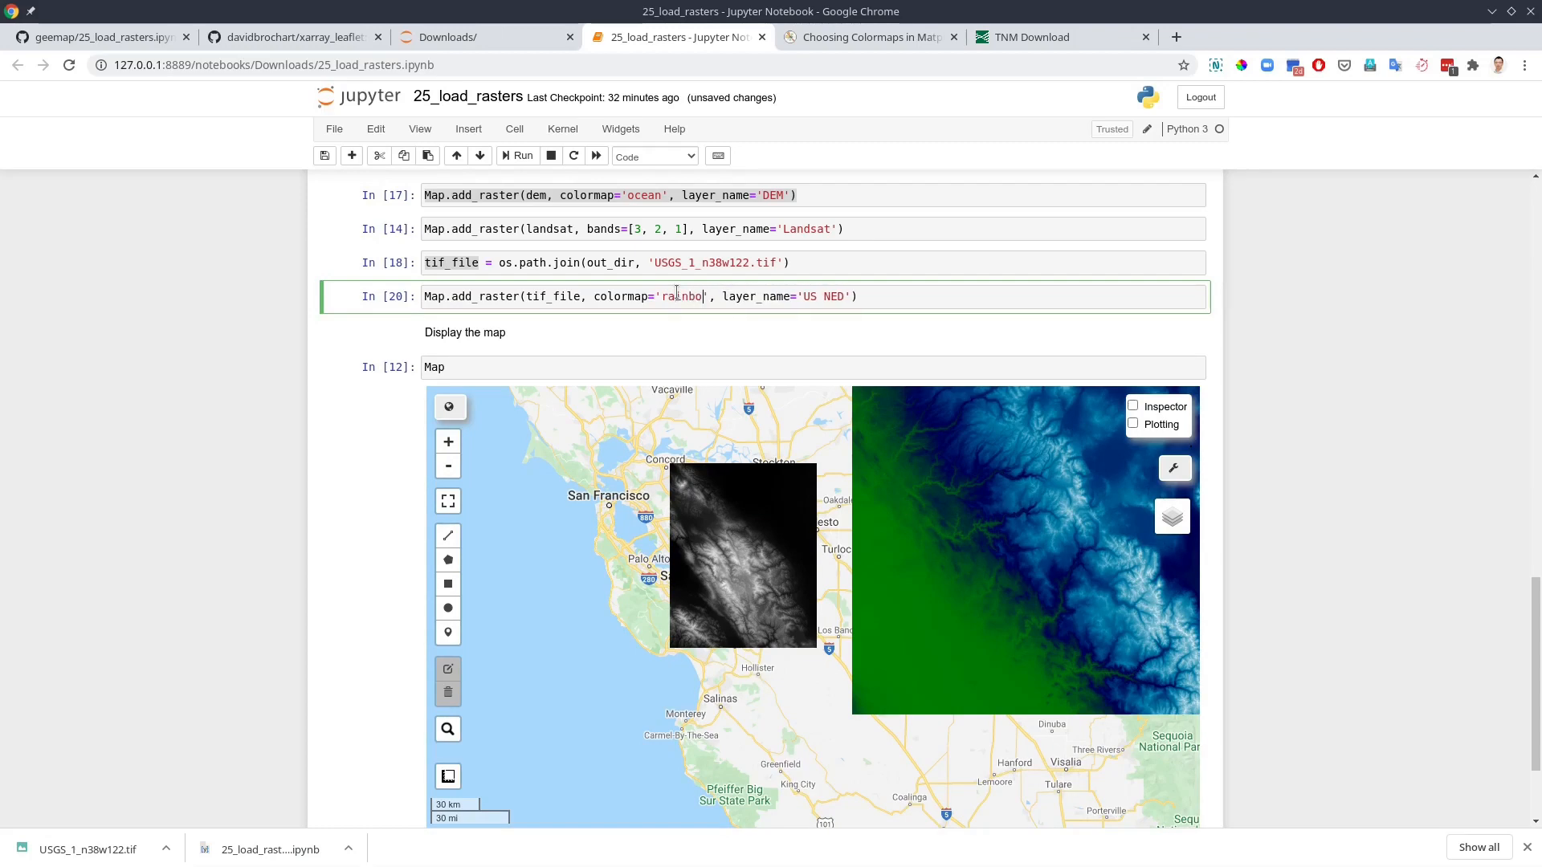
{"action": "key", "text": "shift+Return"}
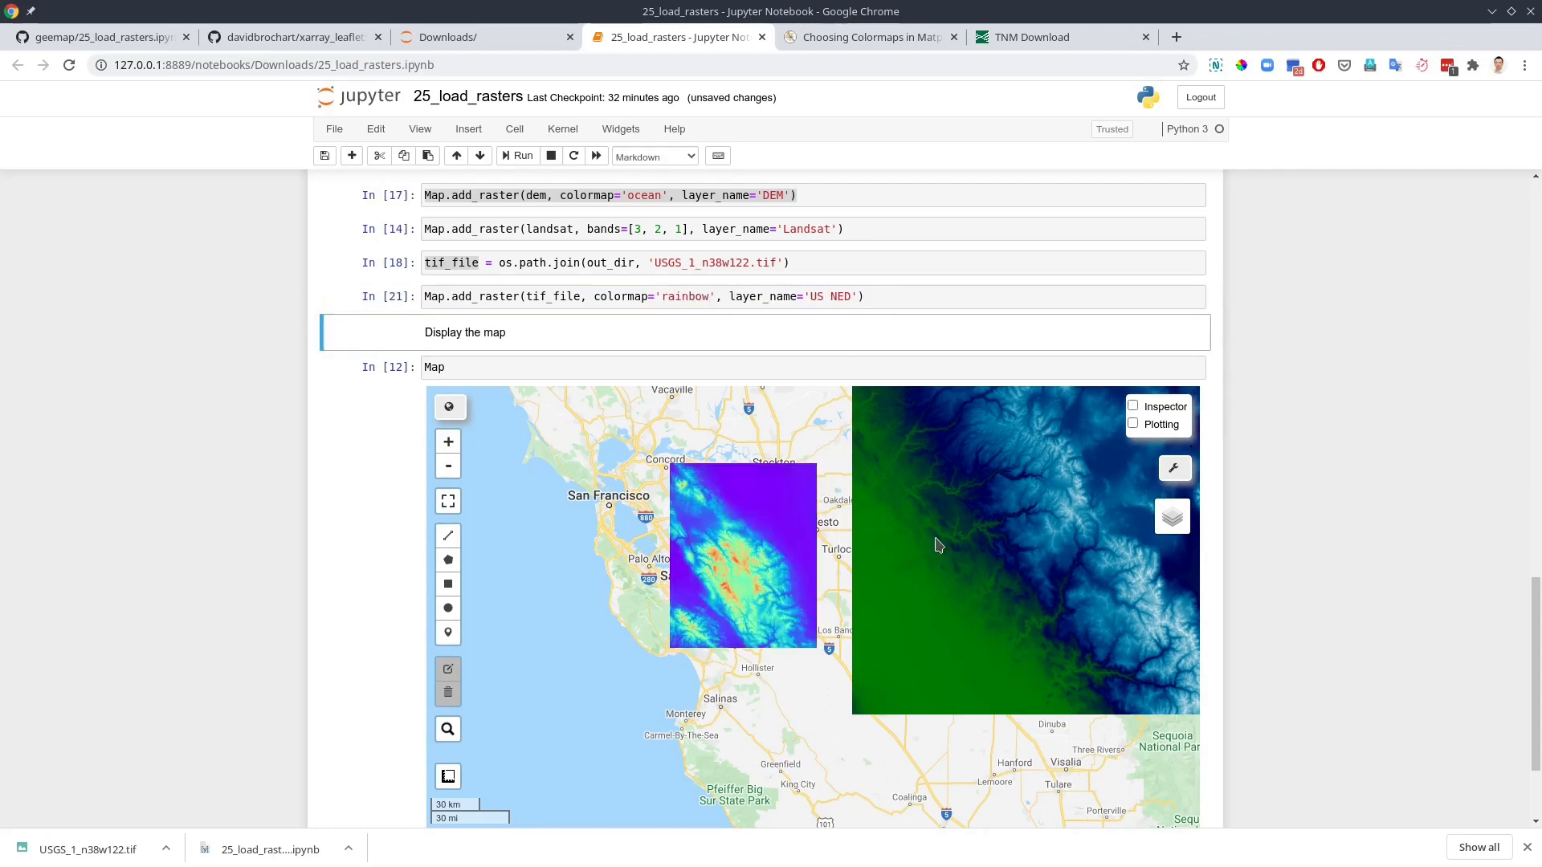
{"action": "left_click_drag", "start_coordinate": [891, 541], "coordinate": [819, 549]}
{"action": "scroll", "coordinate": [765, 571], "scroll_direction": "down", "scroll_amount": 3}
{"action": "scroll", "coordinate": [765, 571], "scroll_direction": "down", "scroll_amount": 3}
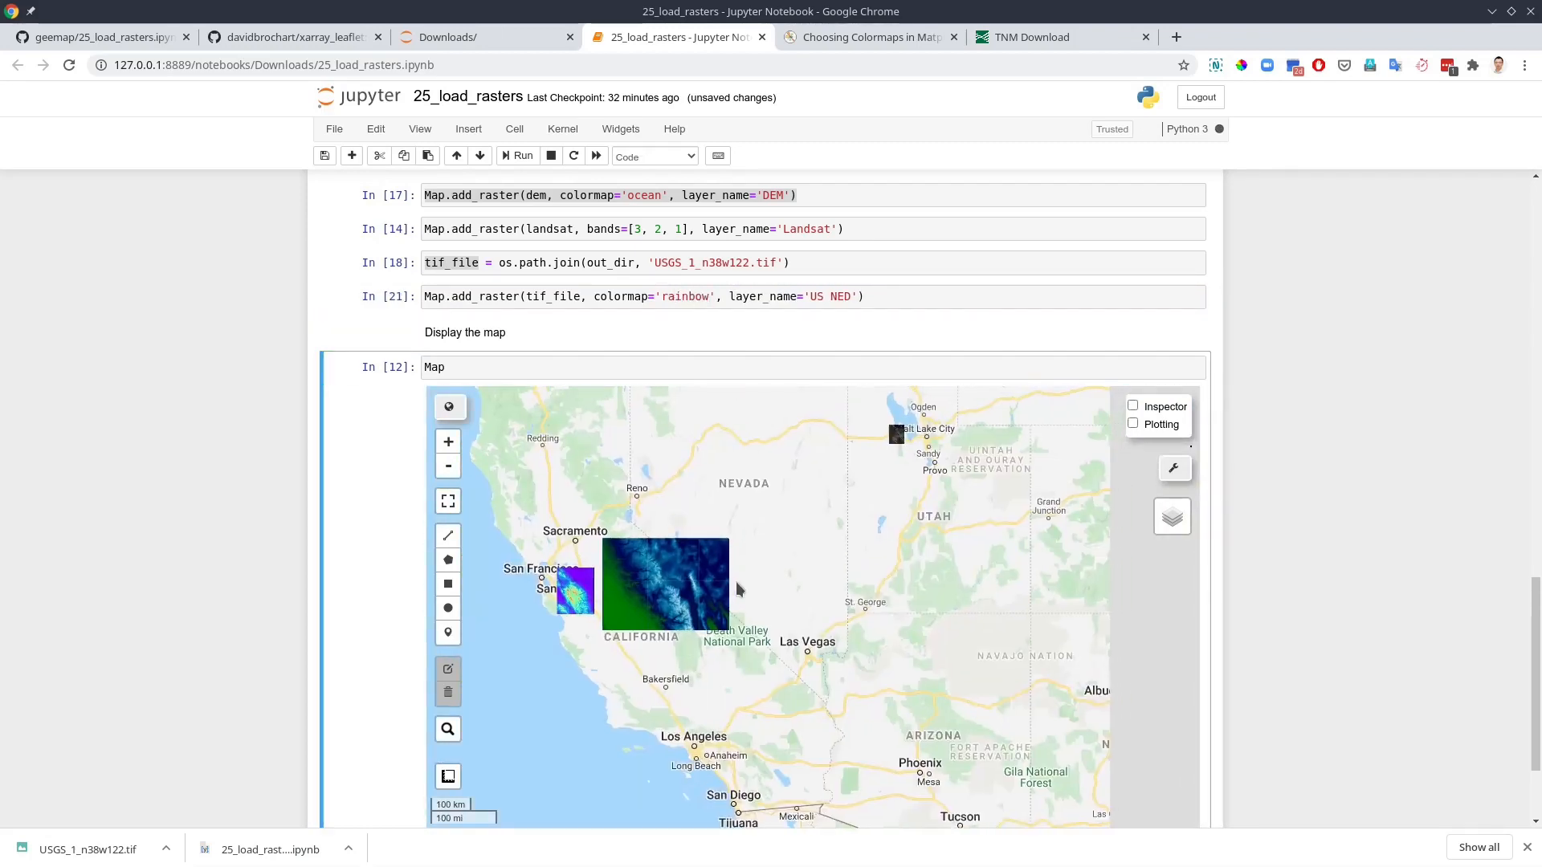
{"action": "scroll", "coordinate": [1356, 569], "scroll_direction": "up", "scroll_amount": 3}
{"action": "scroll", "coordinate": [1262, 526], "scroll_direction": "up", "scroll_amount": 5}
{"action": "scroll", "coordinate": [1259, 525], "scroll_direction": "up", "scroll_amount": 5}
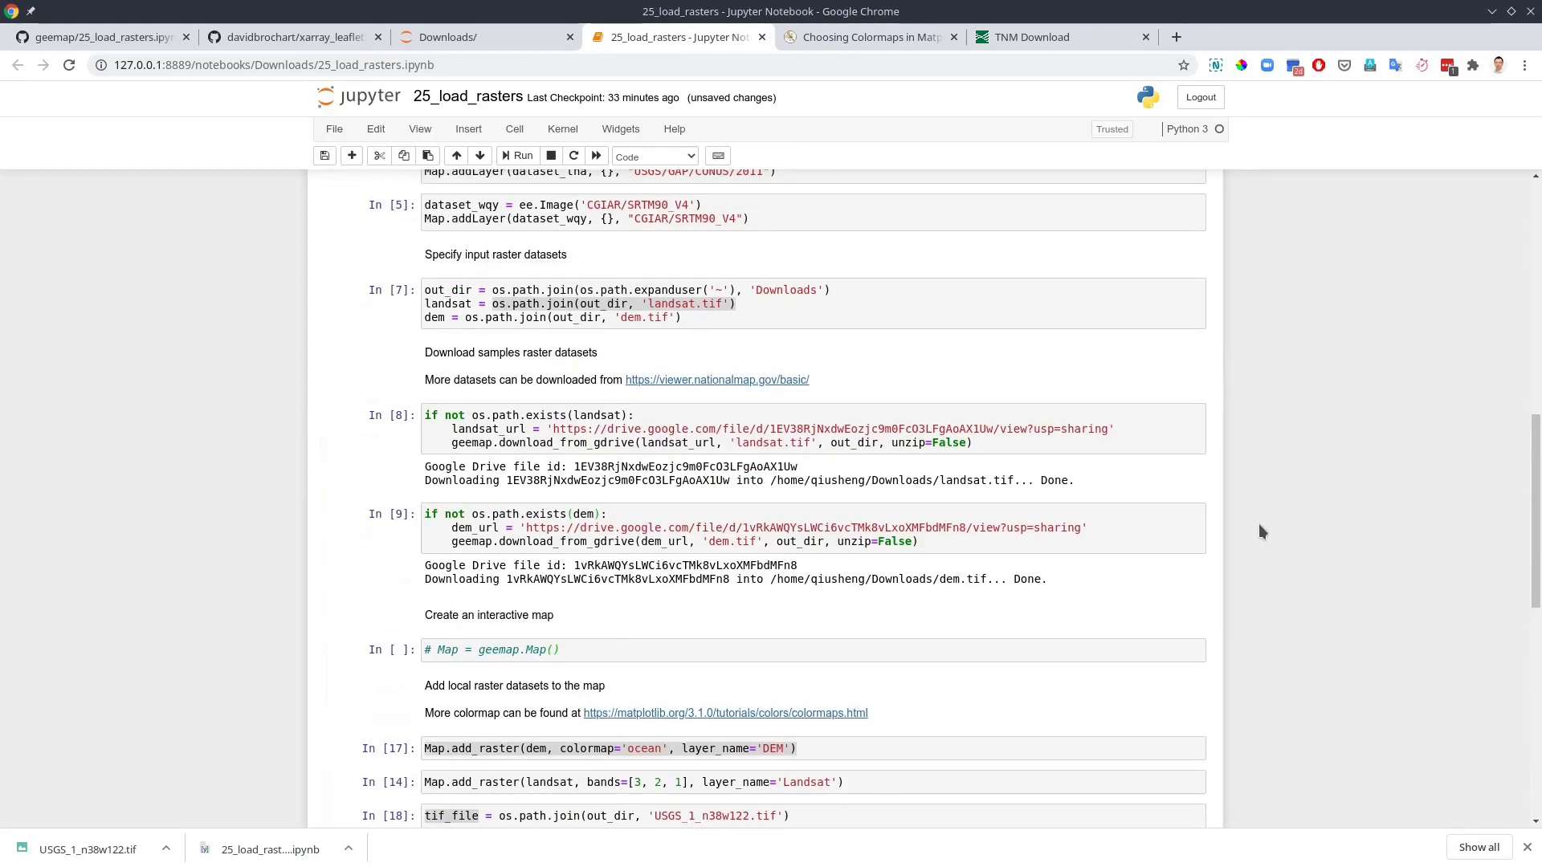
{"action": "scroll", "coordinate": [1266, 523], "scroll_direction": "up", "scroll_amount": 5}
{"action": "scroll", "coordinate": [1266, 524], "scroll_direction": "up", "scroll_amount": 3}
{"action": "scroll", "coordinate": [1266, 522], "scroll_direction": "up", "scroll_amount": 5}
{"action": "scroll", "coordinate": [1267, 522], "scroll_direction": "up", "scroll_amount": 5}
{"action": "scroll", "coordinate": [1266, 523], "scroll_direction": "up", "scroll_amount": 3}
{"action": "scroll", "coordinate": [1266, 524], "scroll_direction": "down", "scroll_amount": 10}
{"action": "scroll", "coordinate": [1266, 522], "scroll_direction": "down", "scroll_amount": 10}
{"action": "scroll", "coordinate": [1271, 527], "scroll_direction": "down", "scroll_amount": 8}
{"action": "scroll", "coordinate": [1271, 532], "scroll_direction": "down", "scroll_amount": 2}
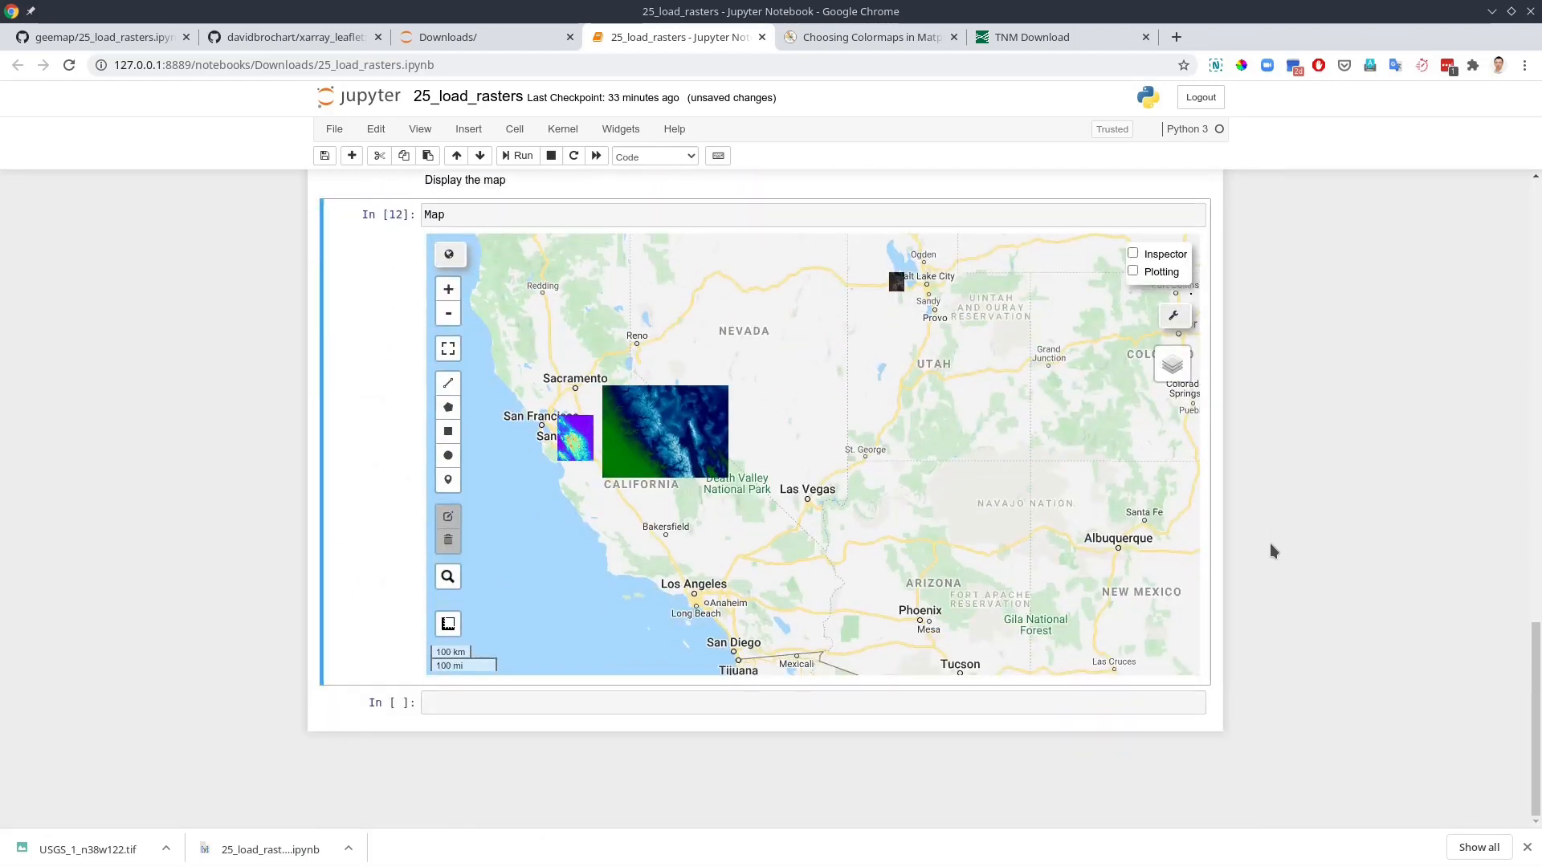
{"action": "left_click_drag", "start_coordinate": [701, 430], "coordinate": [813, 432]}
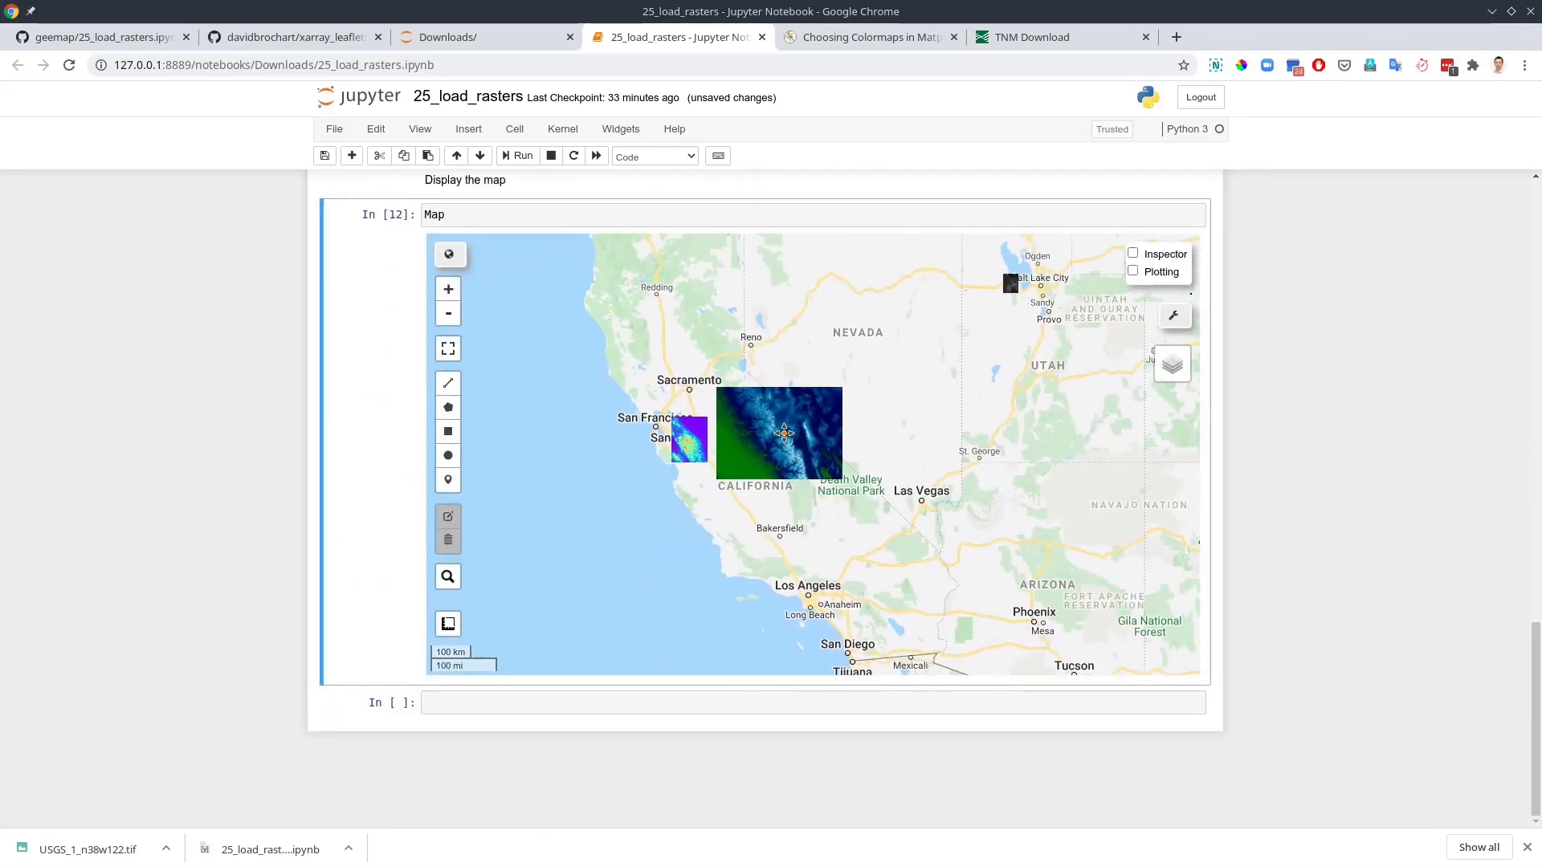